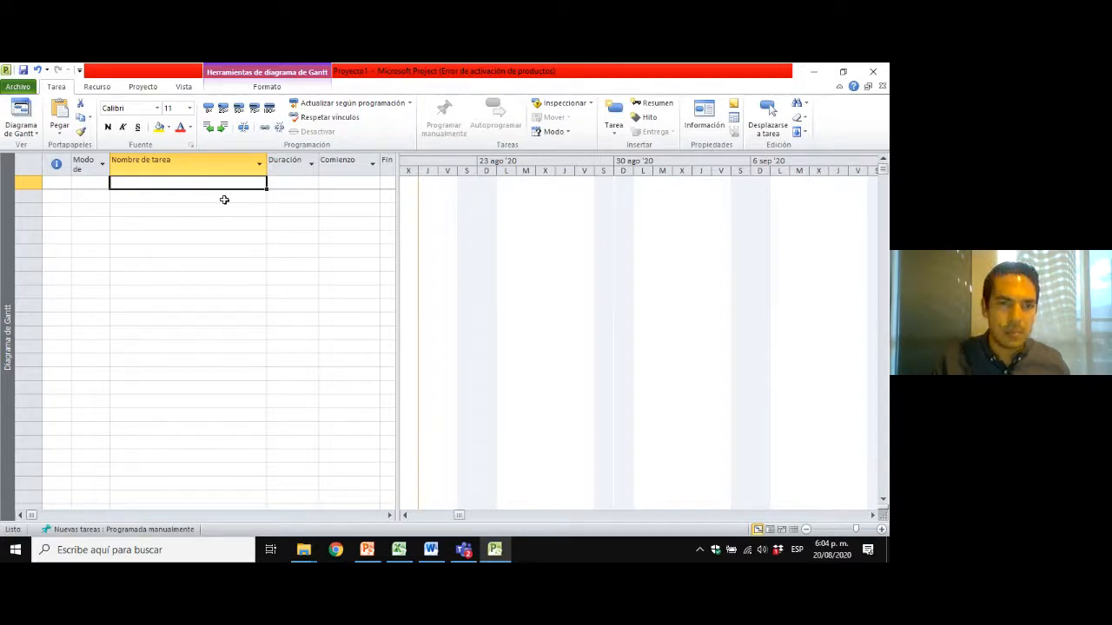
Look through the task, resource, project and view commands available for the blank project.
left_click(222, 196)
left_click(210, 183)
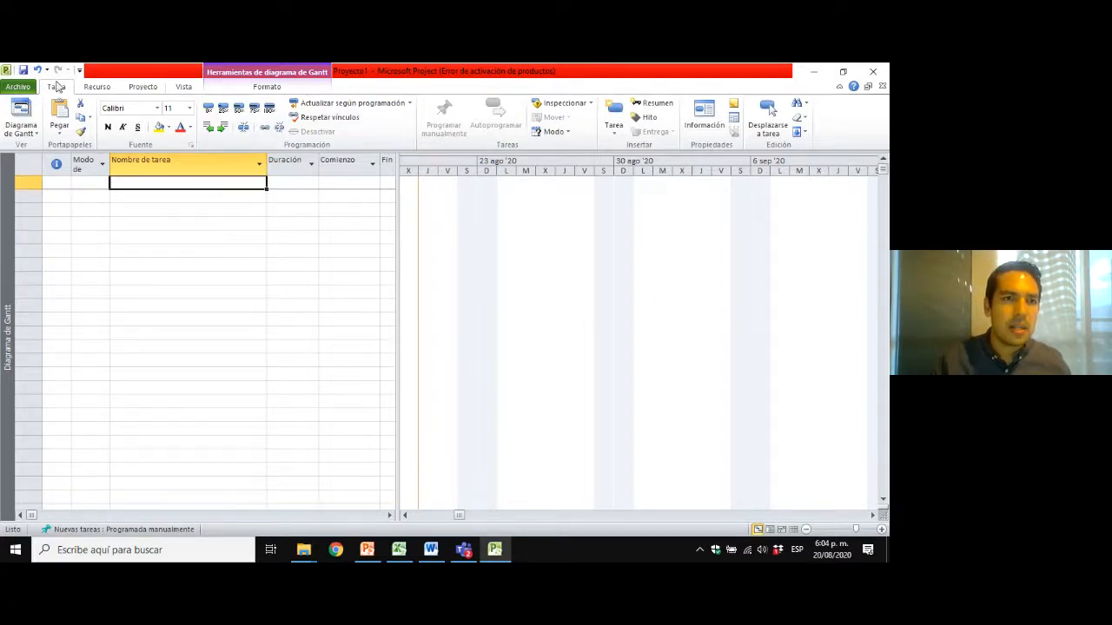
left_click(98, 90)
left_click(145, 90)
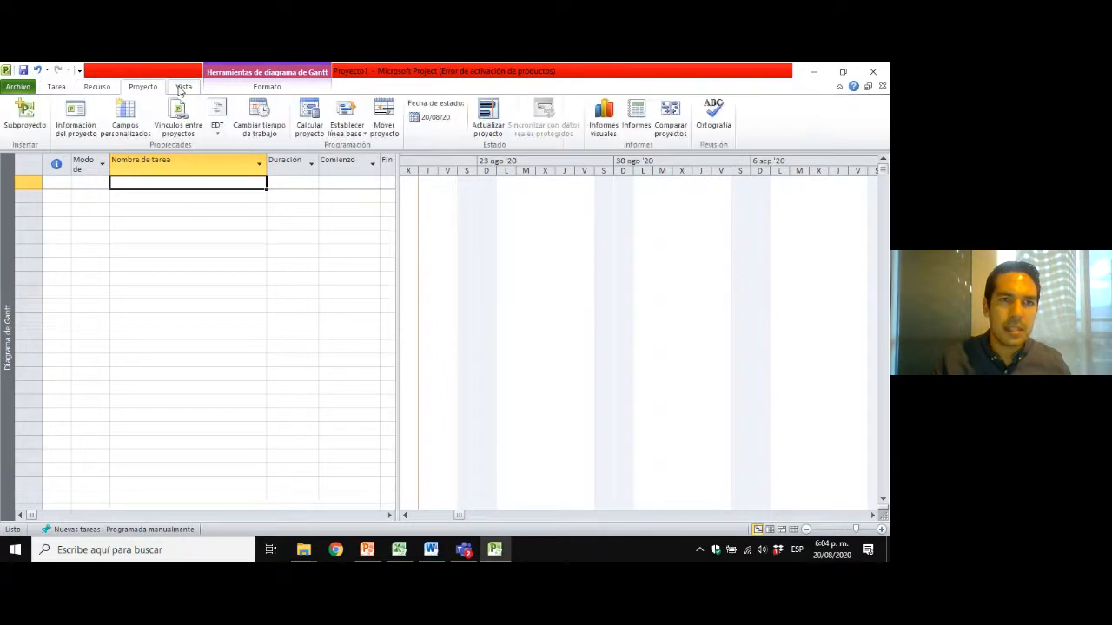
left_click(180, 90)
left_click(143, 88)
left_click(97, 88)
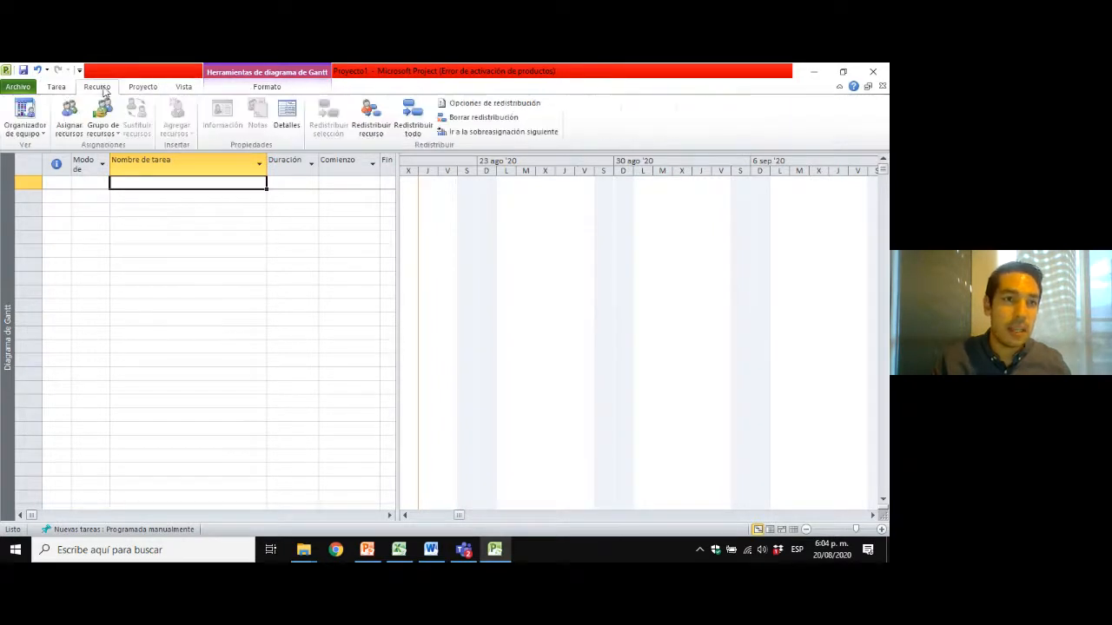
left_click(57, 87)
left_click(97, 87)
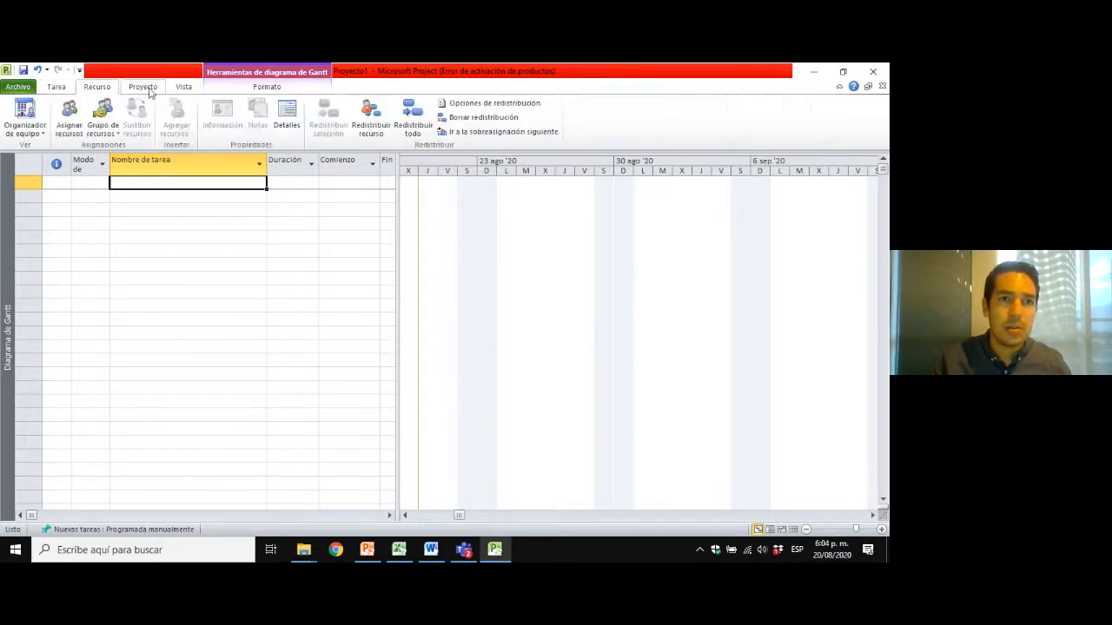
left_click(144, 88)
left_click(183, 88)
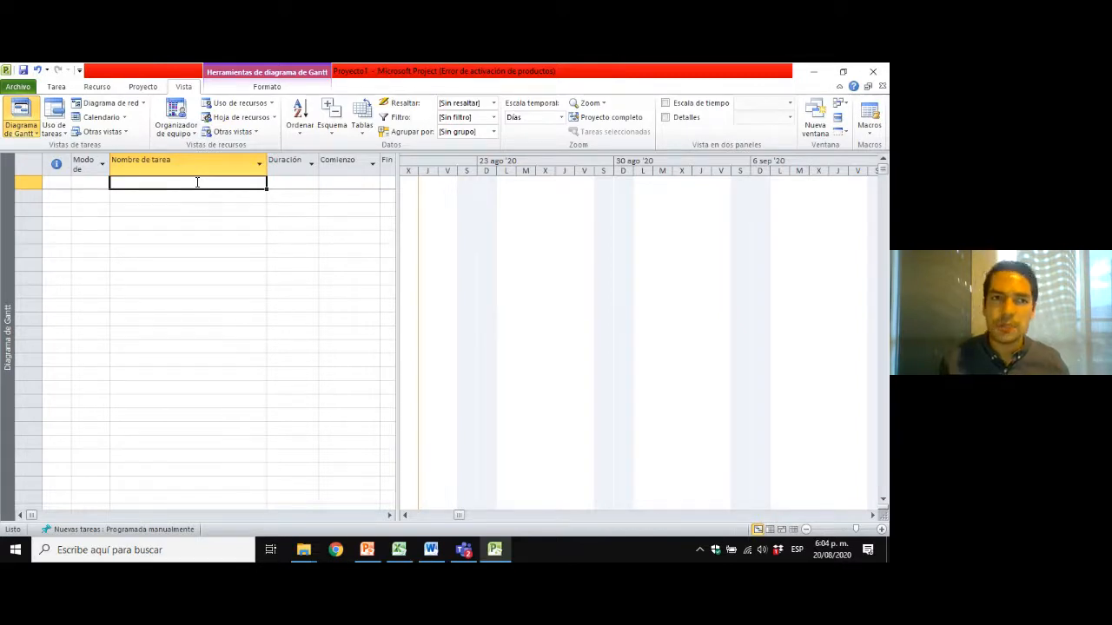
left_click(129, 89)
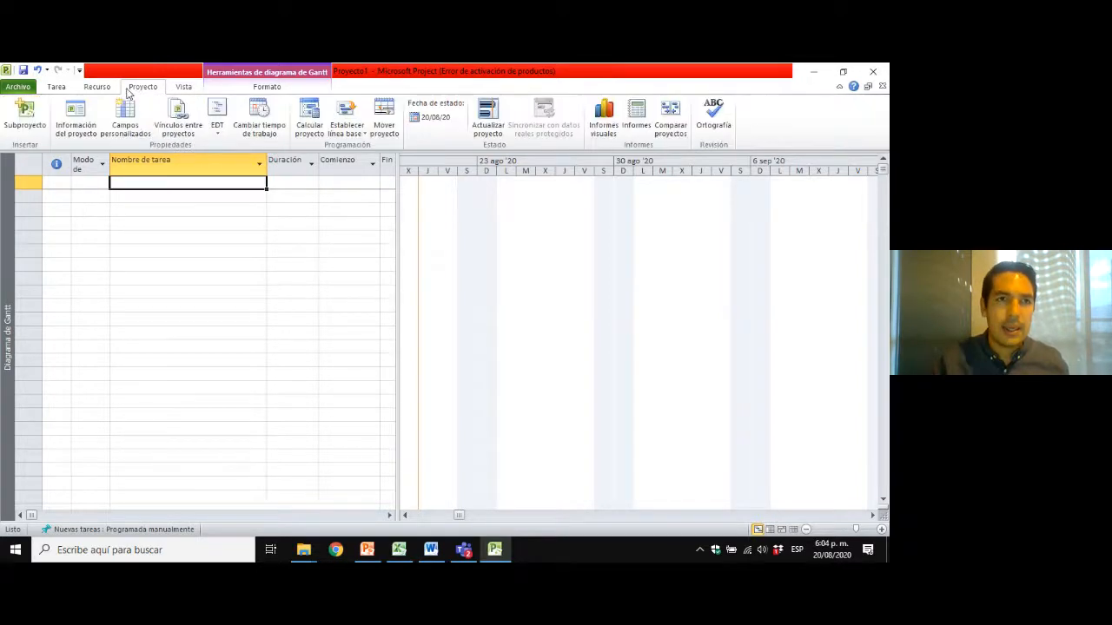
left_click(97, 88)
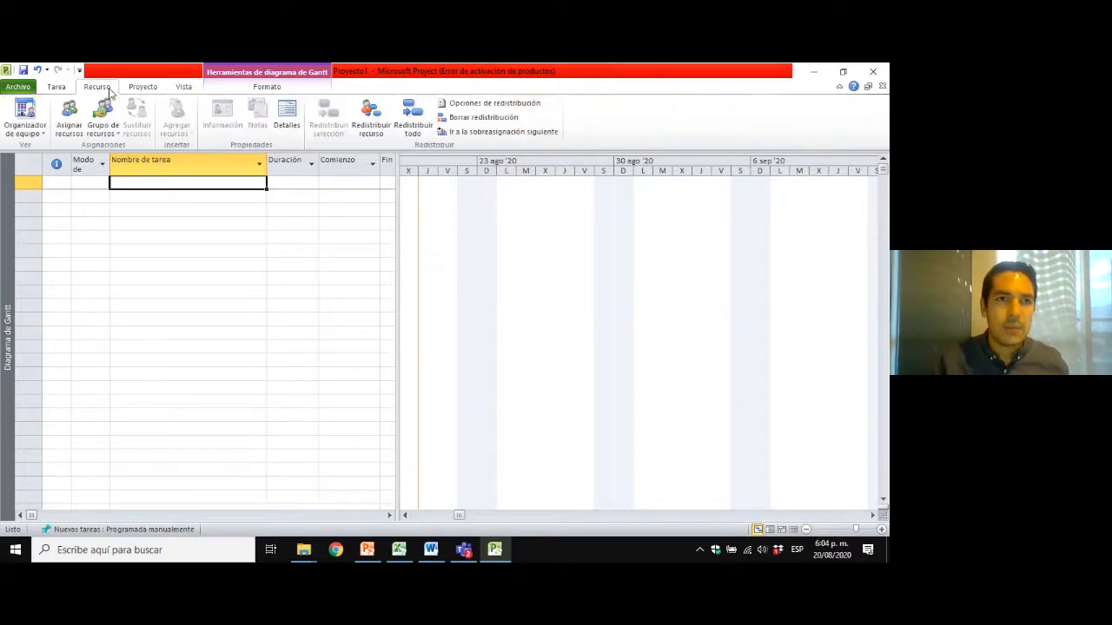
left_click(56, 88)
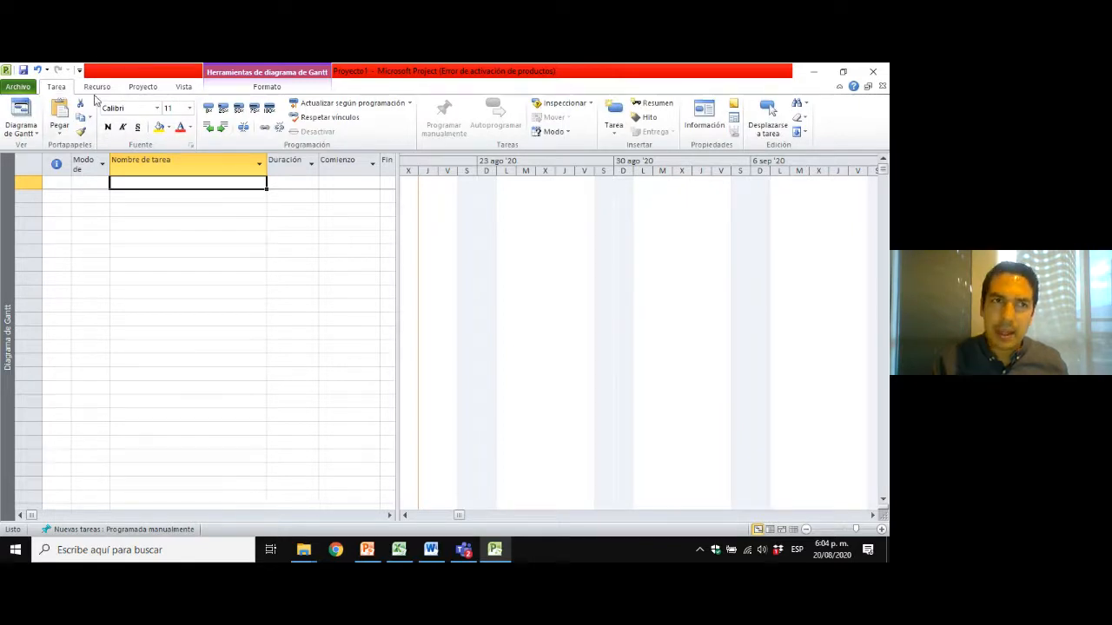
left_click(143, 88)
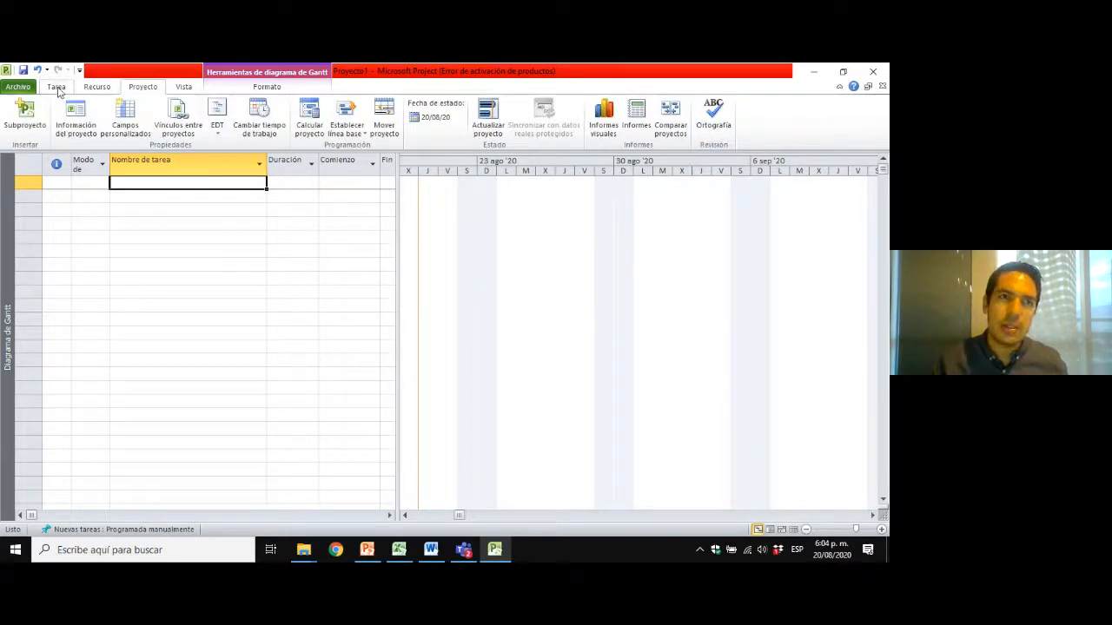
left_click(56, 88)
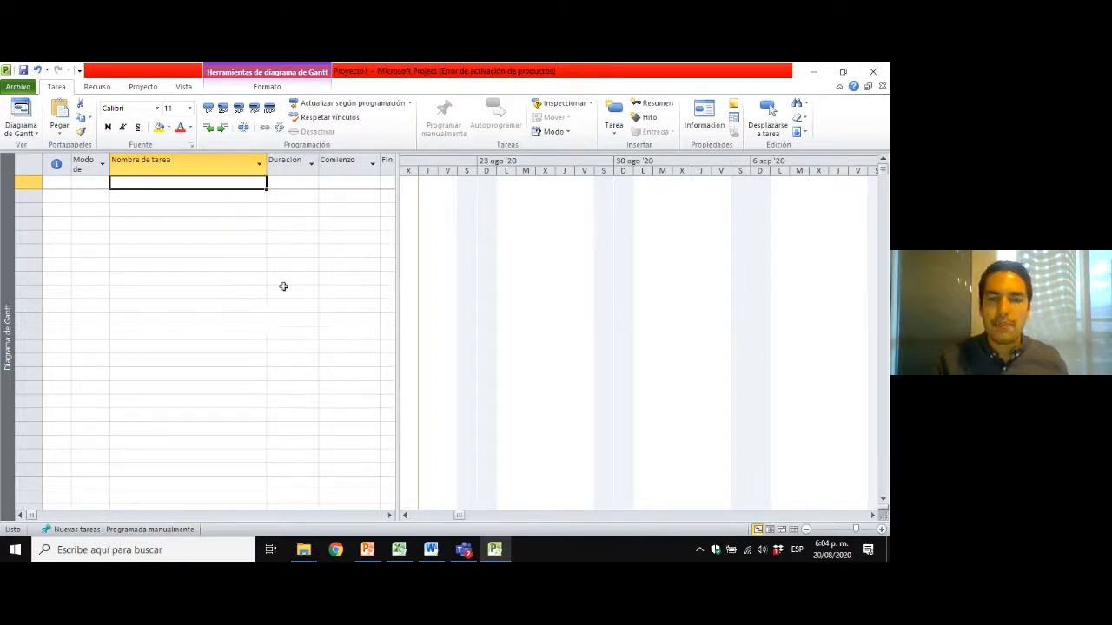
Open the EJEMPLO EATEC workbook from the EATEC 2020 folder.
left_click_drag(218, 183, 206, 349)
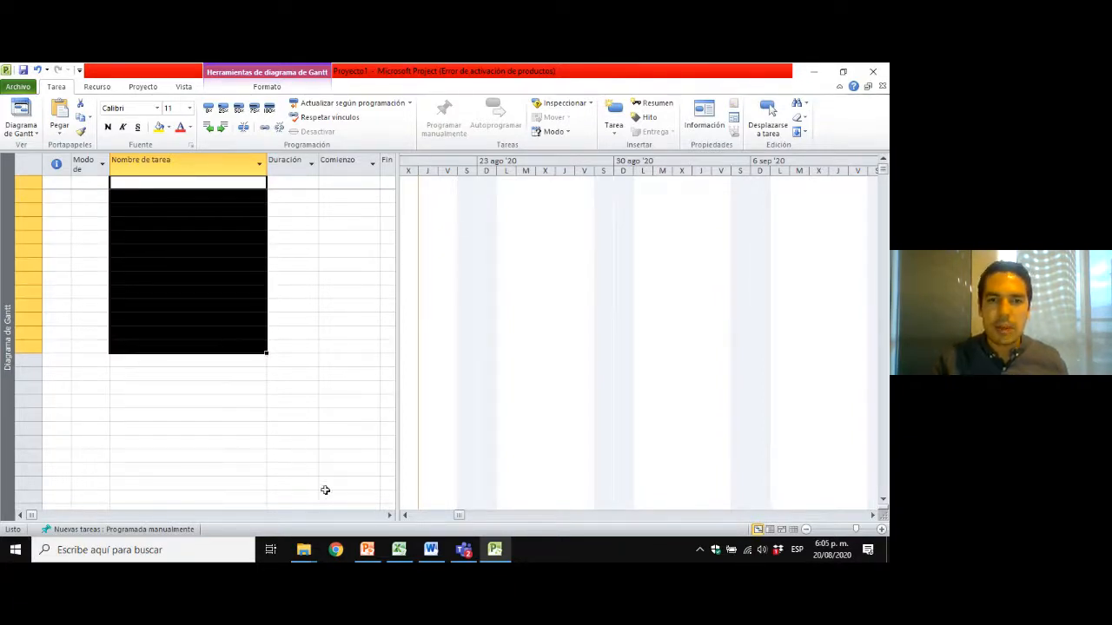
left_click(304, 549)
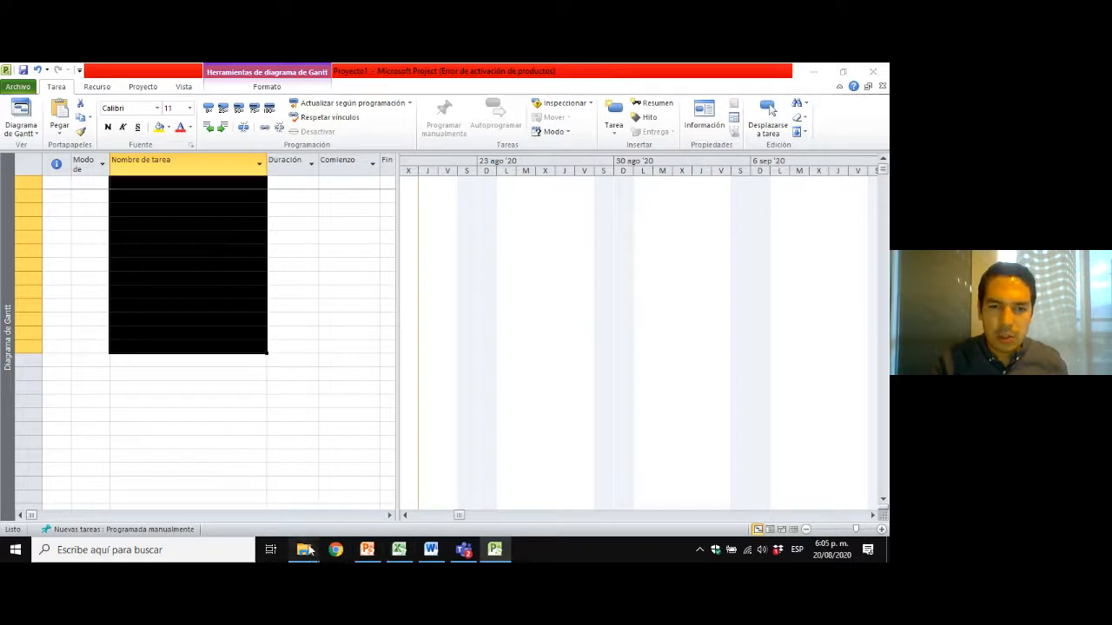
left_click(343, 509)
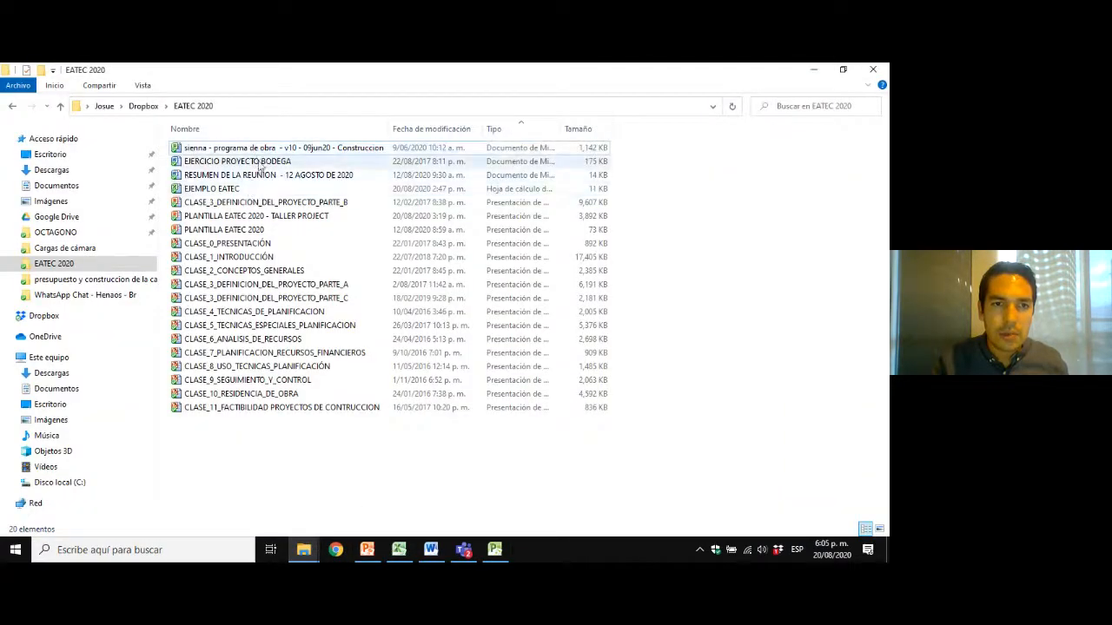
double_click(242, 191)
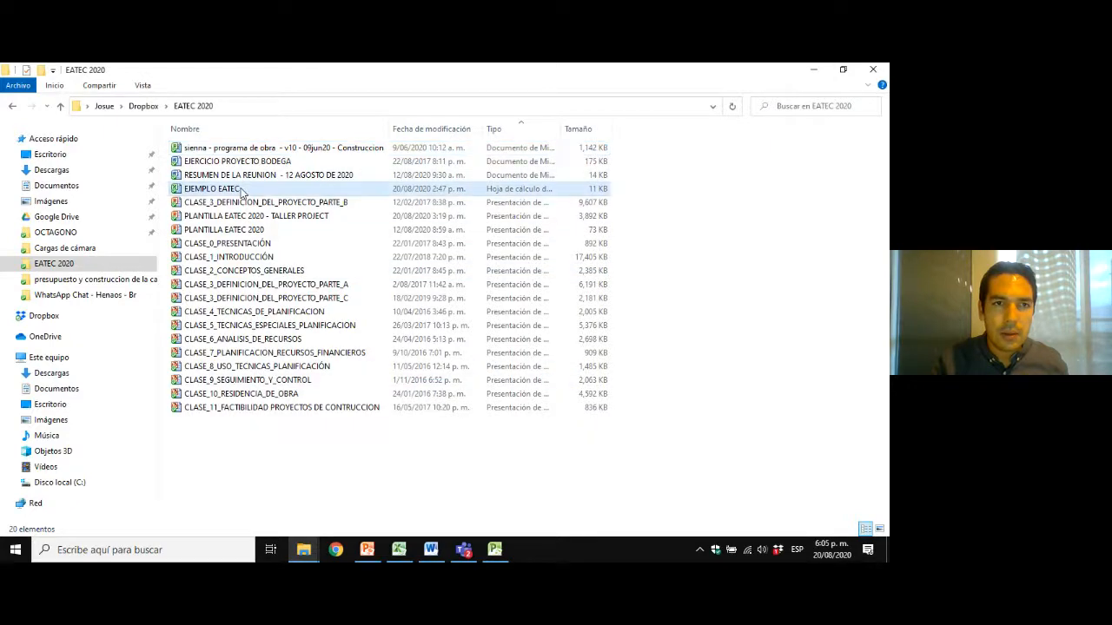
Copy the activities and durations in B3:C10 of the workbook, switch to Microsoft Project and paste them from the first task name row.
left_click_drag(217, 241, 315, 332)
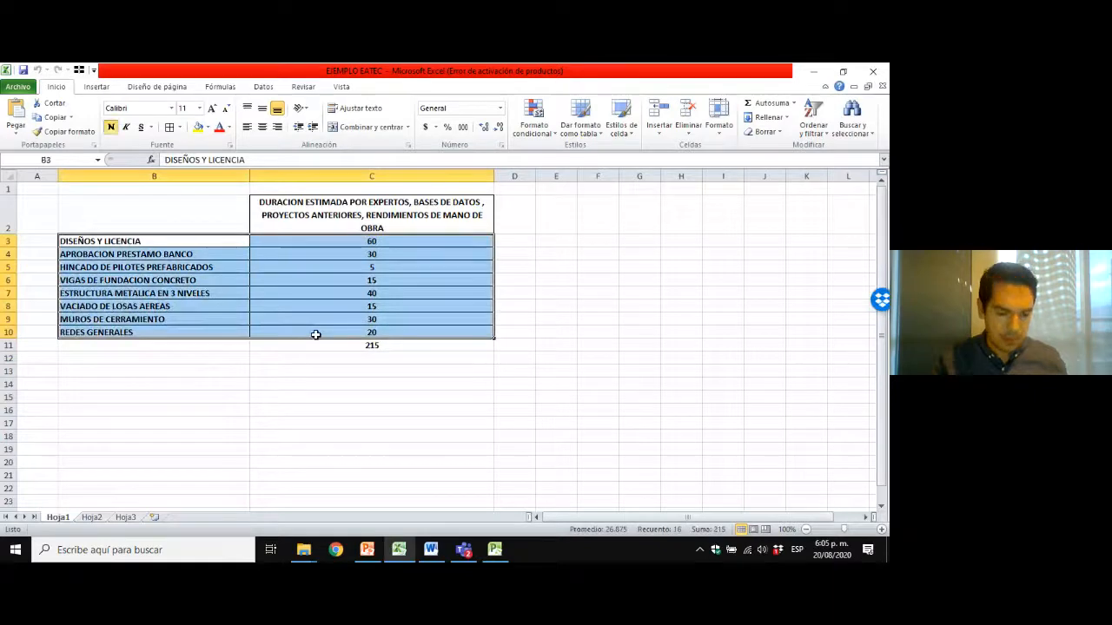
key("ctrl+c")
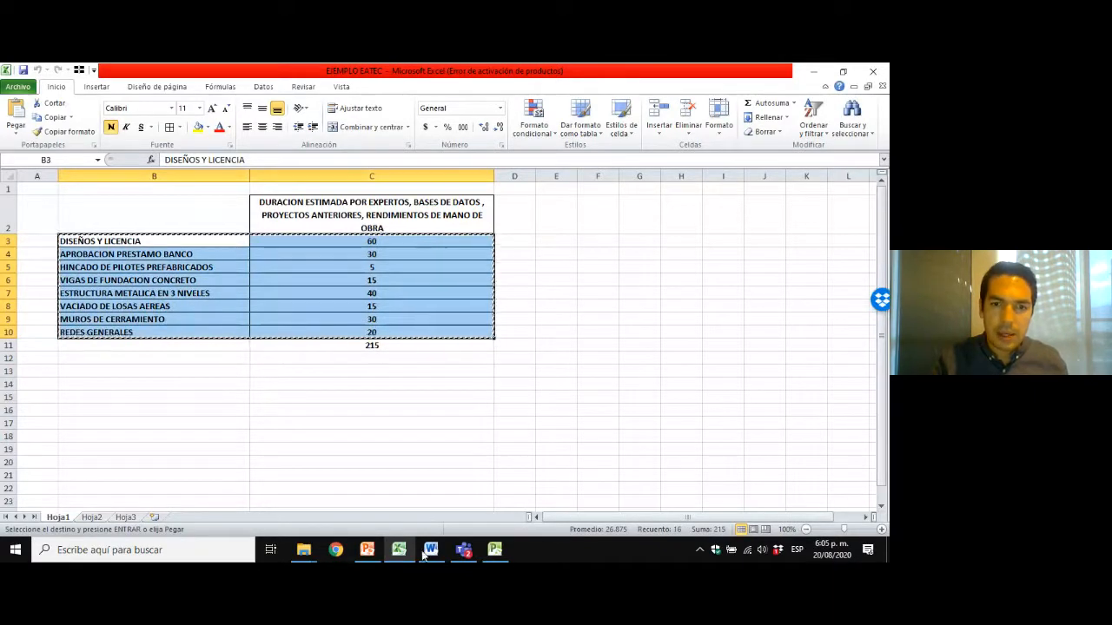
left_click(494, 549)
left_click(185, 182)
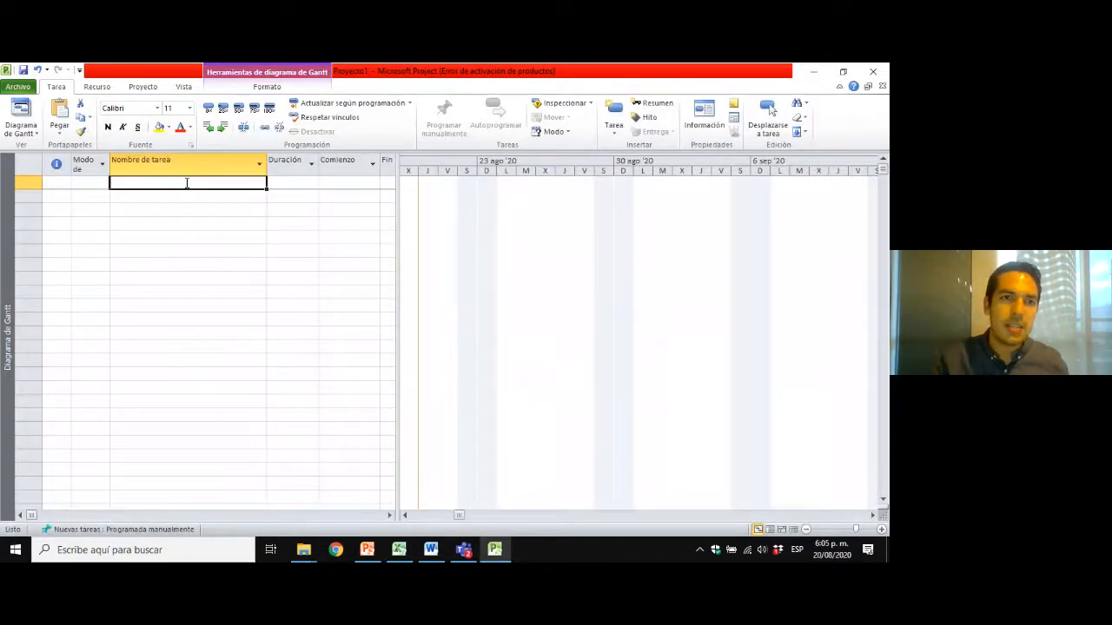
right_click(186, 184)
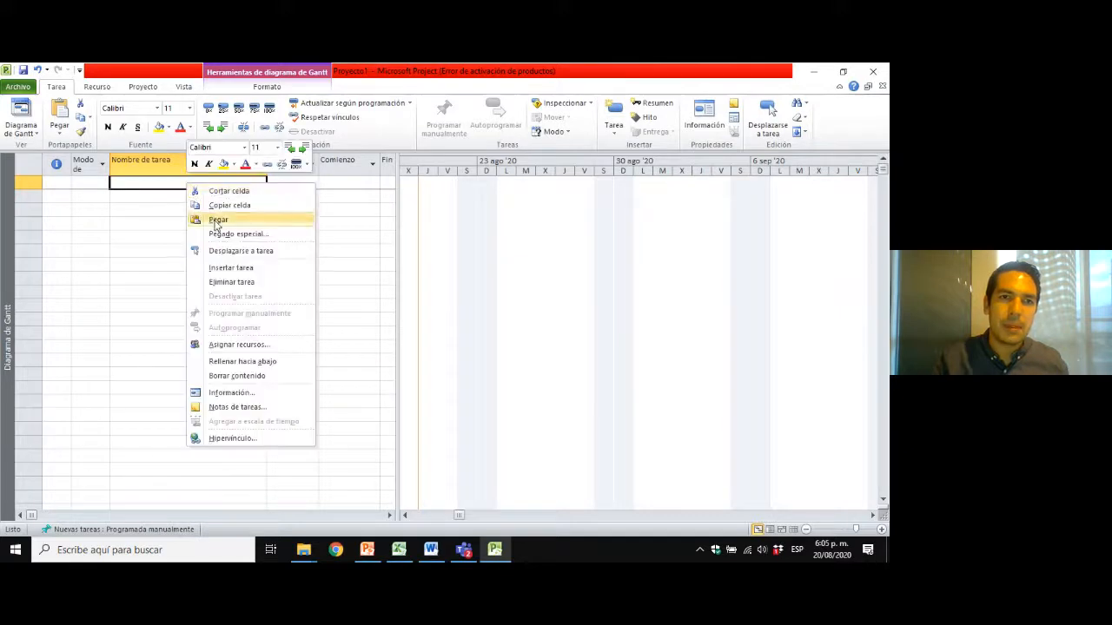
left_click(217, 219)
left_click(194, 318)
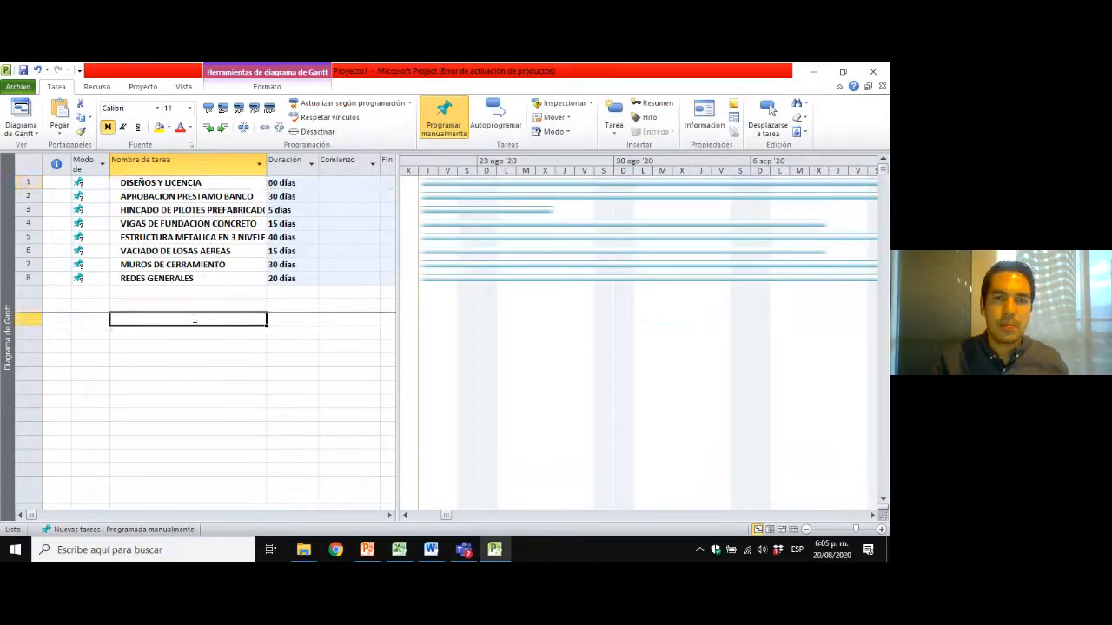
left_click_drag(211, 181, 276, 275)
left_click(229, 279)
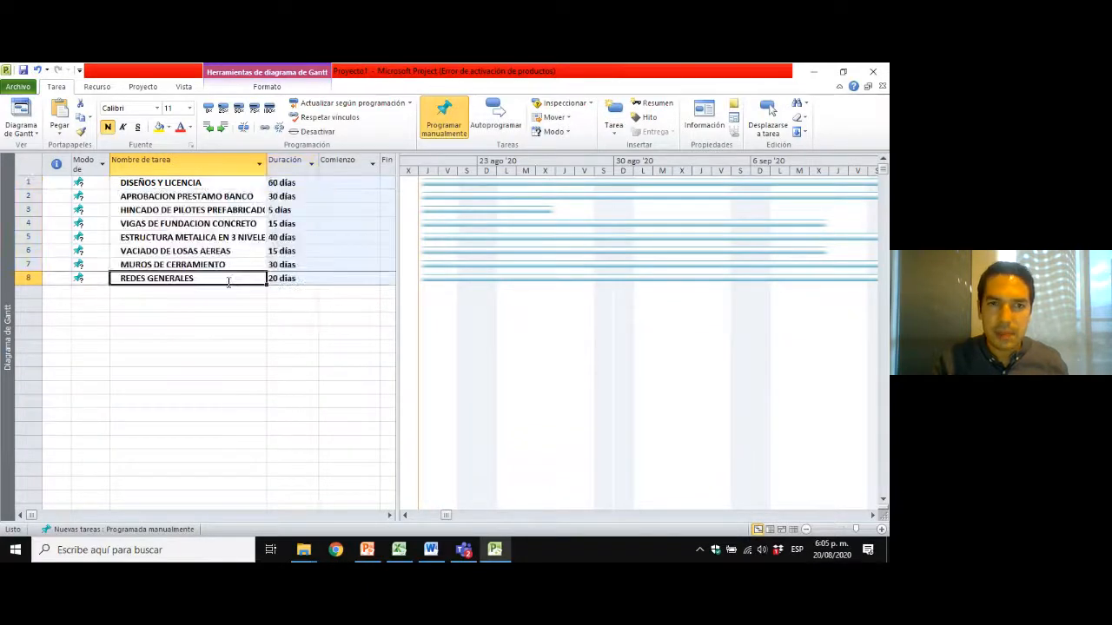
left_click(219, 182)
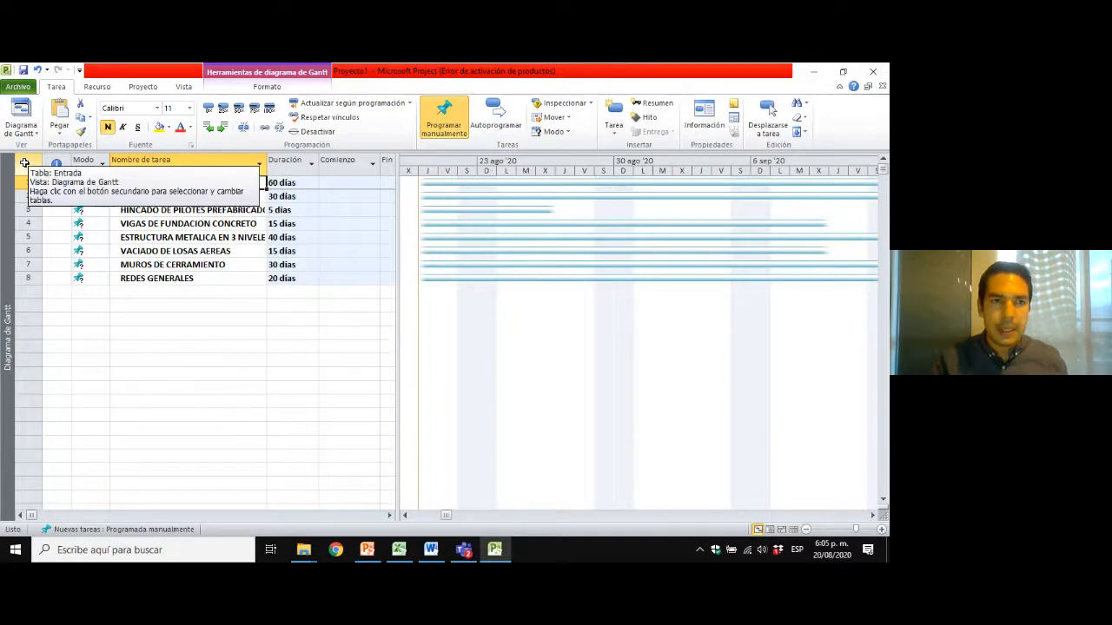
left_click(219, 210)
left_click(212, 278)
left_click(207, 299)
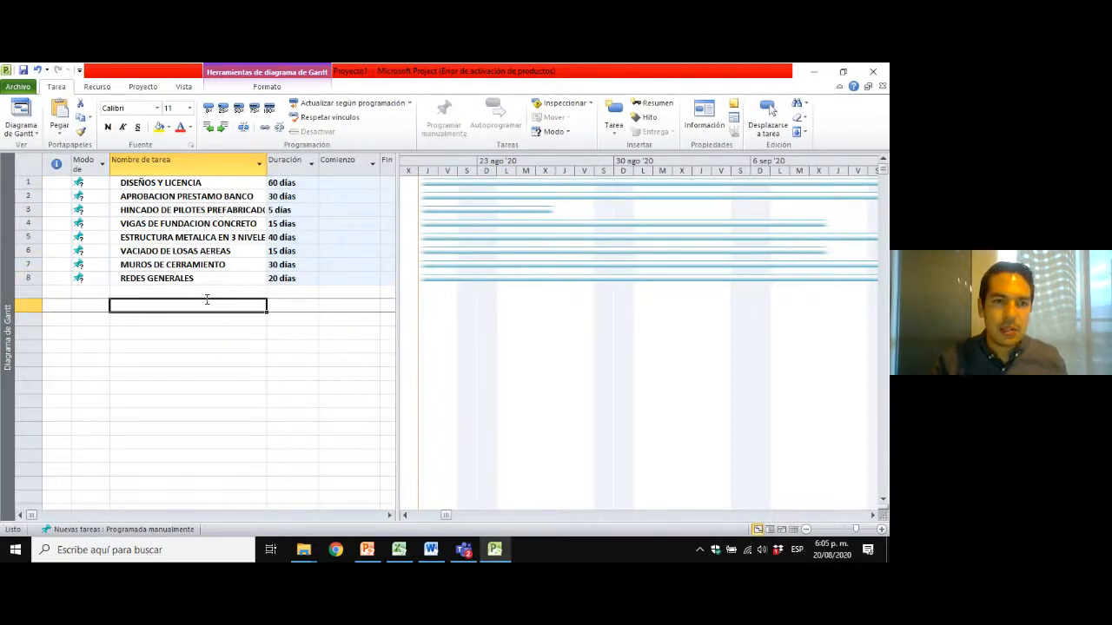
Enter a trial task named "fsfgsd" in the row below REDES GENERALES and clear its name.
left_click(207, 292)
type("sdsfgfgsdffs")
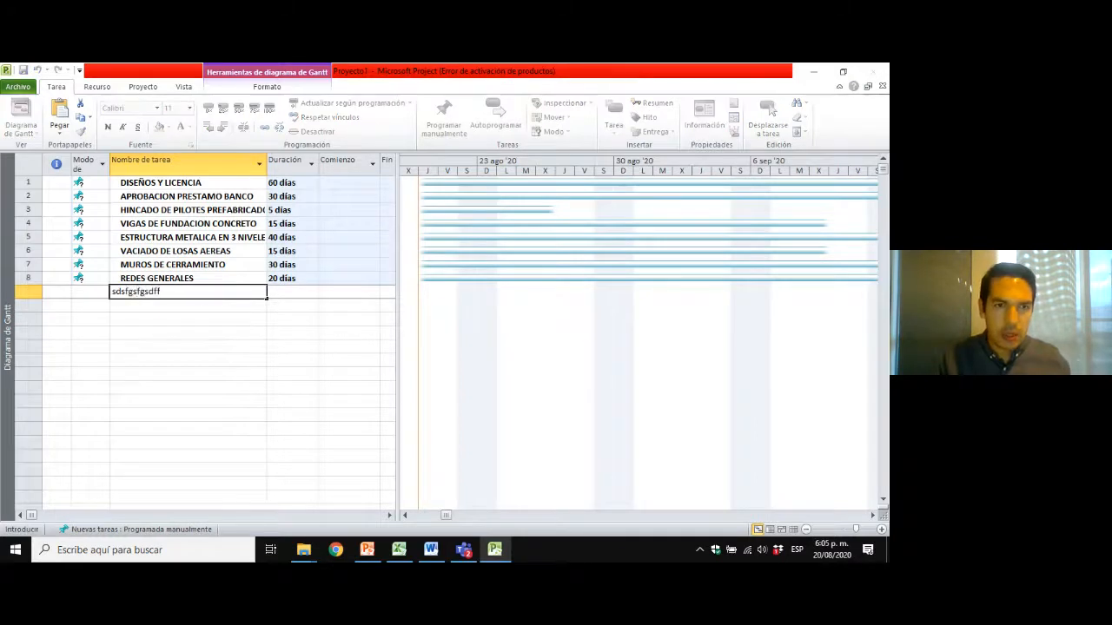
key("Return")
key("Up")
type("fsfgsd")
key("Return")
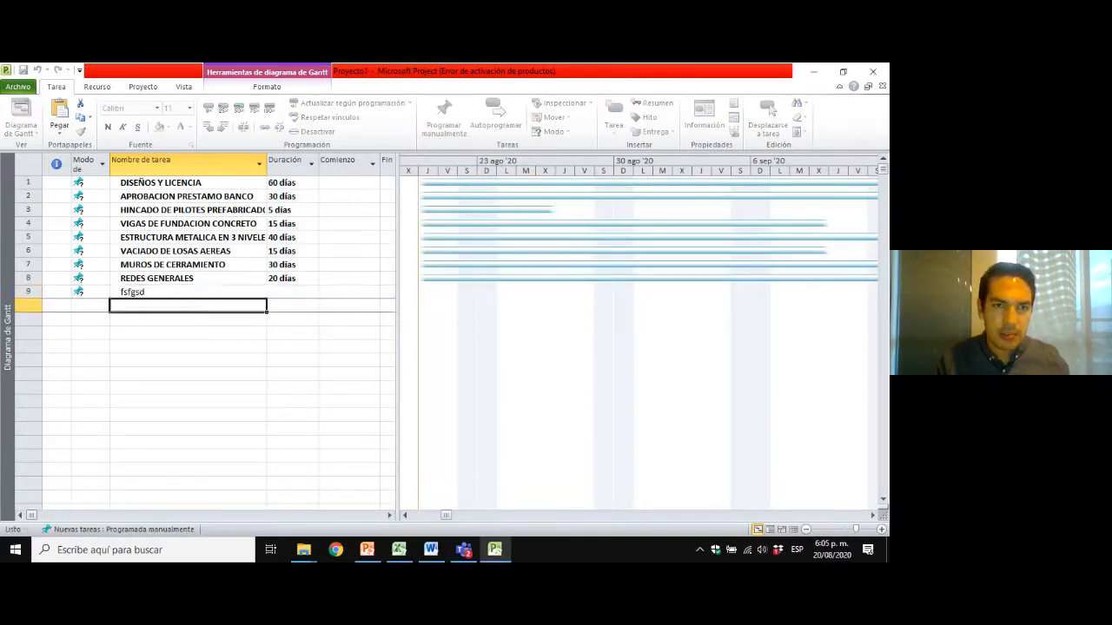
key("Up")
key("Delete")
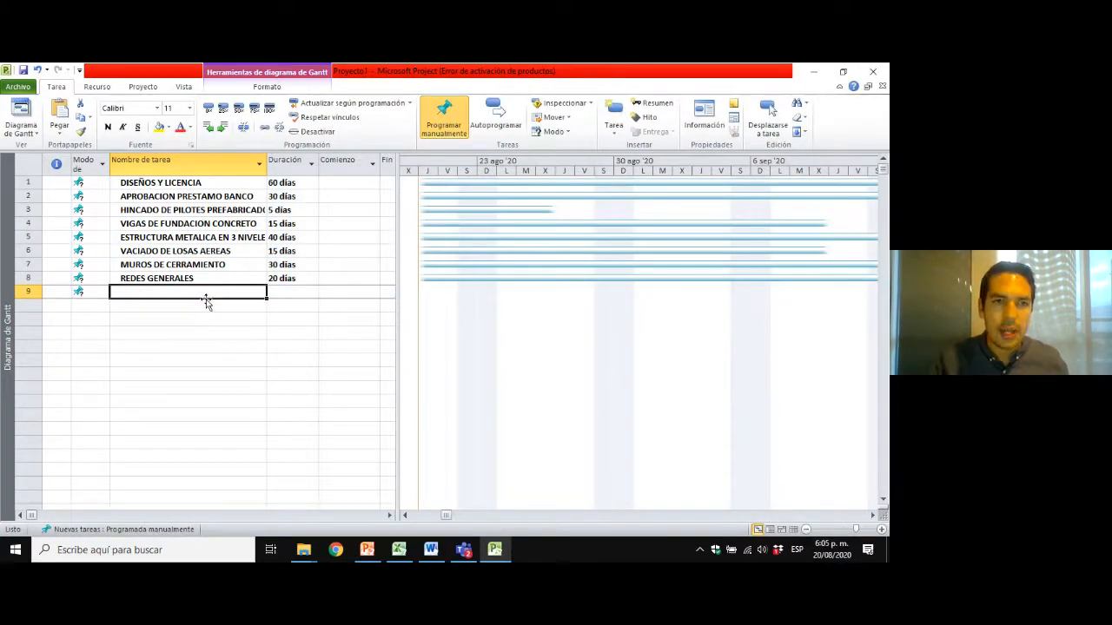
Review the task names and durations pasted into the task table, from DISEÑOS Y LICENCIA to REDES GENERALES.
left_click(70, 292)
key("Right")
key("Right")
key("Up")
key("Up")
key("Up")
key("Up")
key("Up")
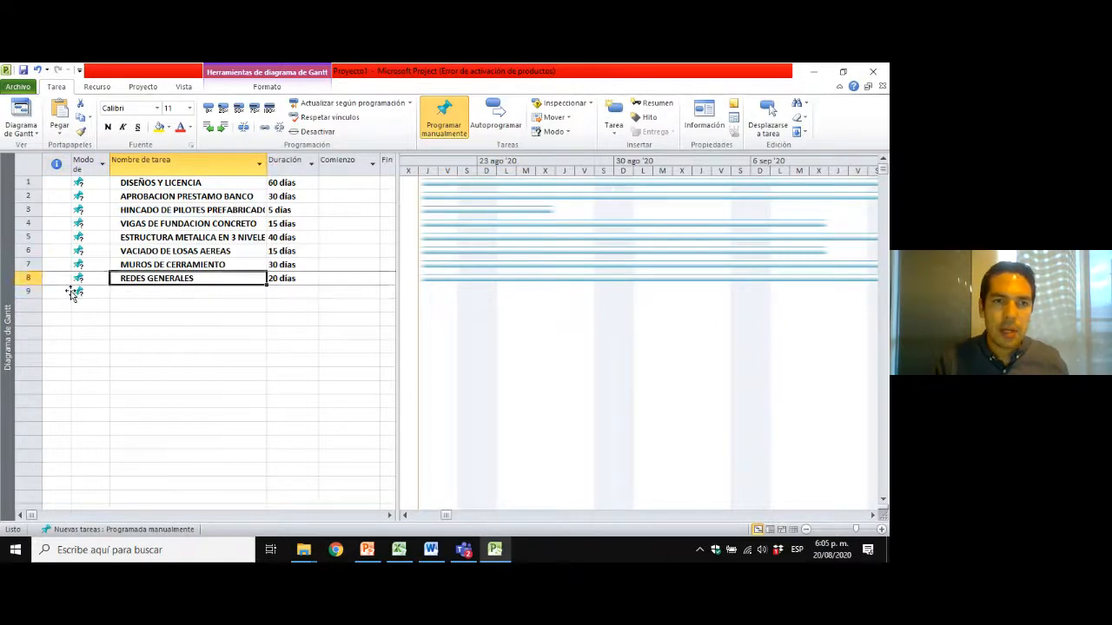
left_click(203, 161)
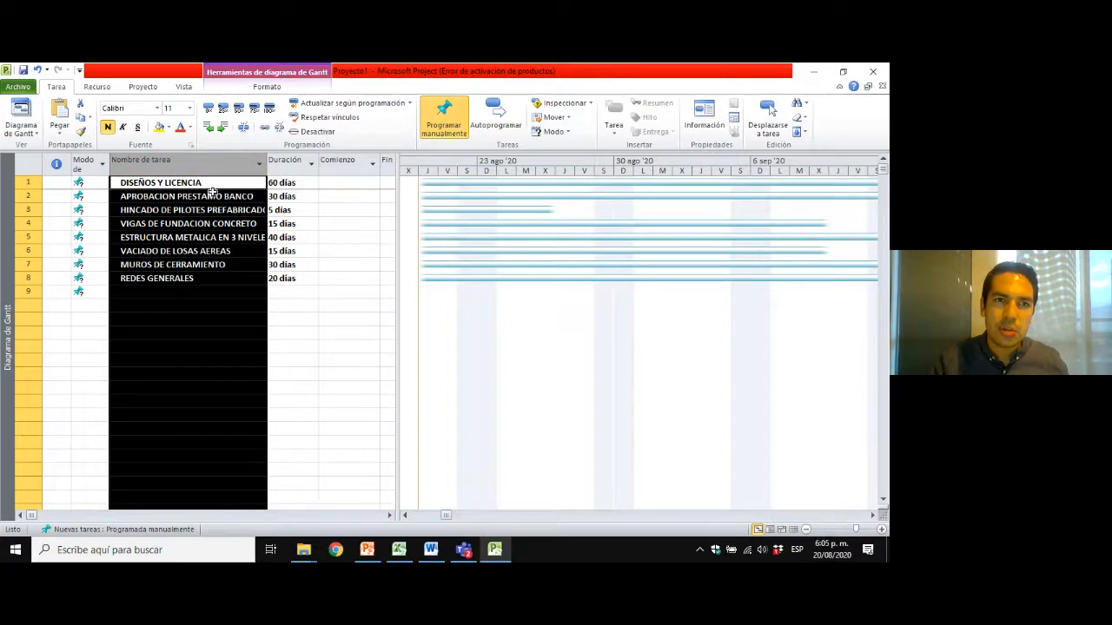
left_click(289, 161)
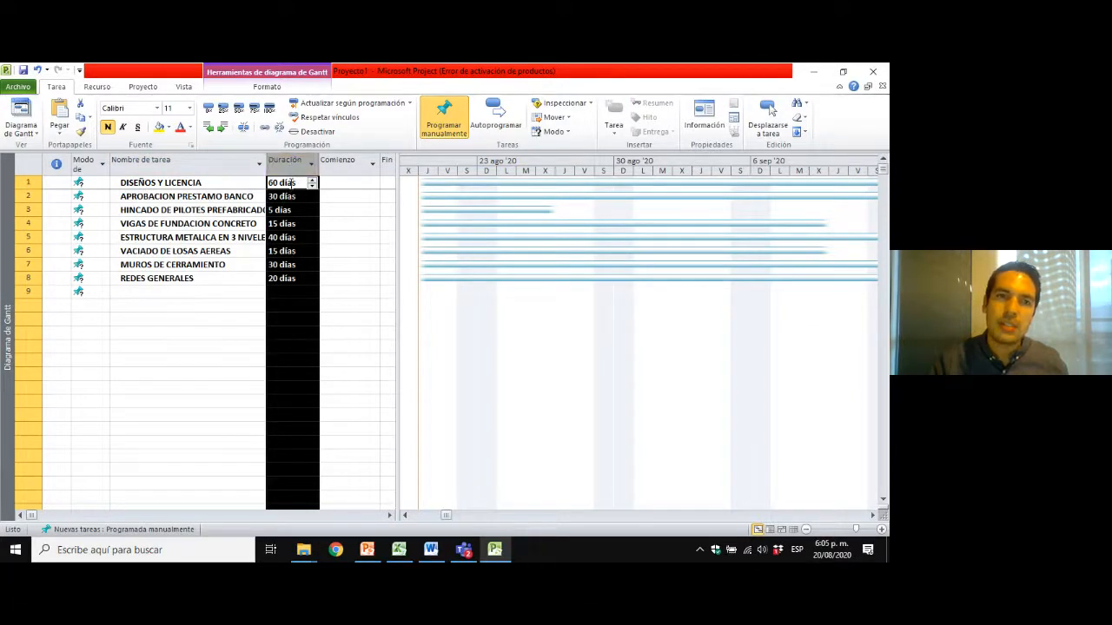
left_click(211, 198)
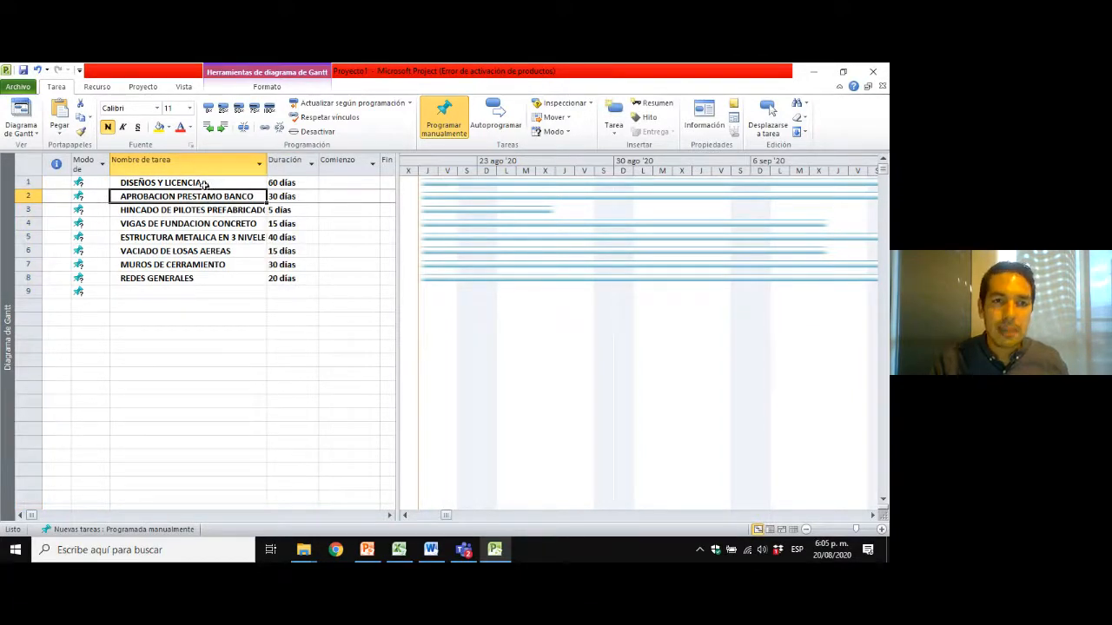
left_click_drag(204, 183, 287, 280)
left_click(96, 292)
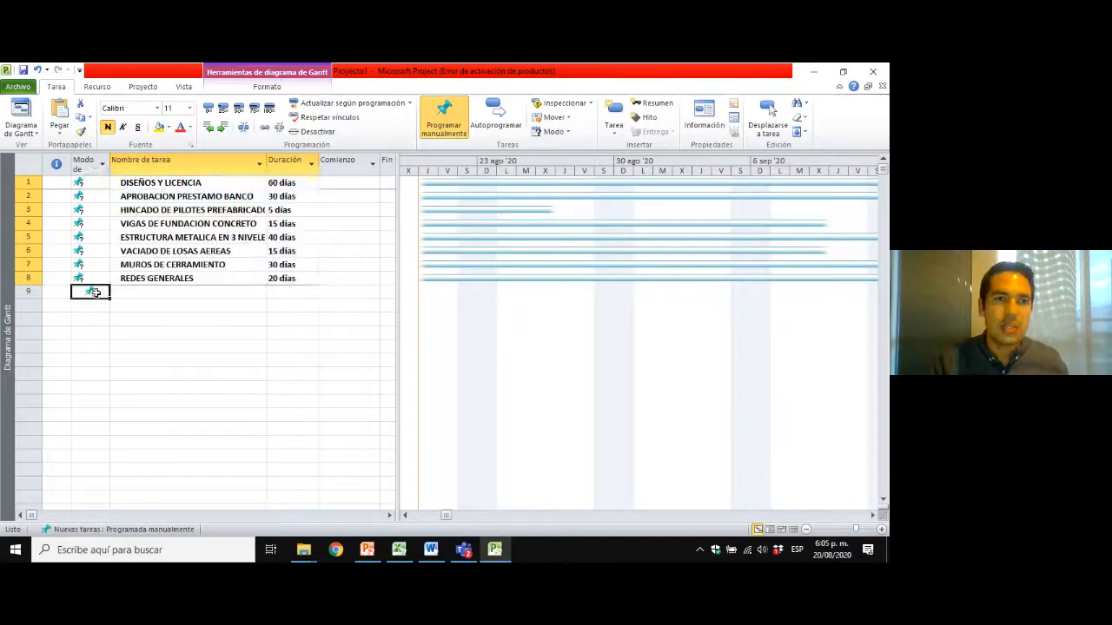
left_click(169, 277)
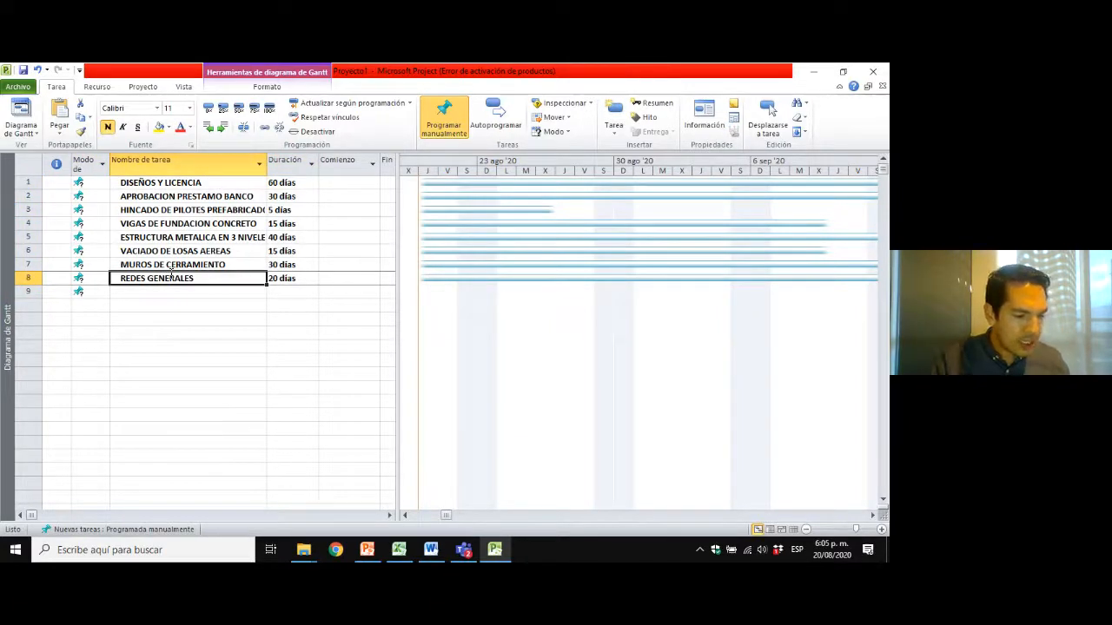
left_click(214, 185)
left_click(193, 252)
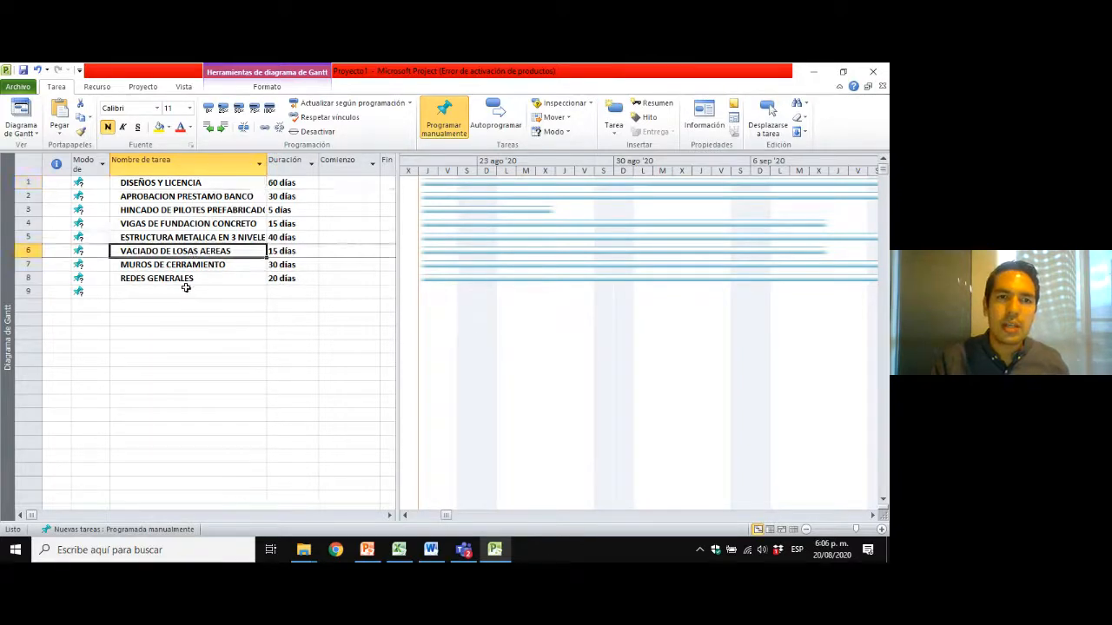
left_click(152, 278)
Delete the unnamed task in row 9, below REDES GENERALES.
left_click(27, 292)
right_click(31, 291)
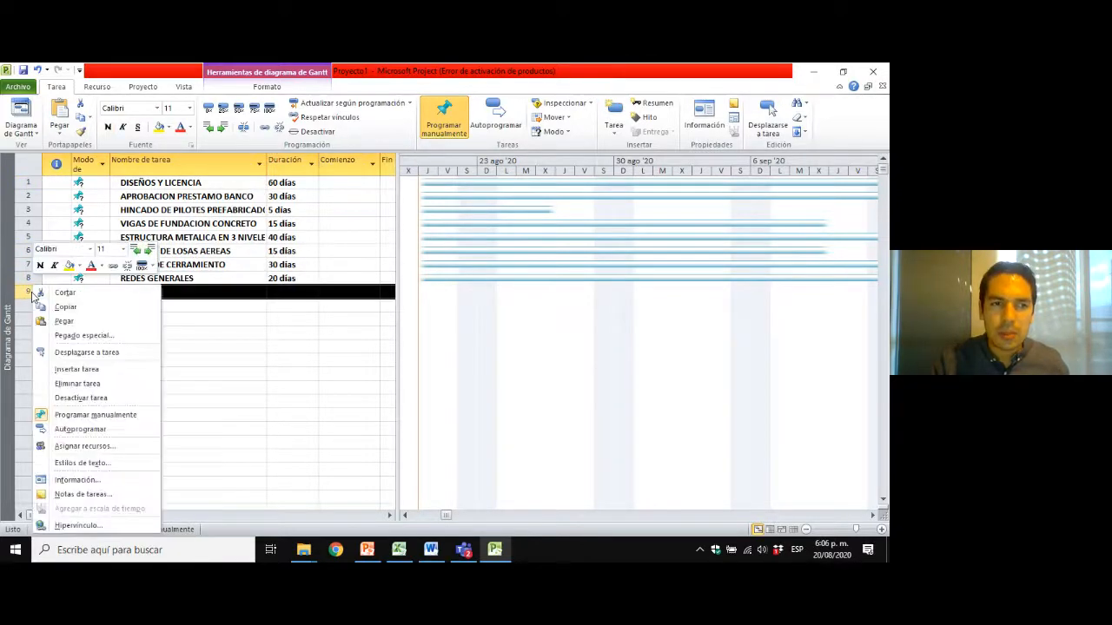
left_click(77, 383)
left_click(181, 212)
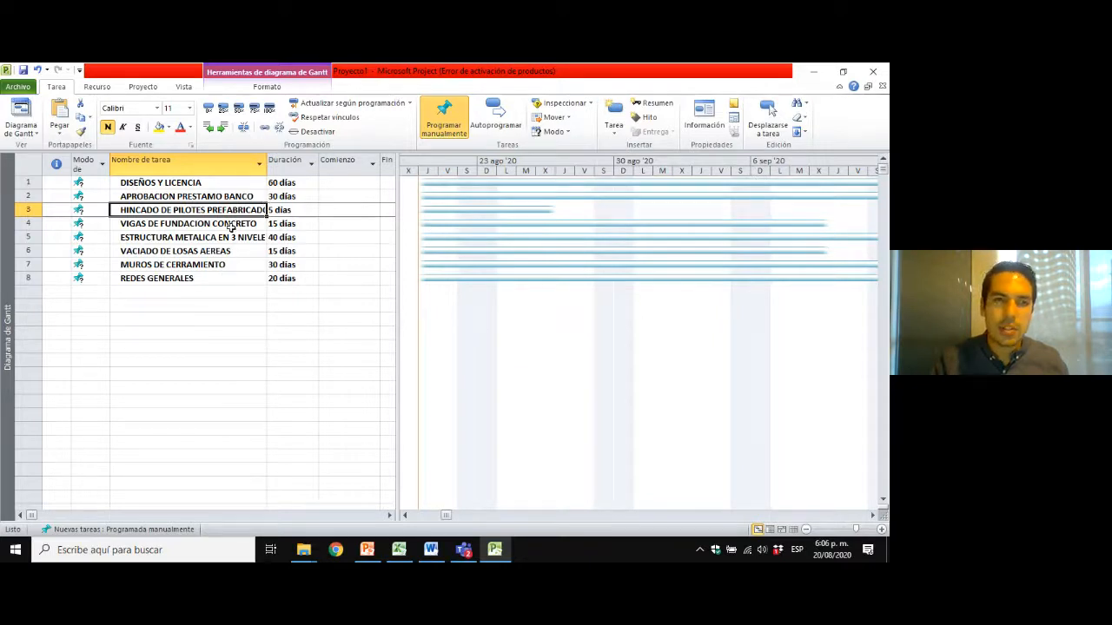
left_click(147, 184)
left_click(146, 198)
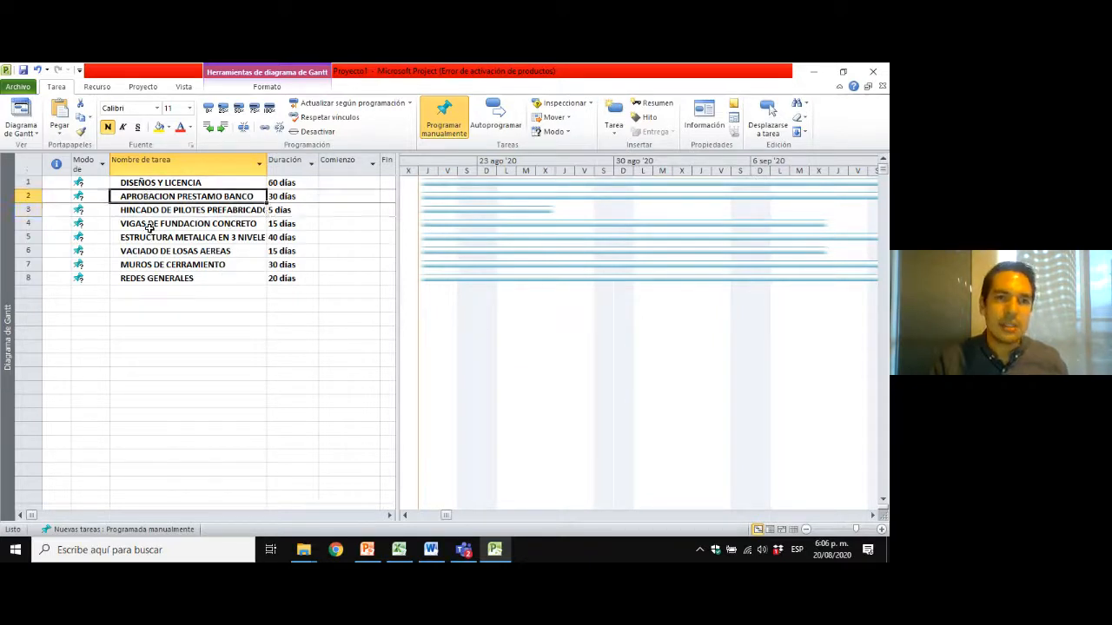
left_click(149, 227)
left_click(149, 278)
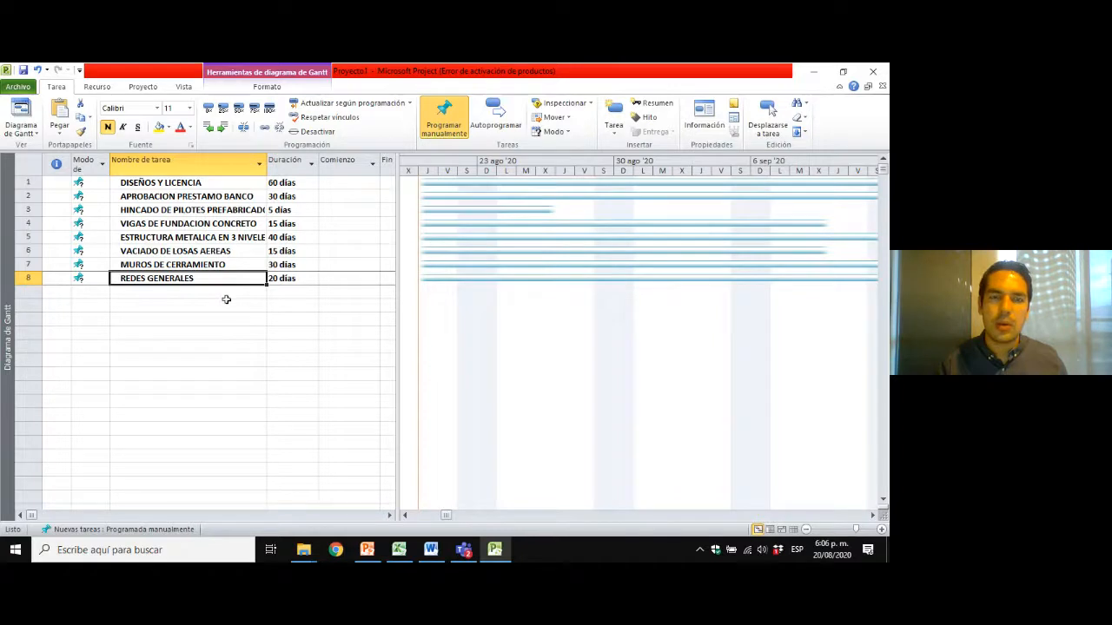
left_click(192, 211)
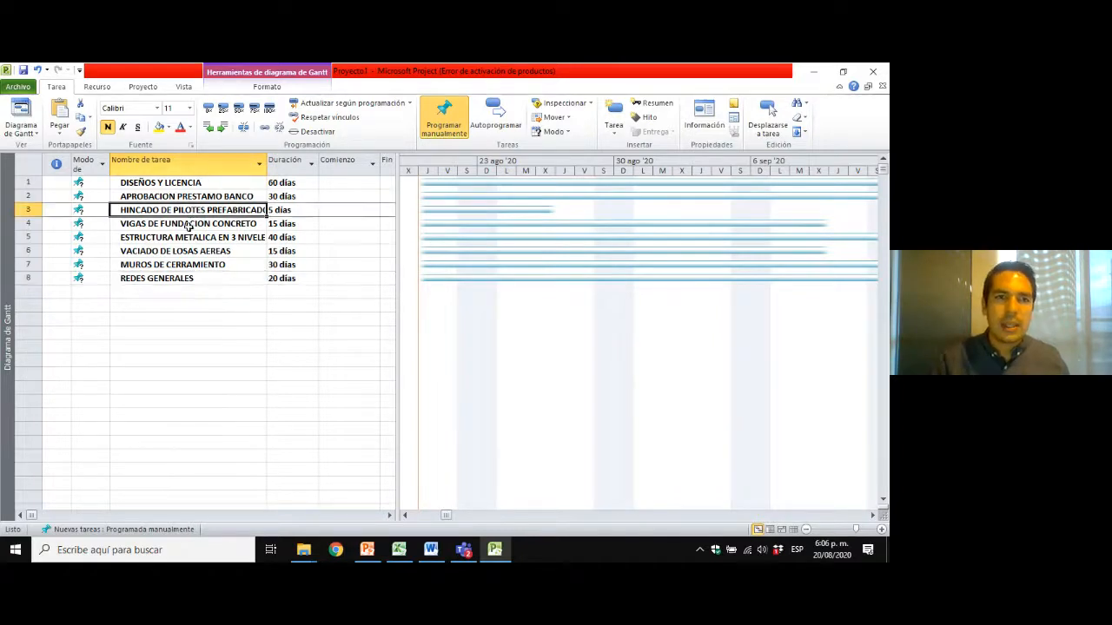
left_click(188, 234)
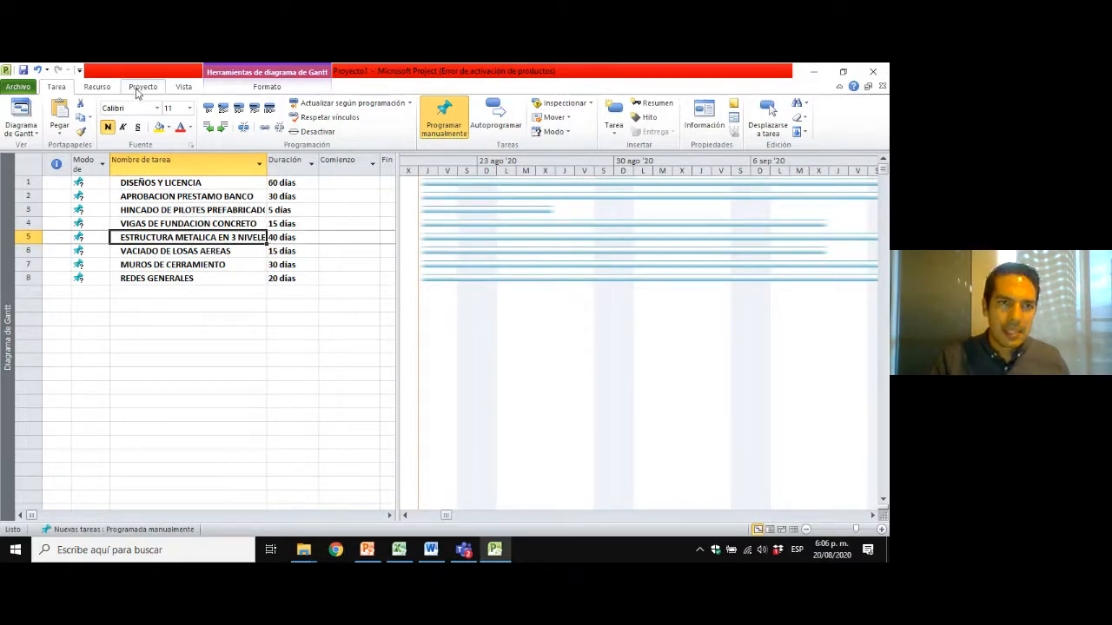
Create a new base calendar named CALENDARIO EATEC as a copy of the Estándar calendar.
left_click(144, 89)
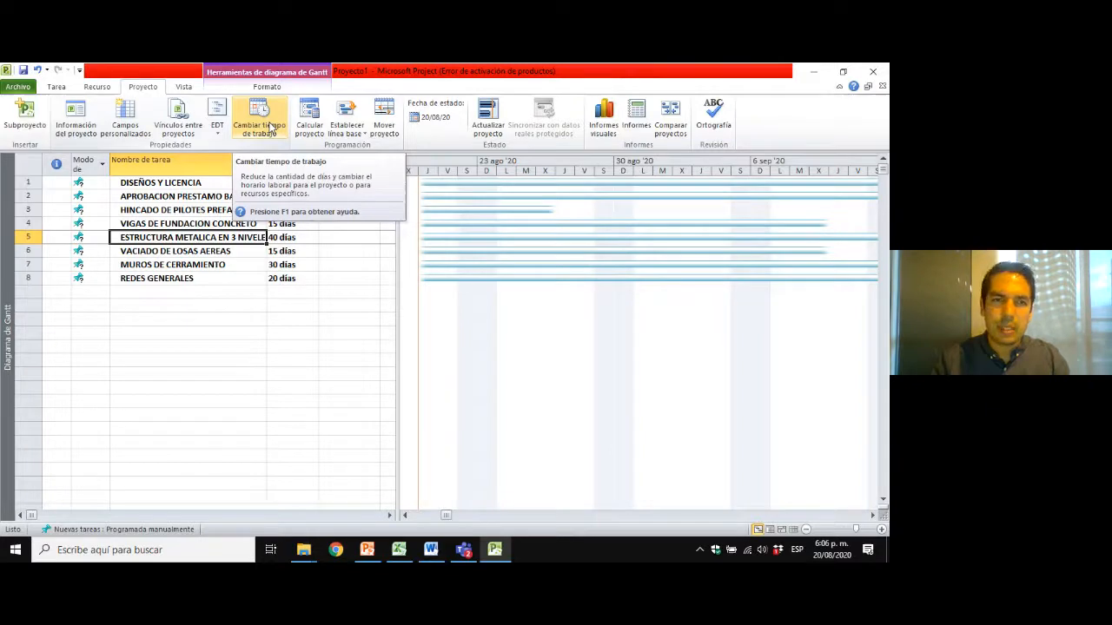
left_click(271, 128)
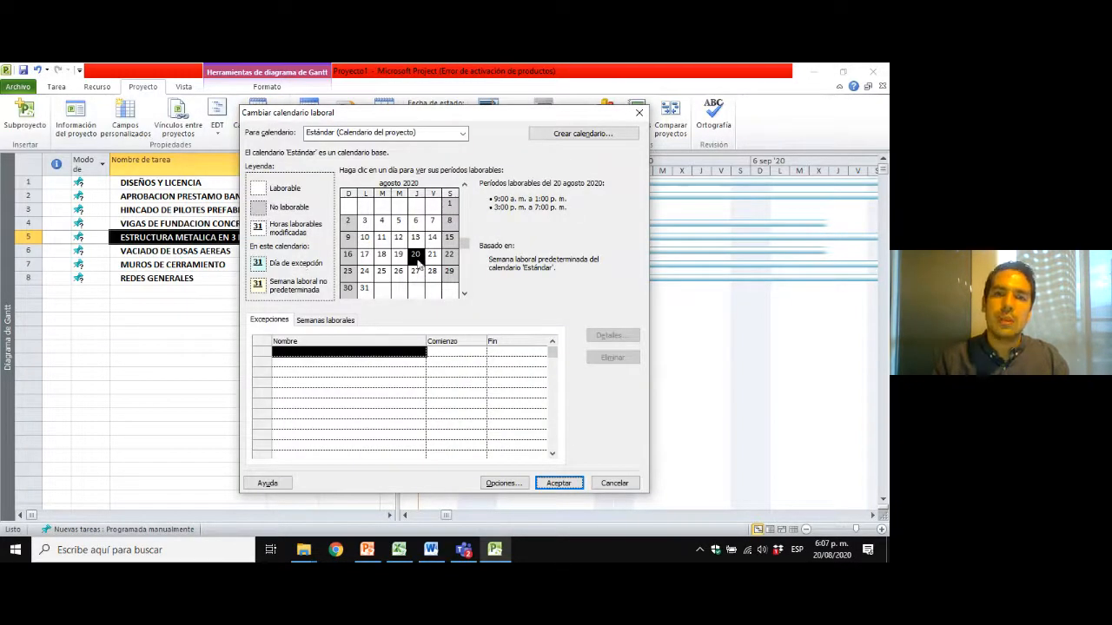
left_click(464, 134)
left_click(464, 135)
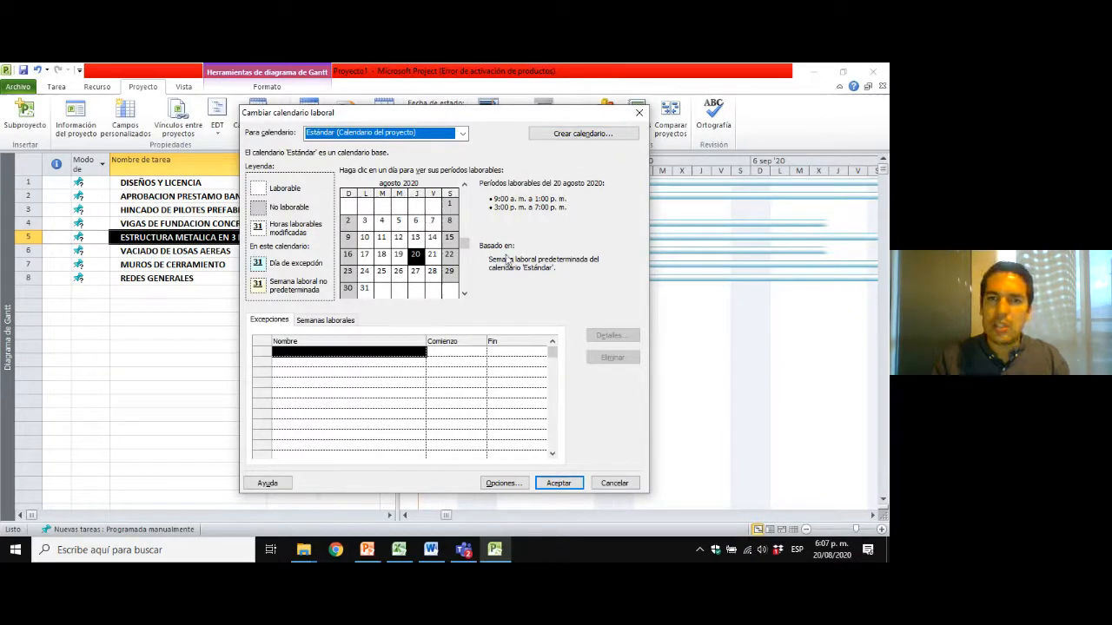
left_click(578, 135)
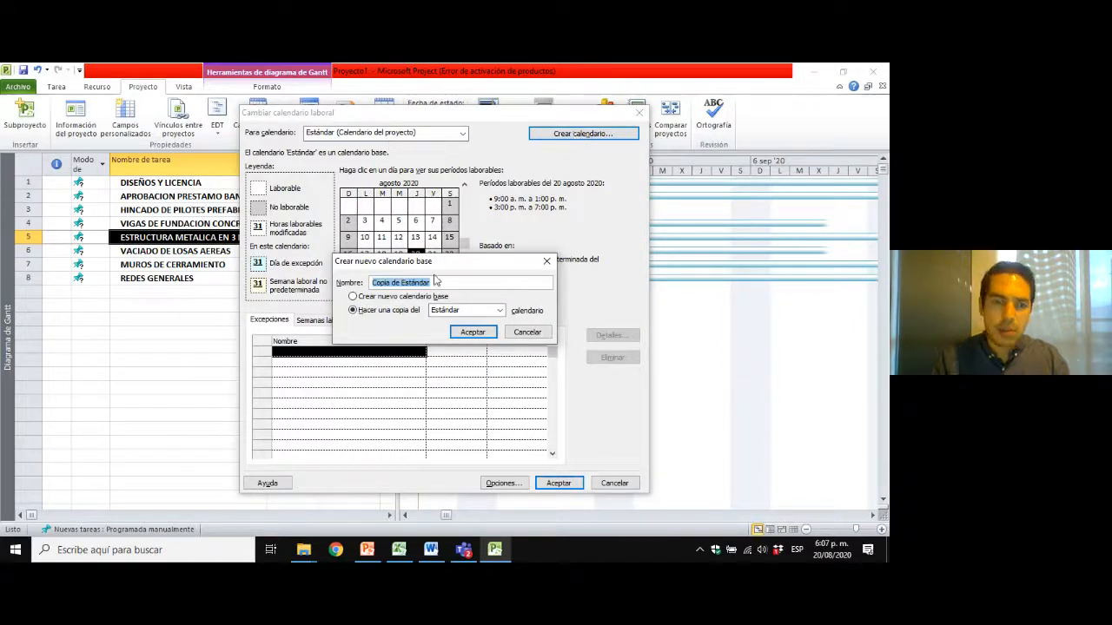
type("CALENDARIO EATEC")
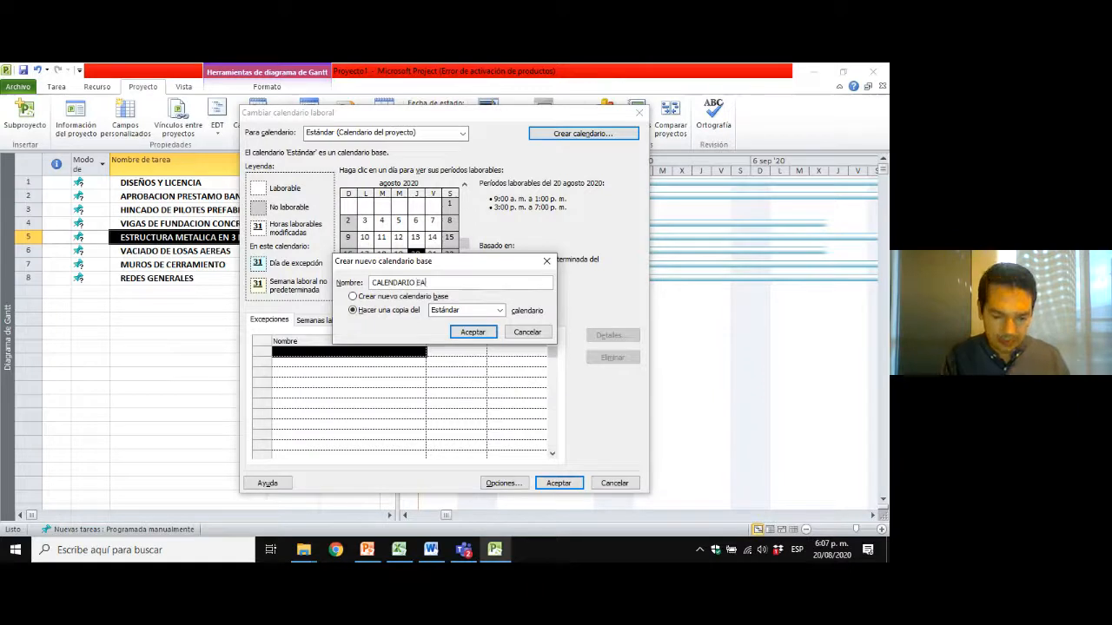
left_click(481, 332)
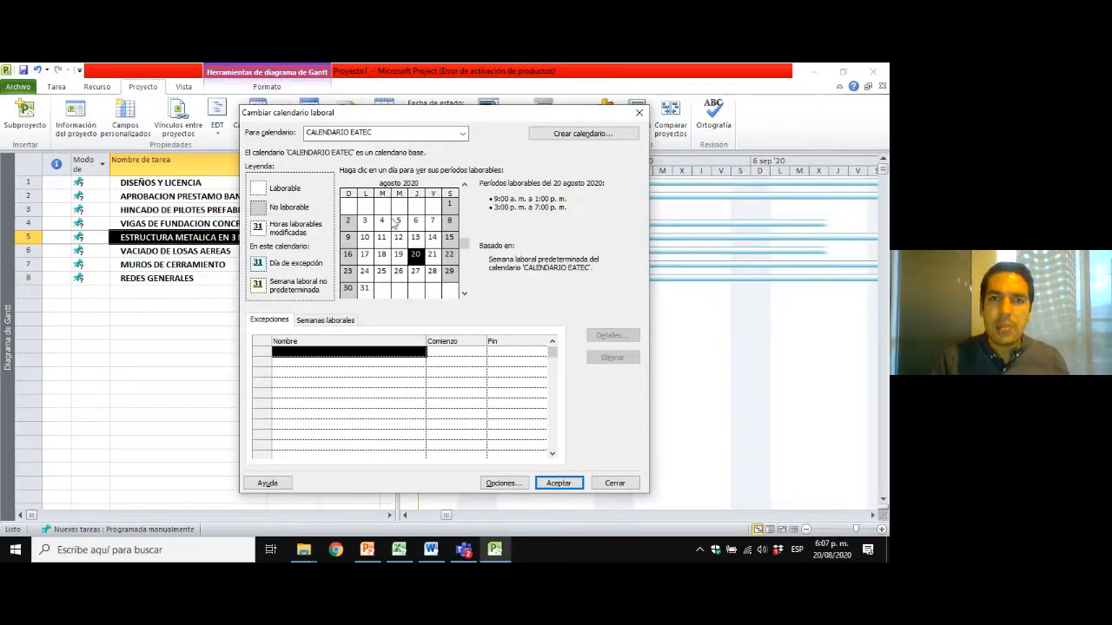
Add an exception named SABADOS to CALENDARIO EATEC.
left_click(386, 361)
left_click(384, 352)
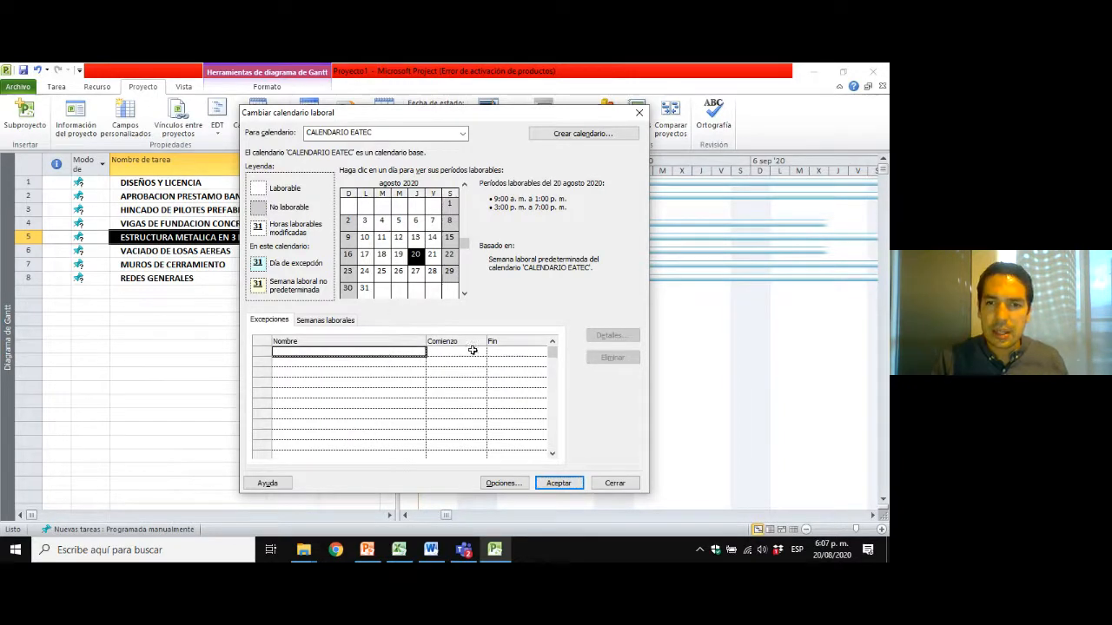
type("SA")
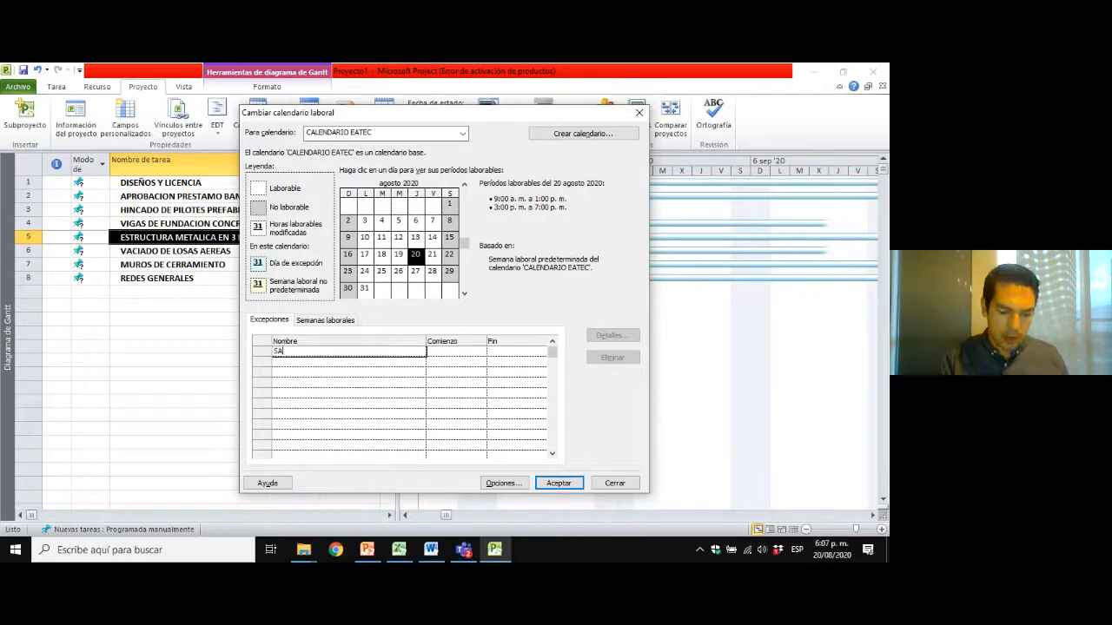
type("BADOS")
key("Return")
left_click(393, 351)
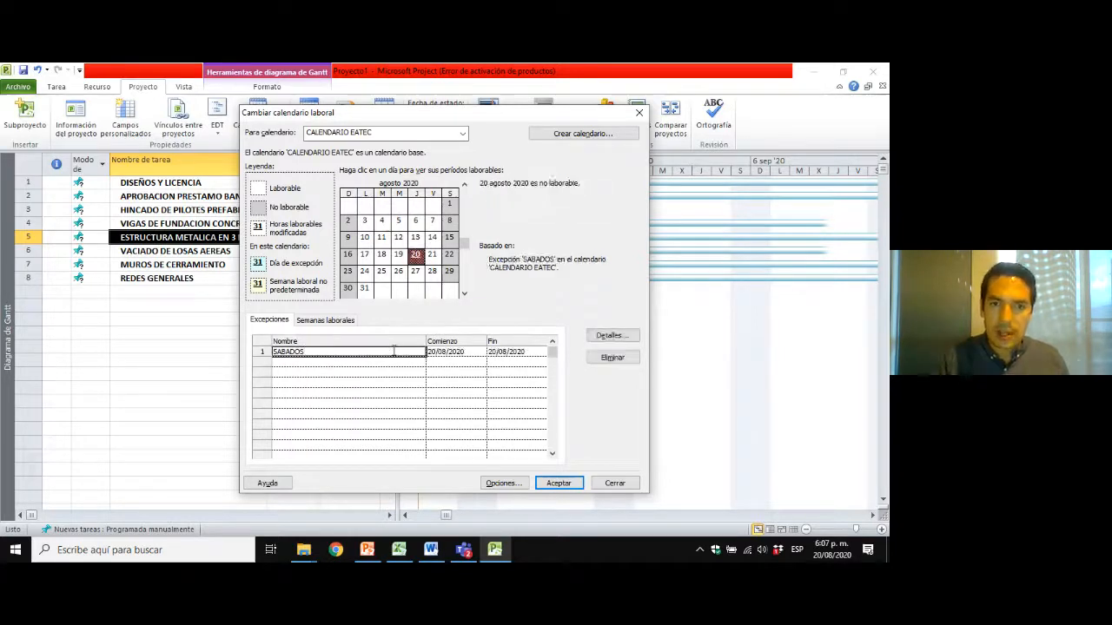
Define the SABADOS exception as working periods that repeat weekly on sábado.
left_click(608, 336)
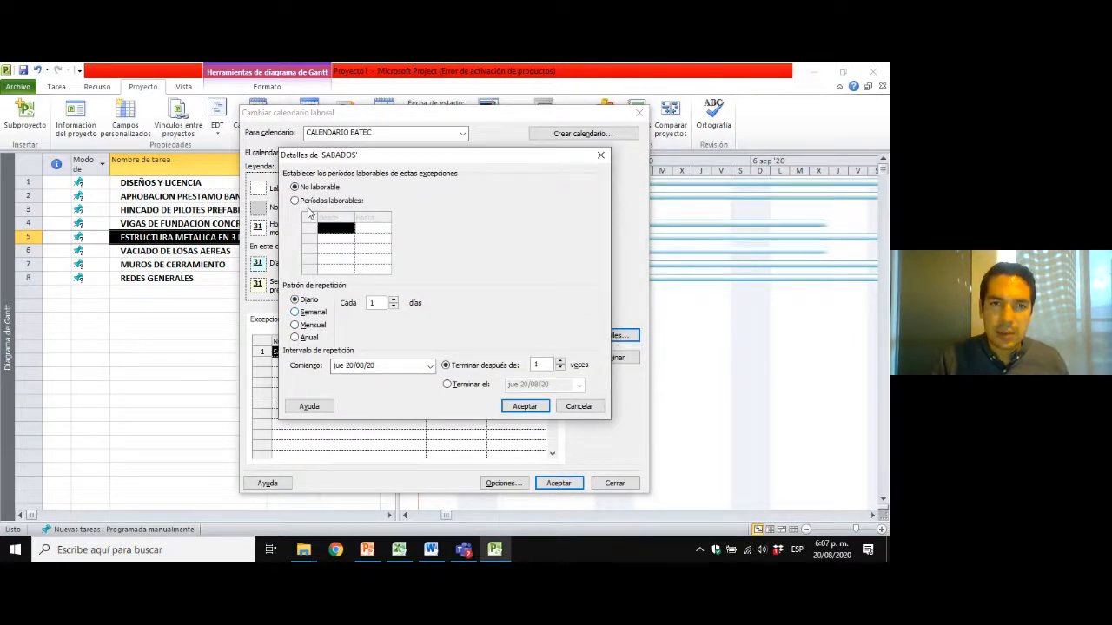
left_click(295, 200)
left_click(295, 187)
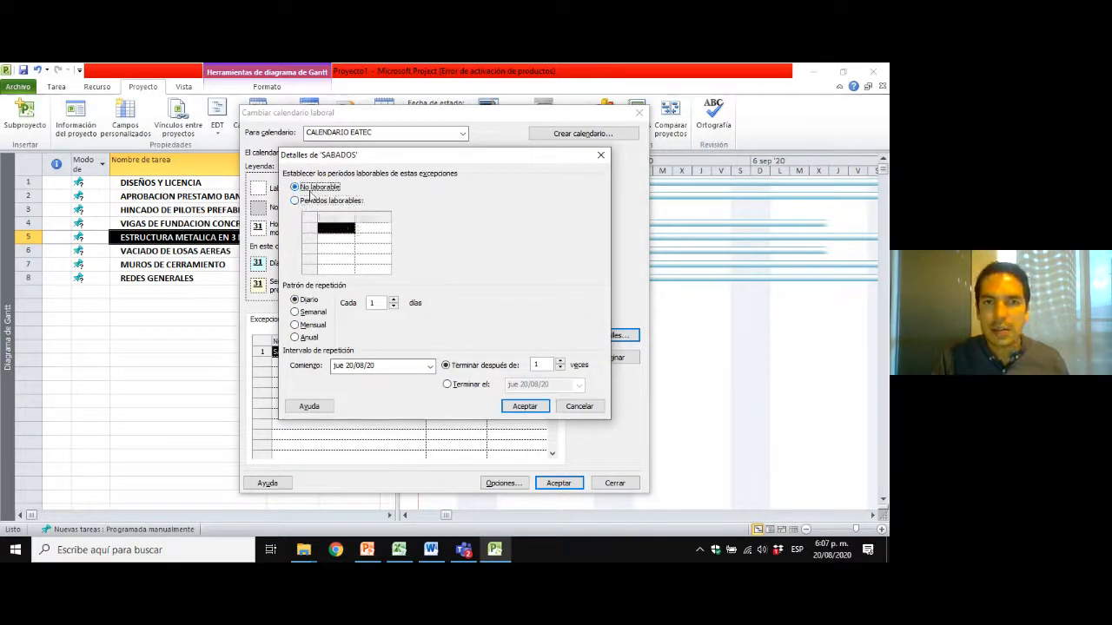
left_click(303, 204)
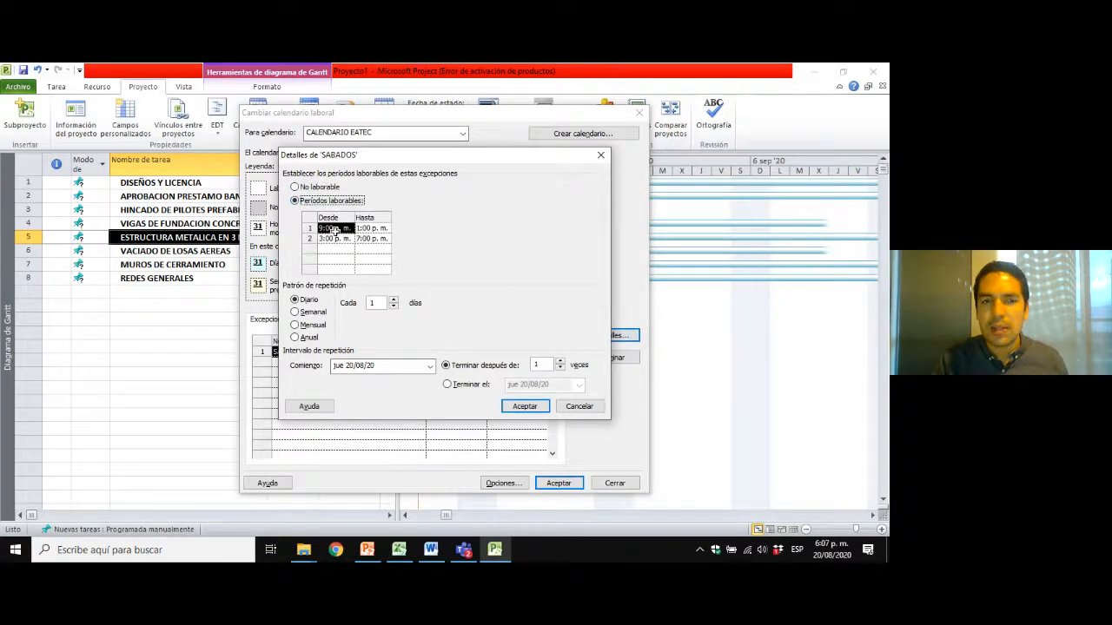
left_click(297, 312)
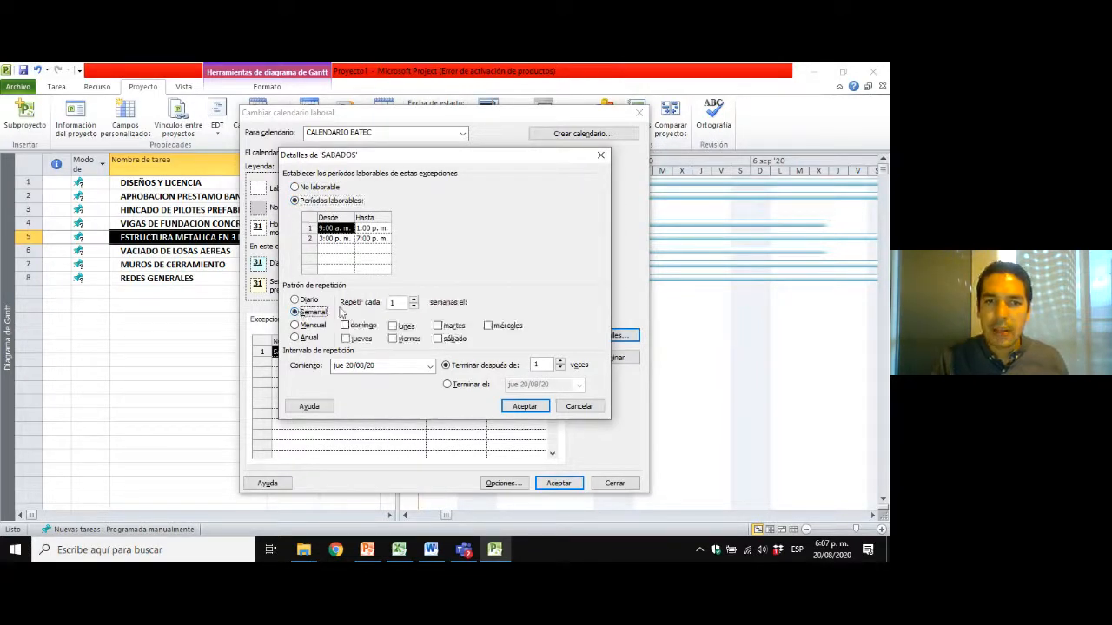
left_click(438, 339)
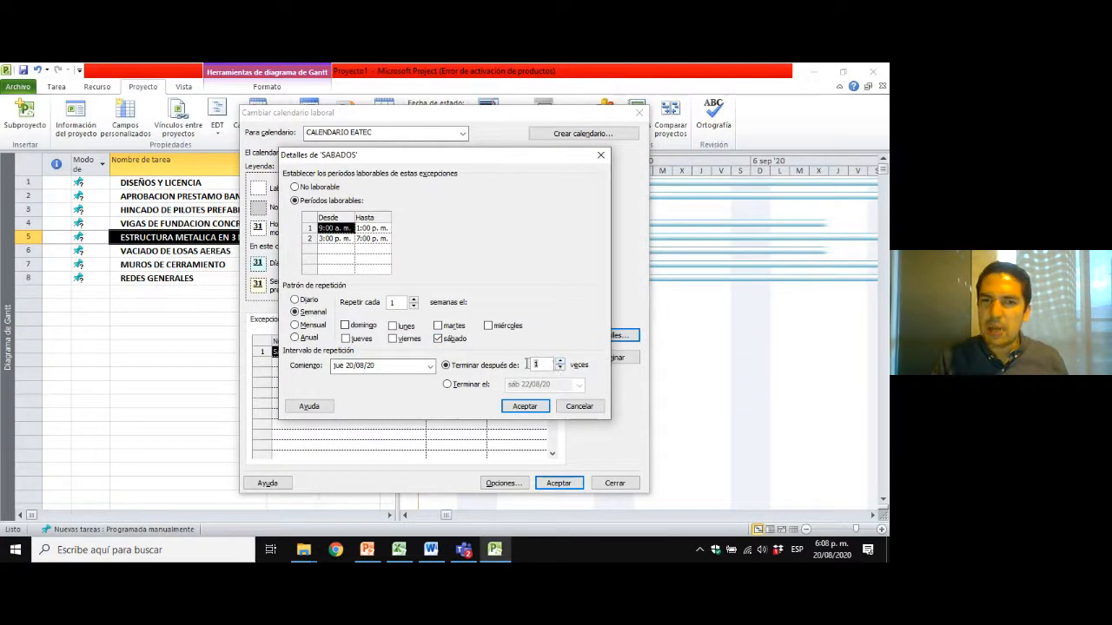
Set the SABADOS recurrence to end by date on 25/09/24 and accept the exception details.
type("200")
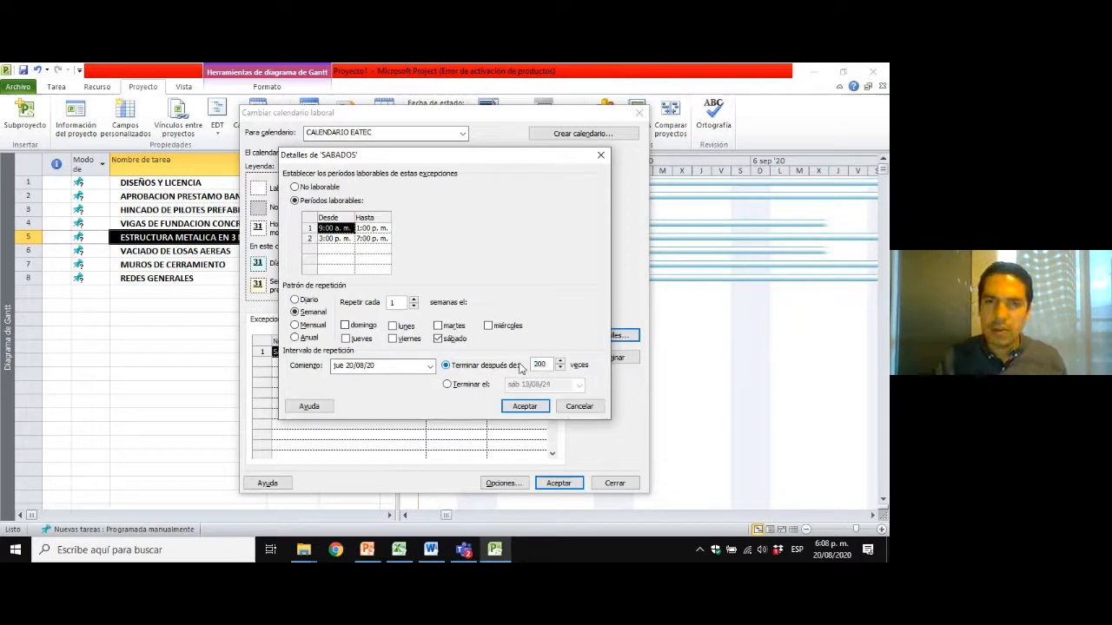
left_click_drag(548, 364, 509, 367)
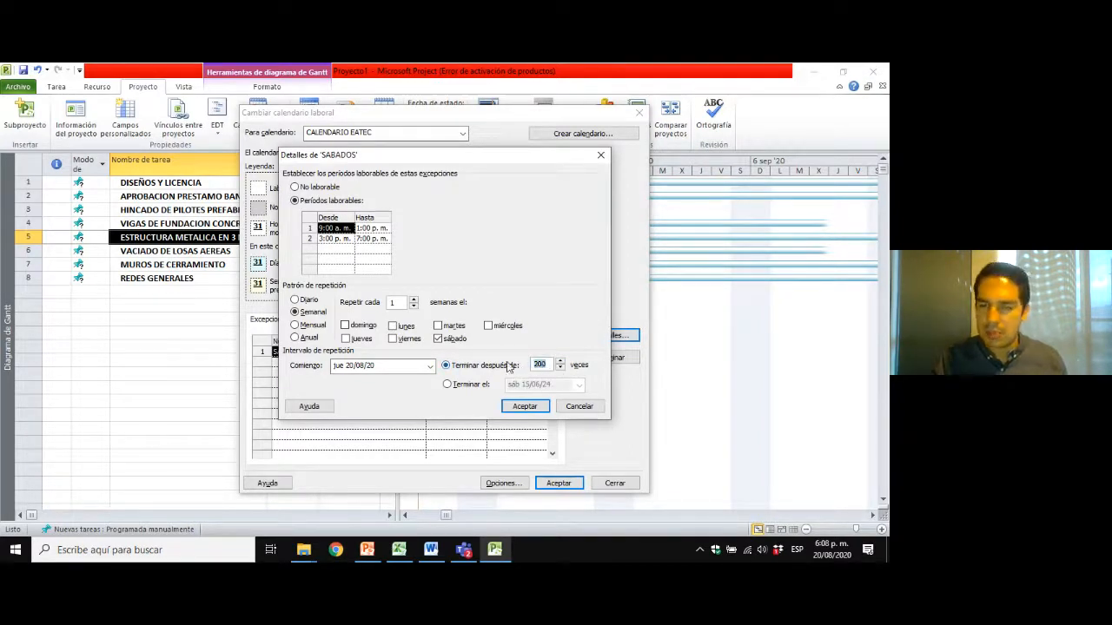
left_click(446, 385)
left_click(580, 385)
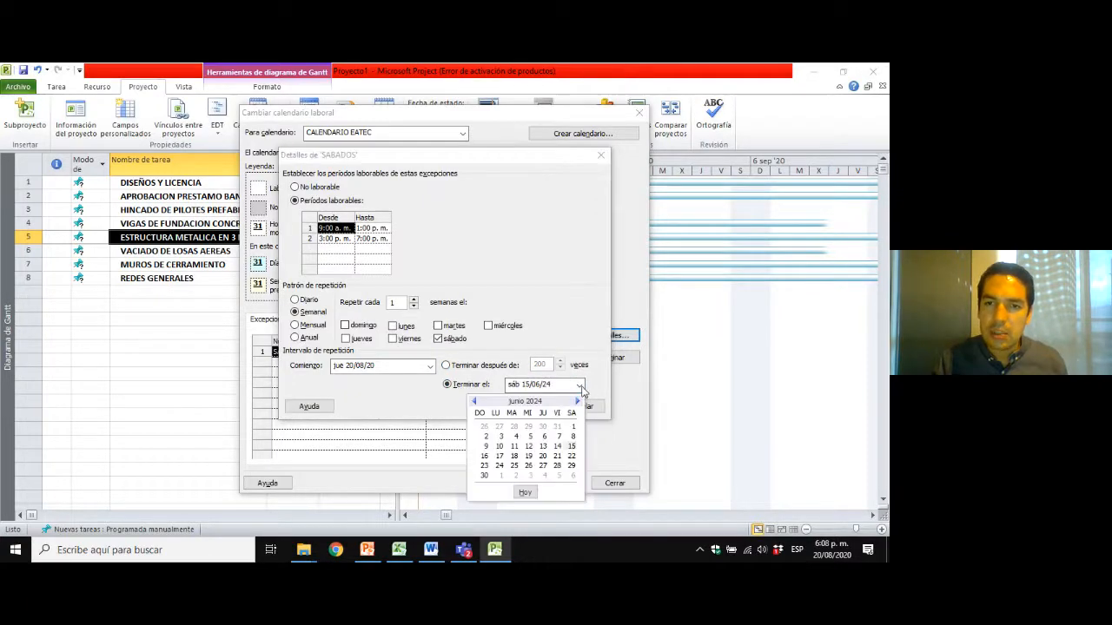
left_click(577, 402)
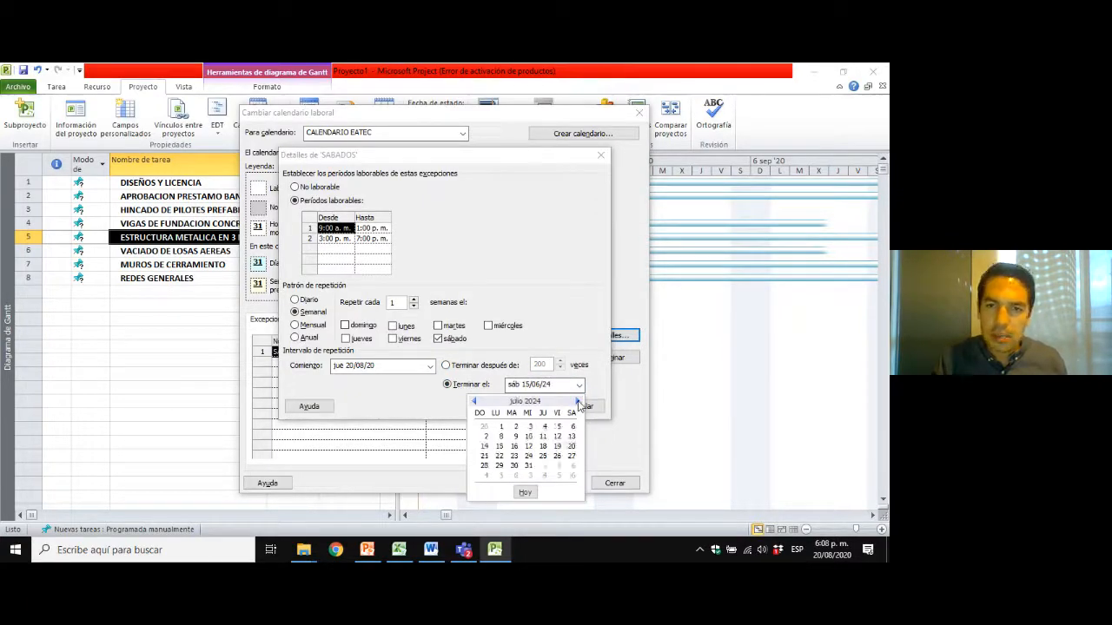
left_click(578, 401)
left_click(578, 402)
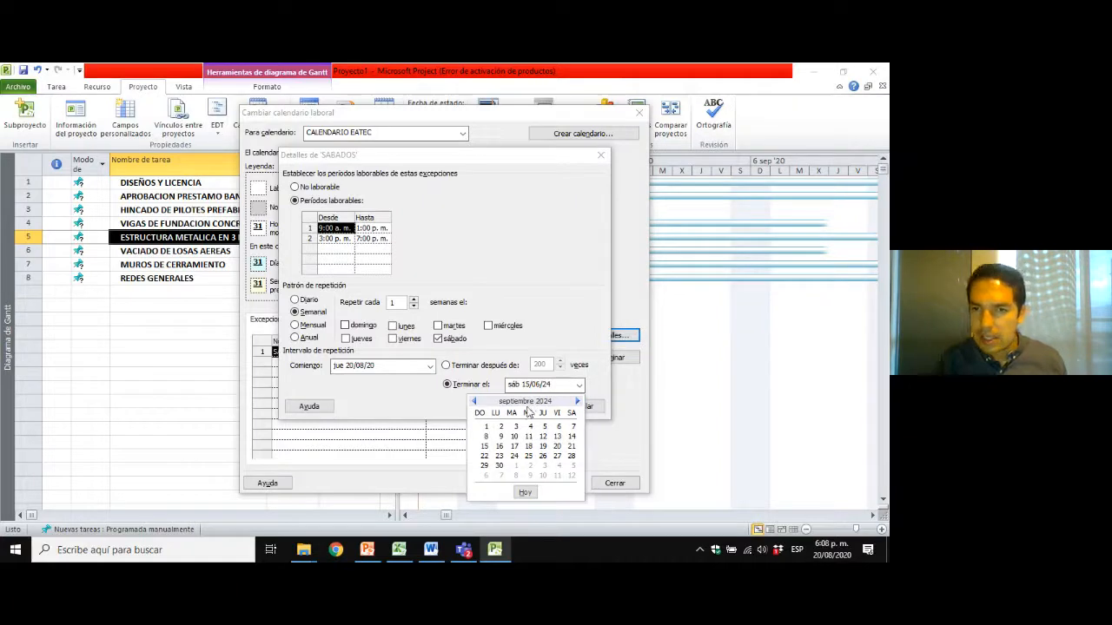
left_click(528, 456)
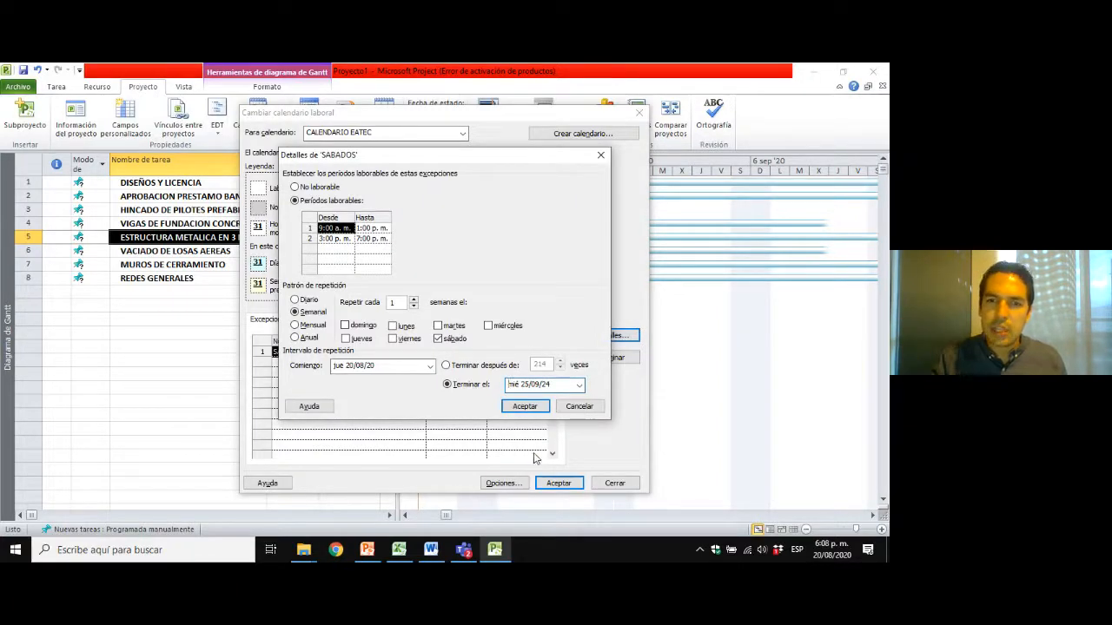
left_click(526, 407)
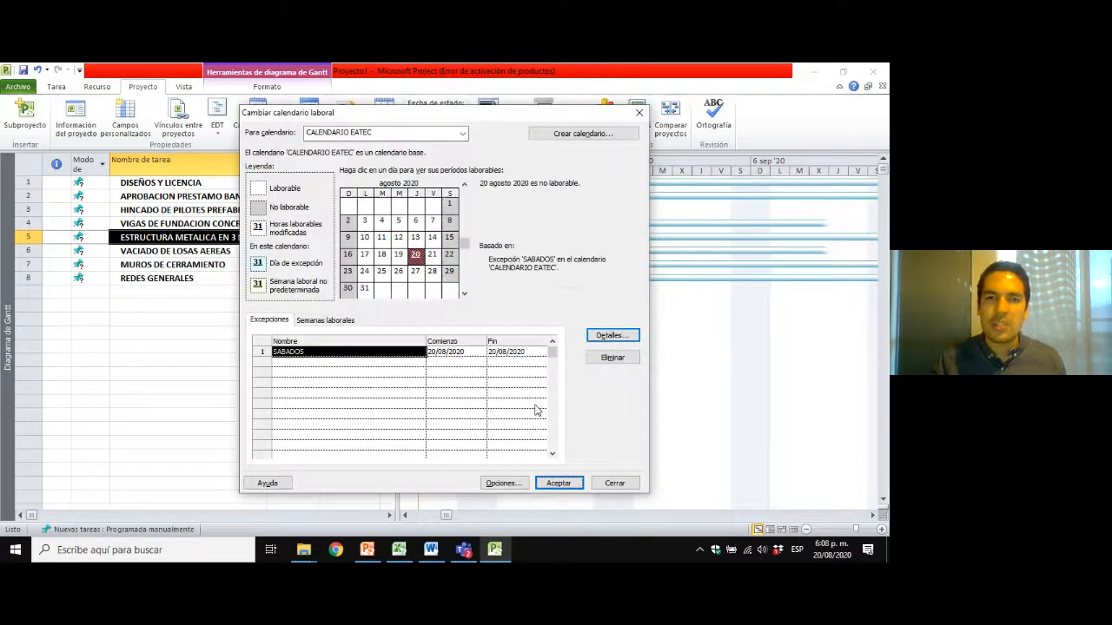
Check the Saturday exceptions month by month from September to December 2020 and save the working calendar.
left_click(465, 295)
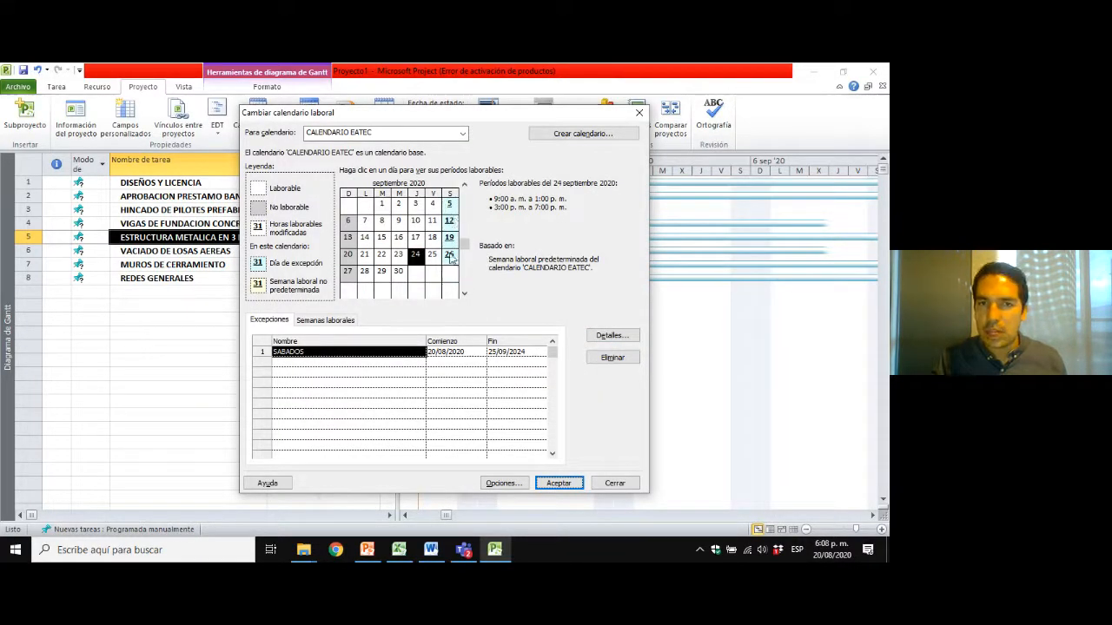
left_click(465, 295)
left_click(464, 295)
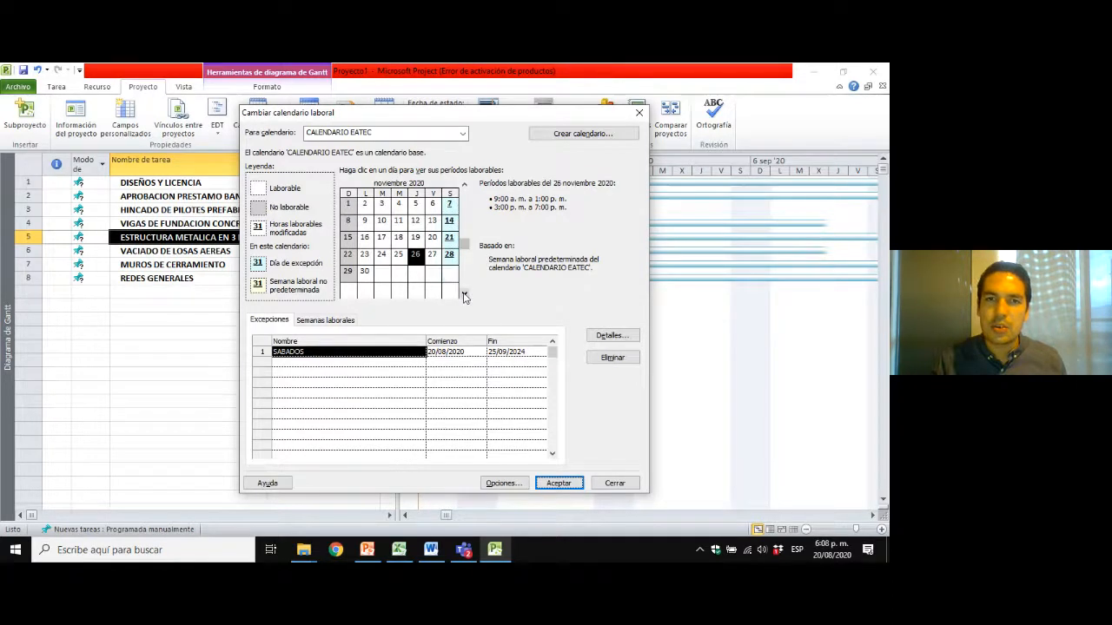
left_click(464, 295)
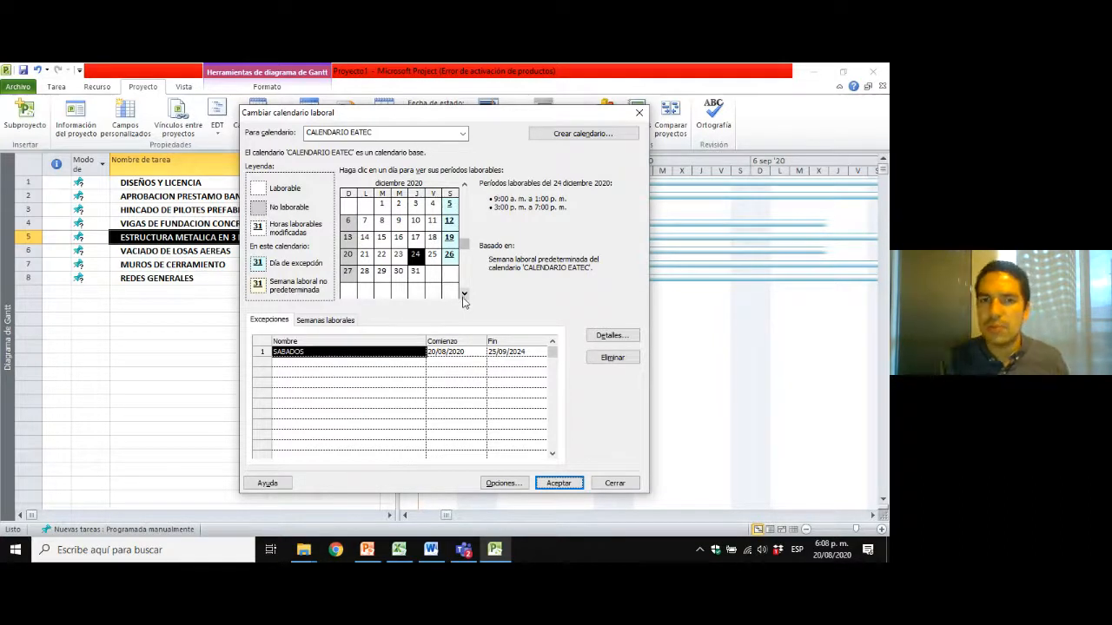
left_click(558, 483)
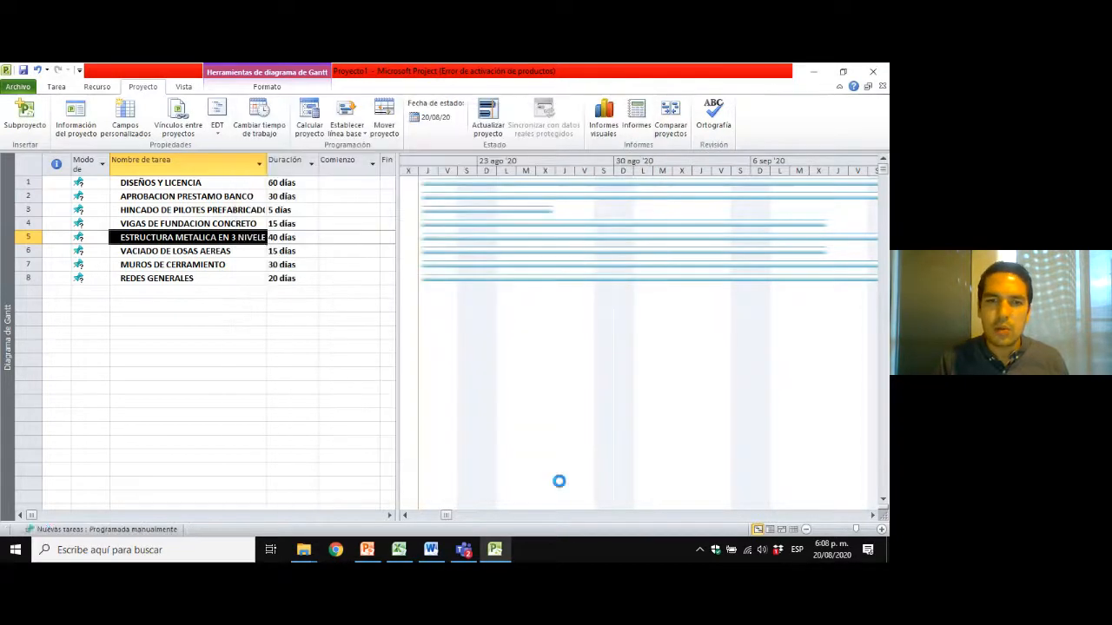
left_click(178, 196)
left_click(165, 183)
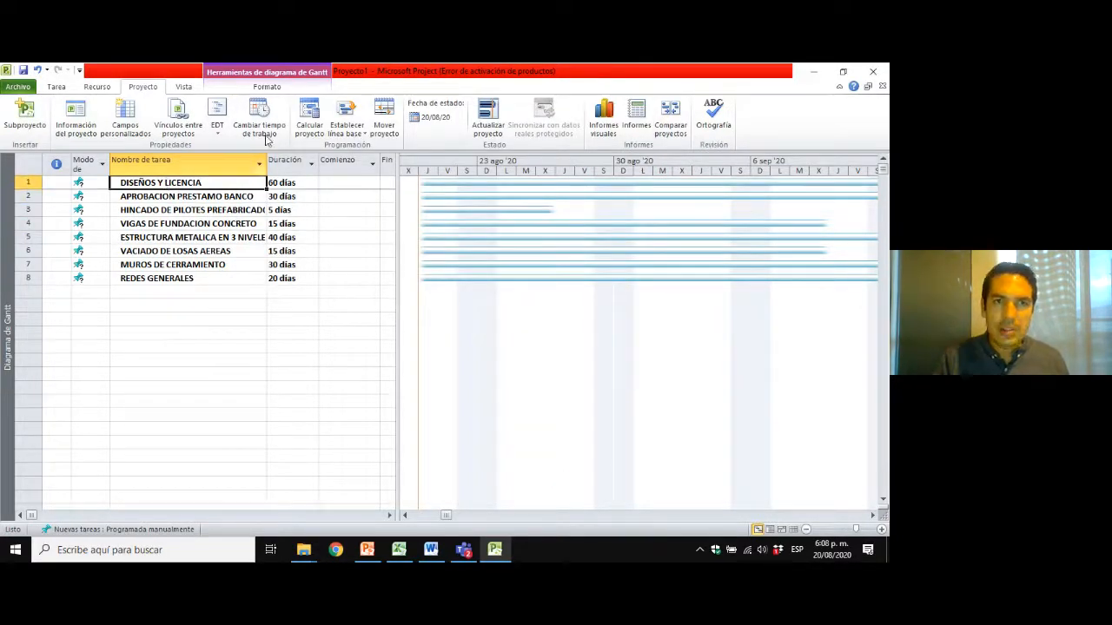
left_click(175, 211)
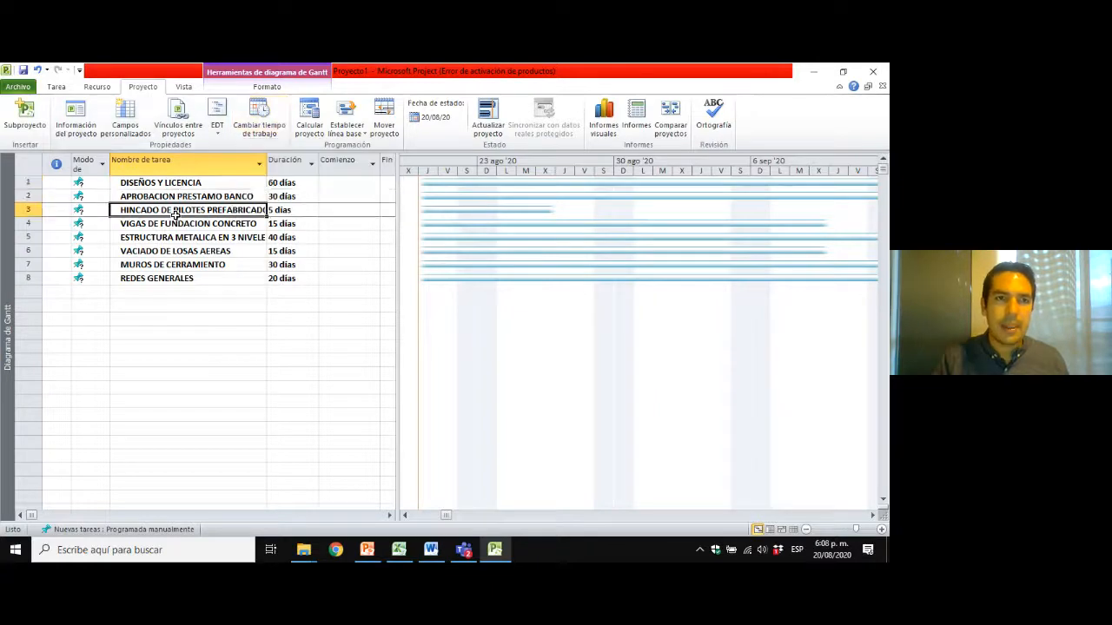
left_click(168, 236)
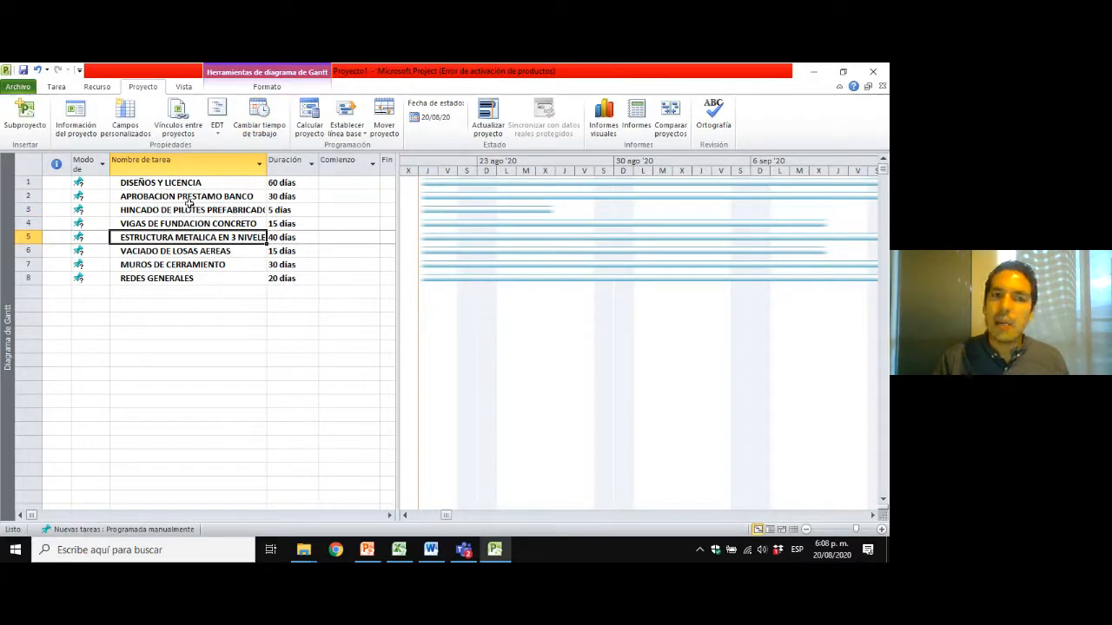
left_click(218, 279)
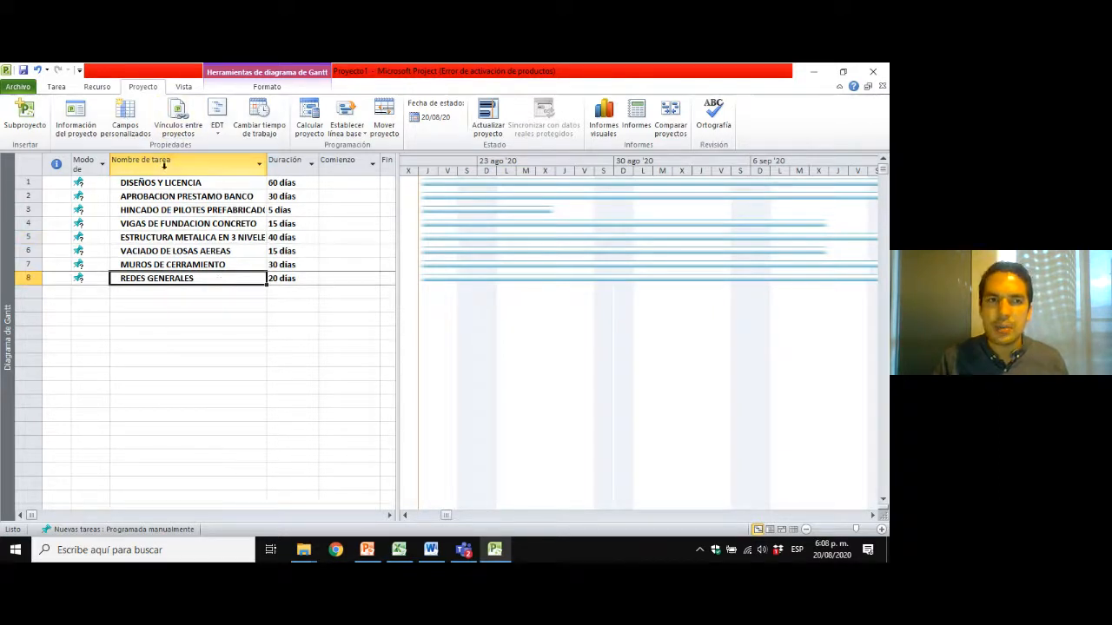
Assign CALENDARIO EATEC as the project calendar in the project information.
left_click(21, 163)
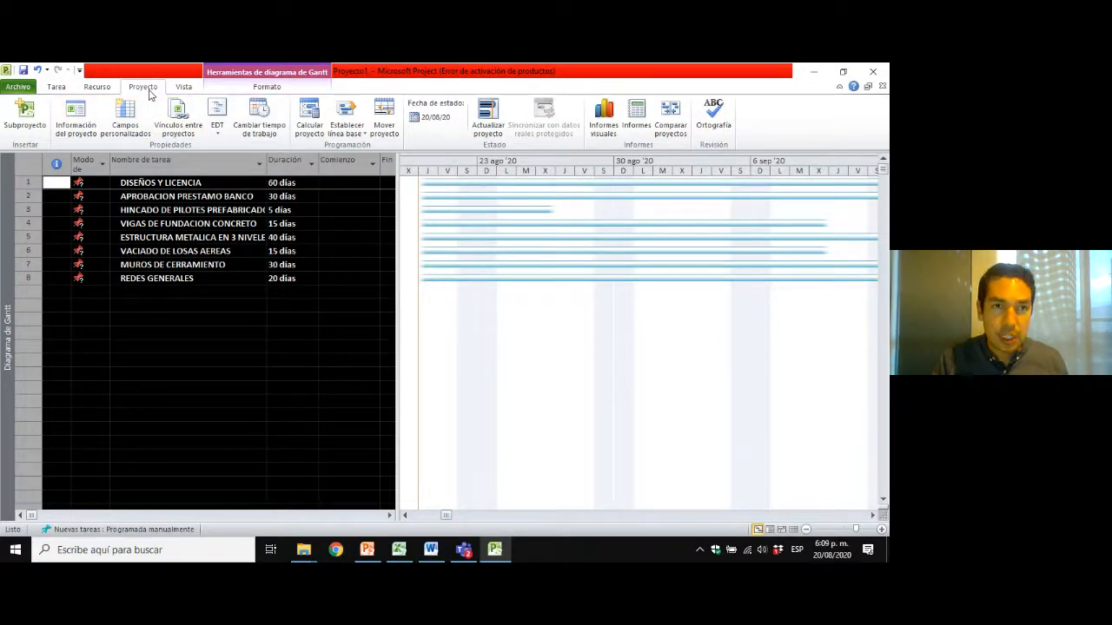
left_click(76, 113)
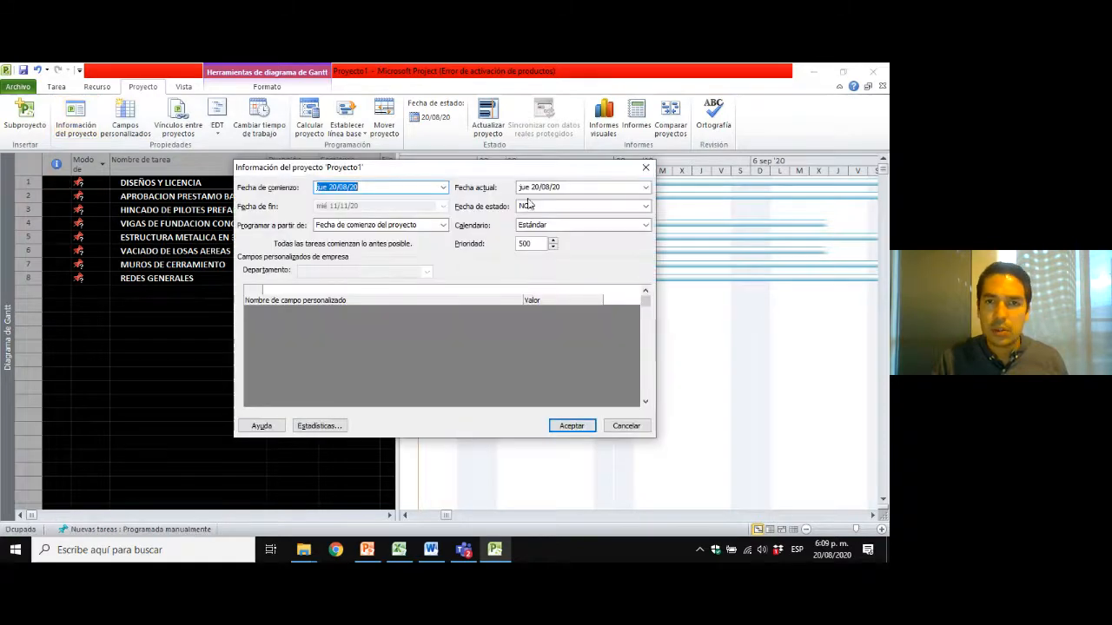
left_click(562, 227)
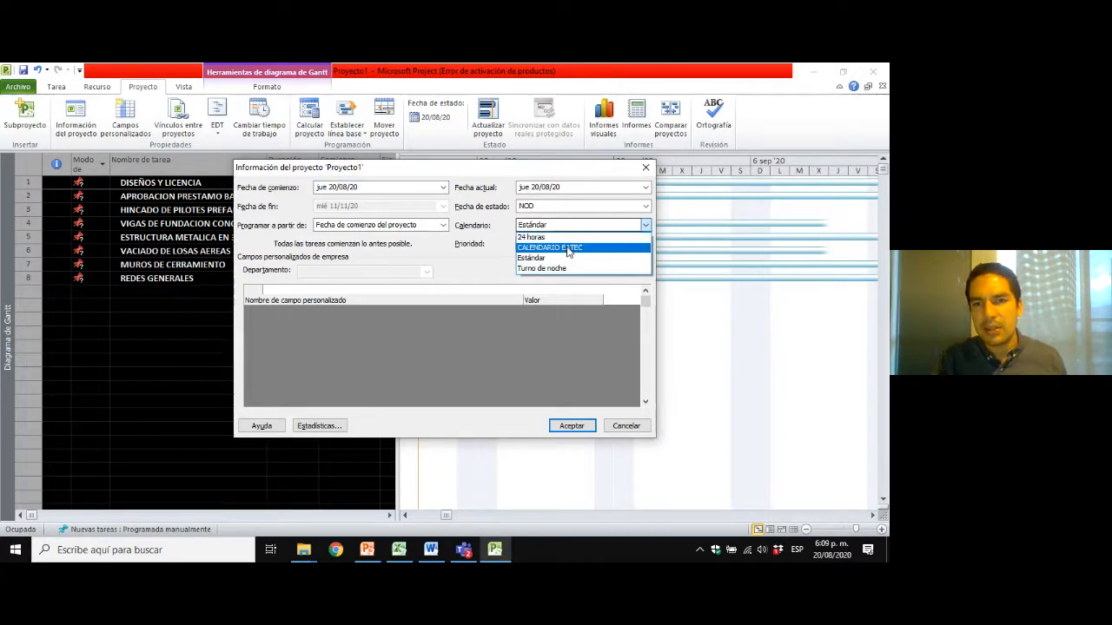
left_click(568, 249)
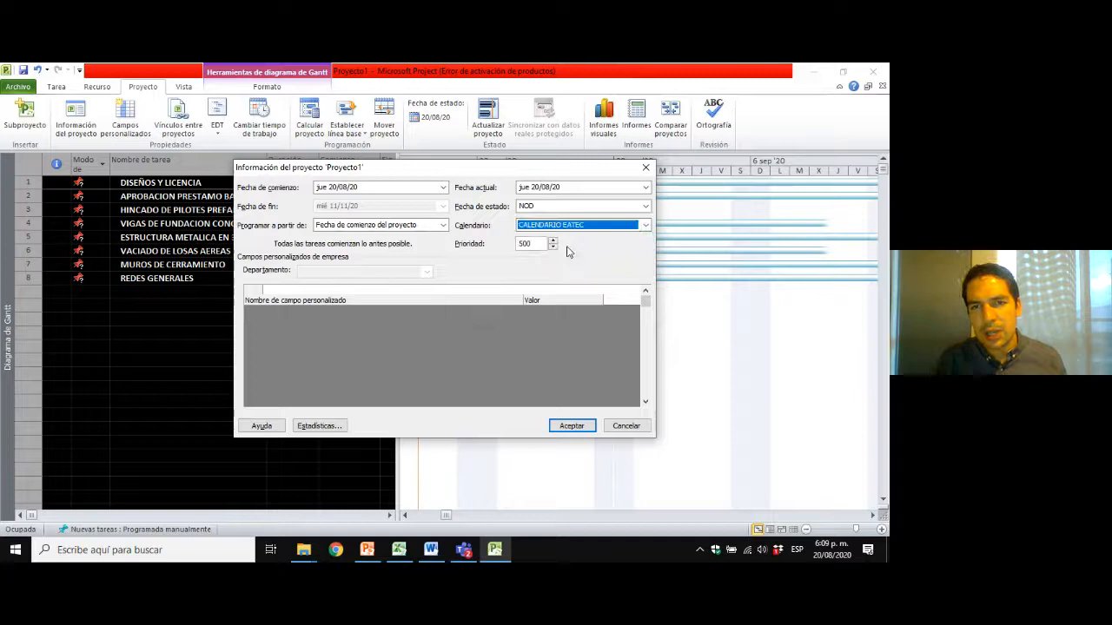
left_click(572, 427)
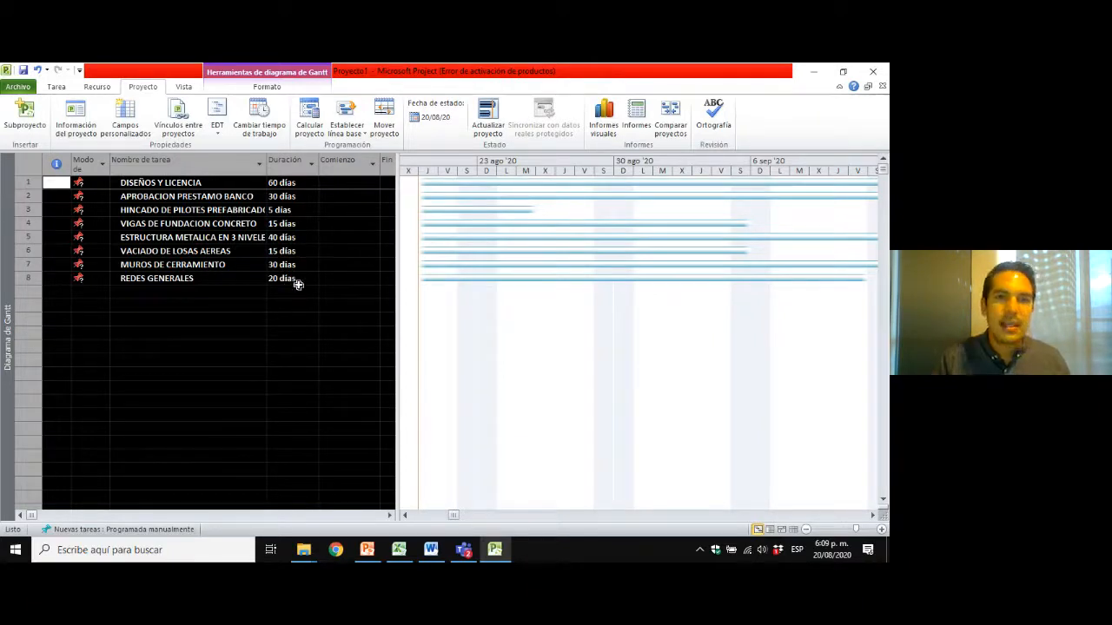
Go through the task list from DISEÑOS Y LICENCIA to REDES GENERALES and review the tasks against the Gantt bars.
left_click(228, 182)
left_click(216, 196)
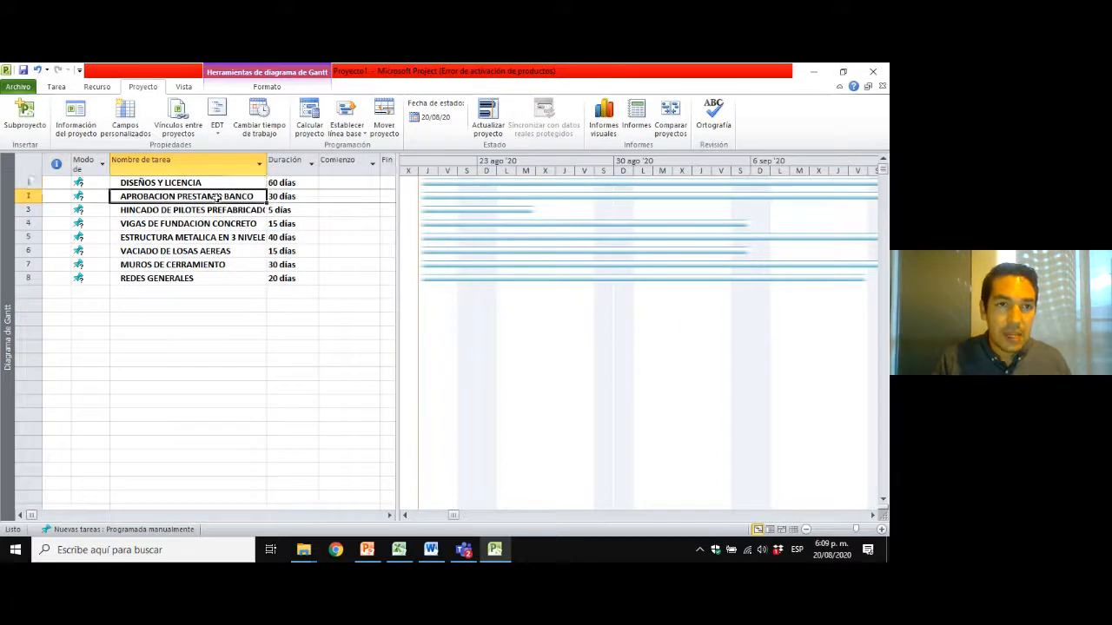
left_click(215, 210)
left_click(206, 237)
left_click(200, 251)
left_click(198, 278)
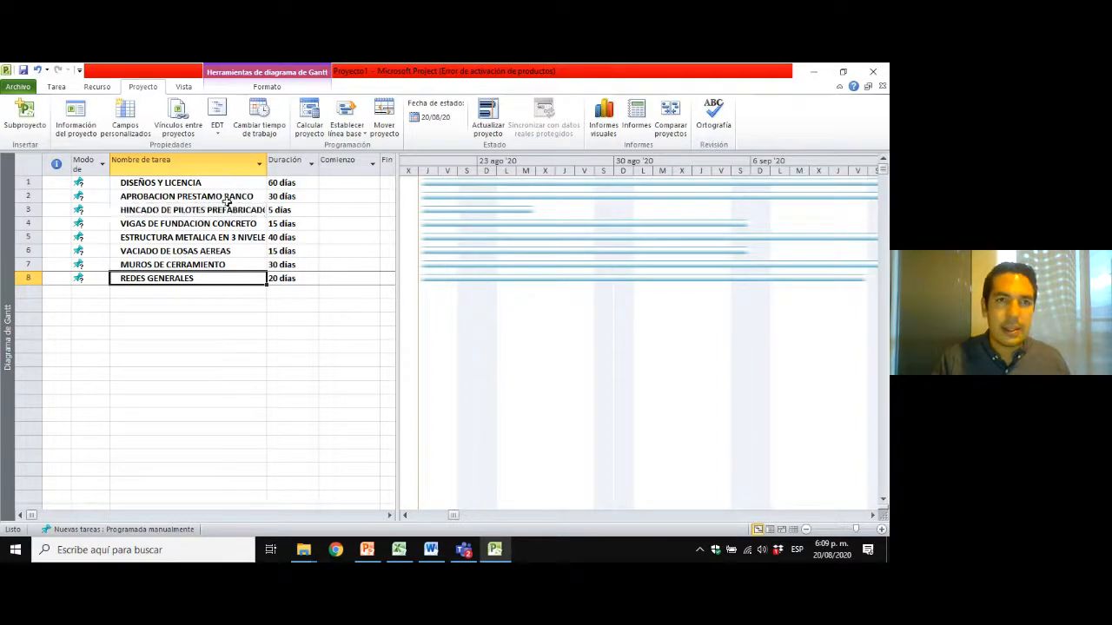
left_click(179, 183)
left_click(179, 196)
left_click(178, 210)
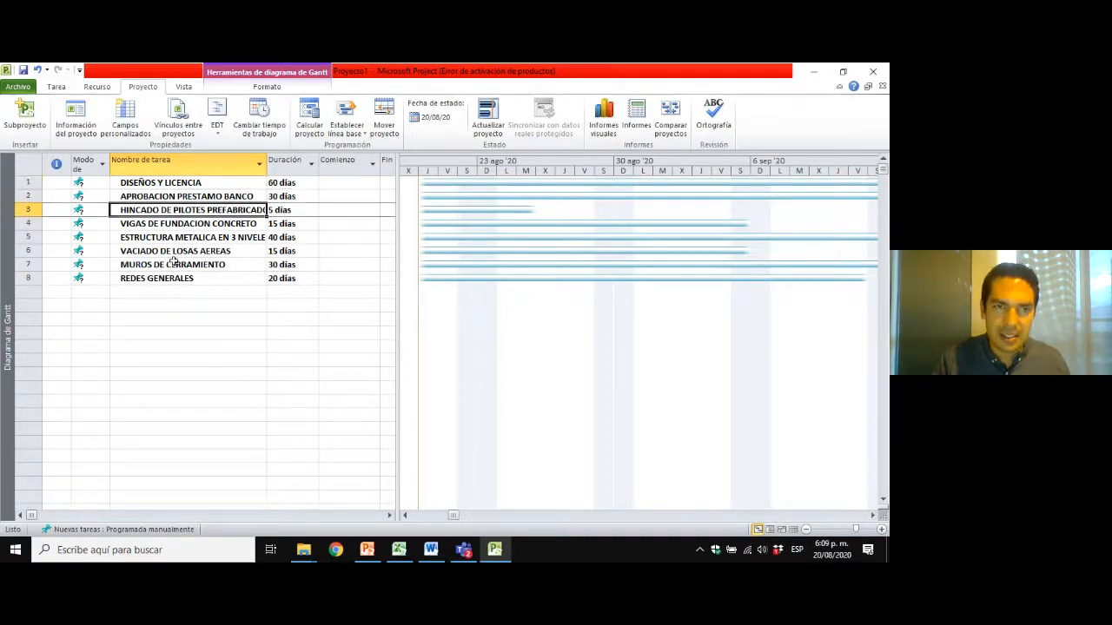
left_click(172, 263)
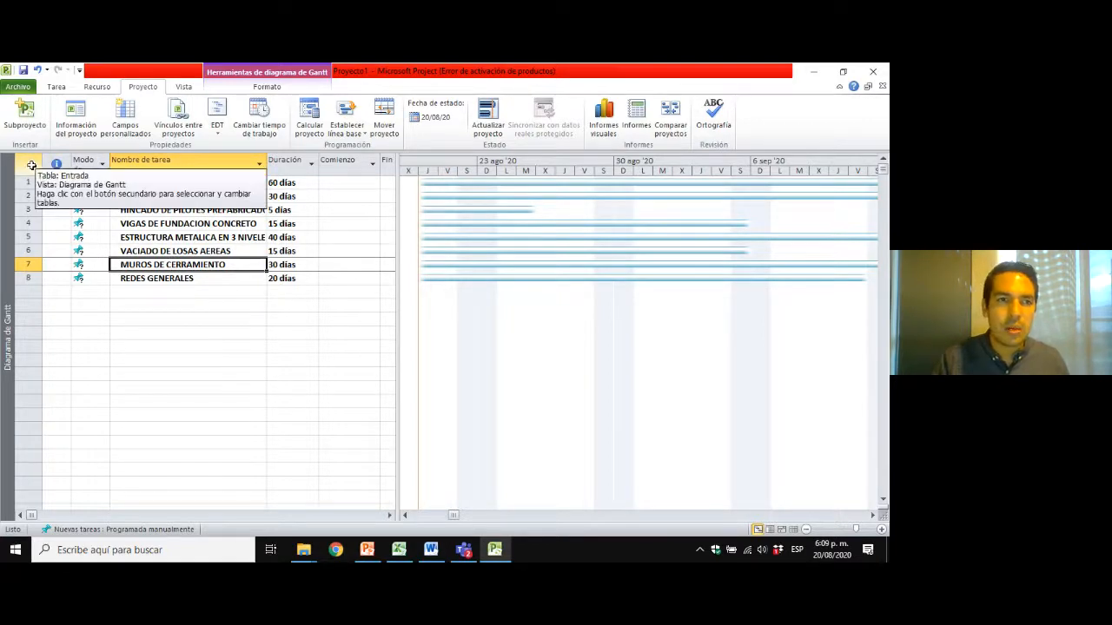
left_click(159, 209)
left_click(217, 251)
left_click(191, 278)
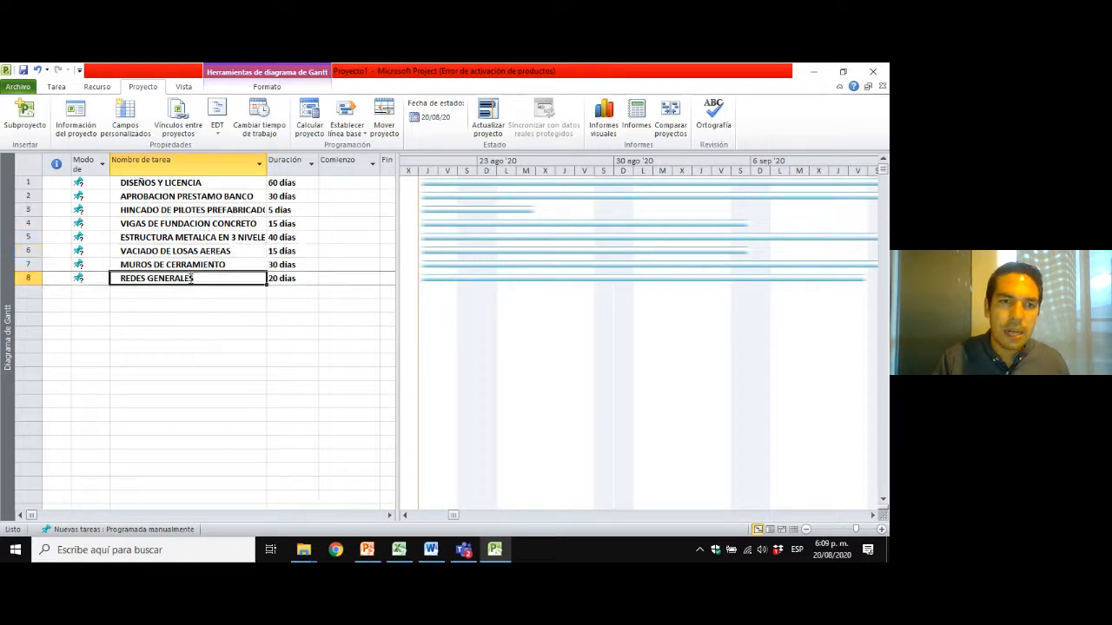
left_click(163, 183)
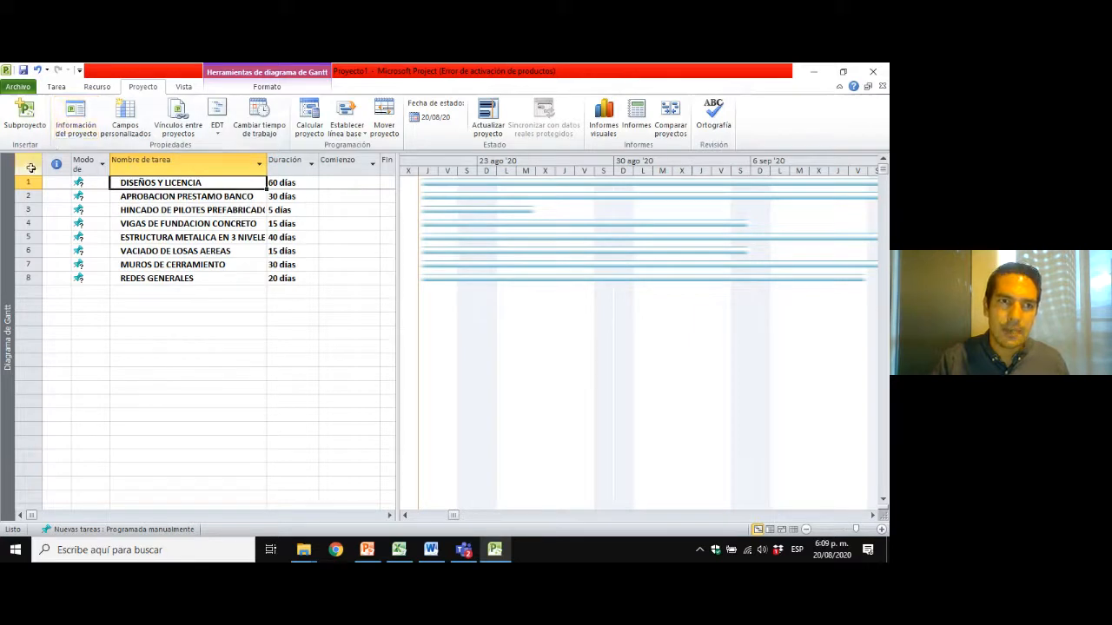
Try a duration of 10 days for REDES GENERALES, and set it back to 20 days.
left_click(279, 264)
left_click(293, 277)
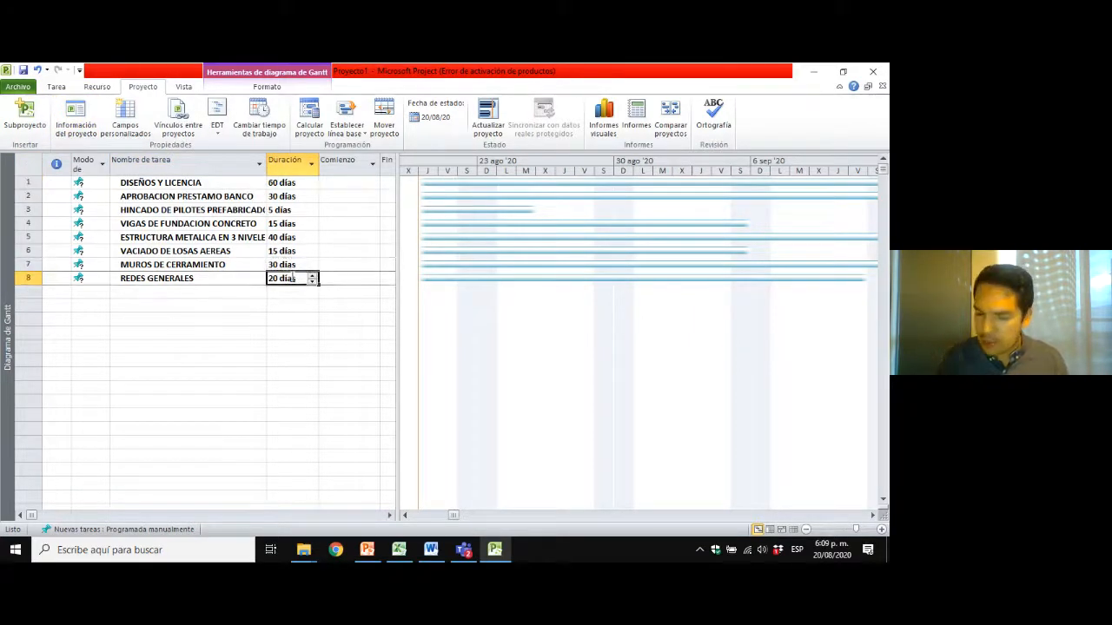
type("10")
key("Return")
left_click(293, 277)
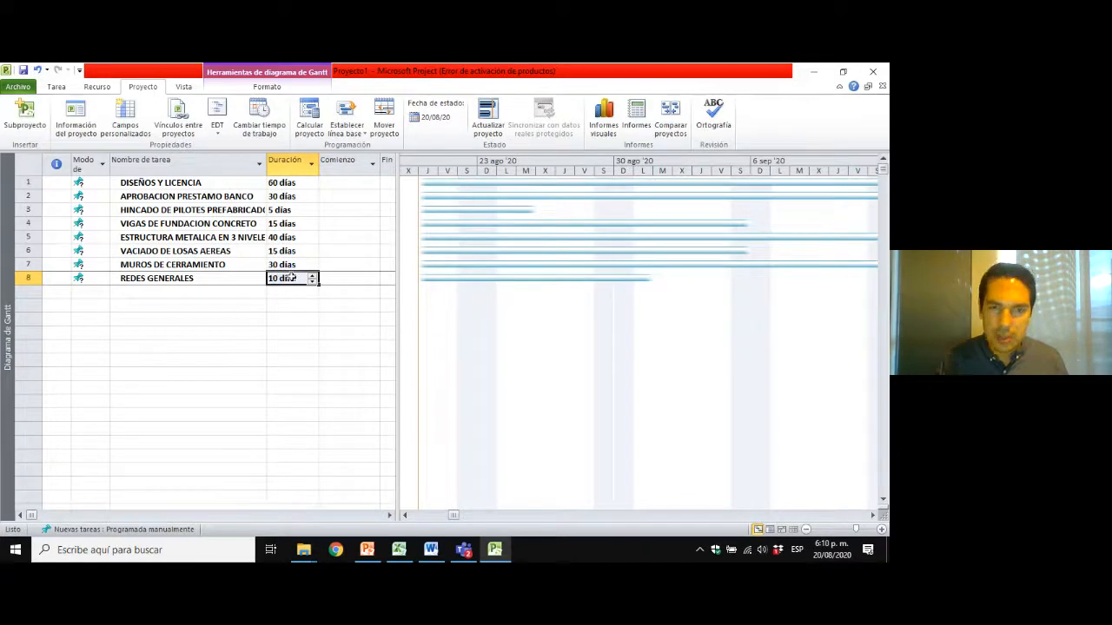
type("20")
key("Return")
key("Up")
key("Left")
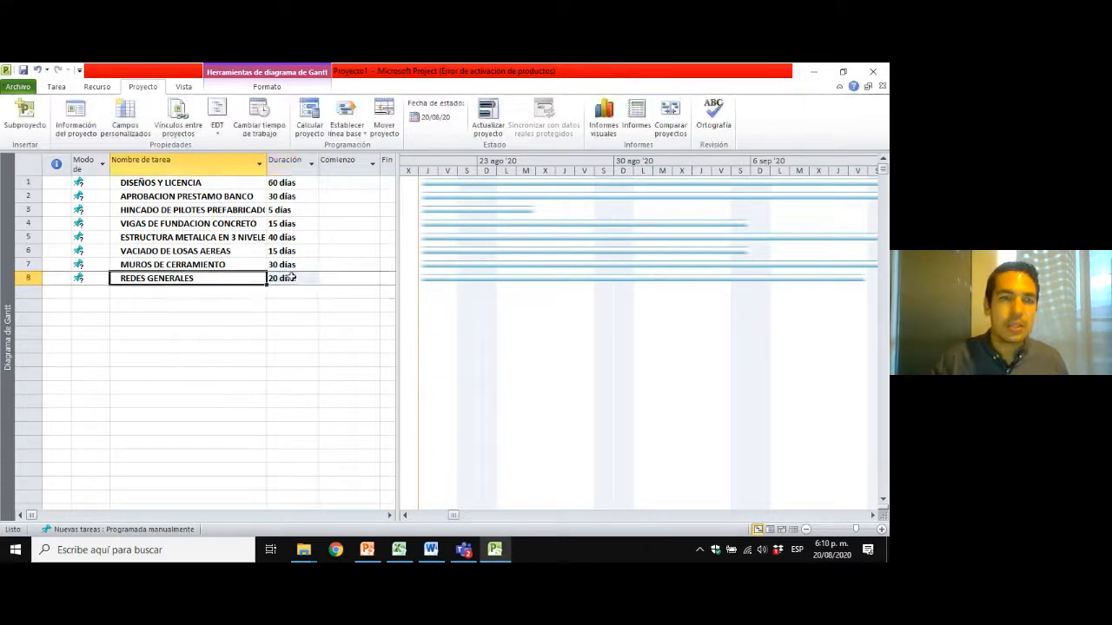
Switch all tasks in the table from manual scheduling to Autoprogramar.
left_click(28, 165)
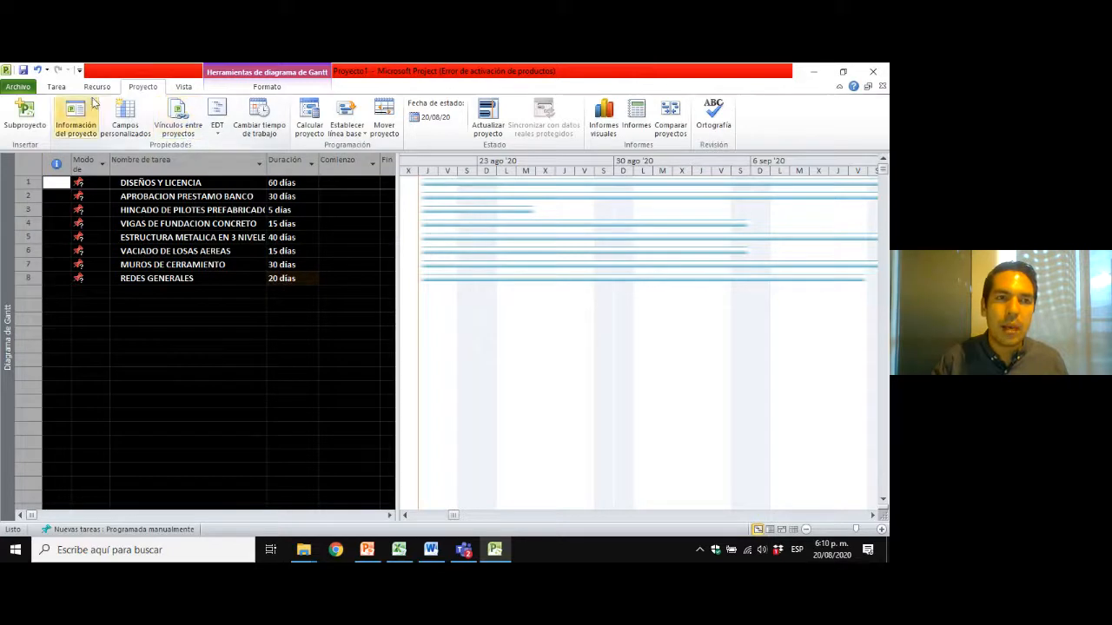
left_click(57, 87)
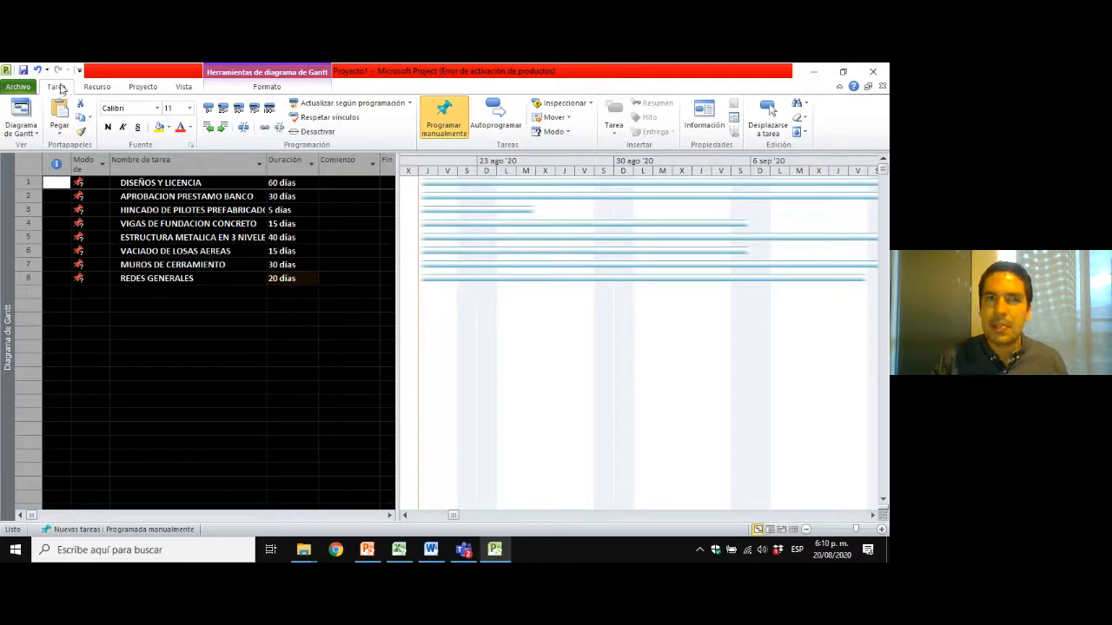
left_click(491, 112)
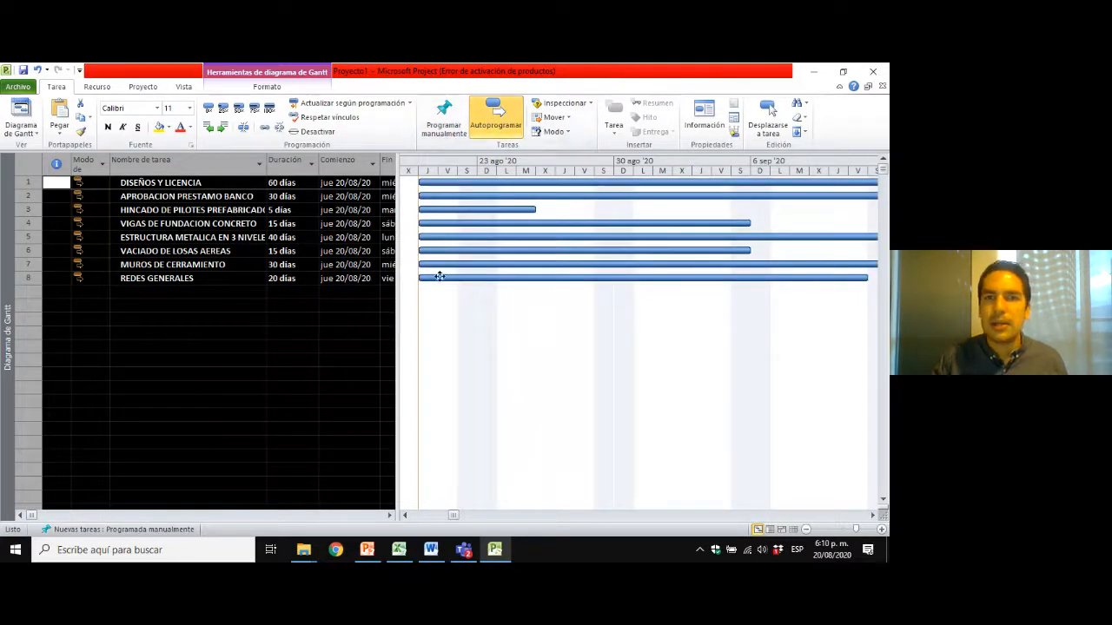
left_click(183, 223)
left_click(208, 250)
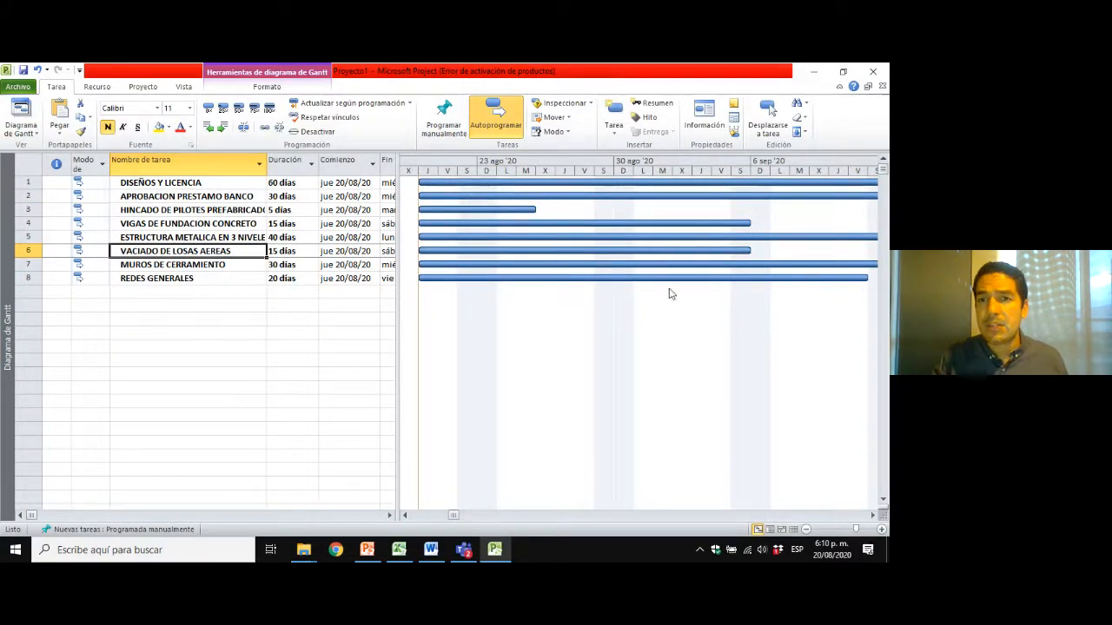
Widen the Gantt chart area and examine how far the task bars extend along the timeline.
left_click_drag(396, 202, 323, 199)
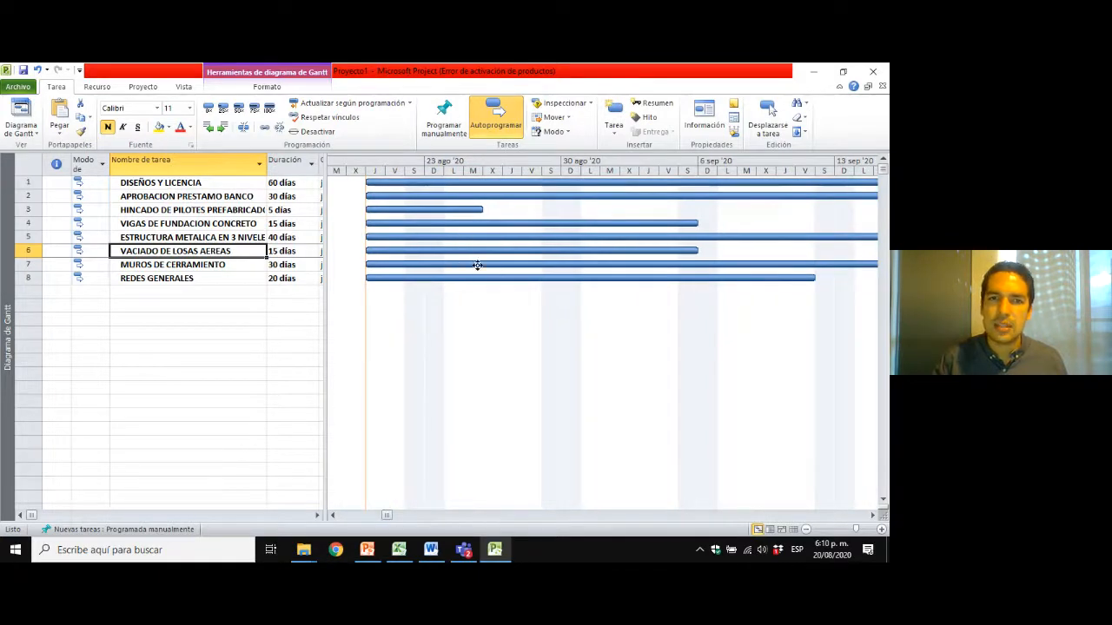
left_click(188, 172)
left_click(179, 182)
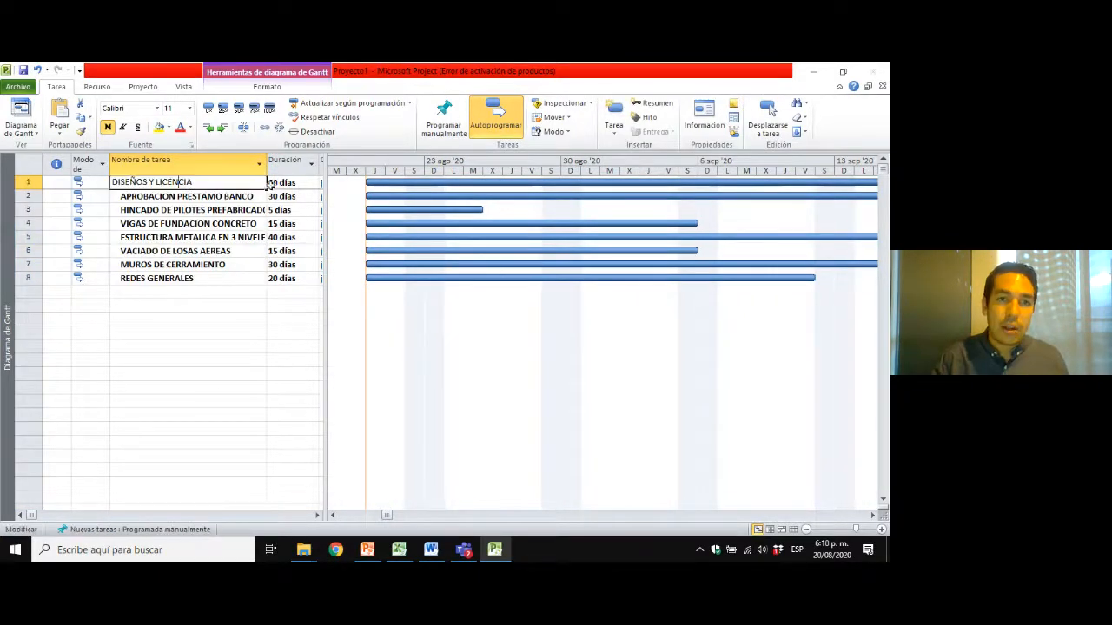
key("Return")
left_click(284, 183)
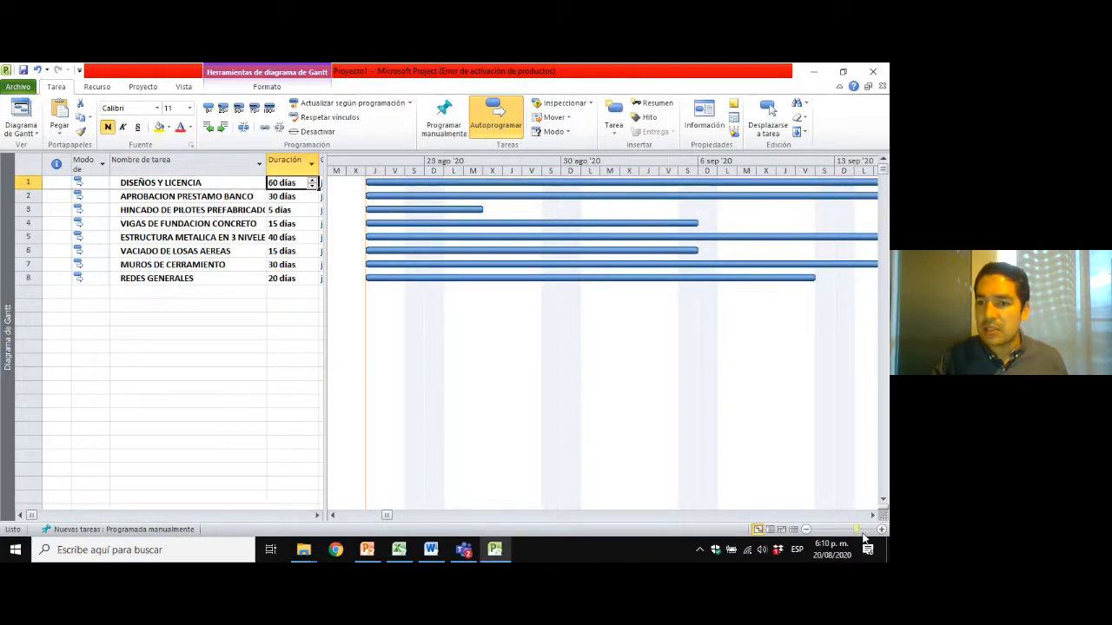
left_click(873, 515)
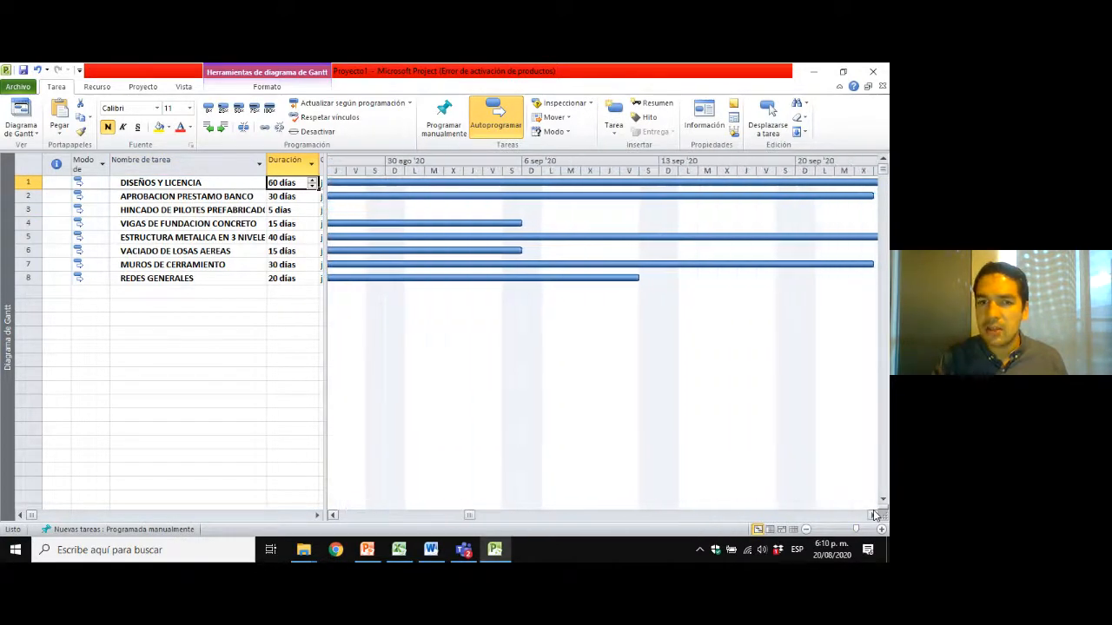
left_click_drag(469, 515, 342, 518)
left_click(873, 515)
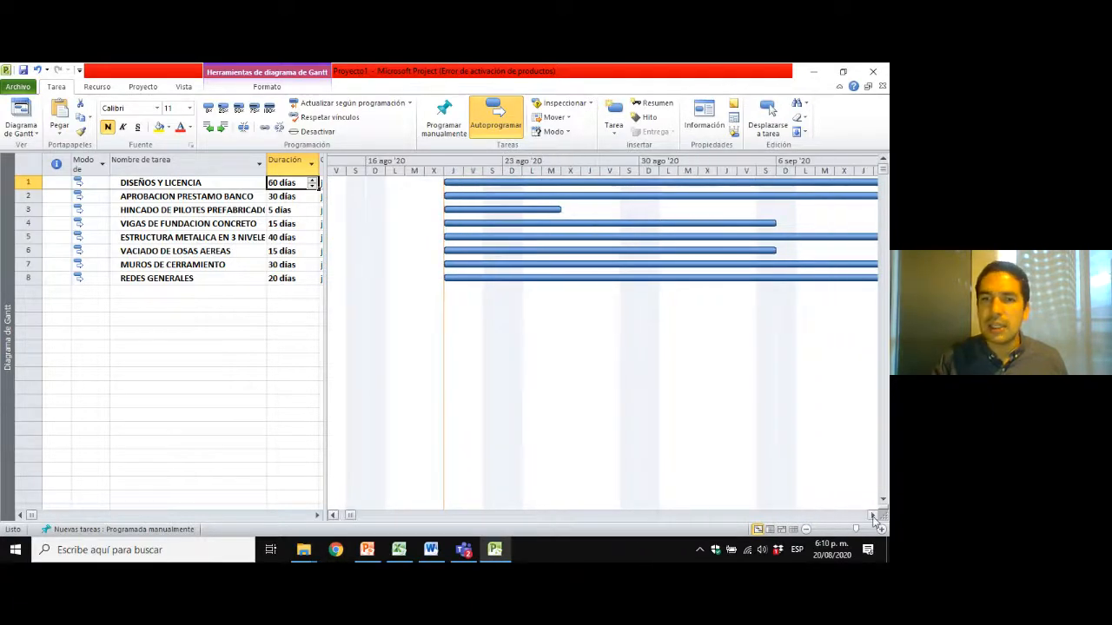
left_click(873, 515)
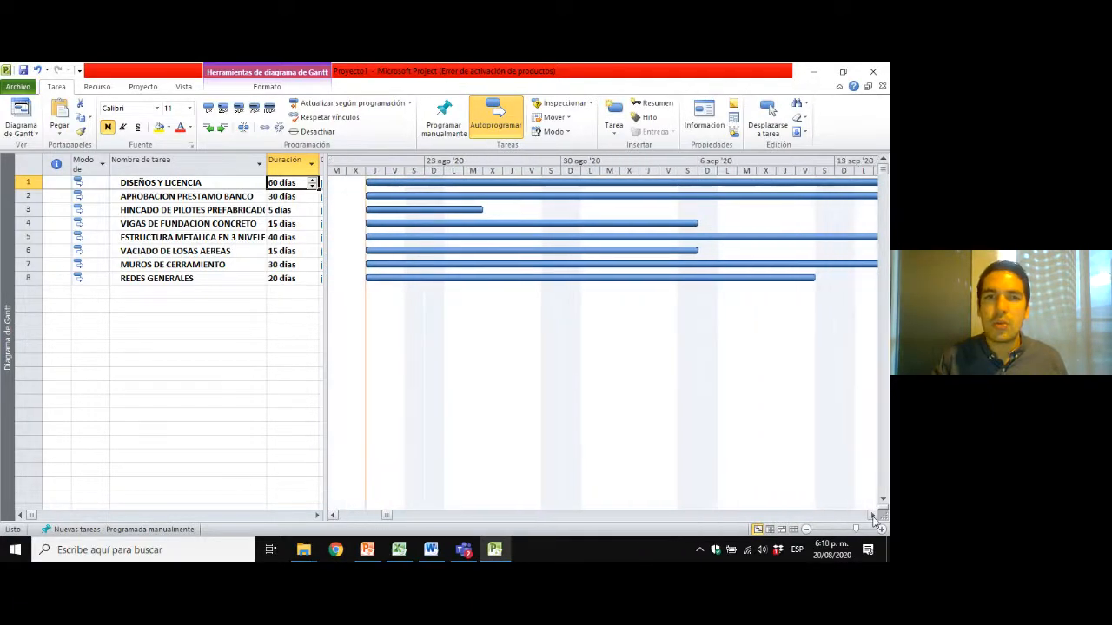
Zoom the Gantt timescale to Proyecto completo.
right_click(487, 169)
left_click(524, 191)
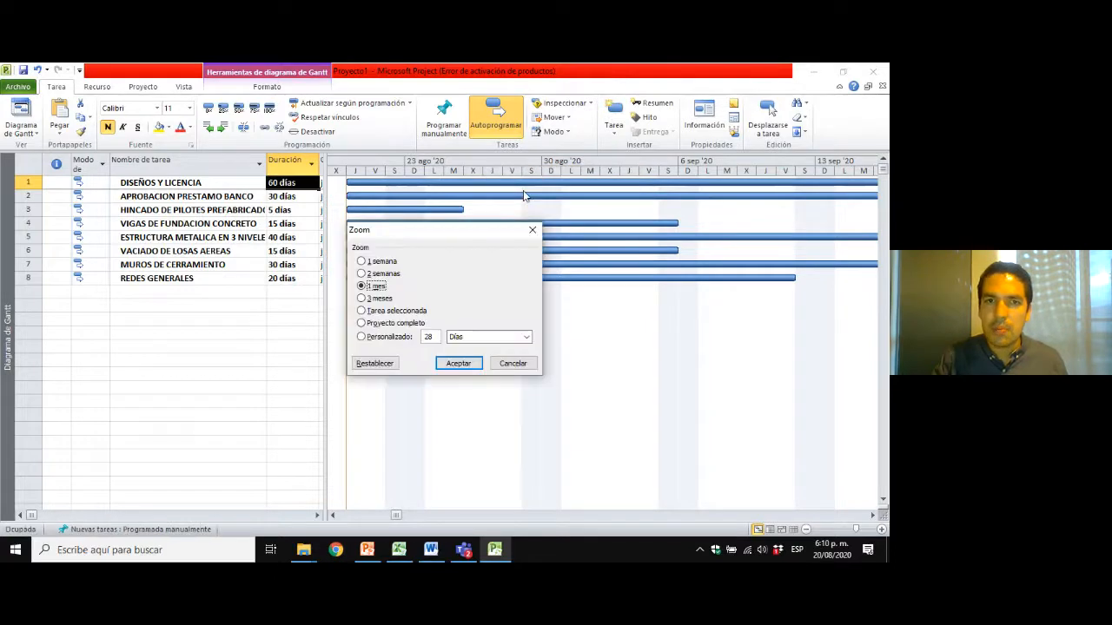
left_click(389, 264)
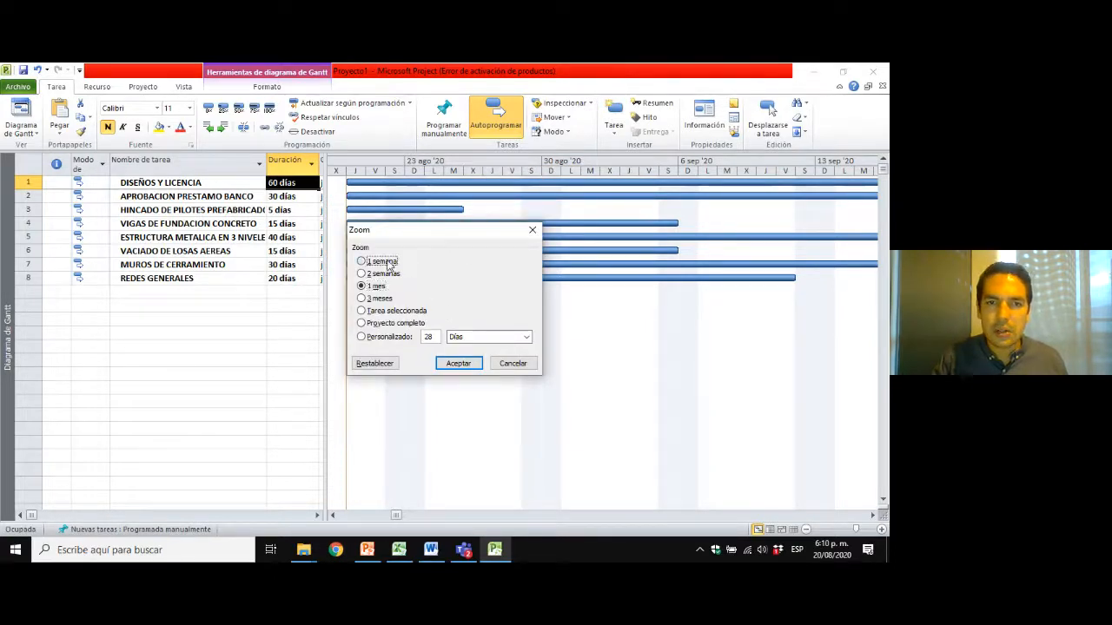
left_click(384, 275)
left_click(380, 288)
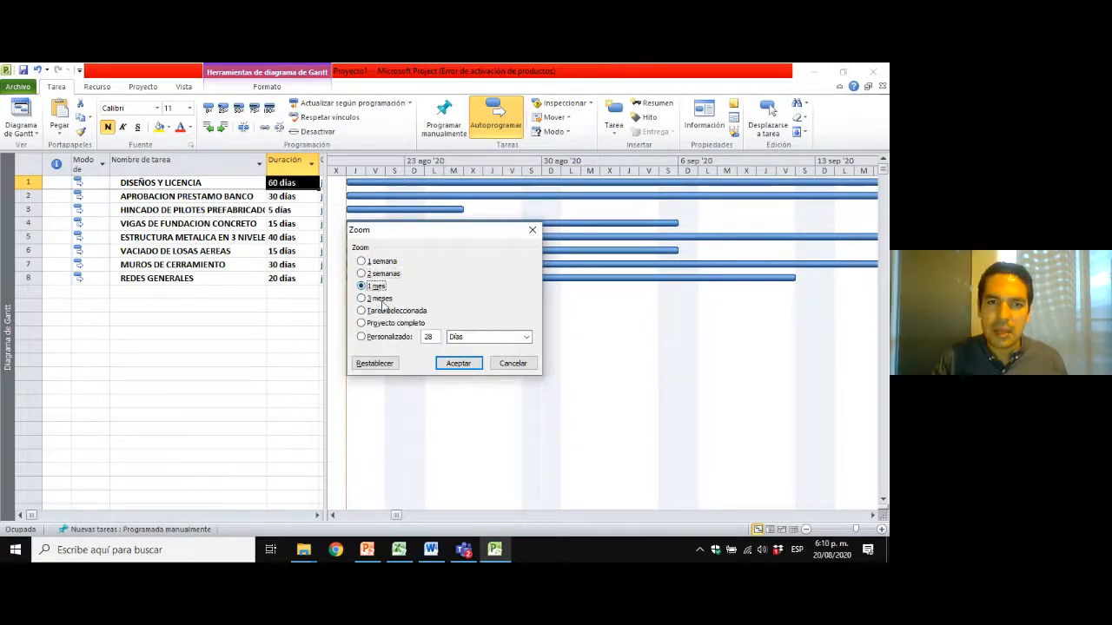
left_click(382, 299)
left_click(387, 311)
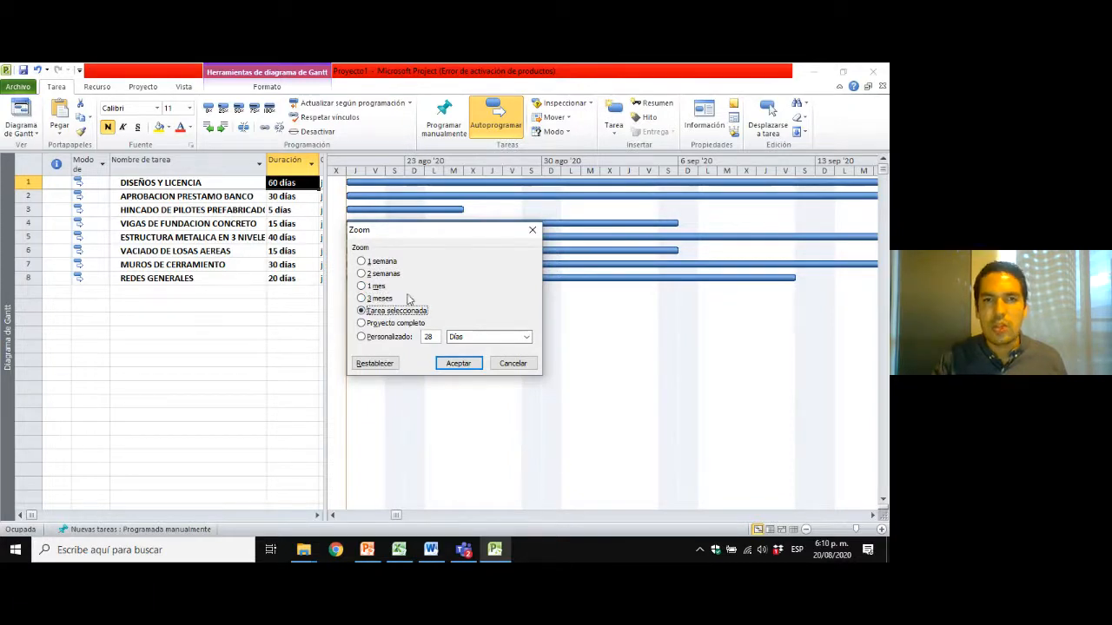
left_click(395, 323)
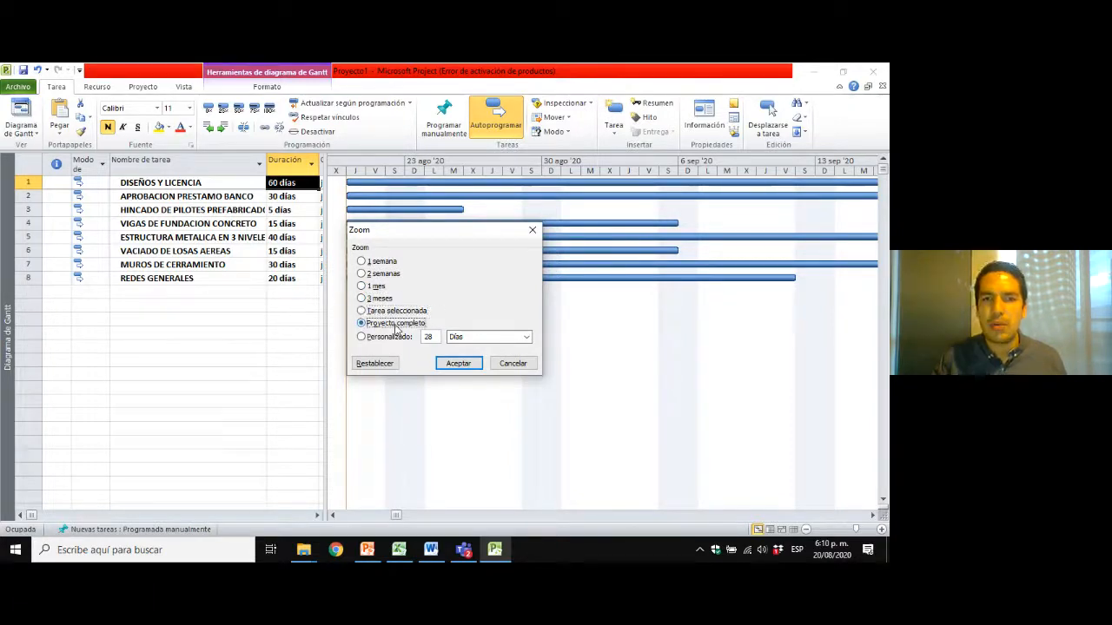
left_click(456, 363)
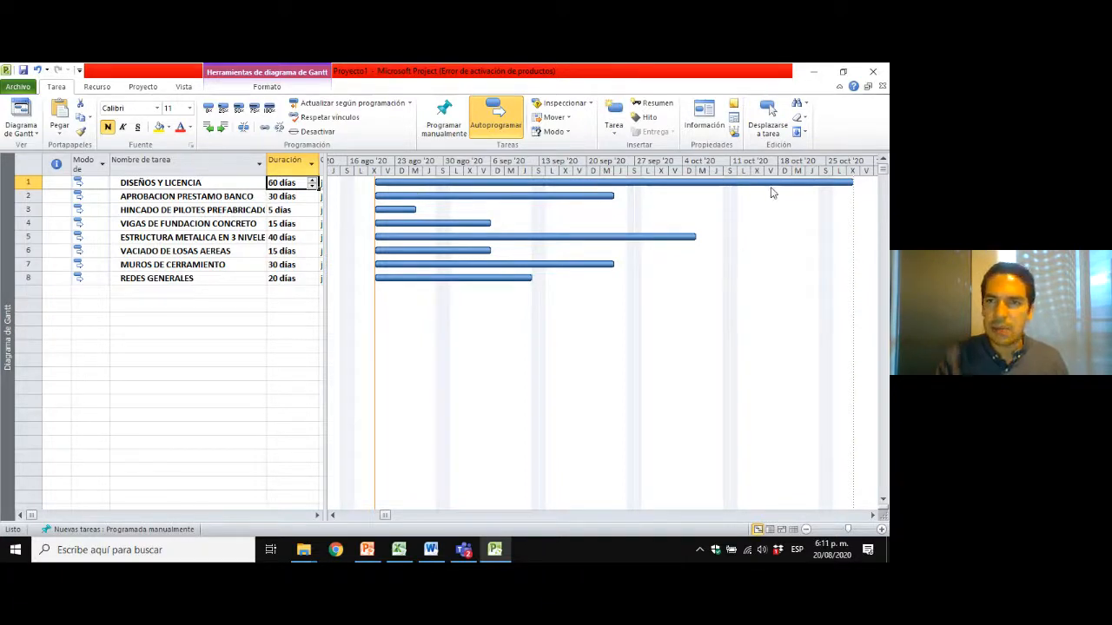
Compare the tasks one by one with their bars in the full-project Gantt view, and slightly enlarge the chart area.
left_click(164, 197)
left_click(167, 184)
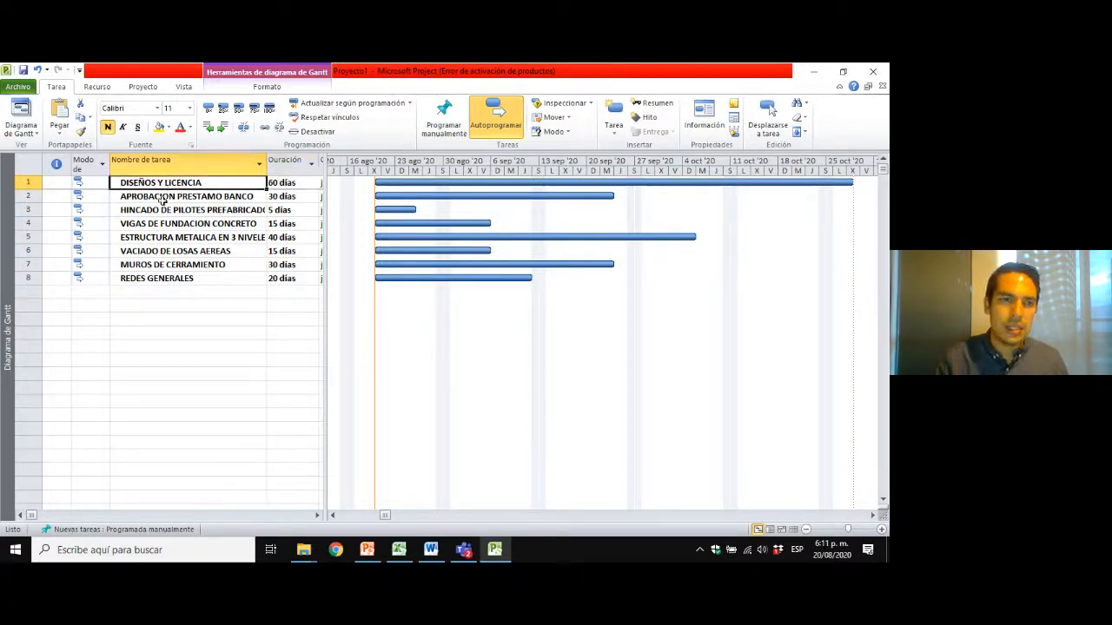
left_click(162, 199)
left_click(165, 211)
left_click(167, 225)
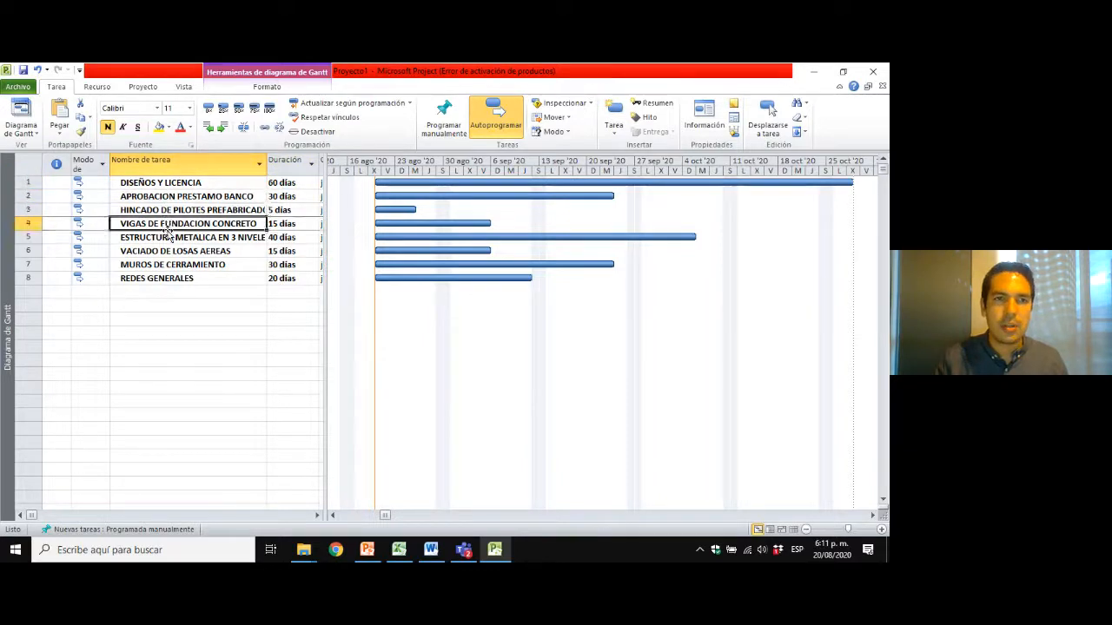
left_click(172, 249)
left_click(172, 265)
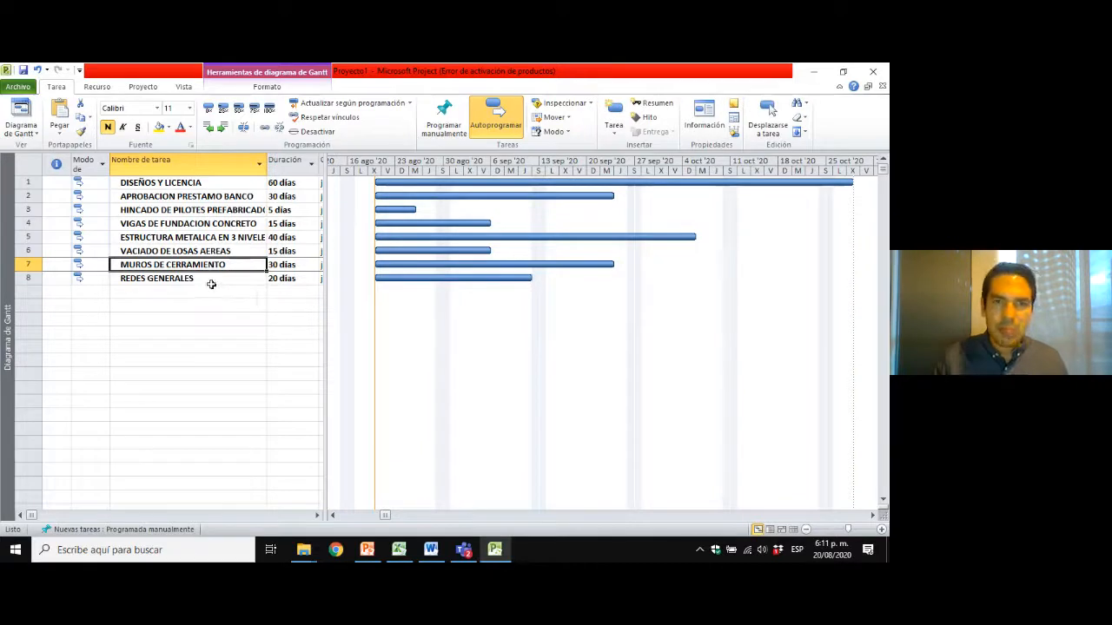
left_click(213, 281)
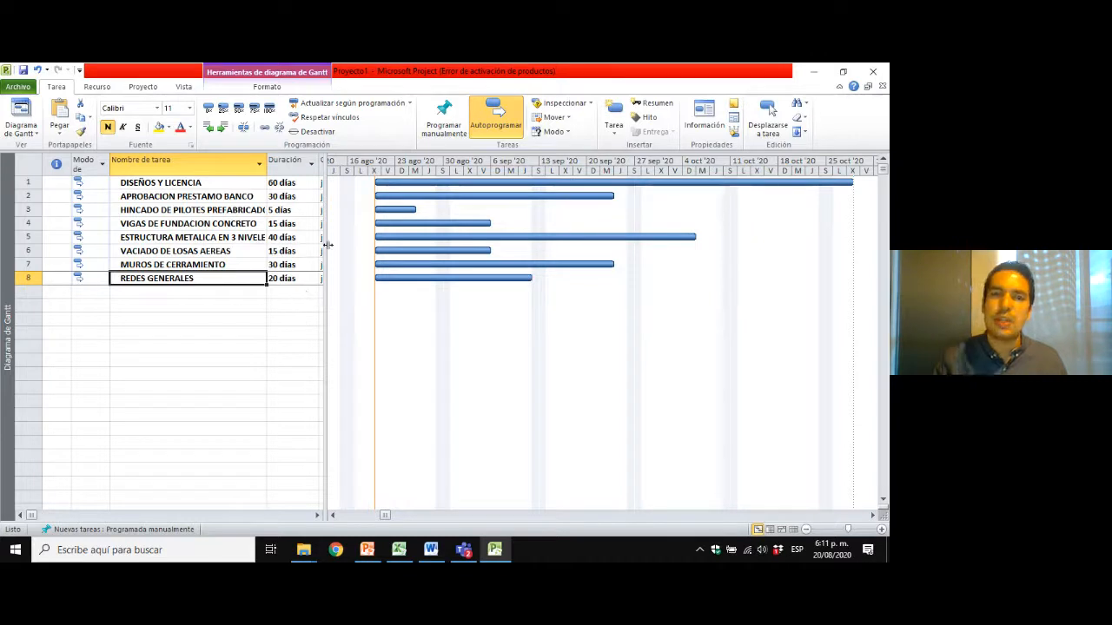
left_click_drag(327, 245, 314, 245)
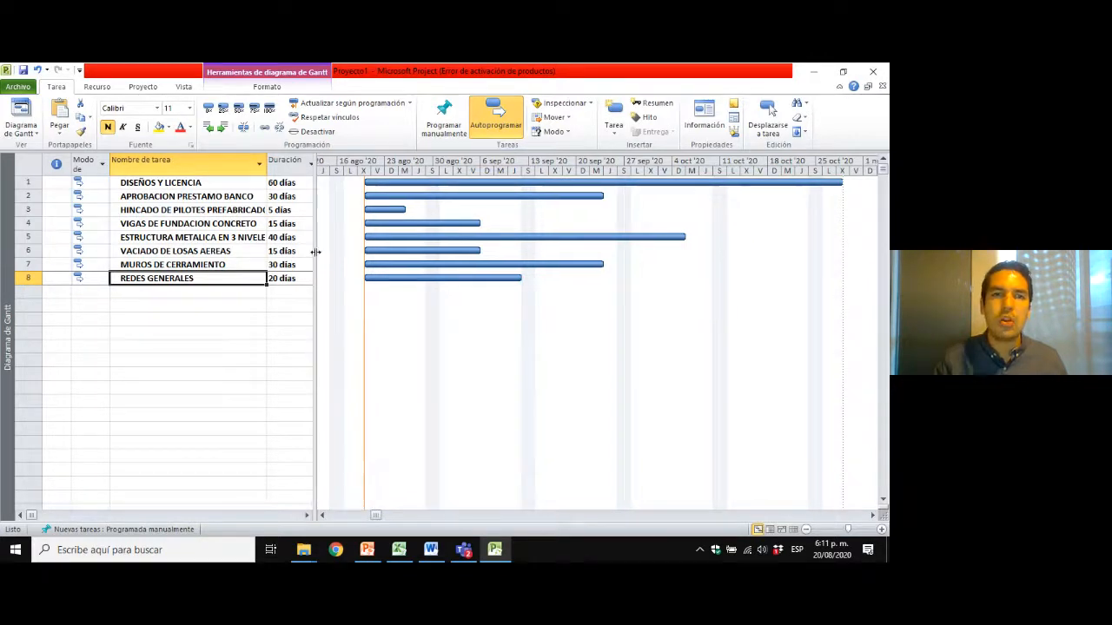
Review the tasks in the table, from DISEÑOS Y LICENCIA through MUROS DE CERRAMIENTO, before defining their precedences.
left_click(217, 184)
left_click(215, 197)
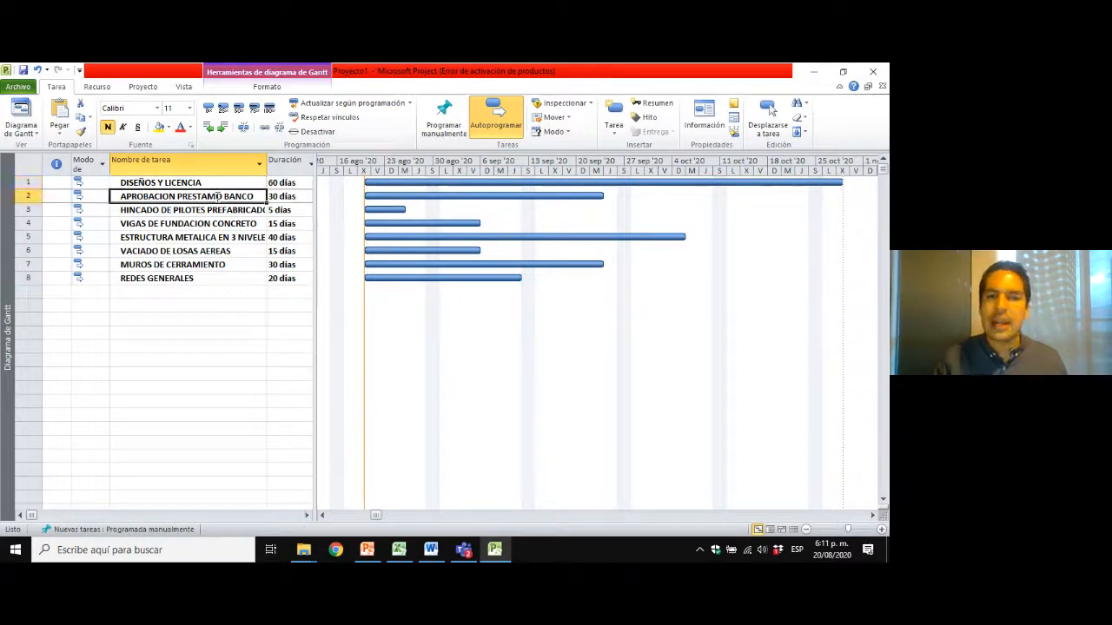
left_click(212, 211)
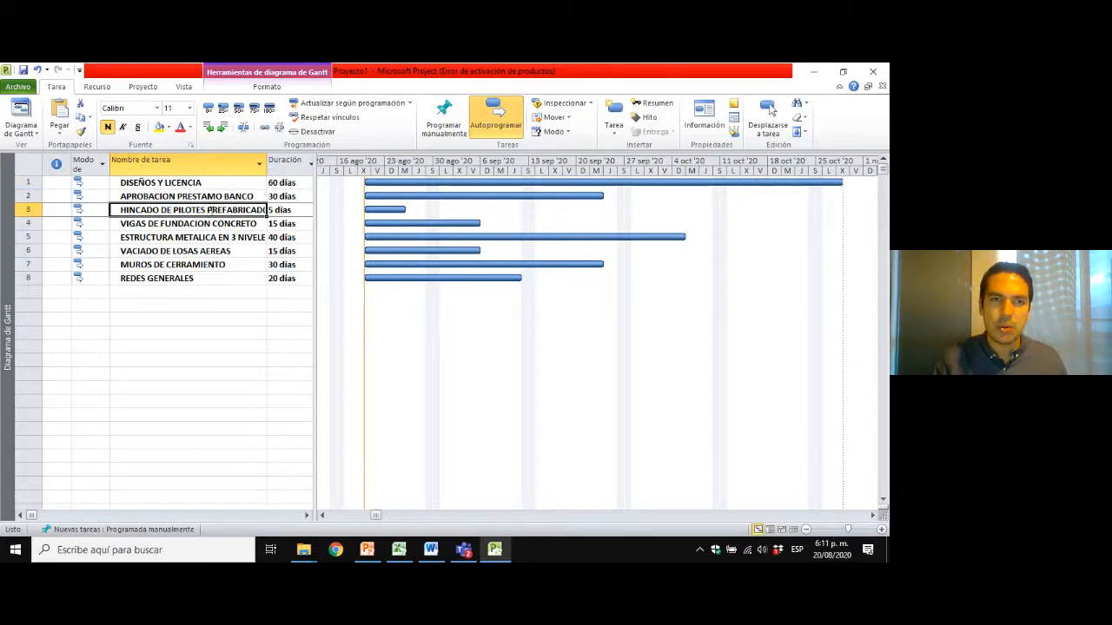
left_click(155, 183)
left_click(158, 197)
left_click(160, 224)
left_click(168, 265)
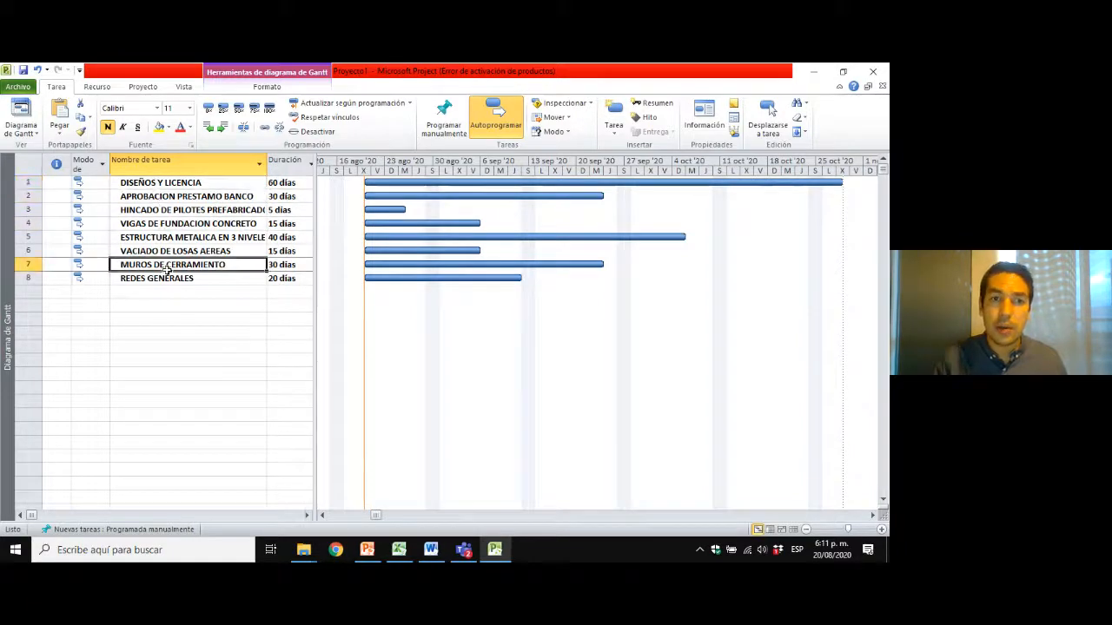
left_click(181, 253)
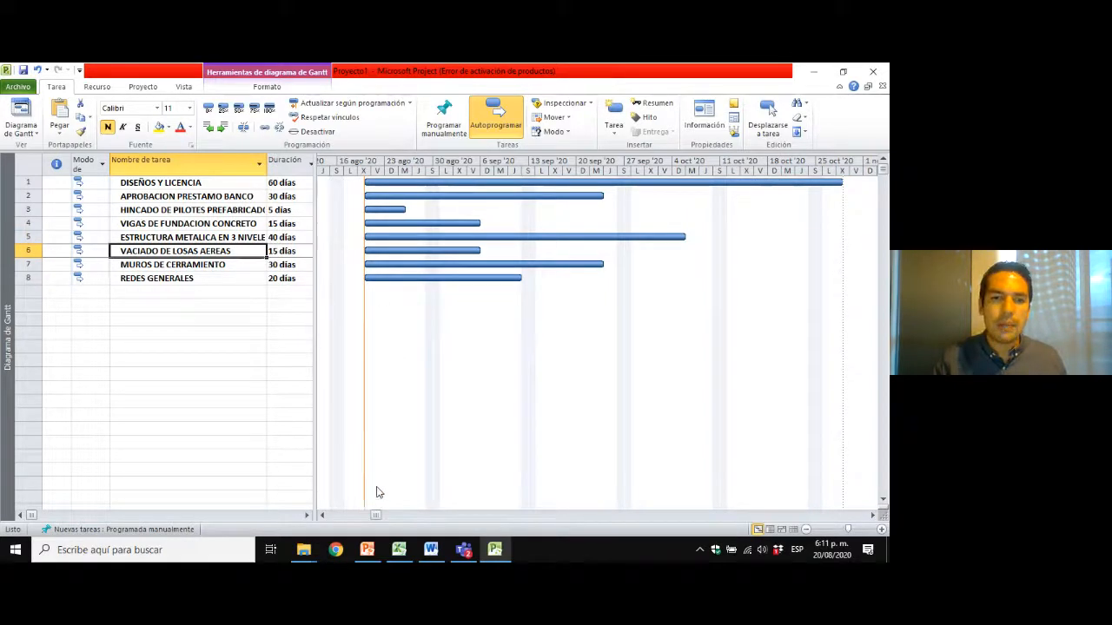
Switch to the PowerPoint presentation and examine the activity precedence diagram on slide 30.
left_click(369, 549)
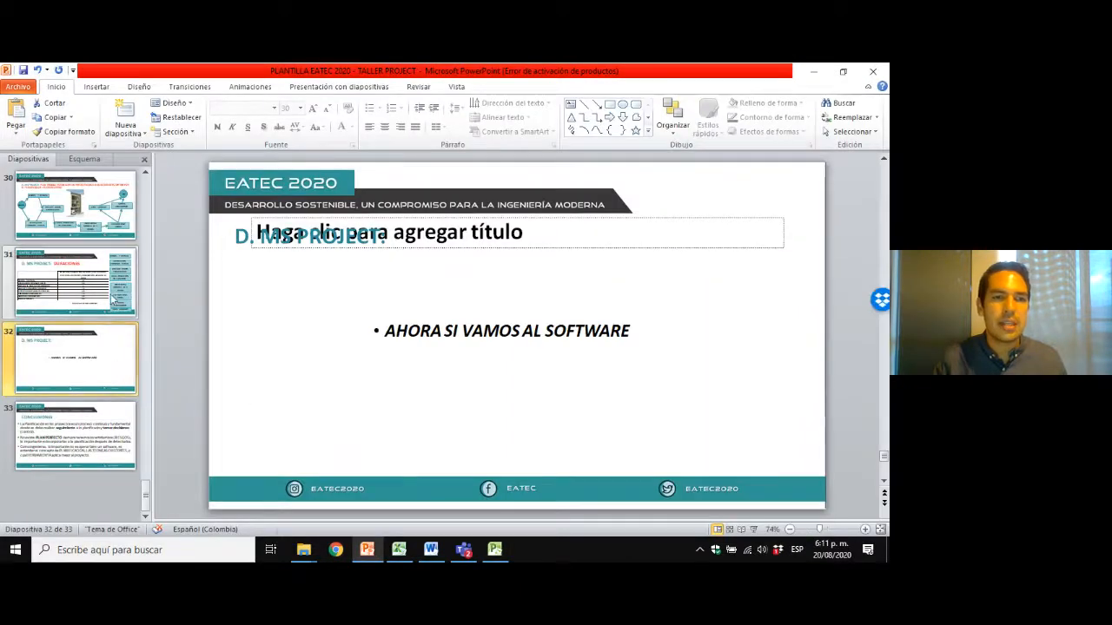
left_click(111, 298)
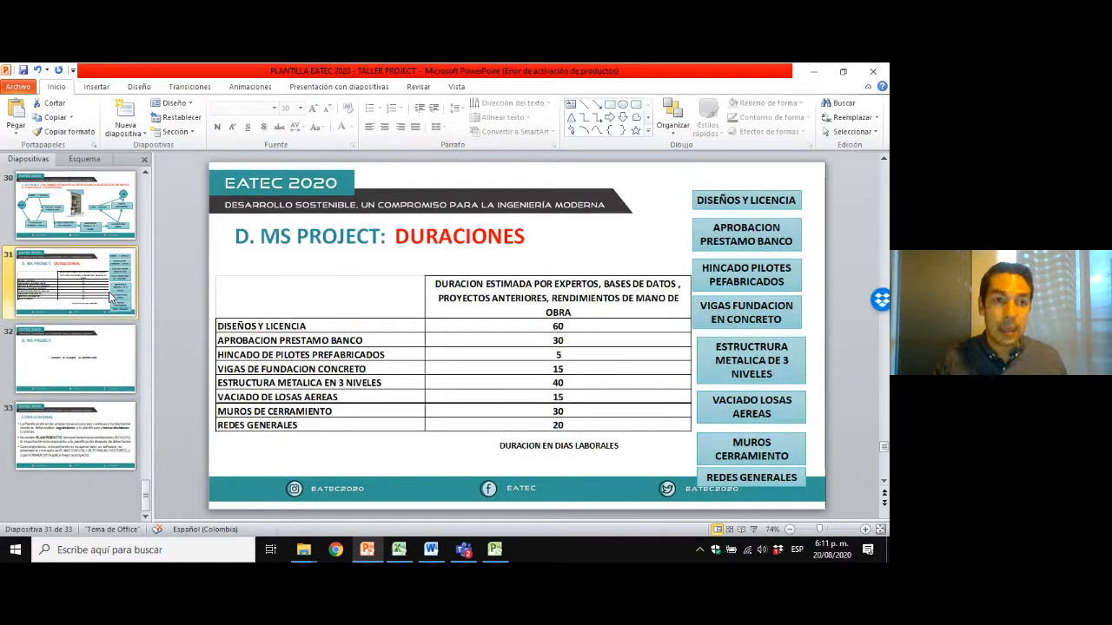
key("Up")
key("Up")
key("Down")
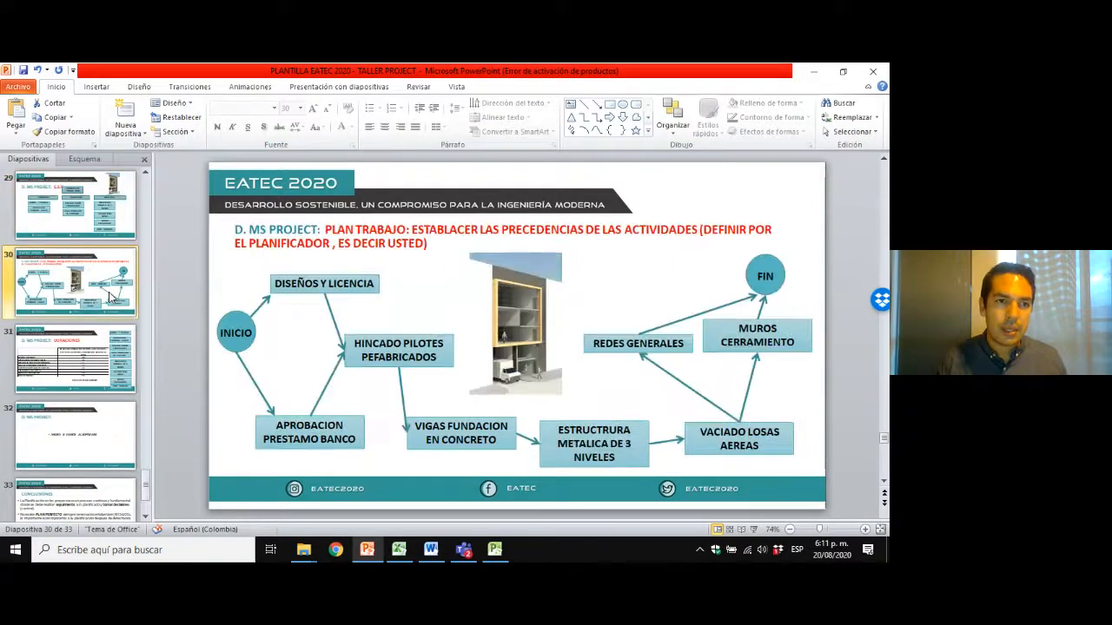
key("Down")
key("Up")
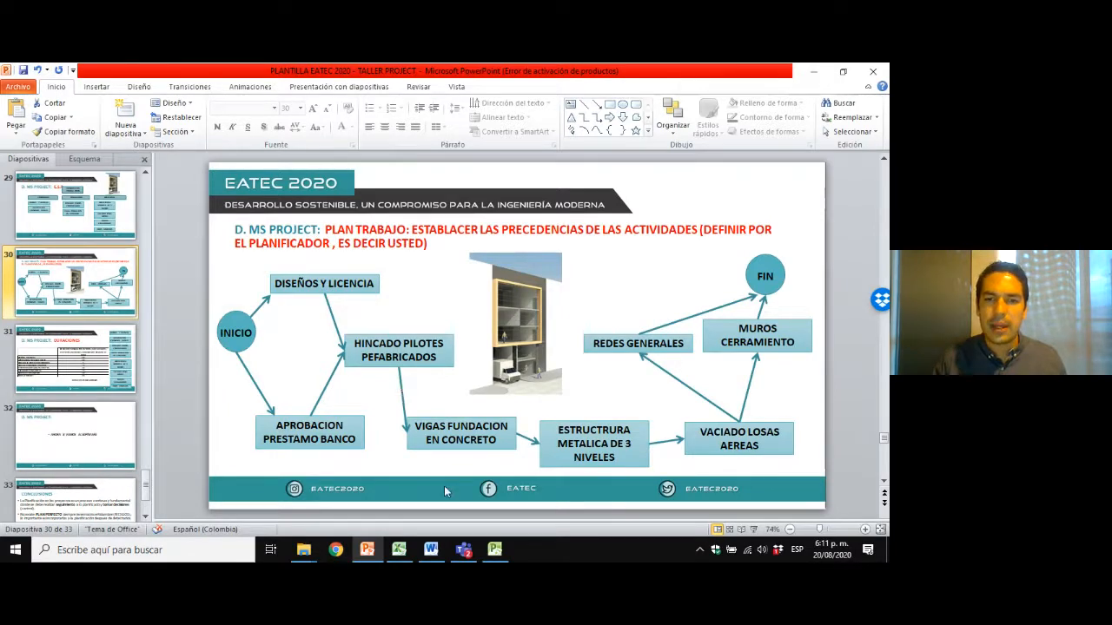
Return to Microsoft Project and highlight the HINCADO DE PILOTES PREFABRICADOS task name with a yellow fill.
left_click(494, 549)
left_click(176, 211)
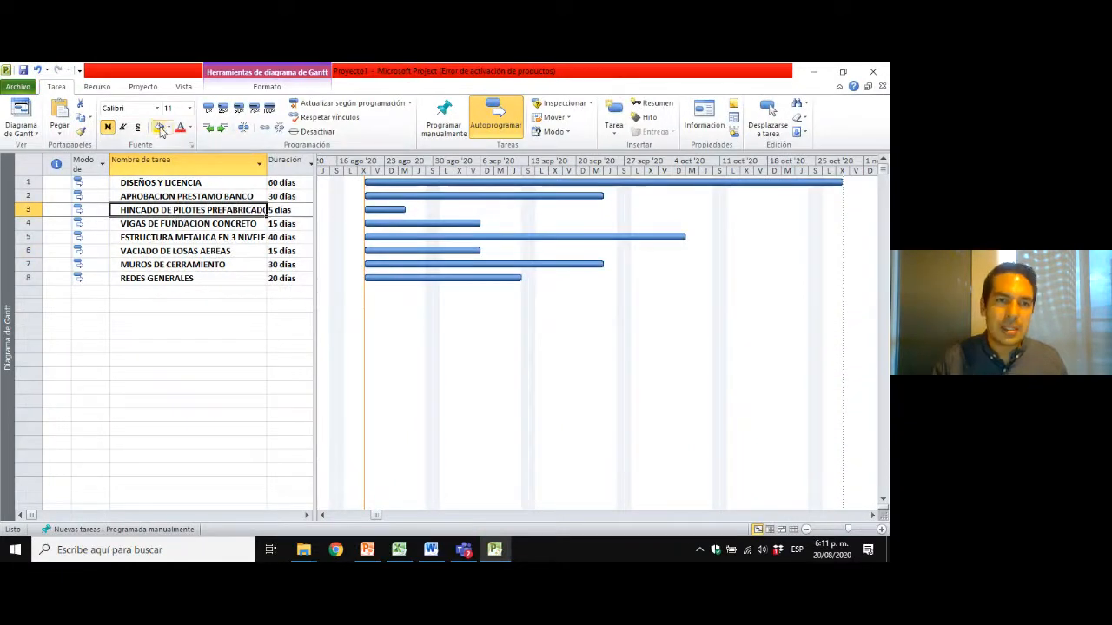
left_click(160, 127)
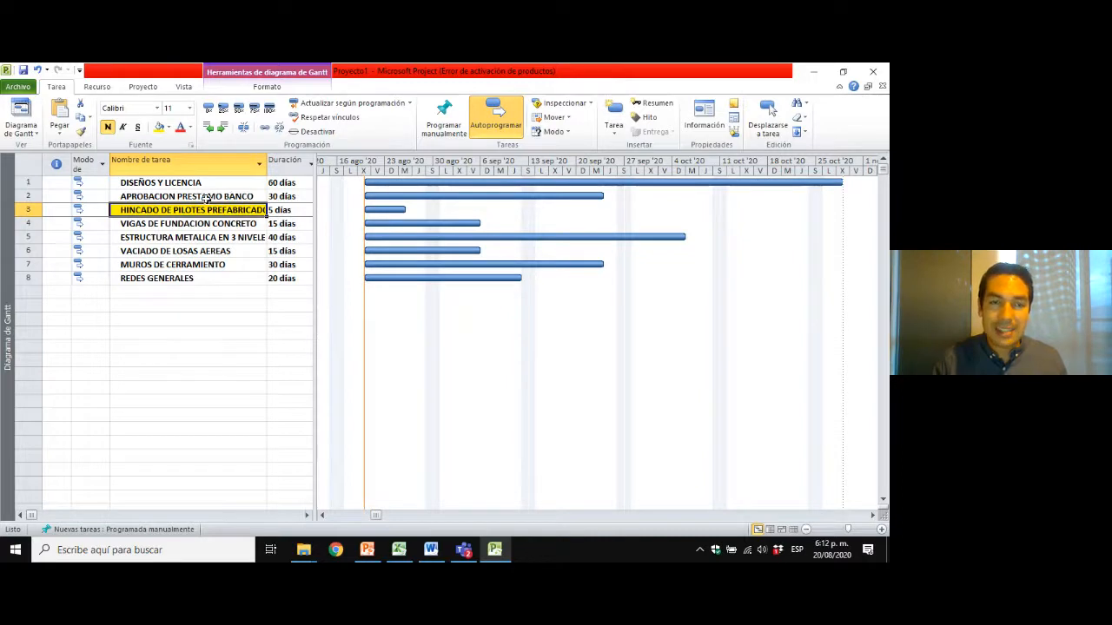
Examine the two tasks preceding HINCADO DE PILOTES PREFABRICADOS and read the description of the Vincular tareas command.
left_click(175, 186)
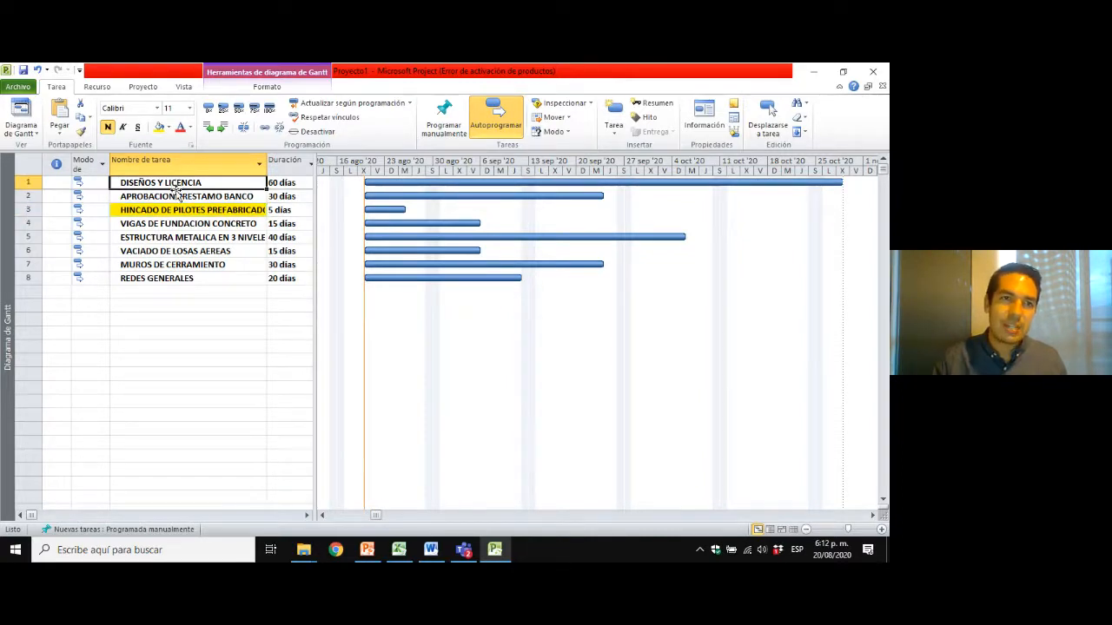
left_click_drag(173, 186, 177, 197)
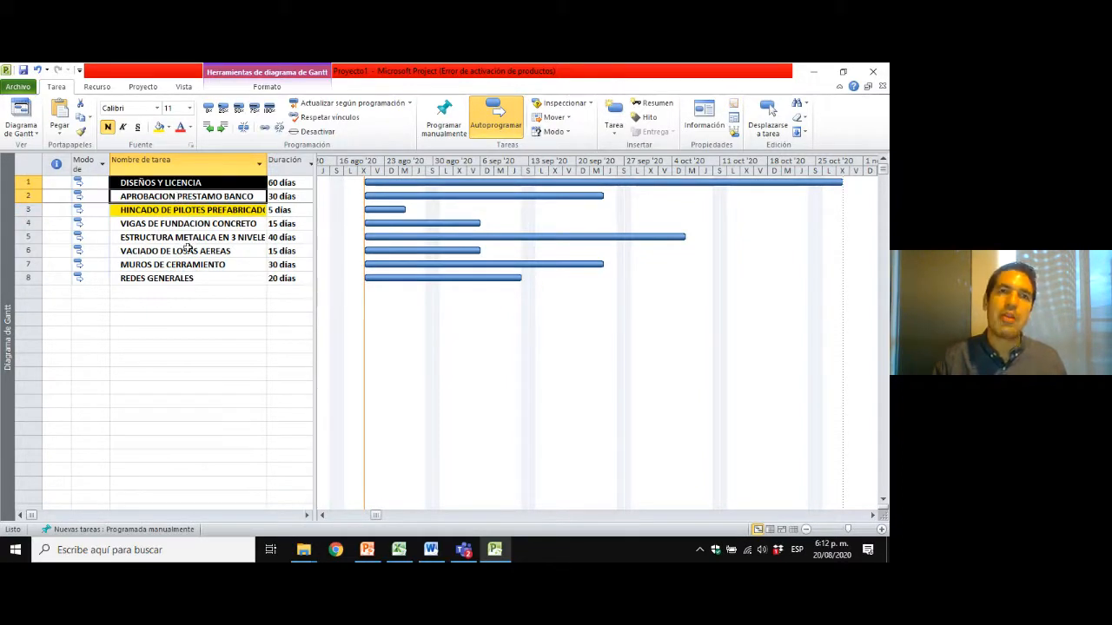
left_click(167, 224)
left_click(163, 209)
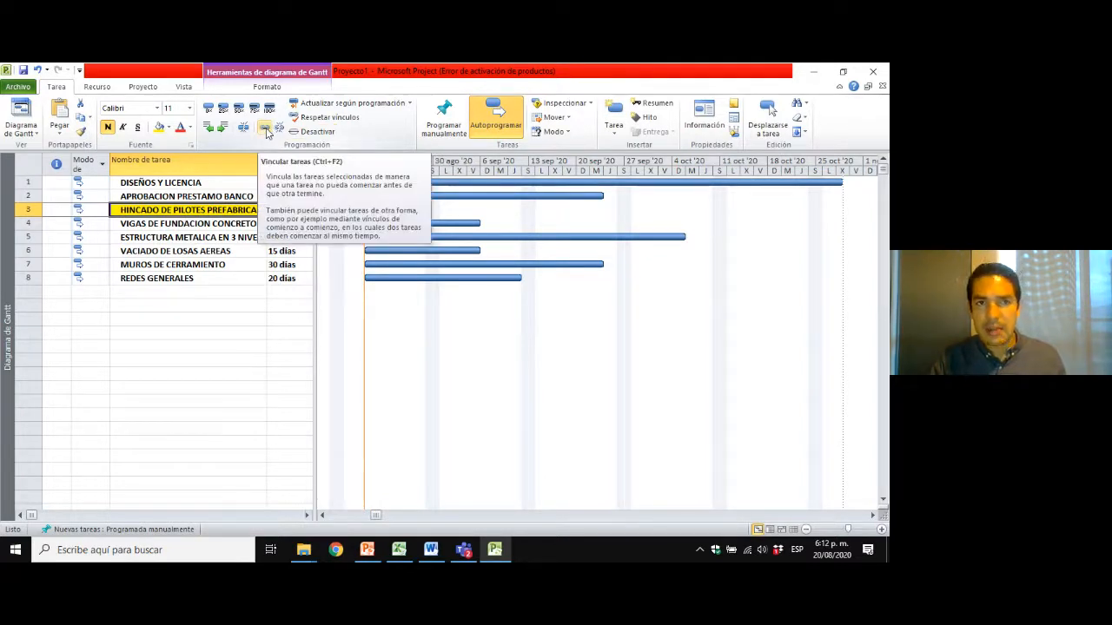
left_click(218, 264)
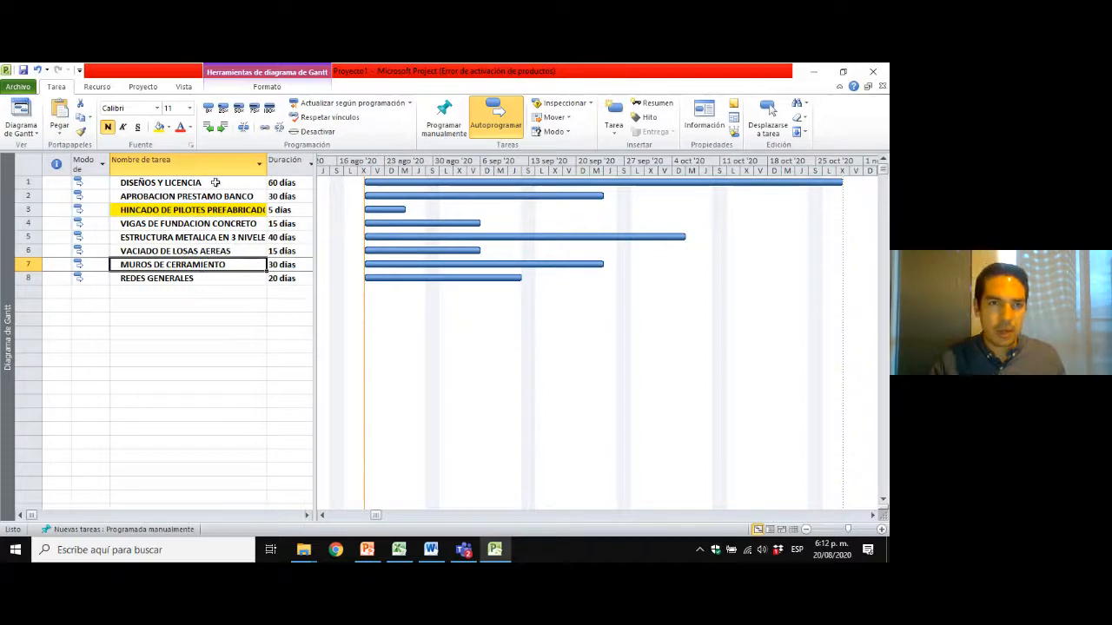
Link APROBACION PRESTAMO BANCO as predecessor of HINCADO DE PILOTES PREFABRICADOS with Vincular tareas.
left_click(168, 196)
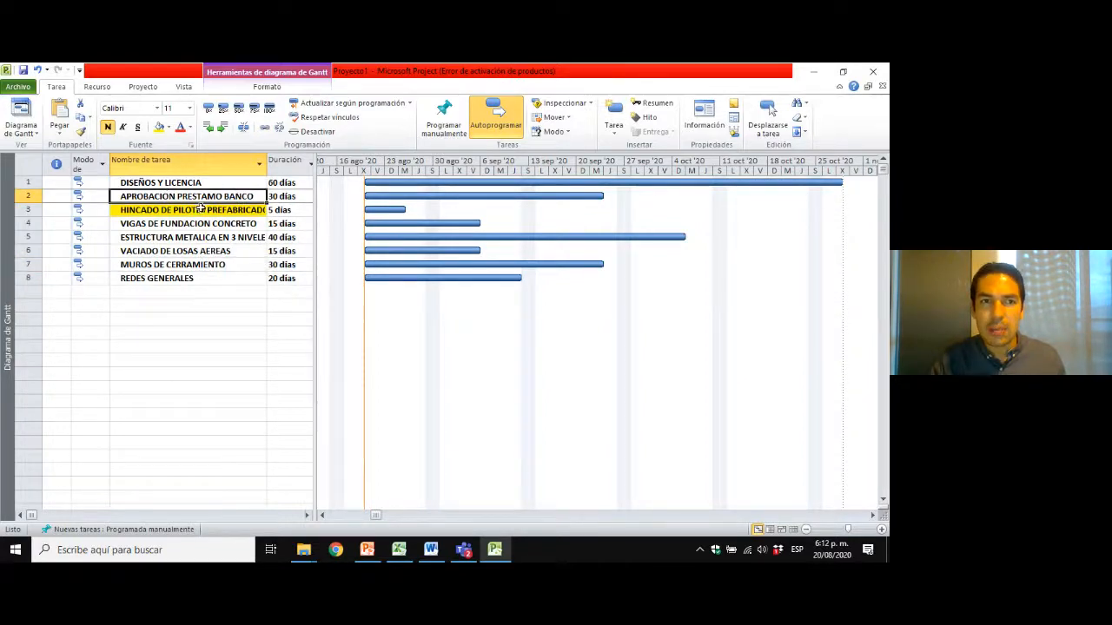
left_click(212, 184)
left_click(208, 198)
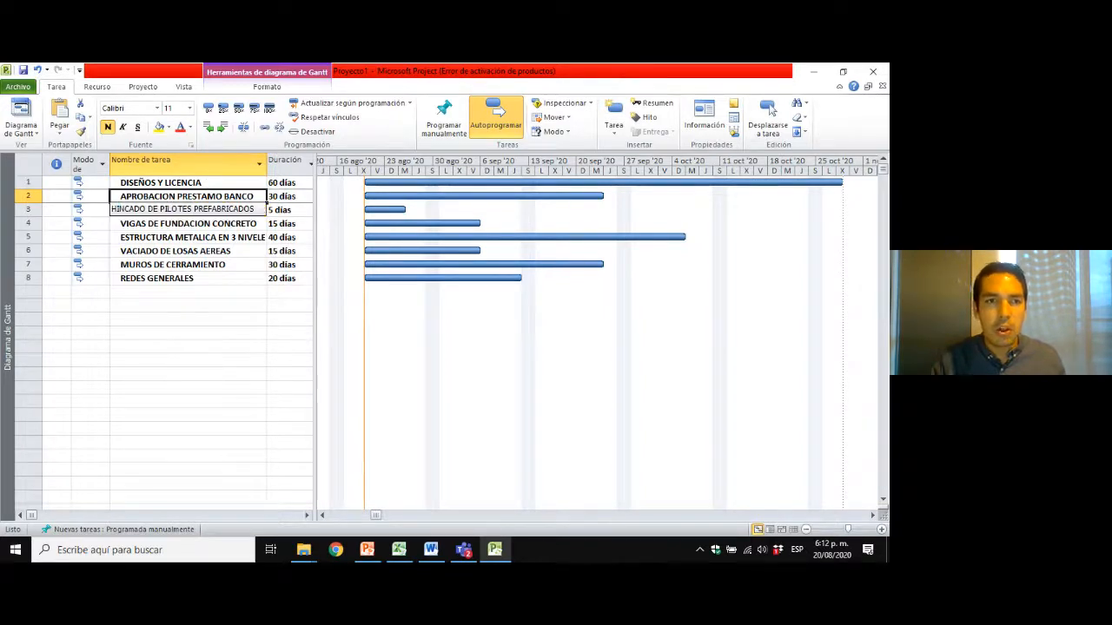
left_click(218, 212, "shift")
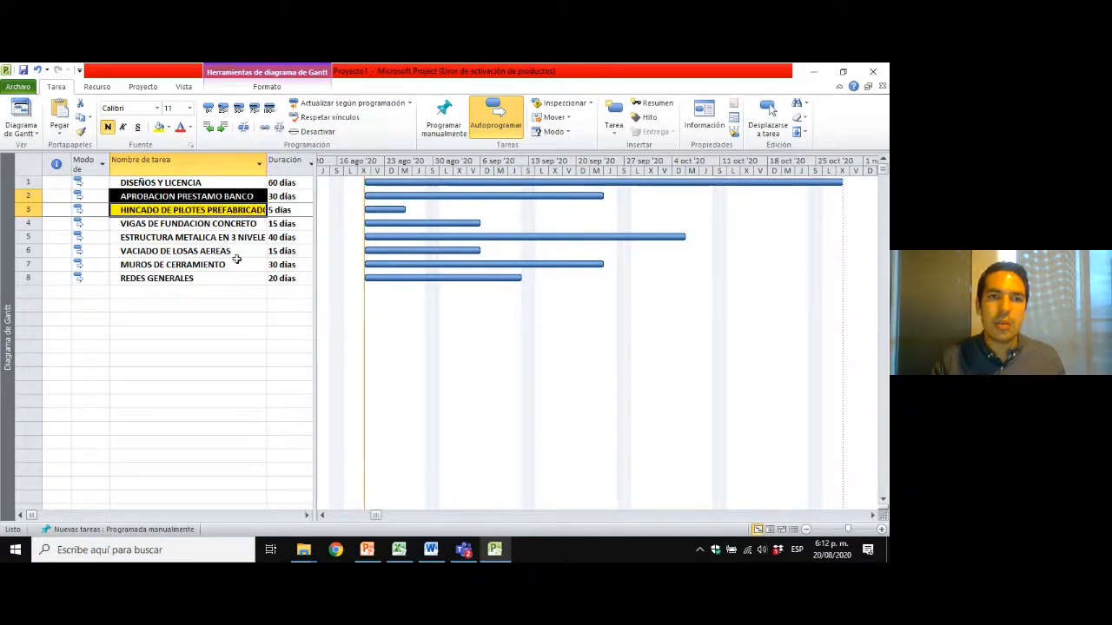
left_click(265, 128)
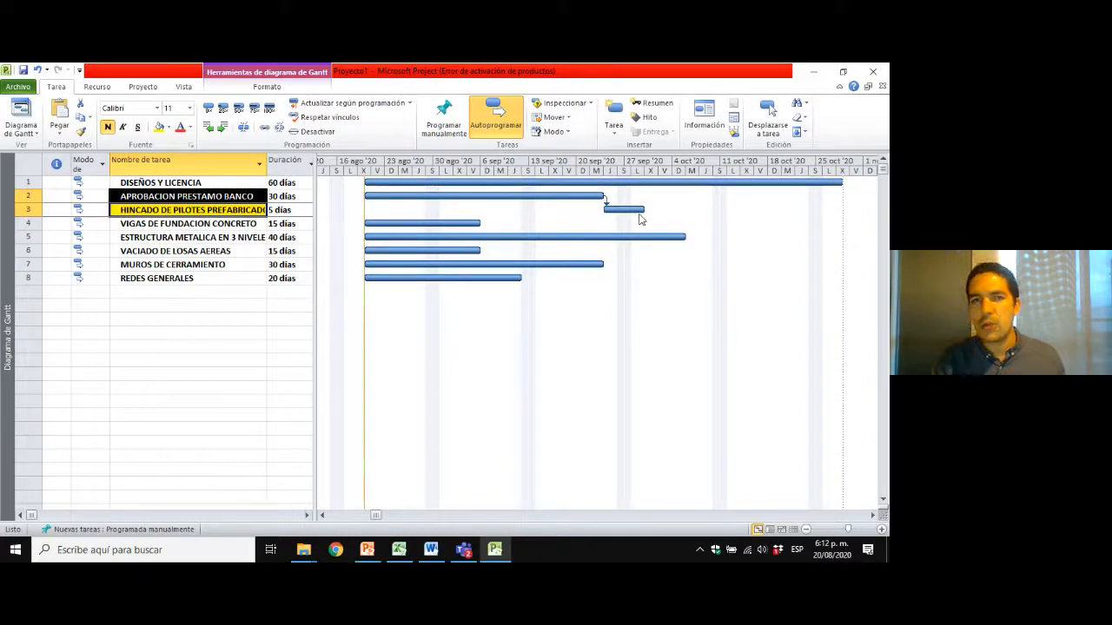
left_click(176, 360)
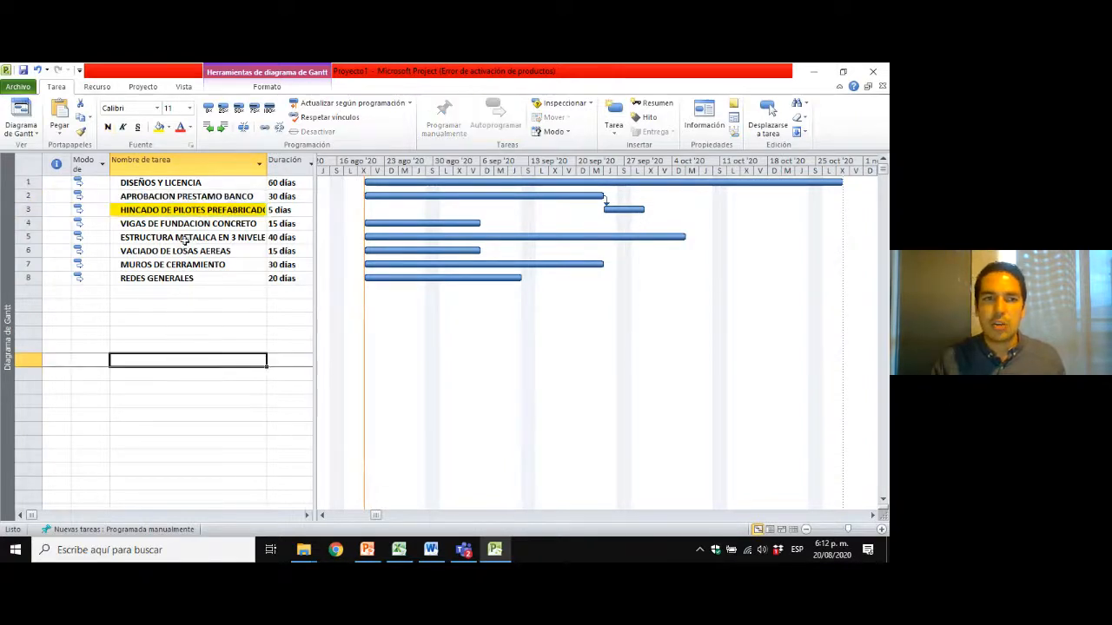
Link DISEÑOS Y LICENCIA as predecessor of HINCADO DE PILOTES PREFABRICADOS by connecting their bars in the Gantt chart.
left_click(261, 198)
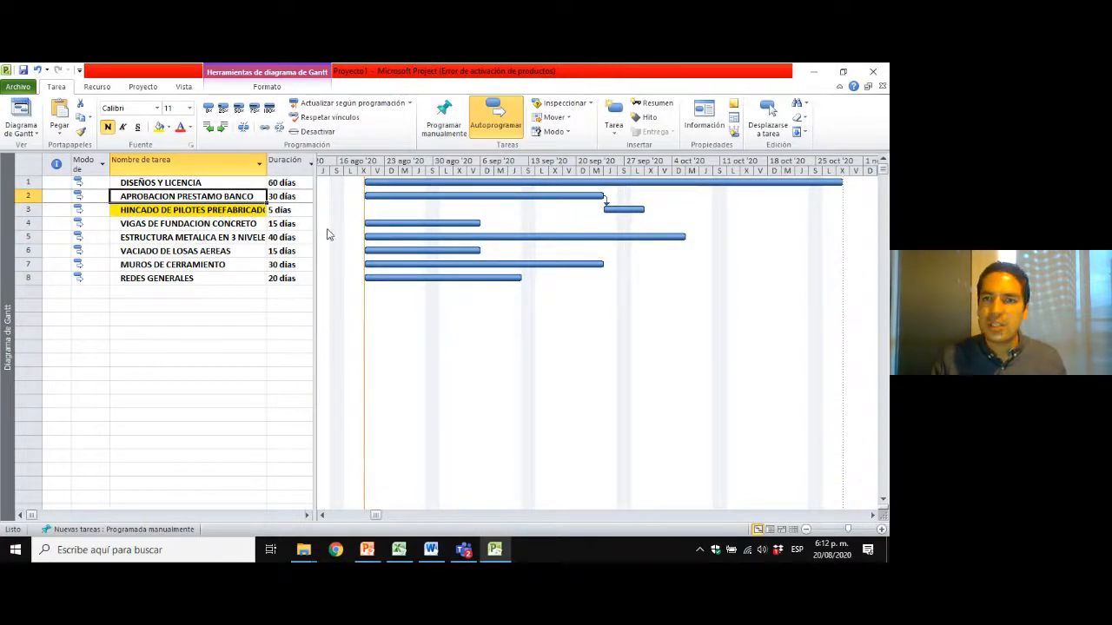
left_click(210, 182)
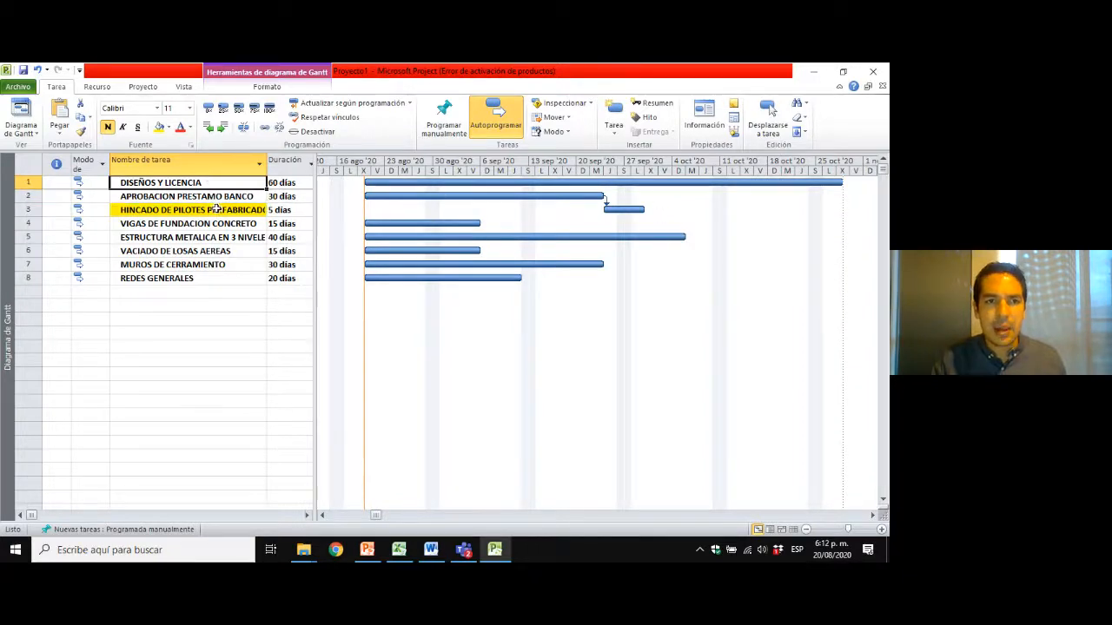
left_click(217, 210, "shift")
left_click(217, 211)
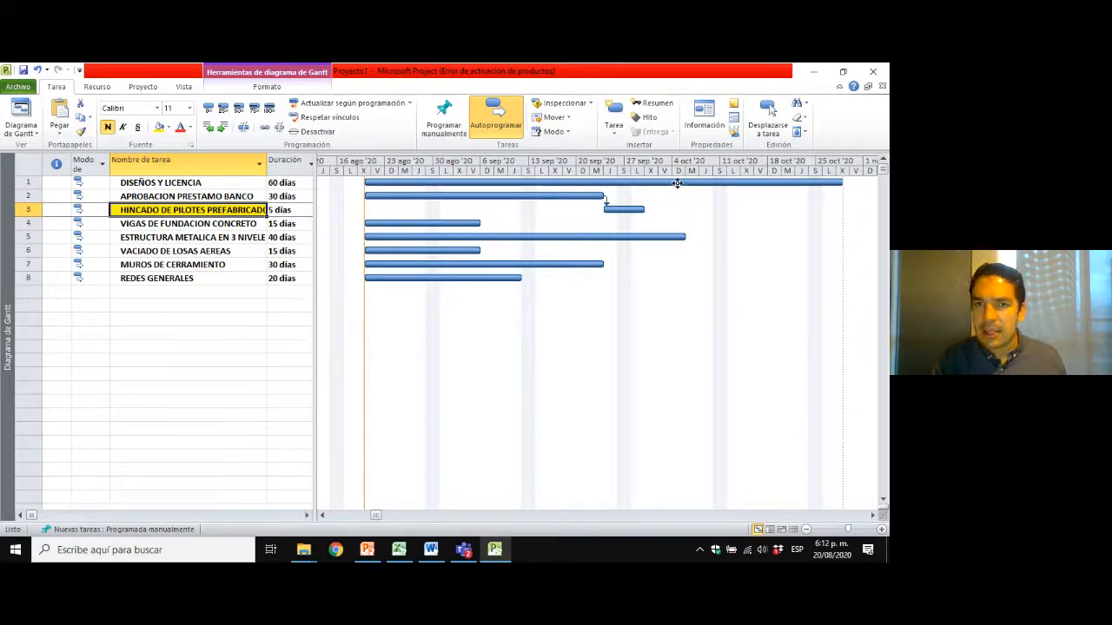
mouse_move(676, 183)
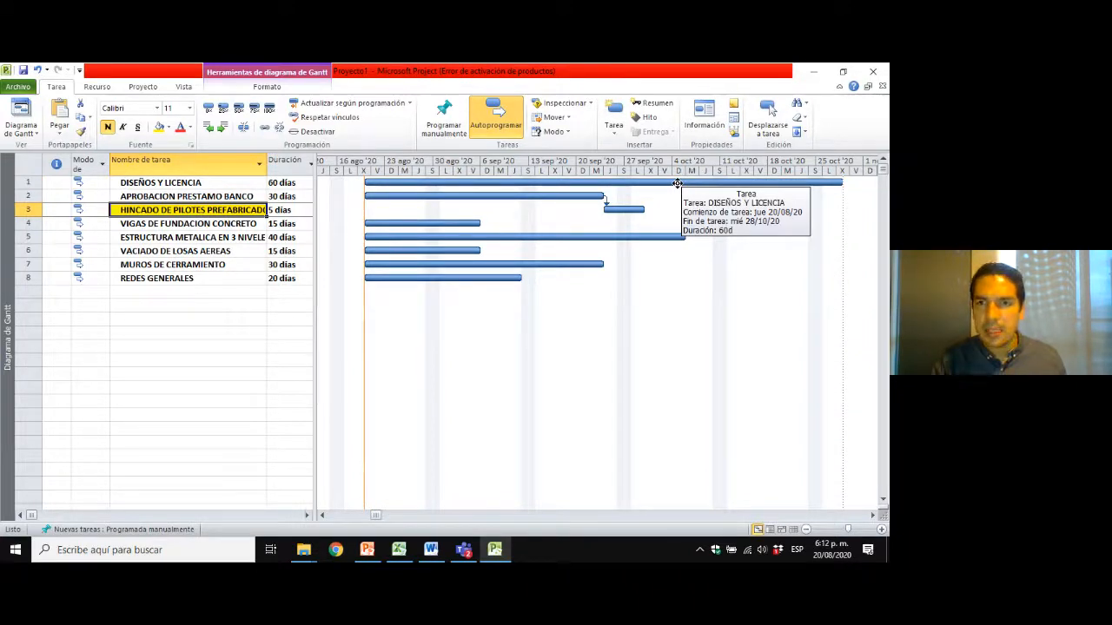
left_click_drag(676, 183, 617, 210)
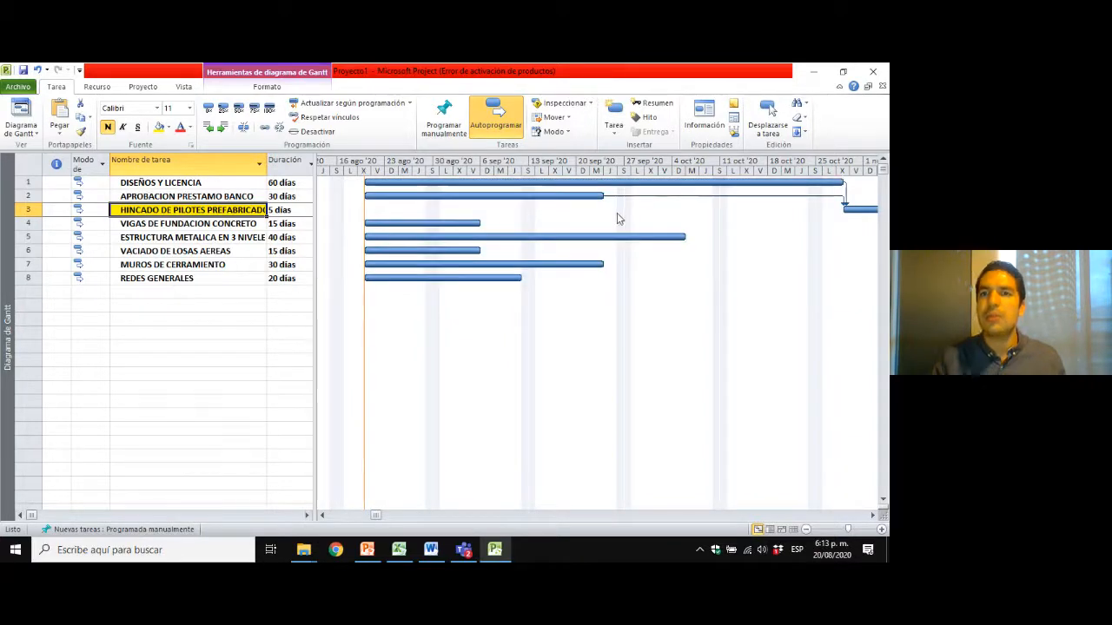
right_click(730, 162)
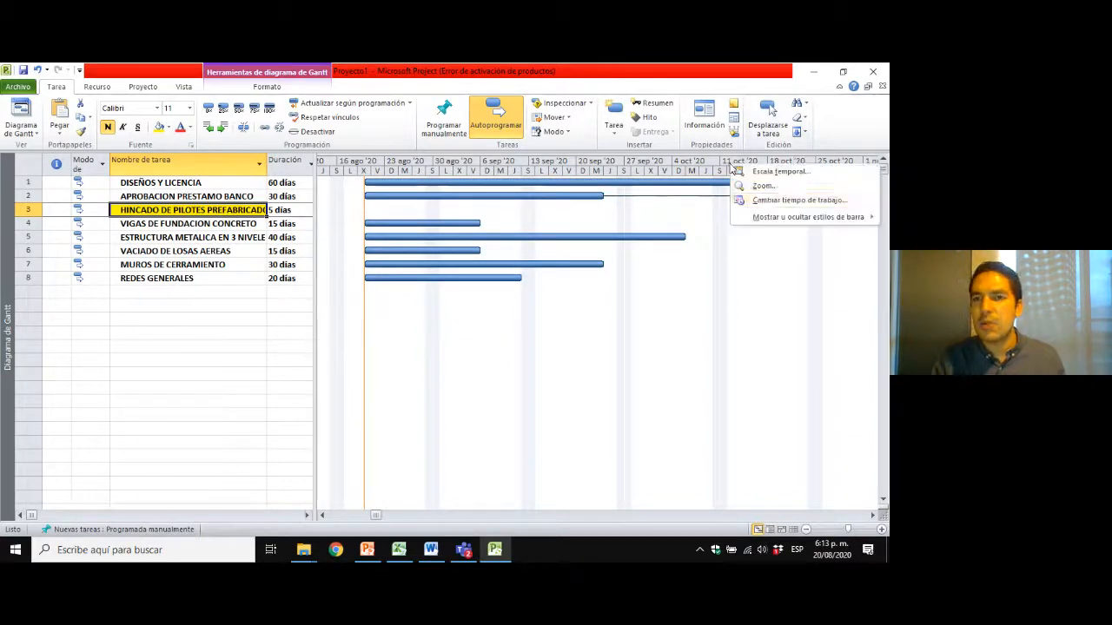
left_click(765, 186)
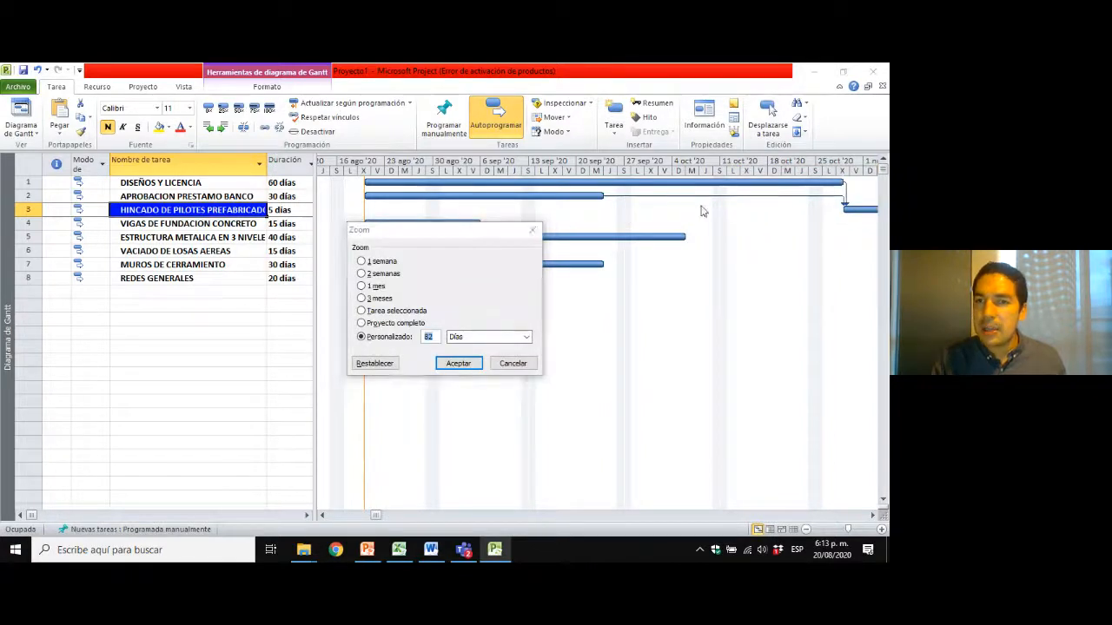
left_click(510, 365)
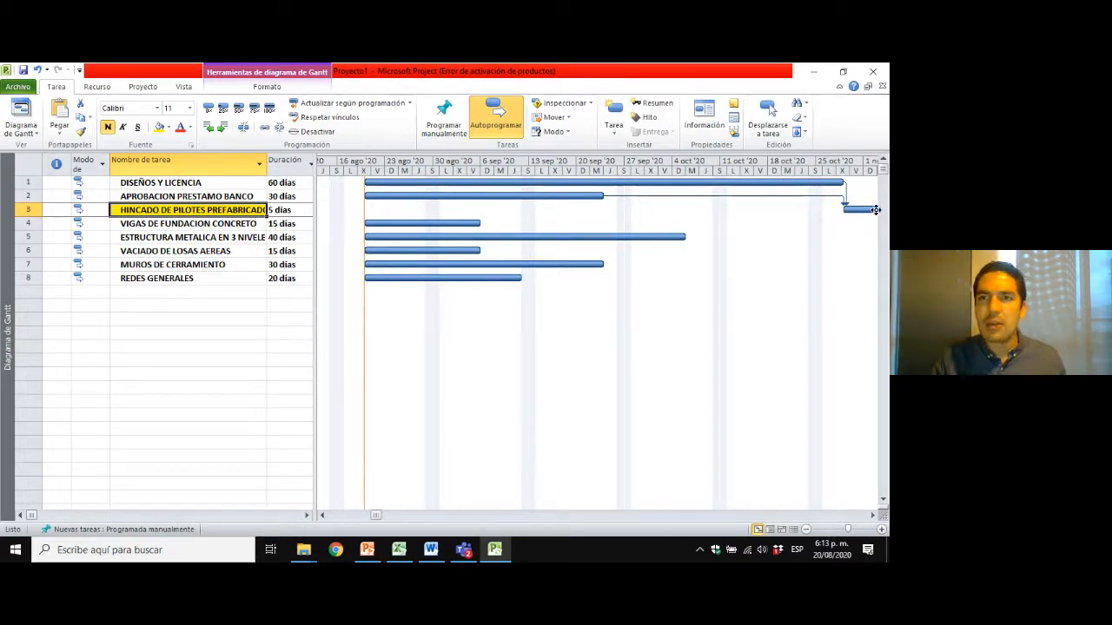
Zoom the Gantt timescale to Proyecto completo to fit the rescheduled bars.
right_click(546, 170)
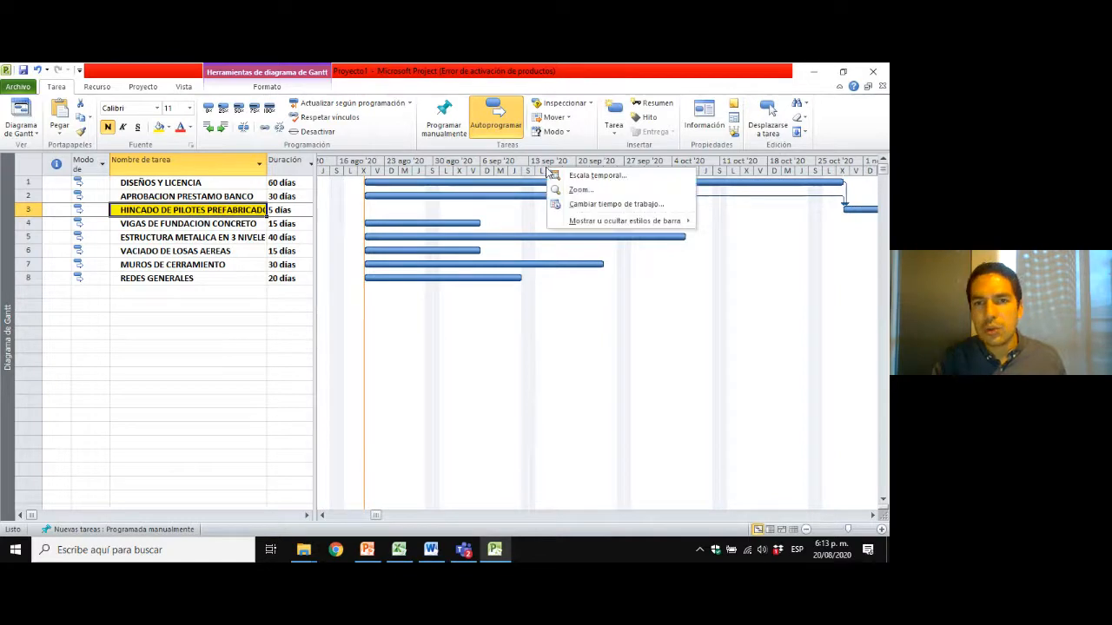
left_click(580, 190)
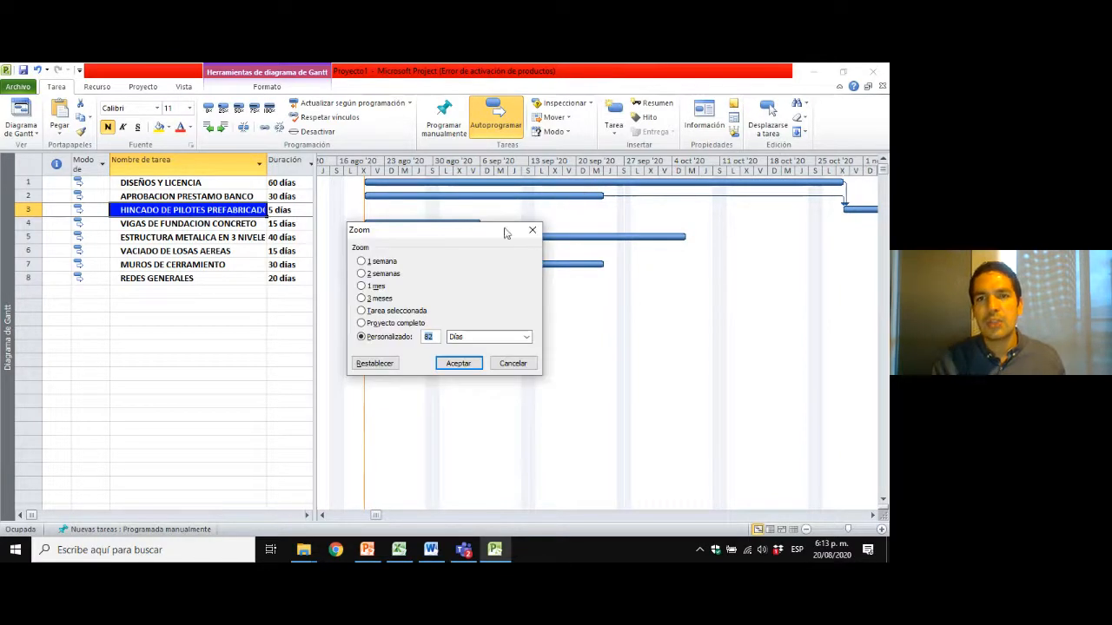
left_click(408, 322)
left_click(458, 363)
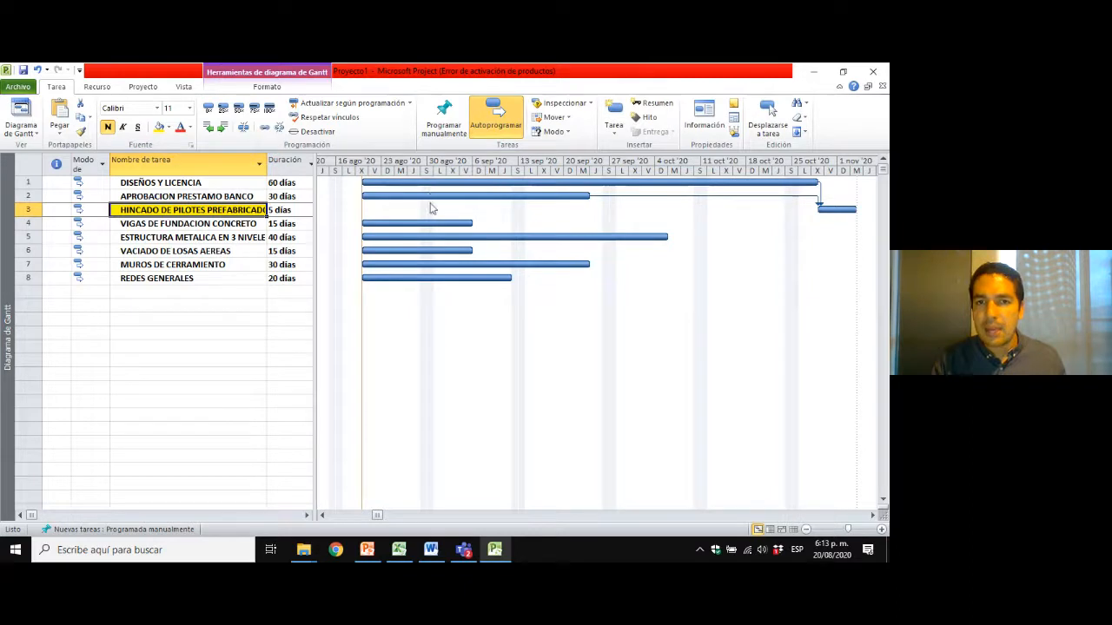
left_click(216, 186)
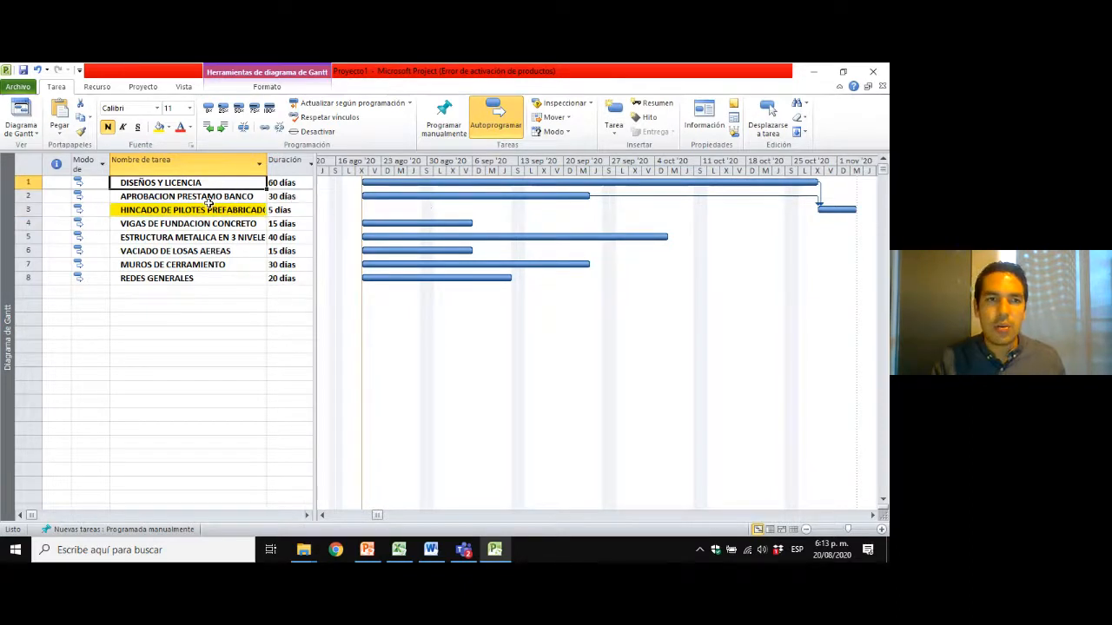
left_click(208, 199)
left_click(207, 213)
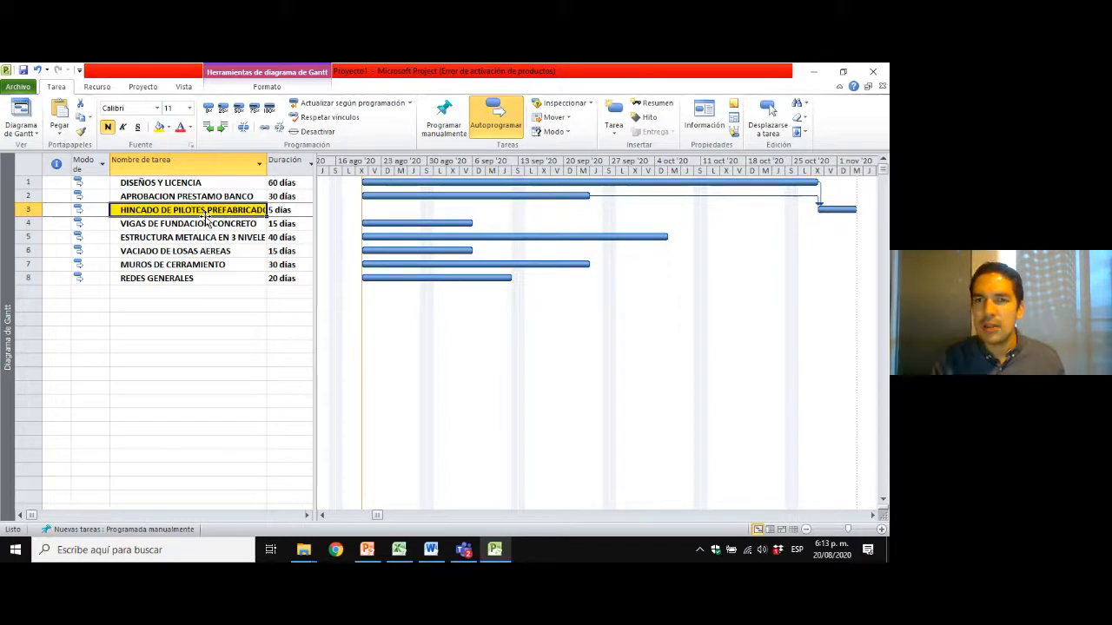
left_click(208, 223)
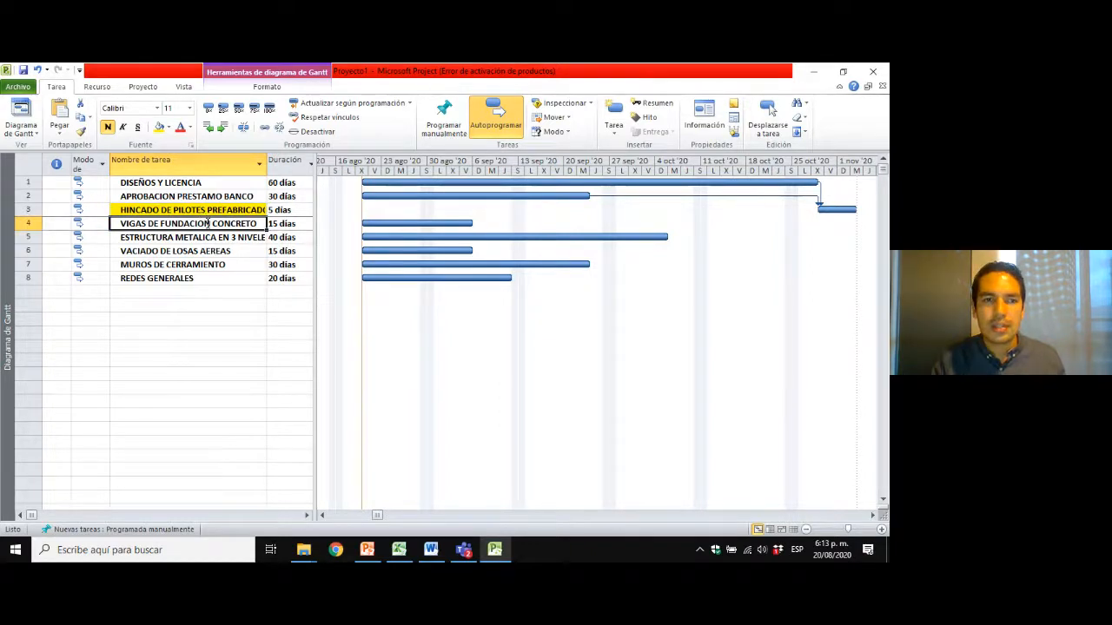
Remove the yellow highlight from HINCADO DE PILOTES PREFABRICADOS by setting its cell background to Sin color.
left_click(222, 210)
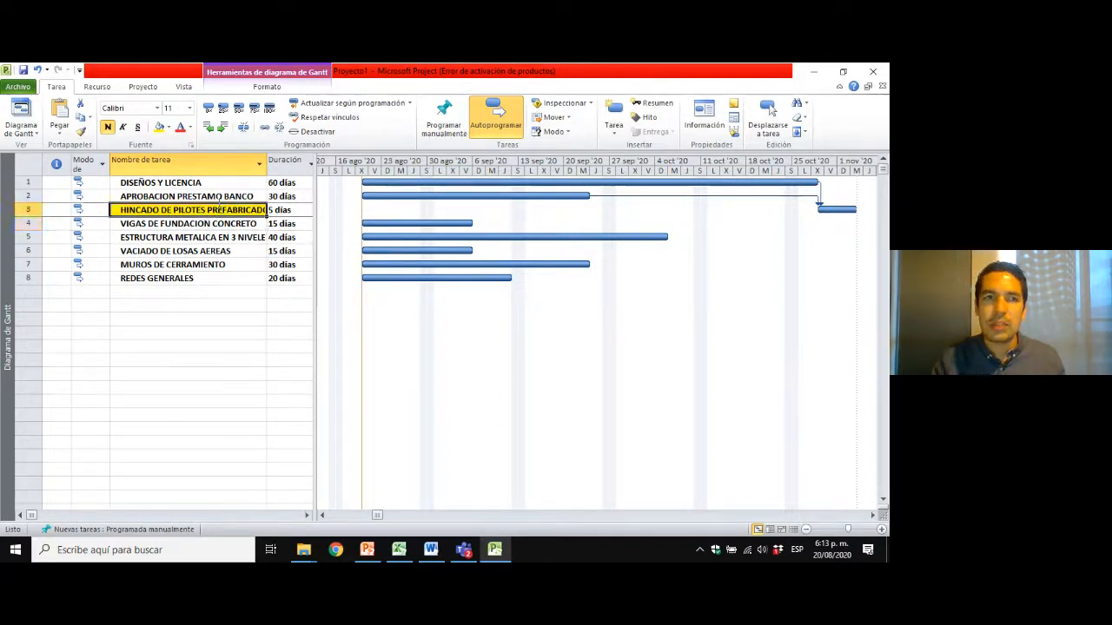
left_click(169, 127)
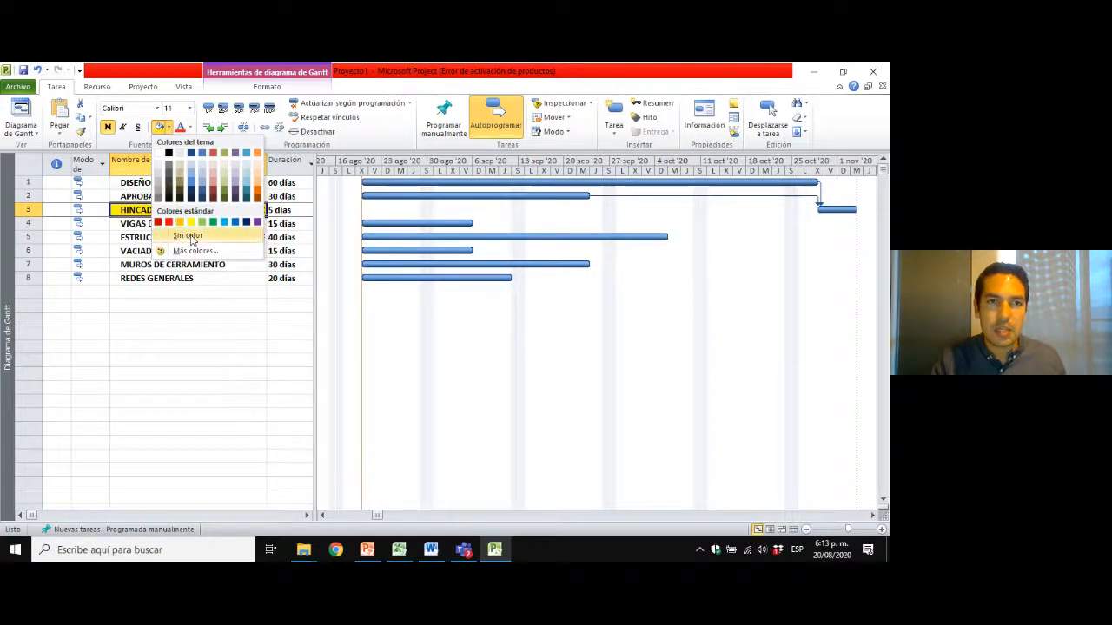
left_click(187, 235)
left_click(199, 222)
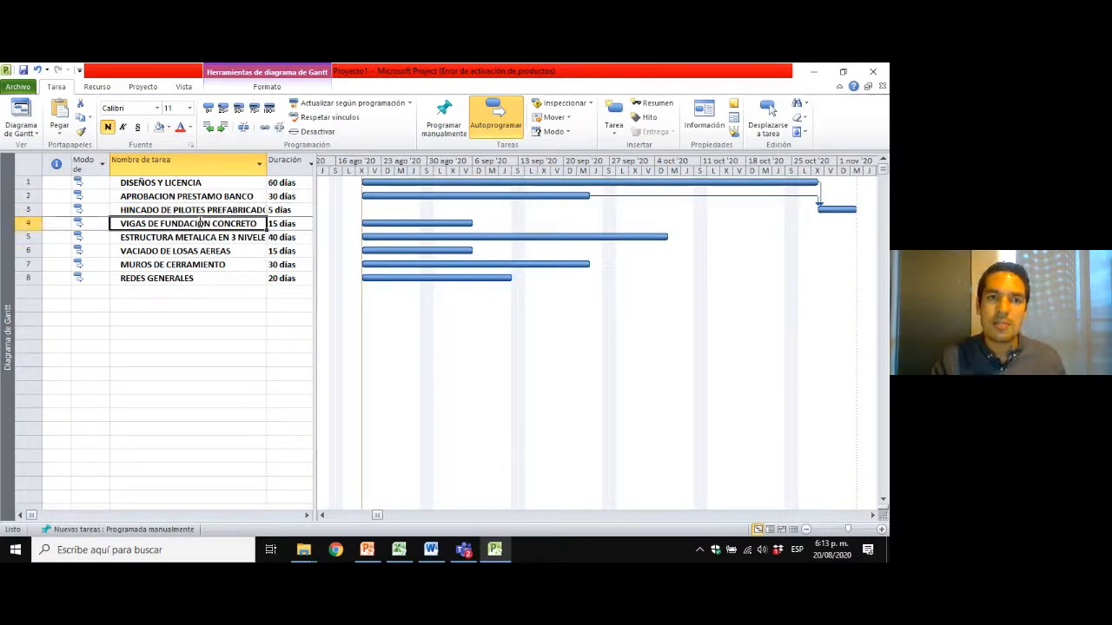
Link HINCADO DE PILOTES PREFABRICADOS as predecessor of VIGAS DE FUNDACION CONCRETO with Vincular tareas.
left_click(218, 210)
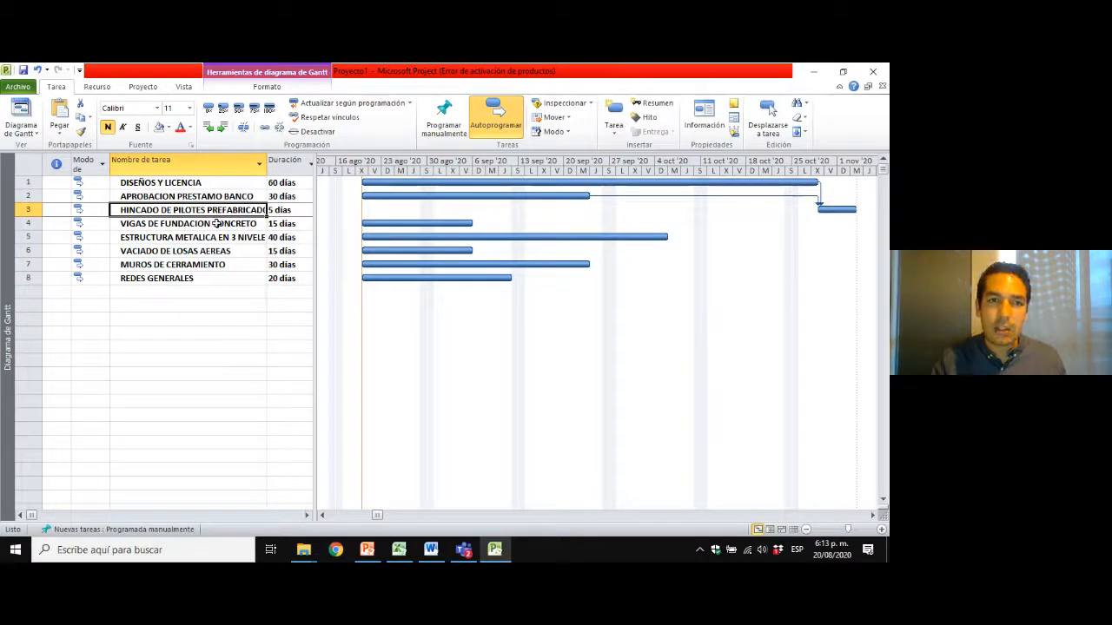
left_click(217, 223)
left_click(233, 210)
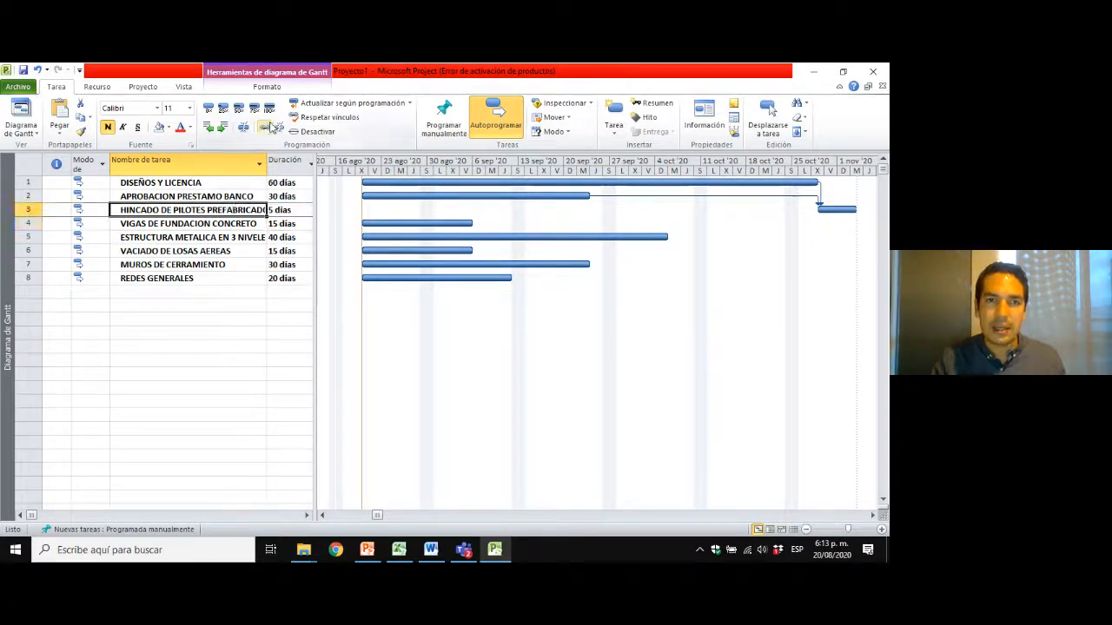
left_click(211, 224)
left_click(202, 210)
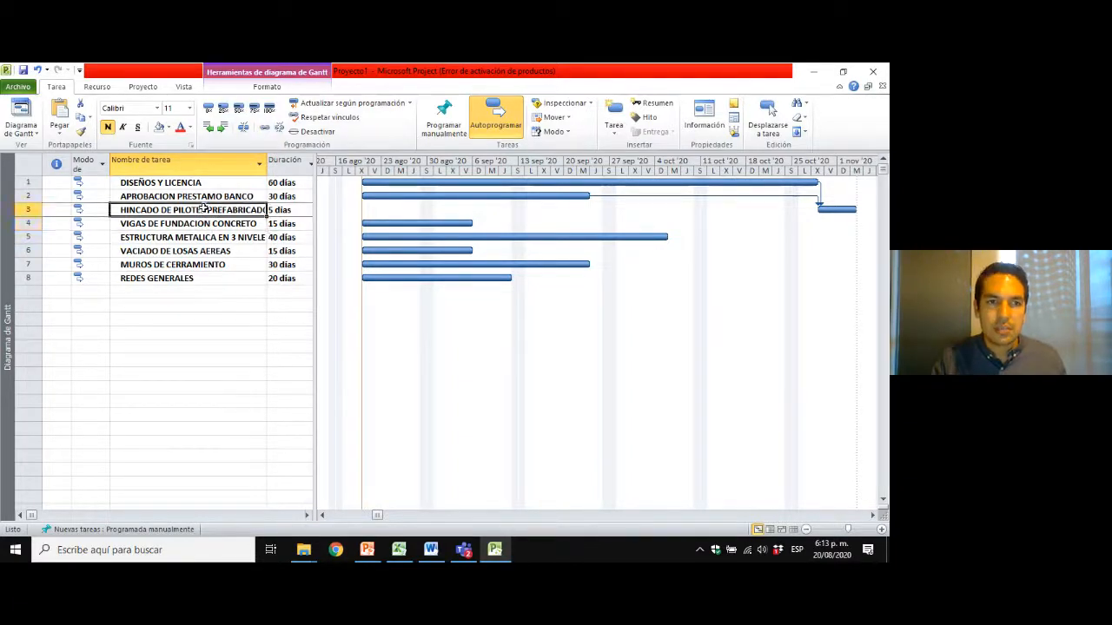
left_click_drag(207, 215, 217, 224)
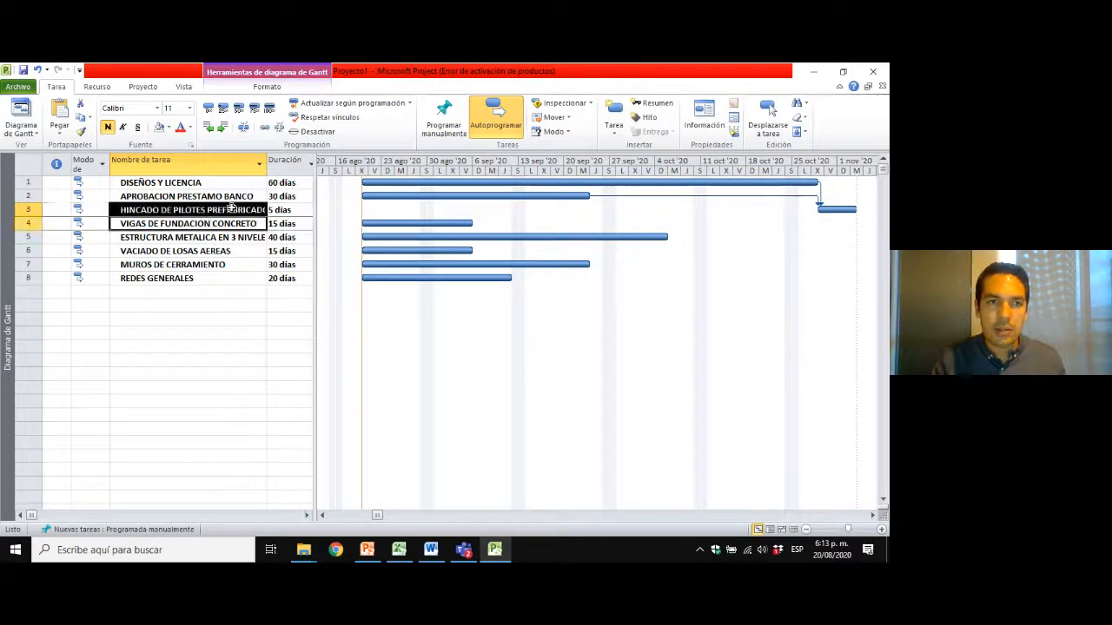
left_click(228, 213)
left_click(229, 223, "ctrl")
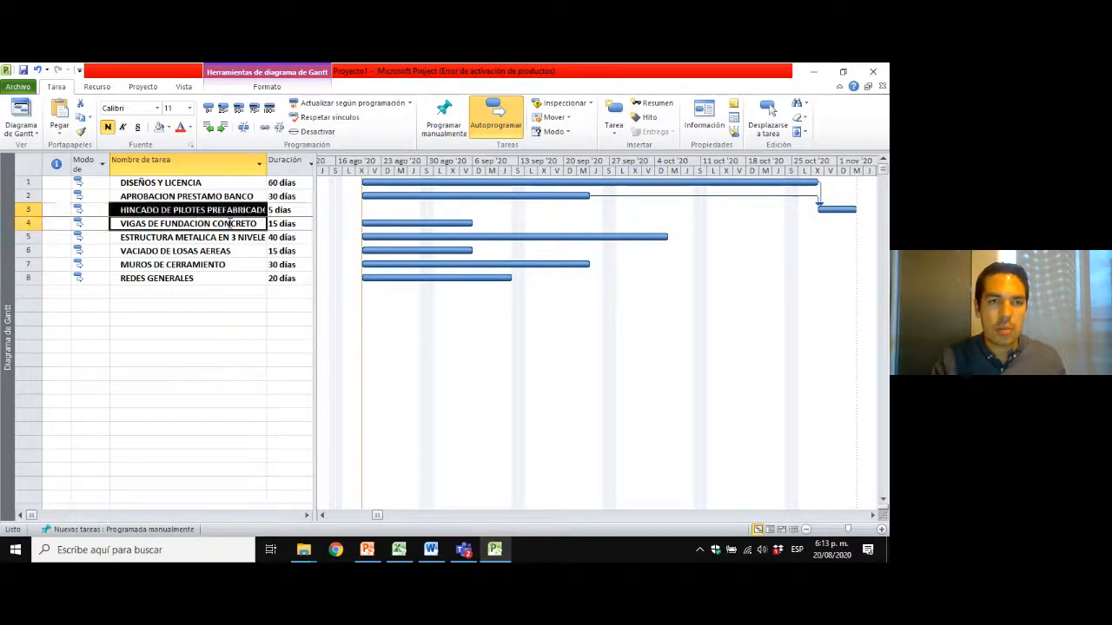
left_click(266, 129)
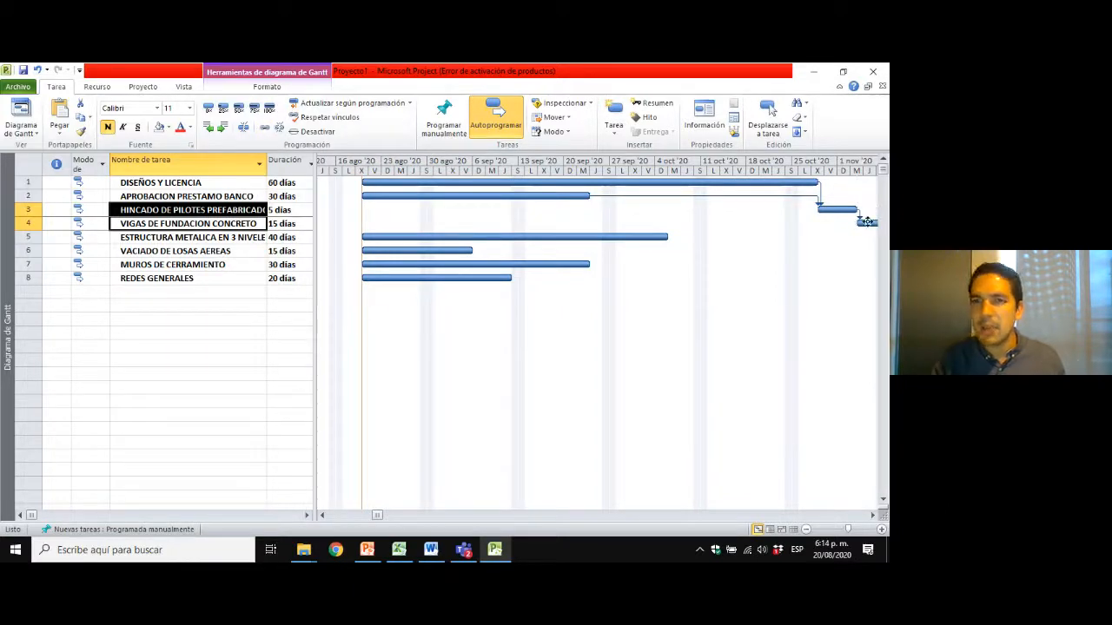
mouse_move(867, 225)
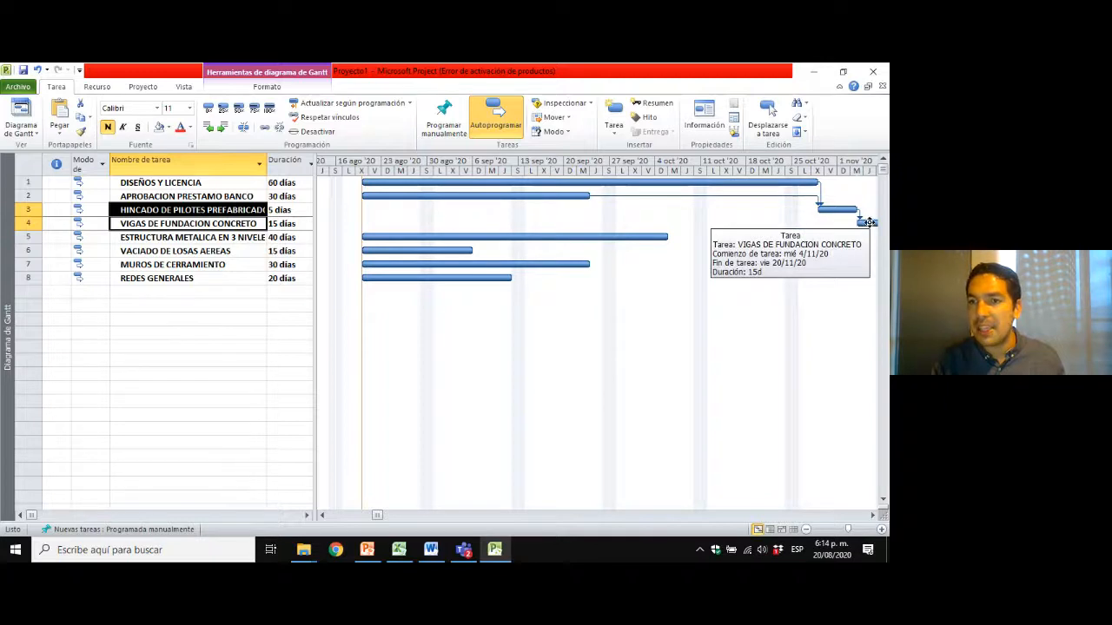
Zoom the Gantt timescale to Proyecto completo to bring the whole VIGAS DE FUNDACION CONCRETO bar into view.
left_click(209, 224)
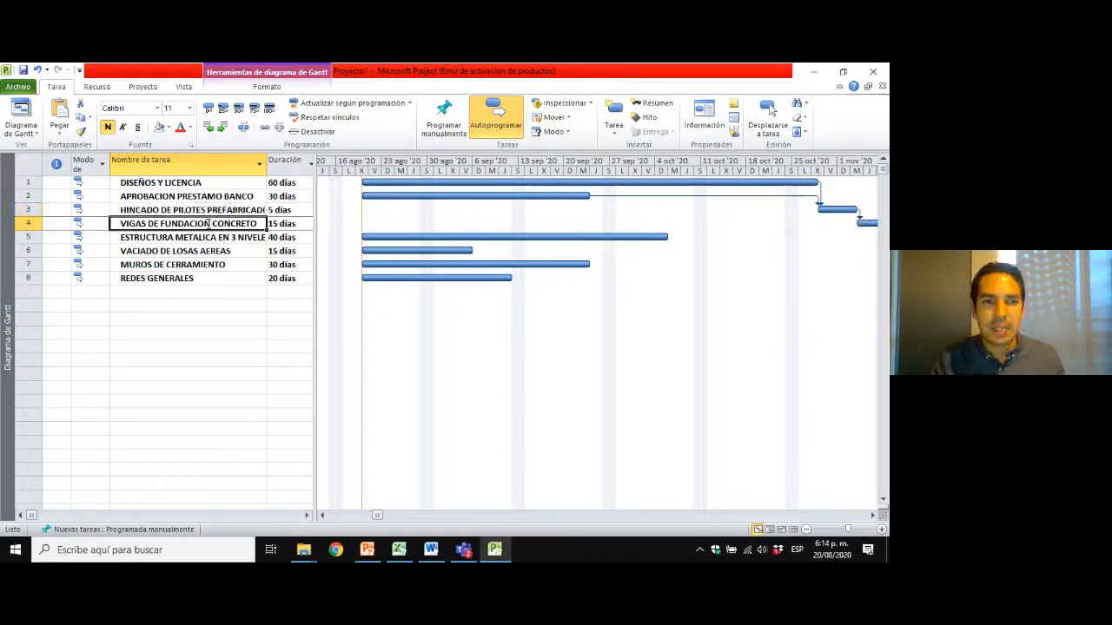
left_click(211, 210)
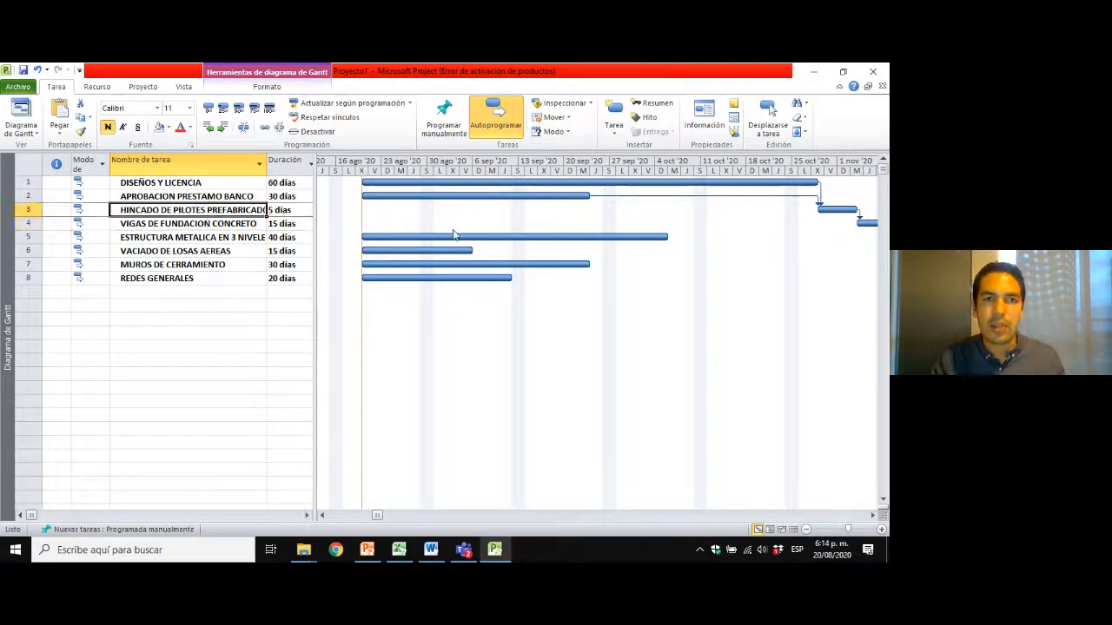
right_click(620, 172)
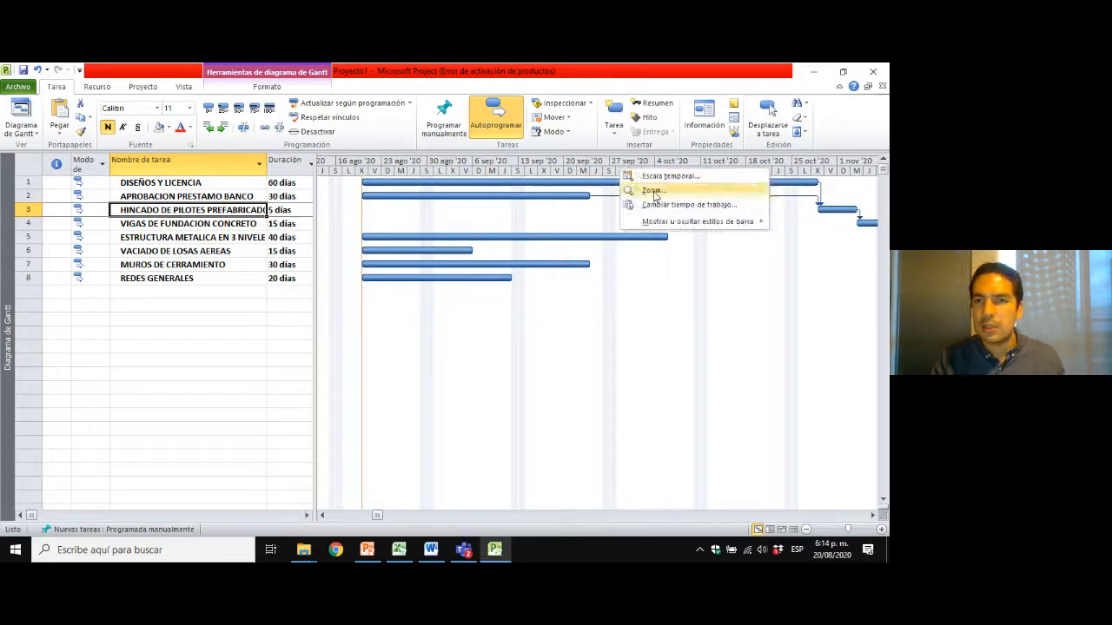
left_click(653, 190)
left_click(415, 322)
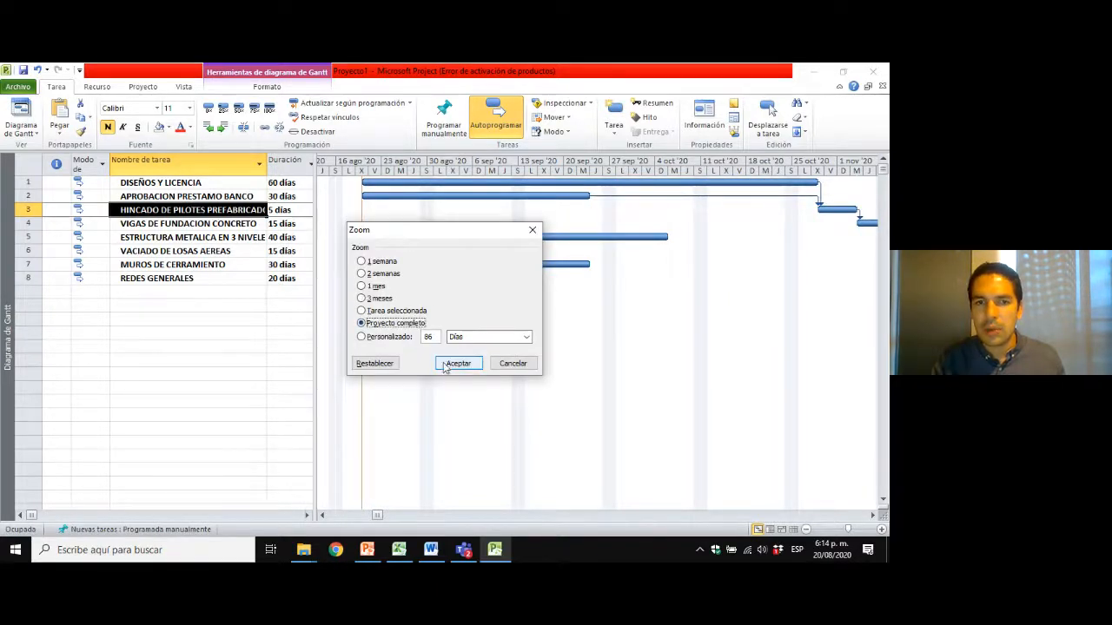
left_click(458, 363)
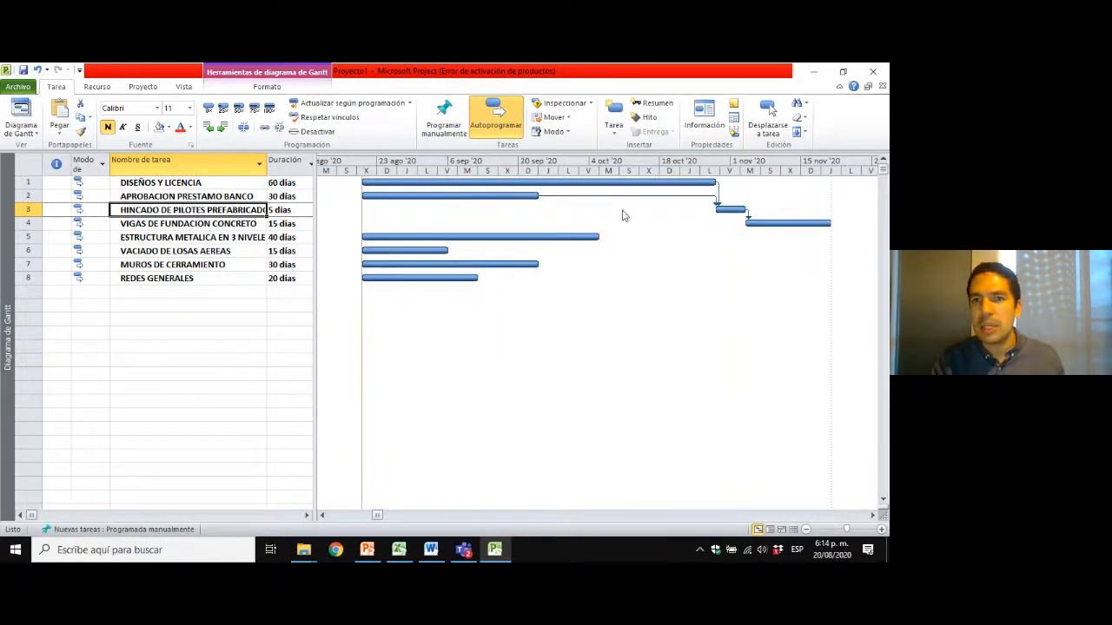
Link VIGAS DE FUNDACION CONCRETO as predecessor of ESTRUCTURA METALICA EN 3 NIVELES by connecting their bars in the Gantt chart.
left_click(158, 226)
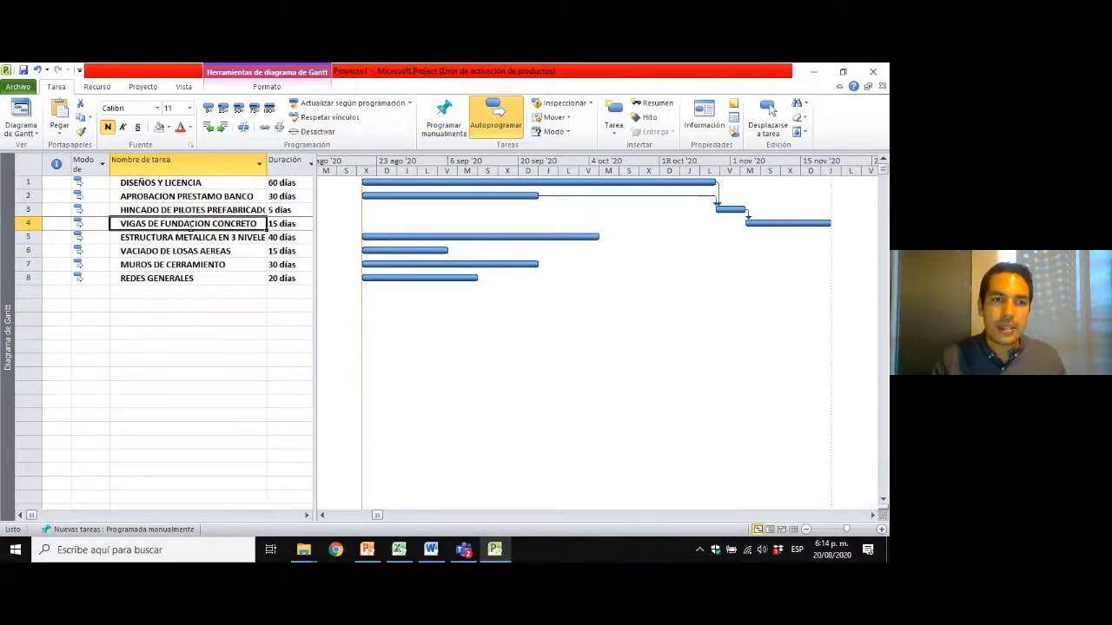
left_click(196, 239, "ctrl")
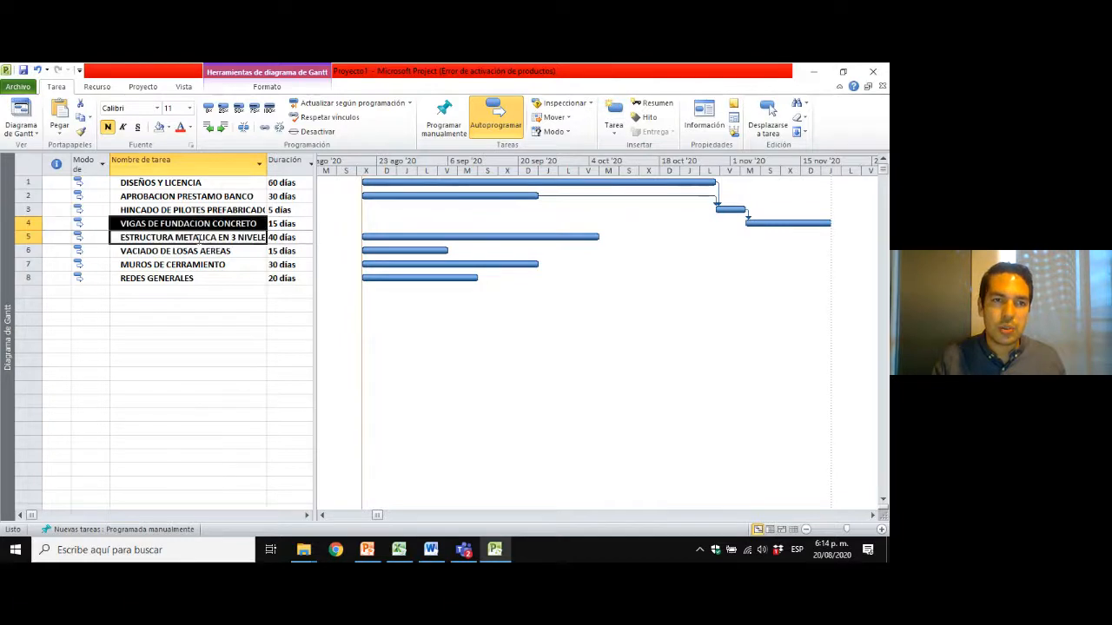
left_click(196, 225)
left_click(195, 239)
left_click(232, 213)
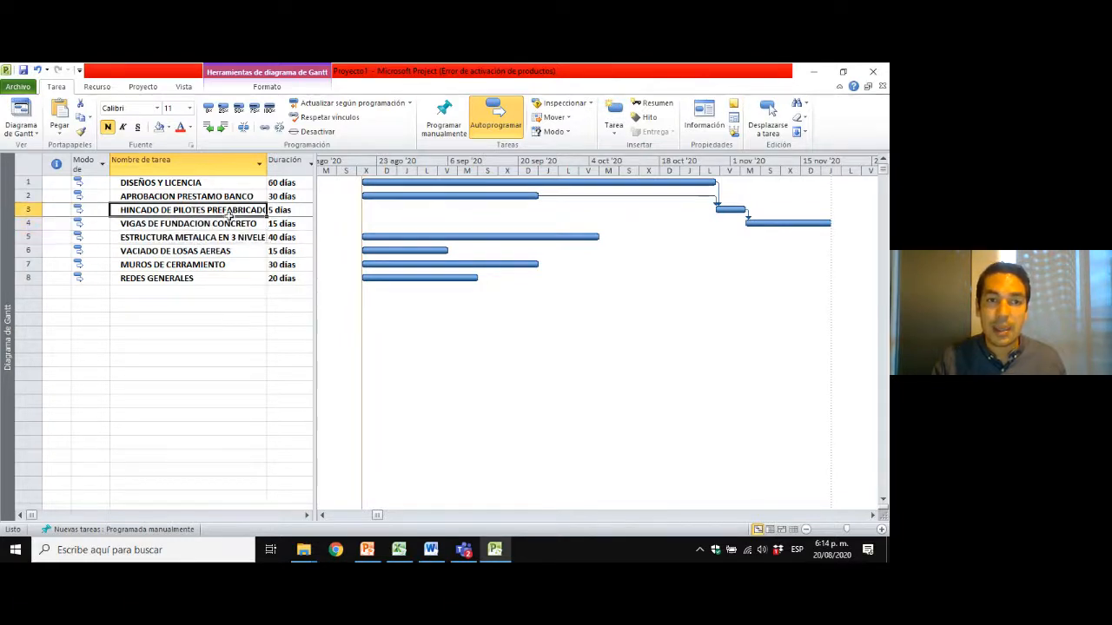
left_click(228, 224)
left_click(233, 238)
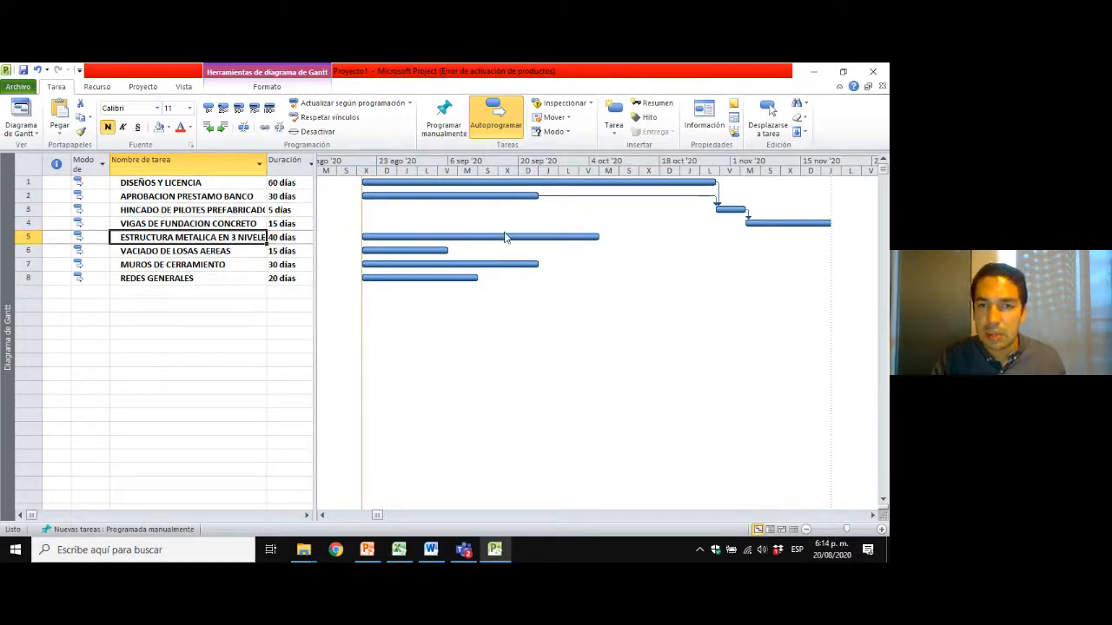
mouse_move(503, 234)
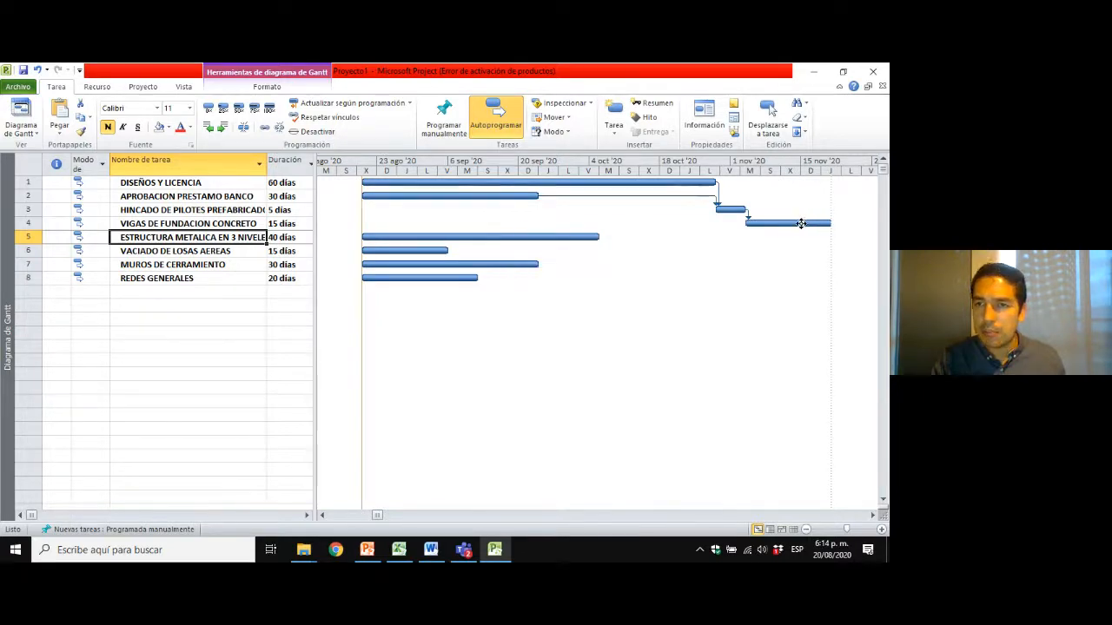
mouse_move(799, 223)
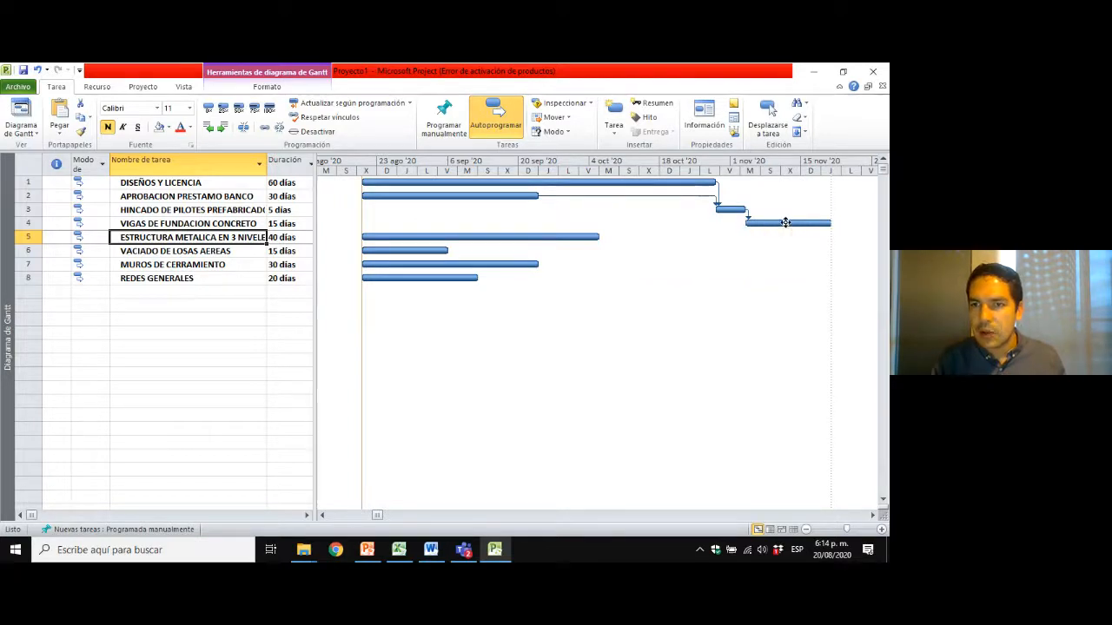
left_click_drag(786, 224, 531, 238)
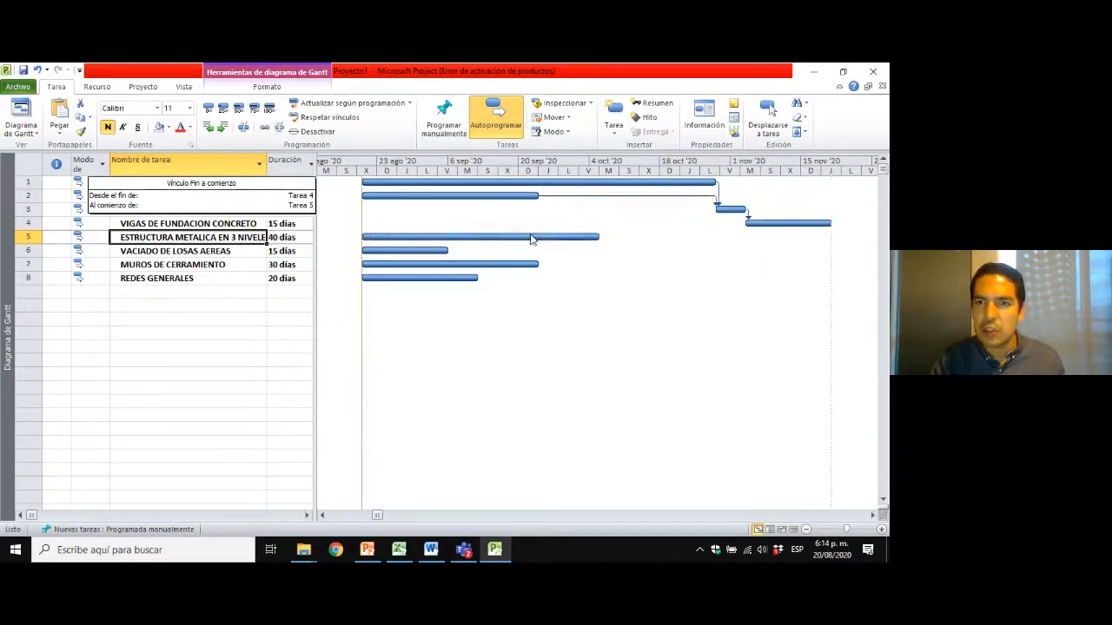
Zoom the Gantt timescale to Proyecto completo to fit the rescheduled ESTRUCTURA METALICA EN 3 NIVELES bar.
right_click(808, 192)
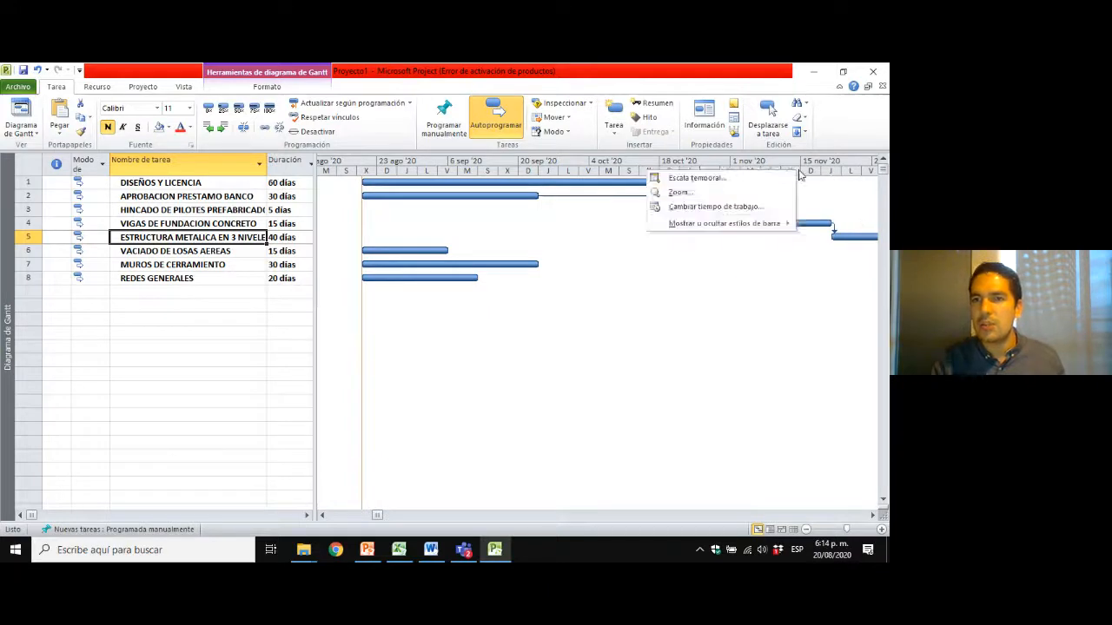
left_click(686, 195)
left_click(408, 325)
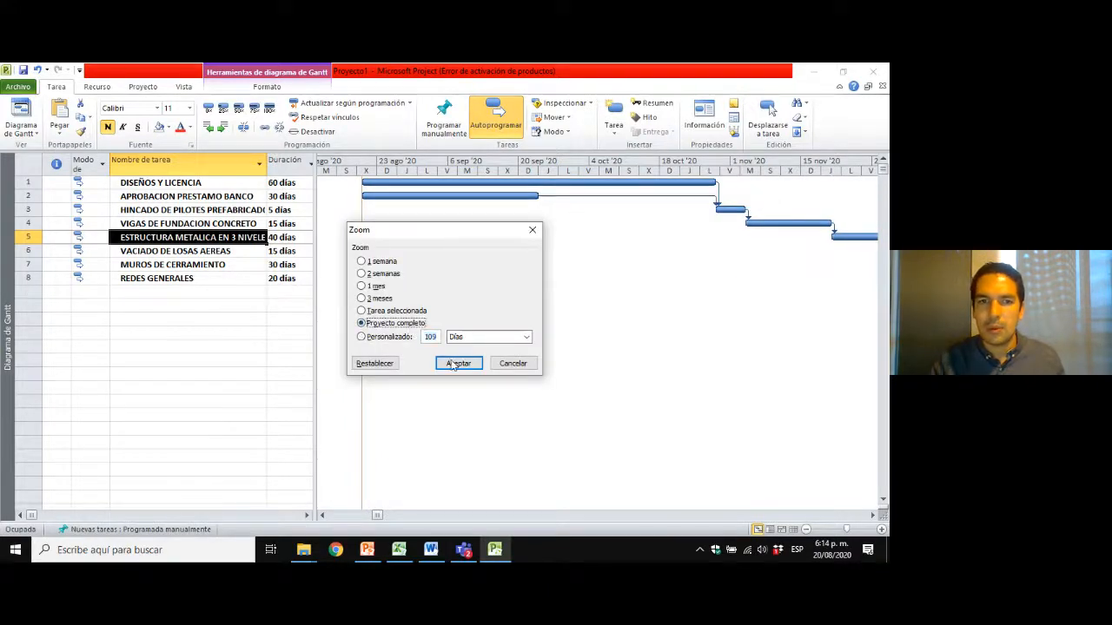
left_click(458, 363)
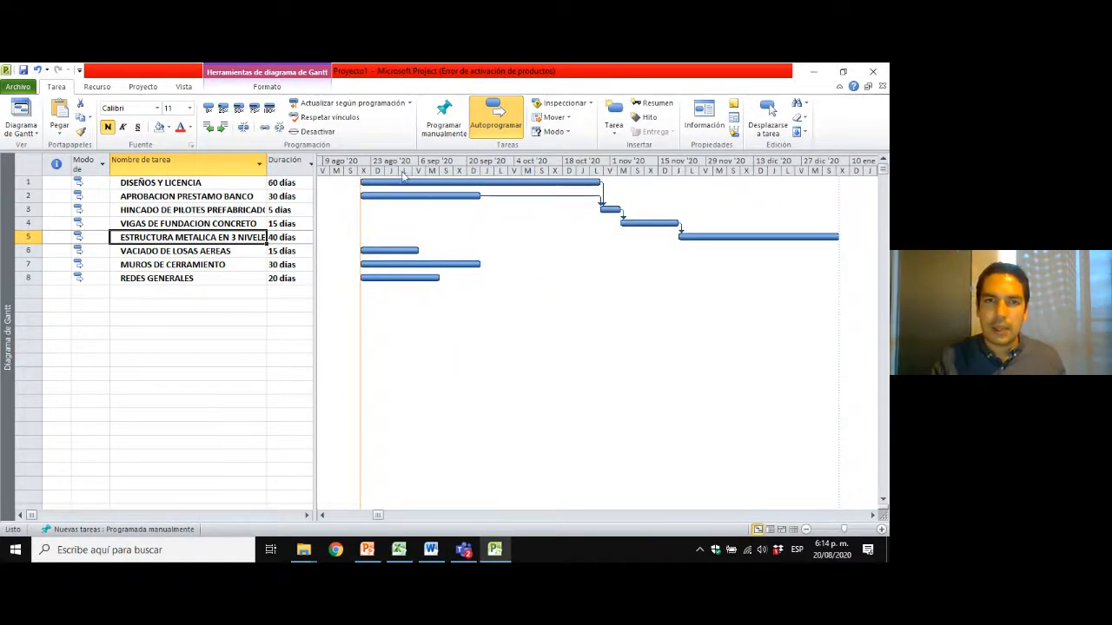
Widen the Nombre de tarea column to fit the full task names and enlarge the table area to fit the Duración column.
left_click(224, 249)
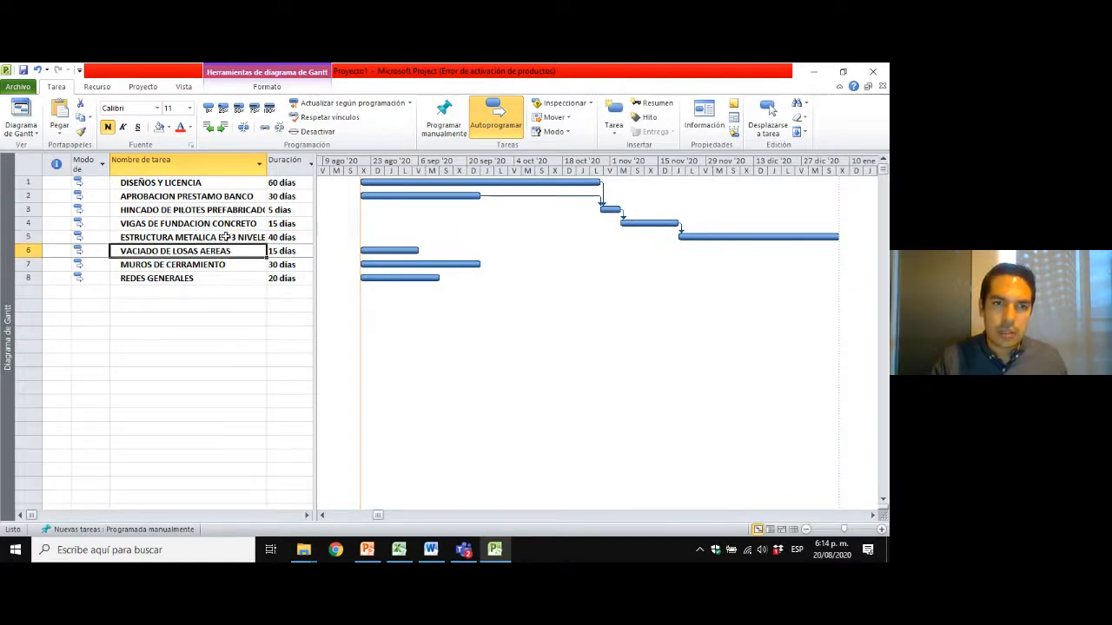
left_click(223, 237)
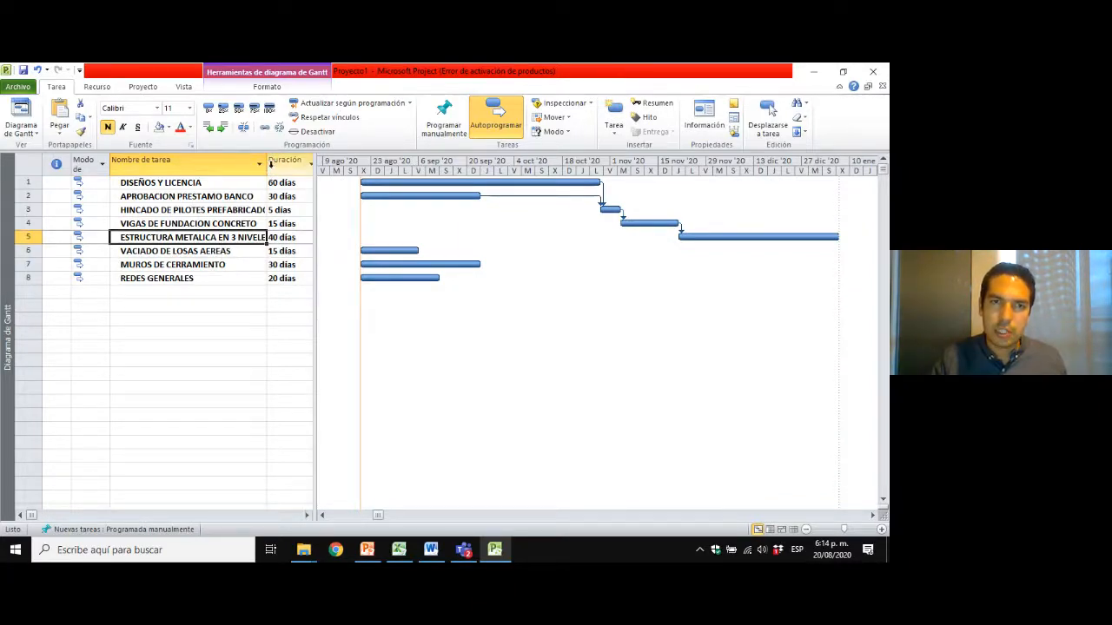
left_click_drag(269, 168, 286, 166)
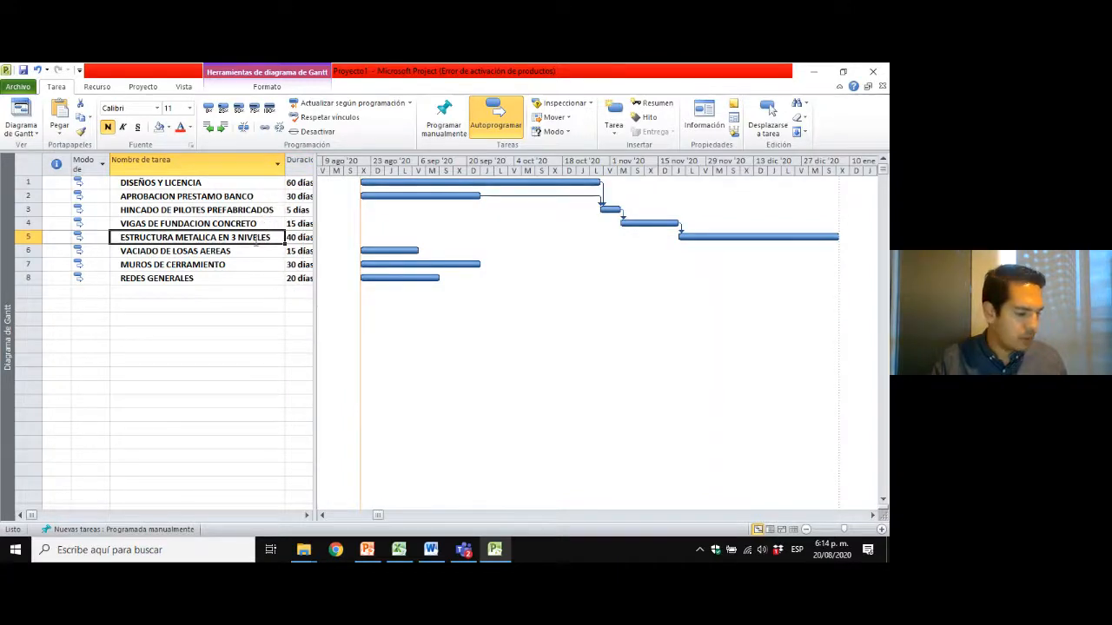
left_click_drag(316, 188, 331, 187)
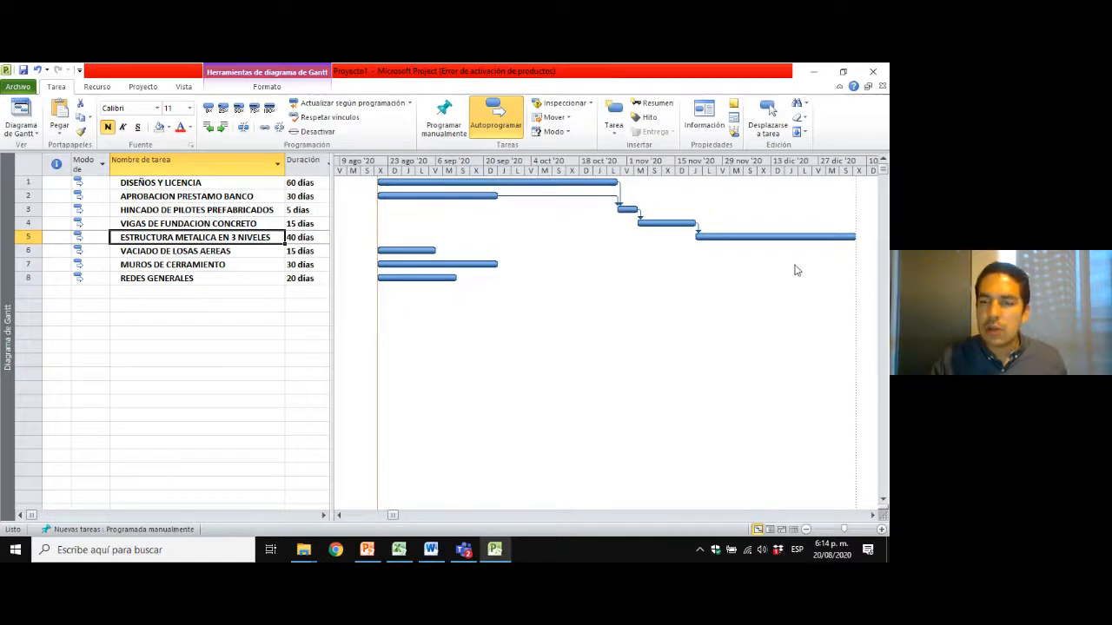
Link ESTRUCTURA METALICA EN 3 NIVELES as predecessor of VACIADO DE LOSAS AEREAS with Vincular tareas.
left_click(242, 251)
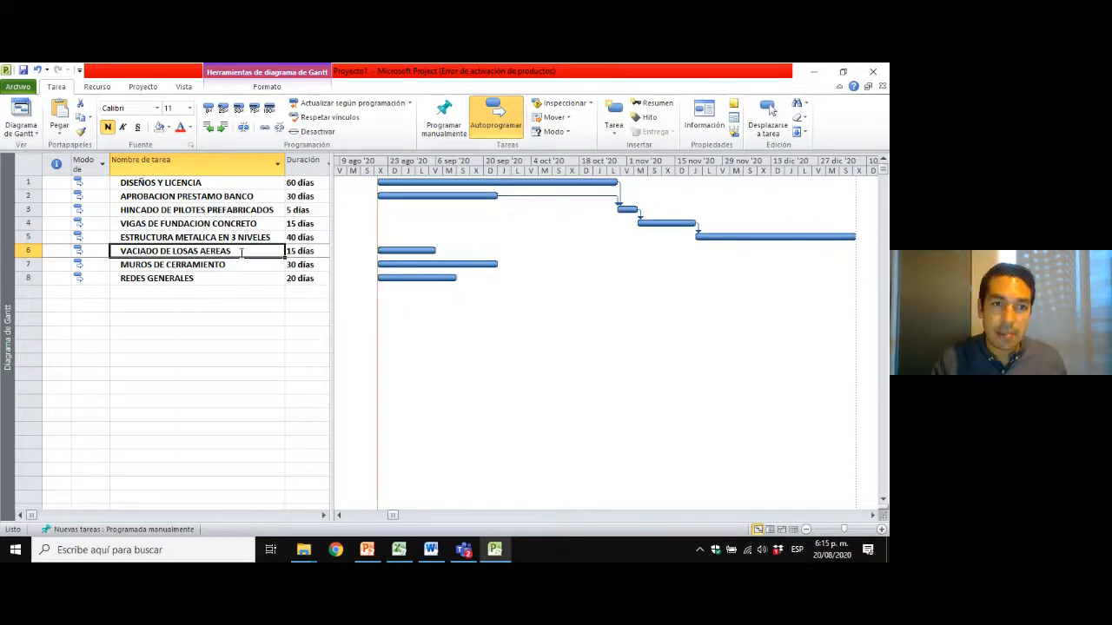
left_click(220, 237)
left_click(211, 251)
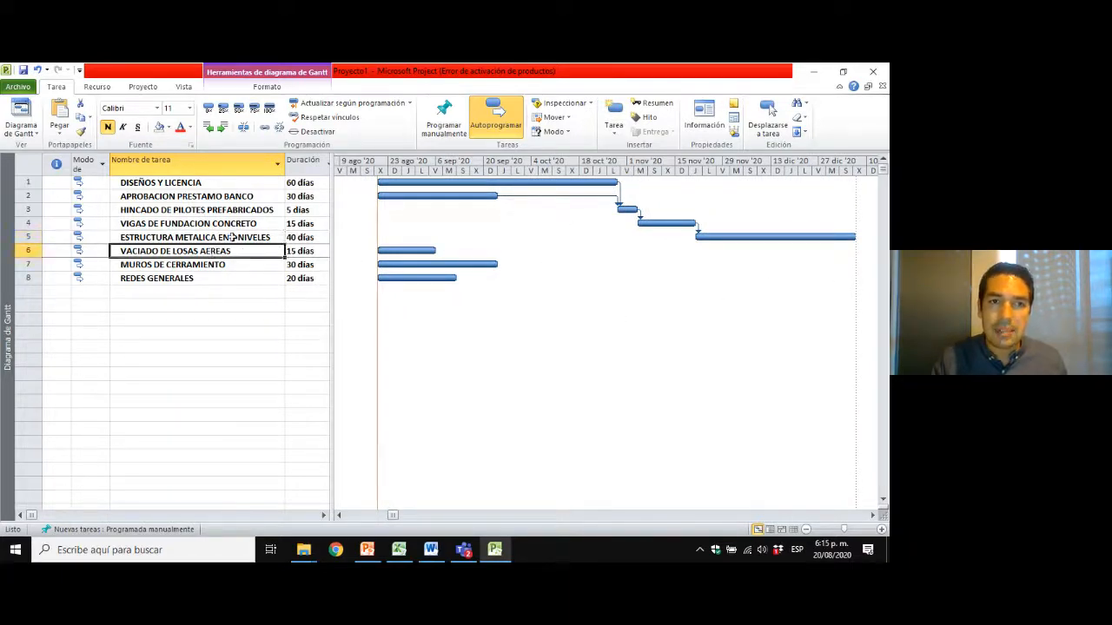
left_click(232, 237)
left_click(233, 251)
left_click(230, 242)
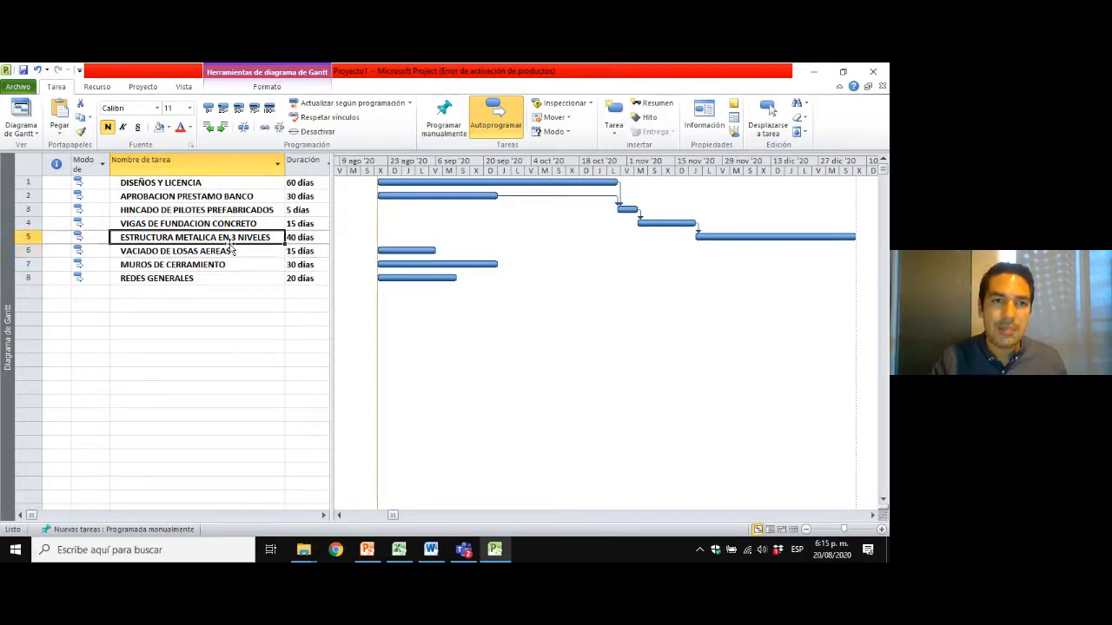
left_click(227, 251, "shift")
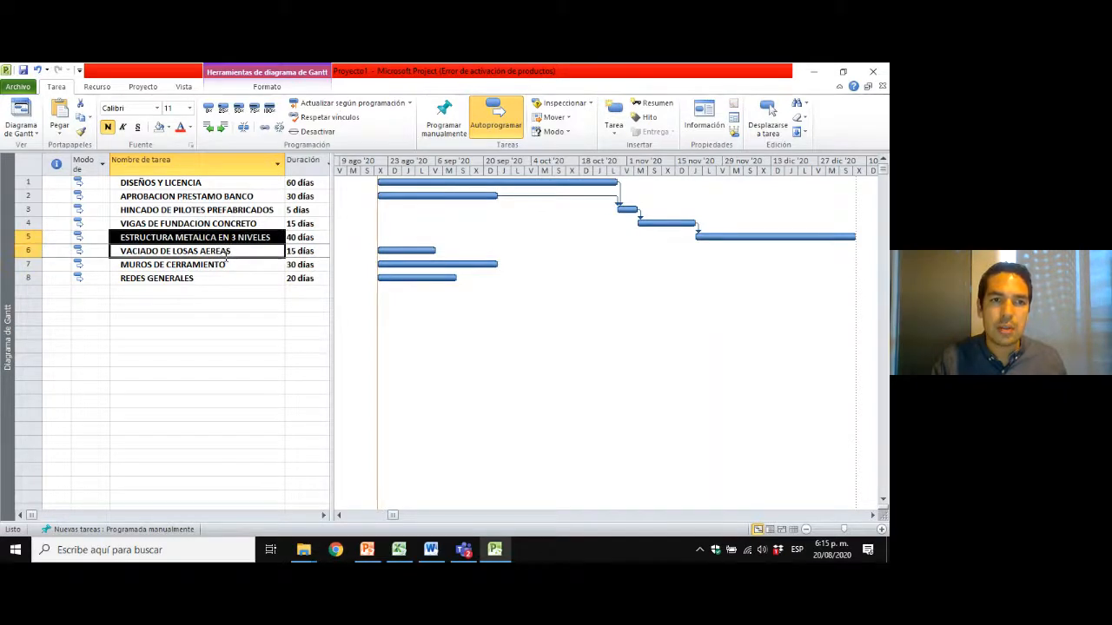
left_click(265, 128)
Zoom the Gantt timescale to Proyecto completo to fit the rescheduled VACIADO DE LOSAS AEREAS bar.
right_click(618, 169)
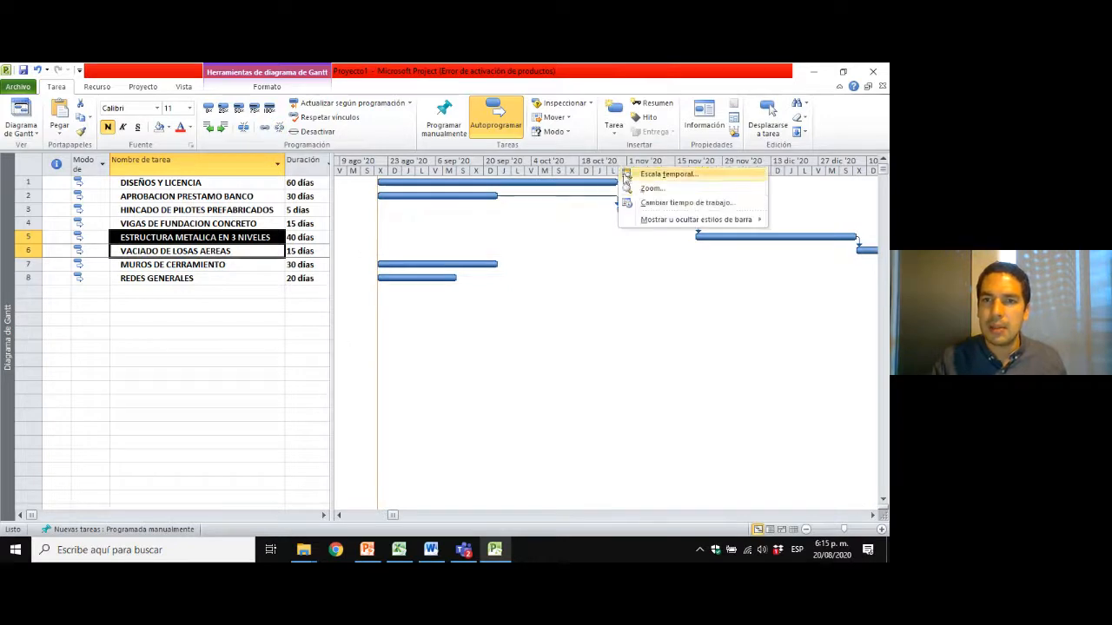
left_click(650, 189)
left_click(362, 322)
left_click(458, 363)
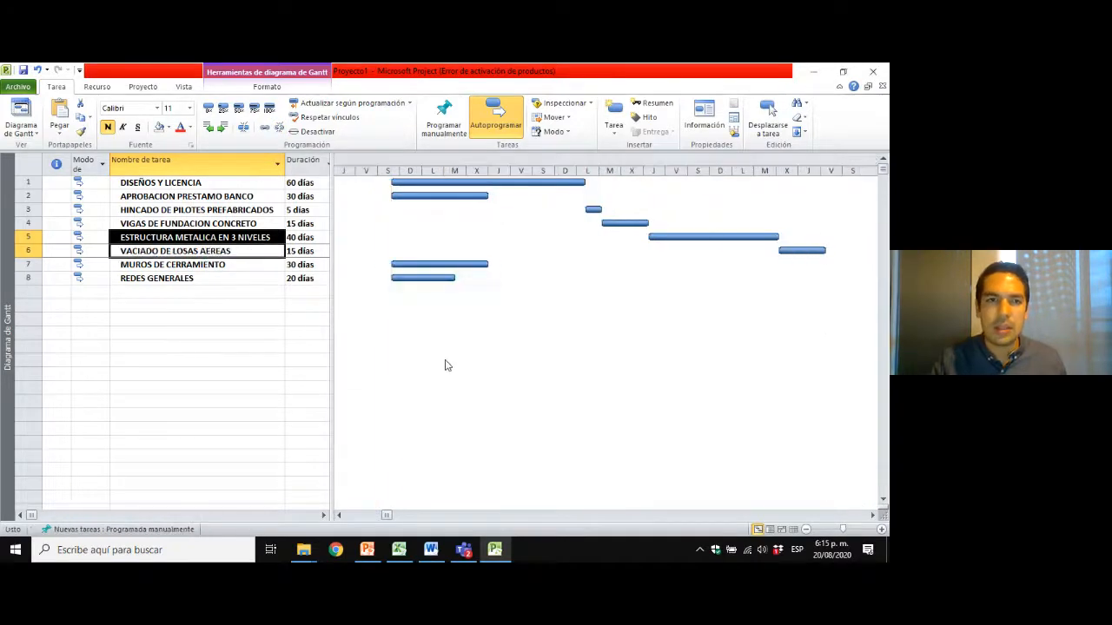
Link VACIADO DE LOSAS AEREAS as predecessor of MUROS DE CERRAMIENTO with Vincular tareas.
left_click(138, 264)
left_click(202, 252)
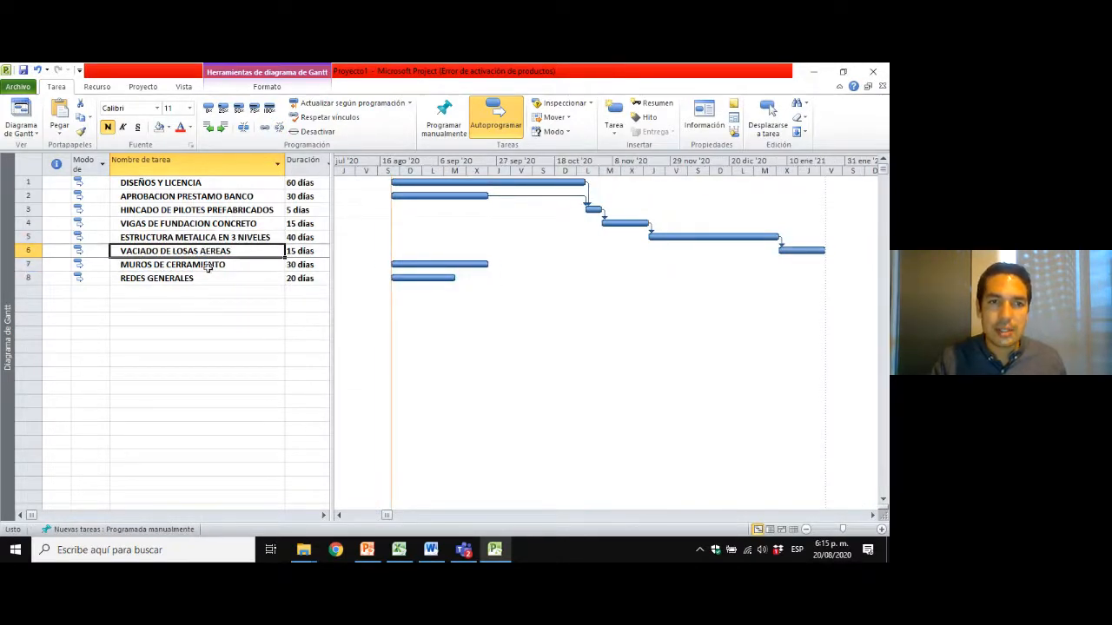
left_click(224, 265, "shift")
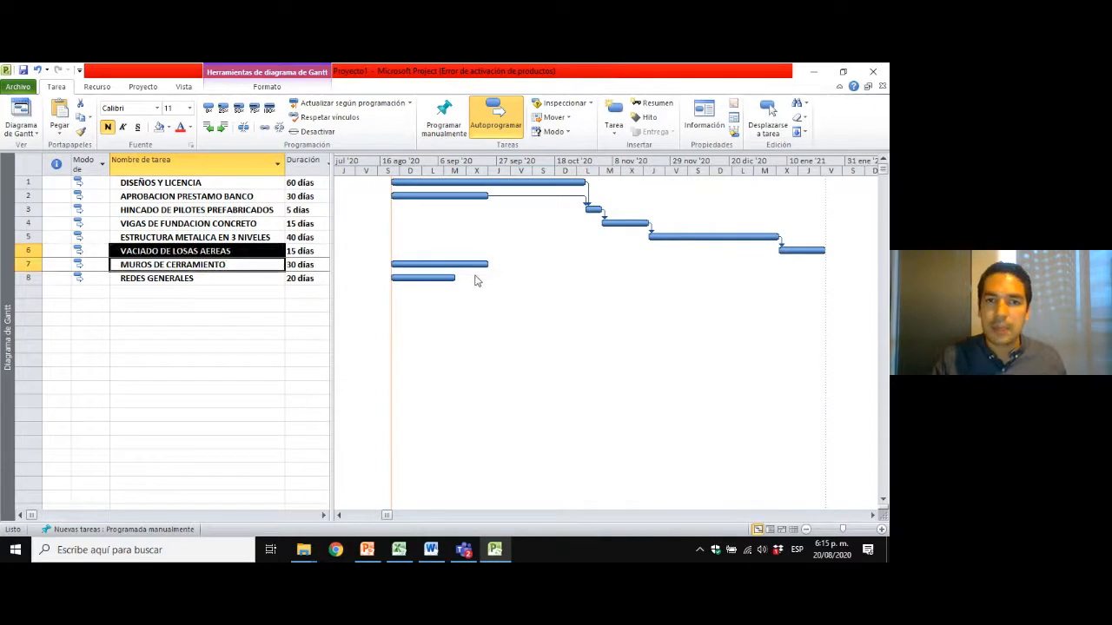
left_click(265, 128)
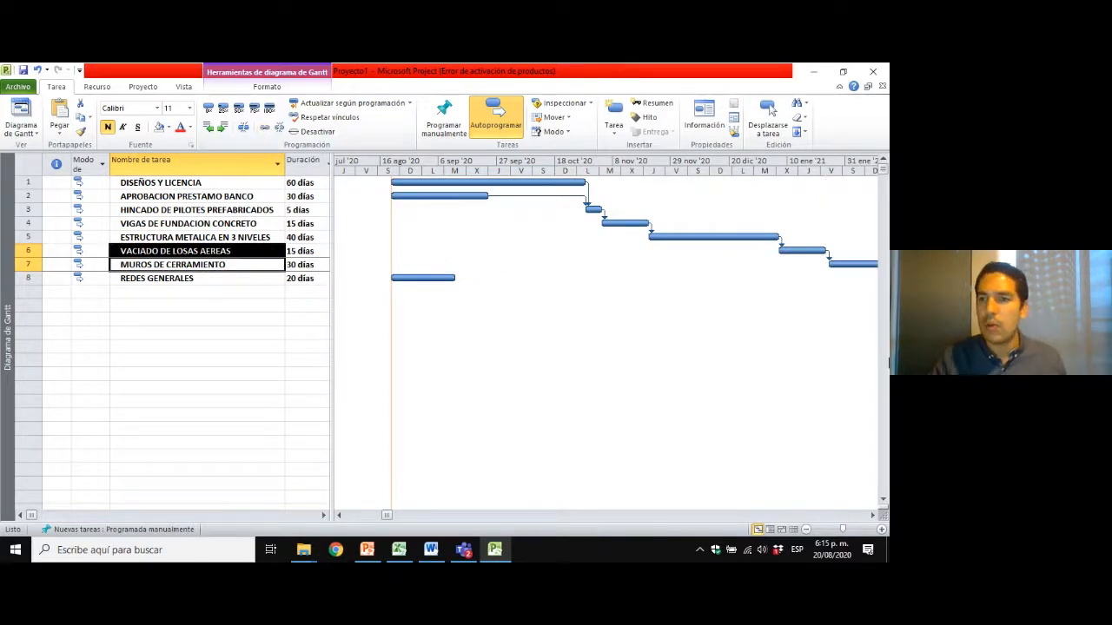
Consult the precedence diagram in PowerPoint and link VACIADO DE LOSAS AEREAS as predecessor of REDES GENERALES in Project with Vincular tareas.
left_click(178, 280)
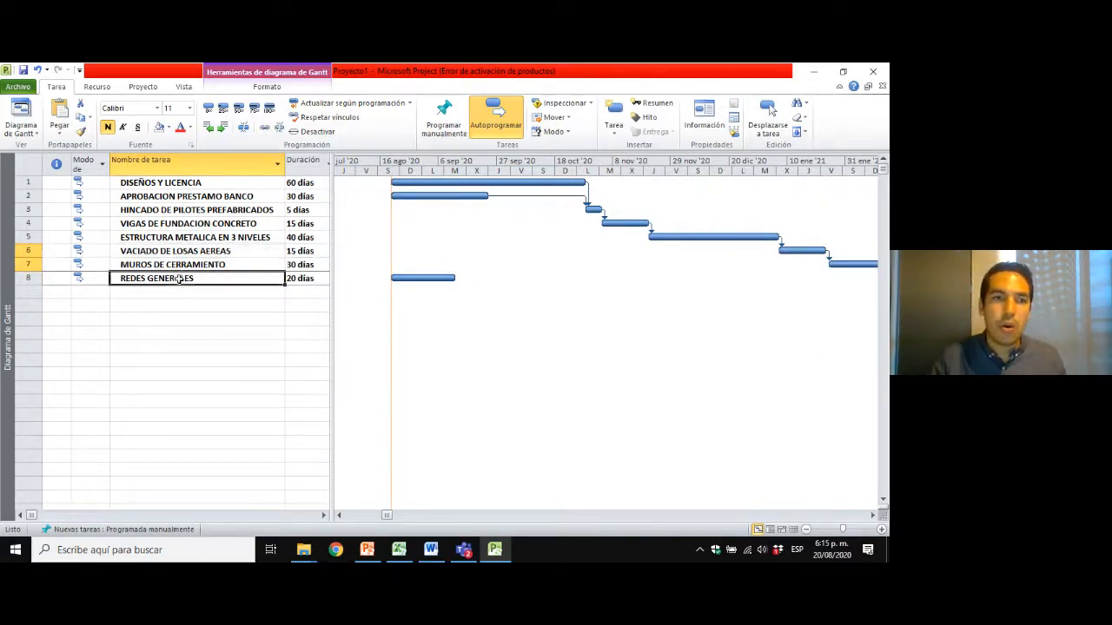
left_click(205, 266)
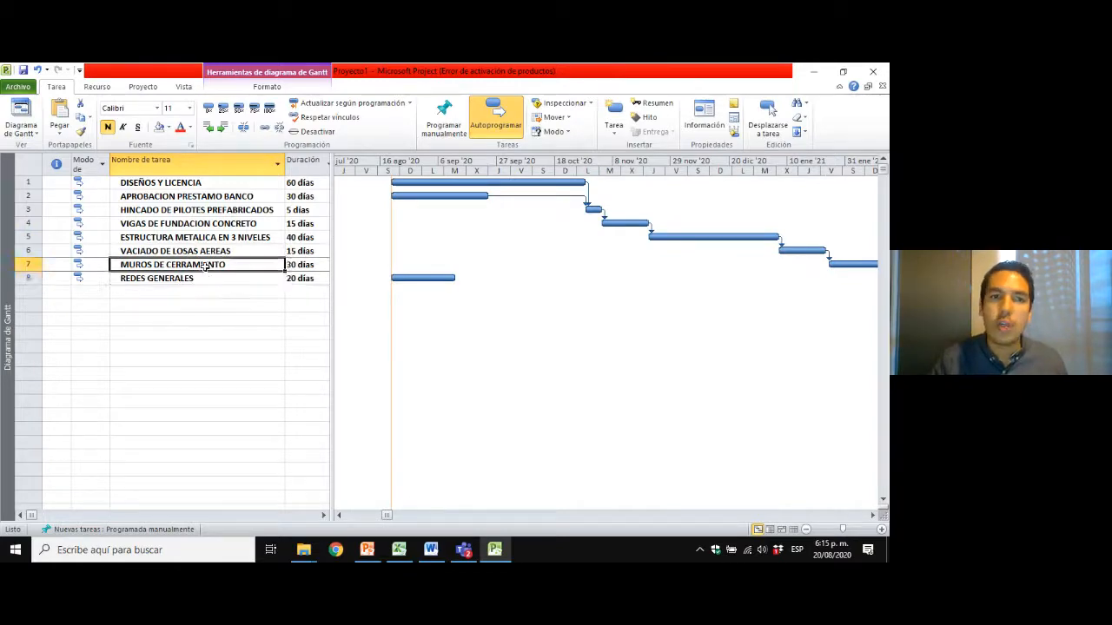
left_click(368, 548)
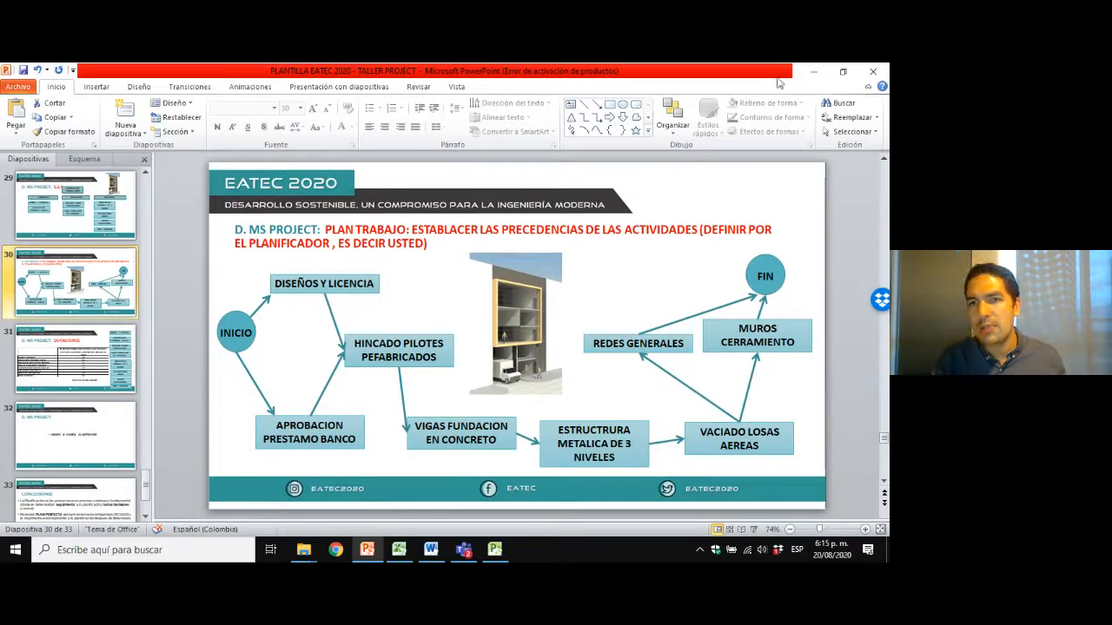
left_click(813, 71)
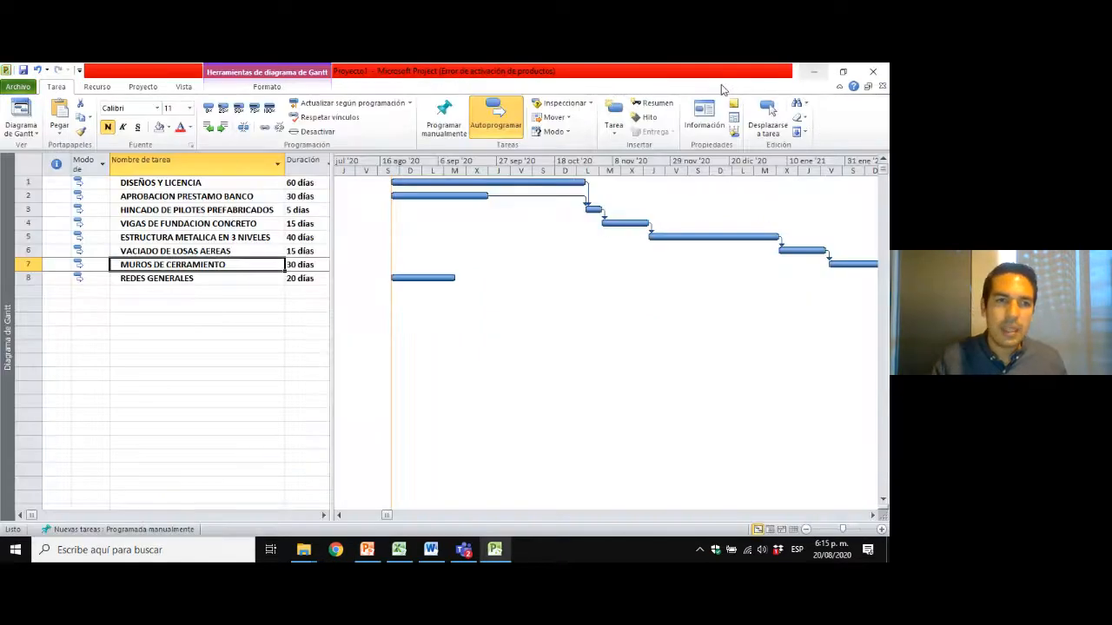
left_click(239, 279)
left_click(231, 265)
left_click(222, 277)
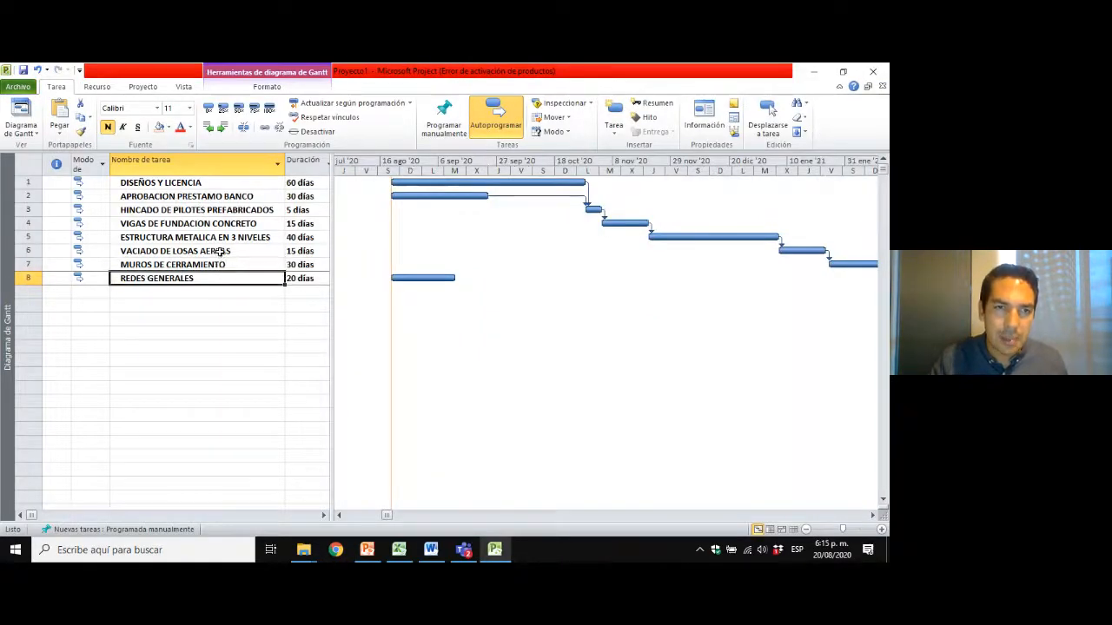
left_click(219, 251)
left_click(204, 278, "ctrl")
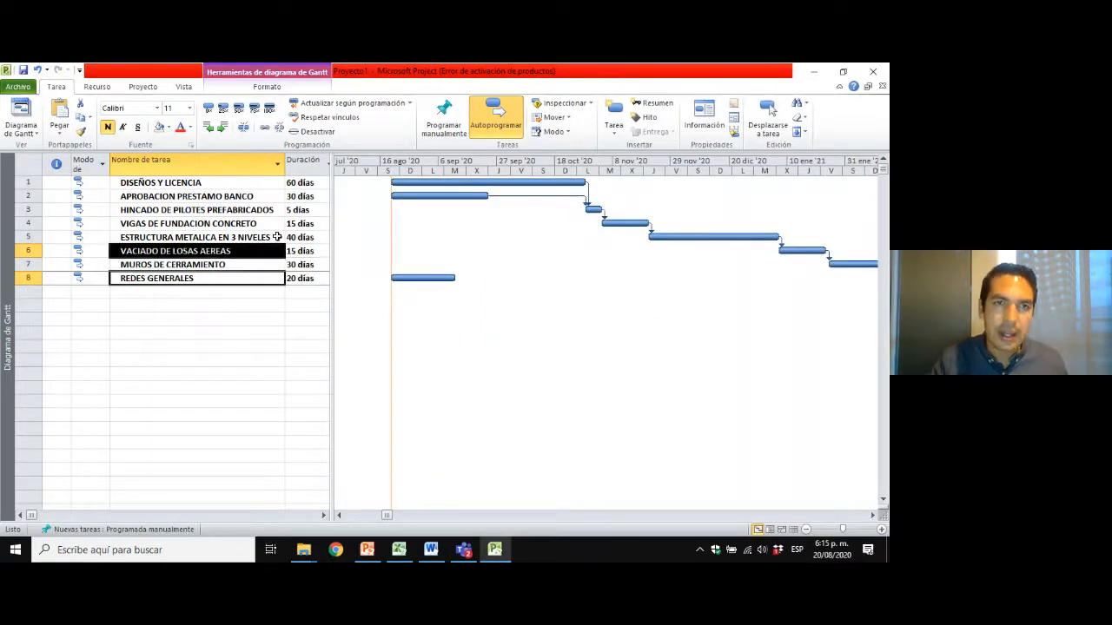
left_click(264, 127)
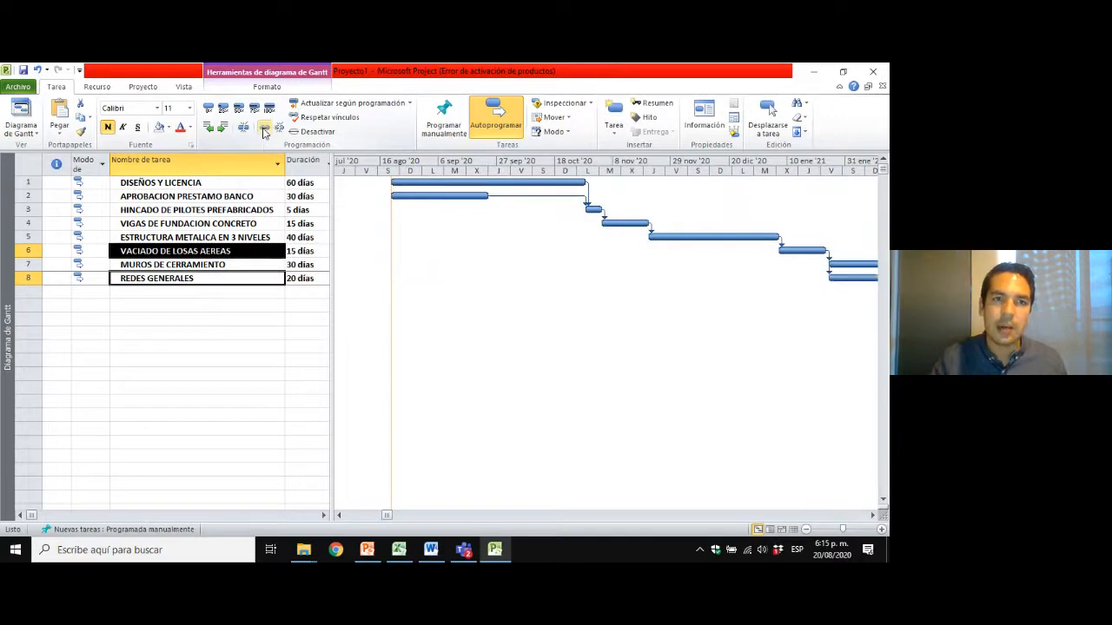
Zoom the Gantt timescale to Proyecto completo to fit the rescheduled MUROS DE CERRAMIENTO and REDES GENERALES bars.
right_click(629, 166)
left_click(659, 184)
left_click(412, 328)
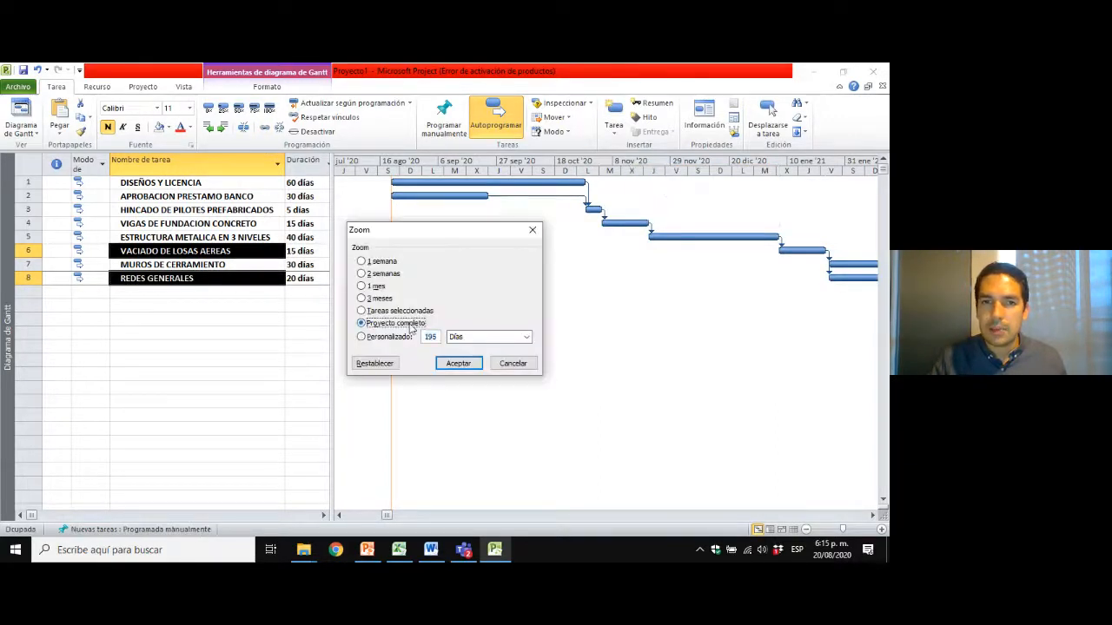
left_click(473, 364)
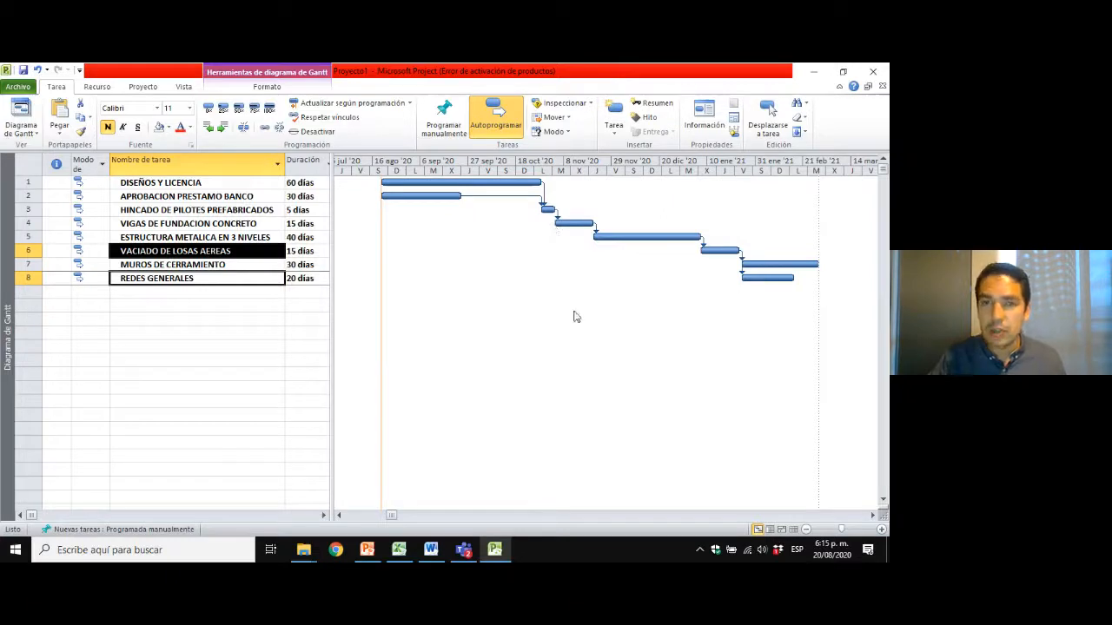
left_click(200, 214)
left_click(184, 233)
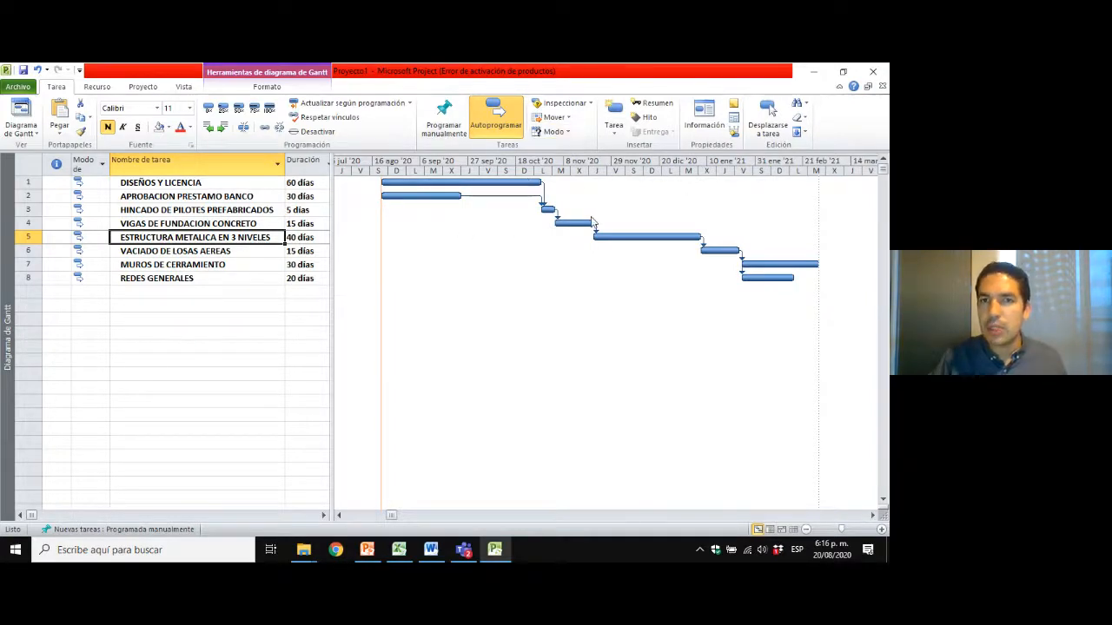
left_click(188, 196)
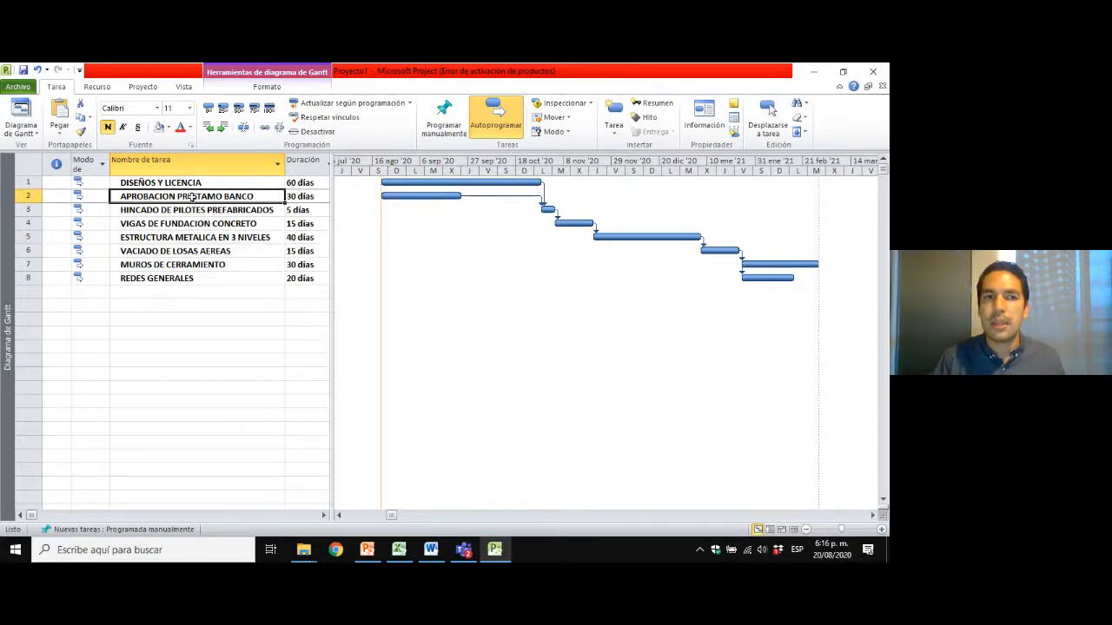
left_click(193, 223)
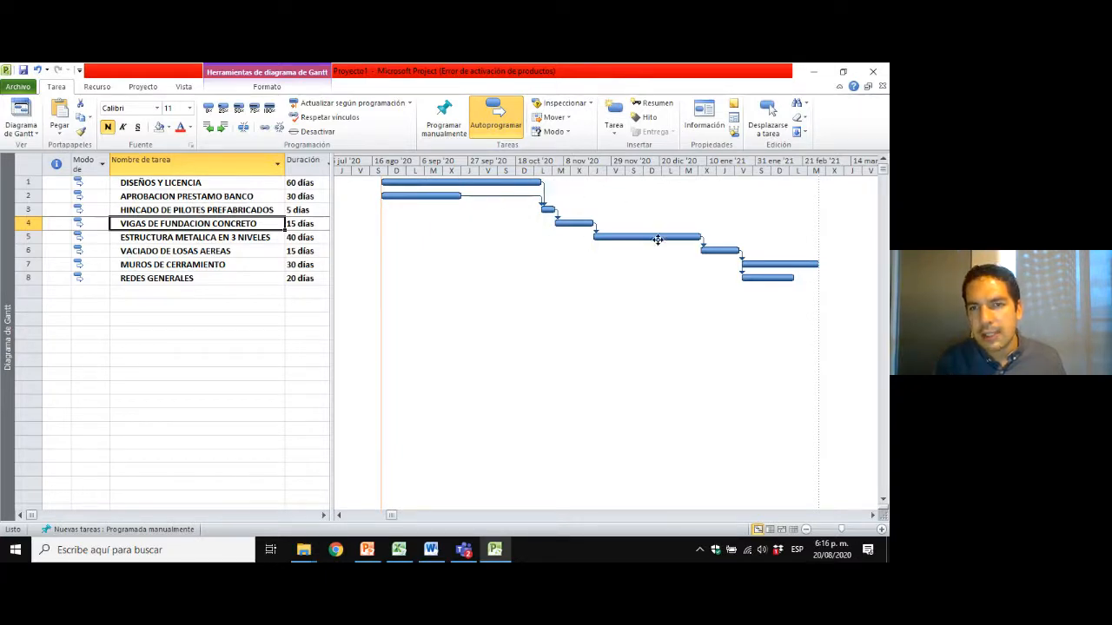
Open the Gantt chart's Estilos de barra settings and examine the shape, pattern and color options of the Tarea bar style.
right_click(611, 195)
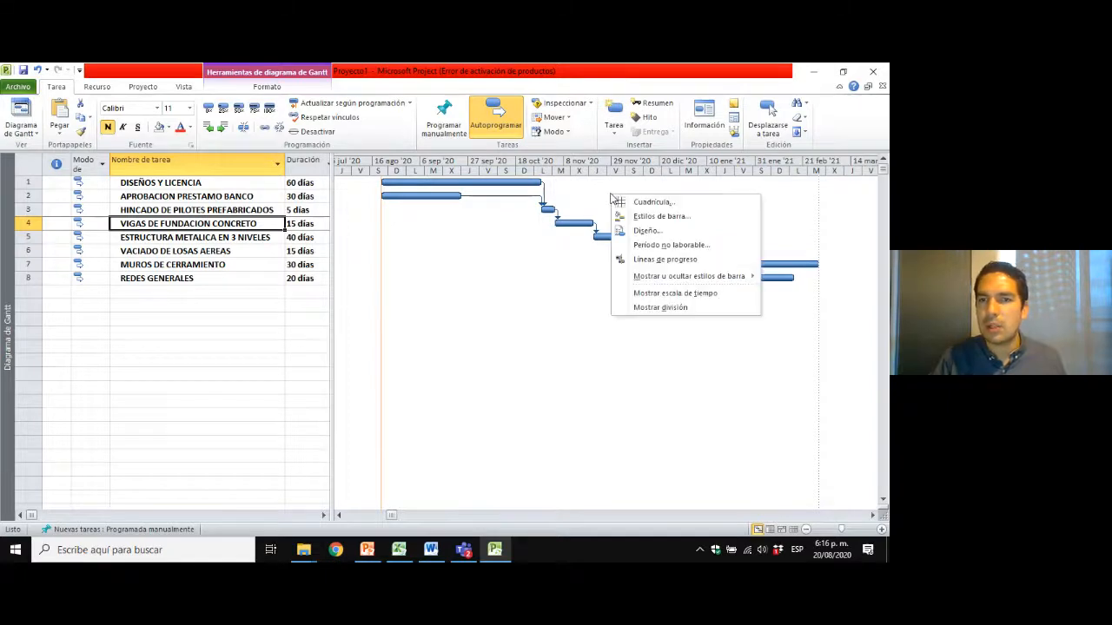
right_click(596, 203)
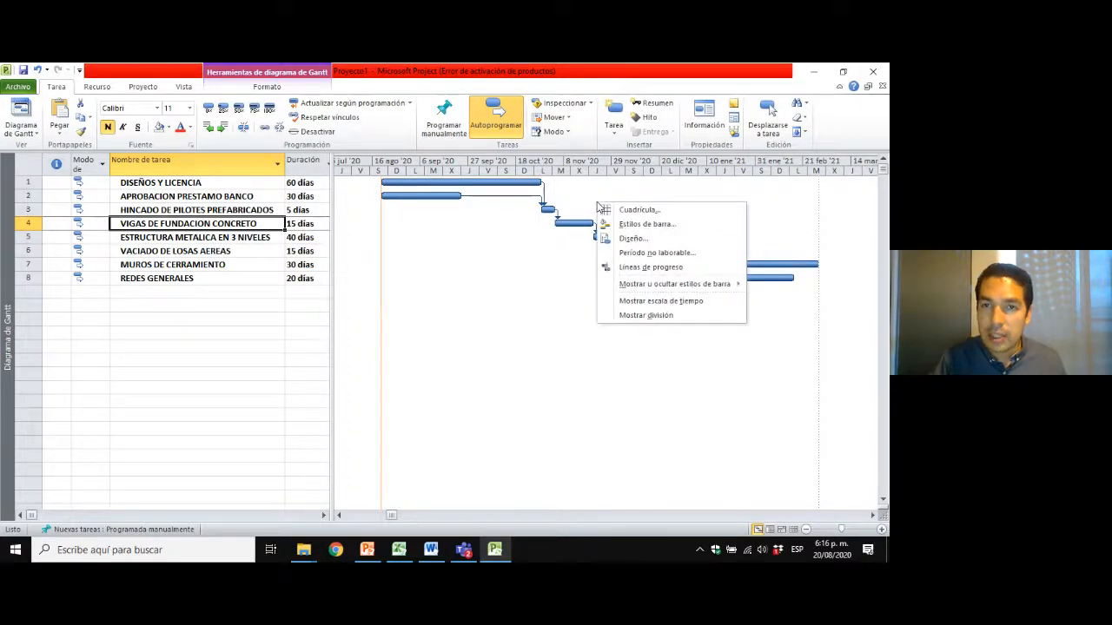
left_click(658, 227)
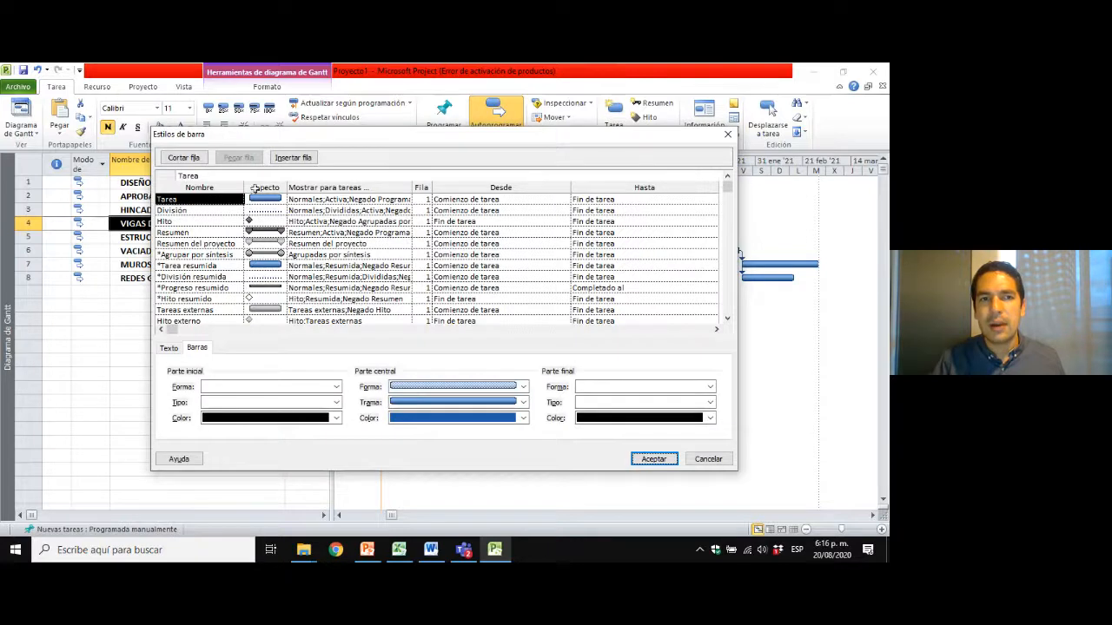
left_click(197, 210)
left_click(197, 243)
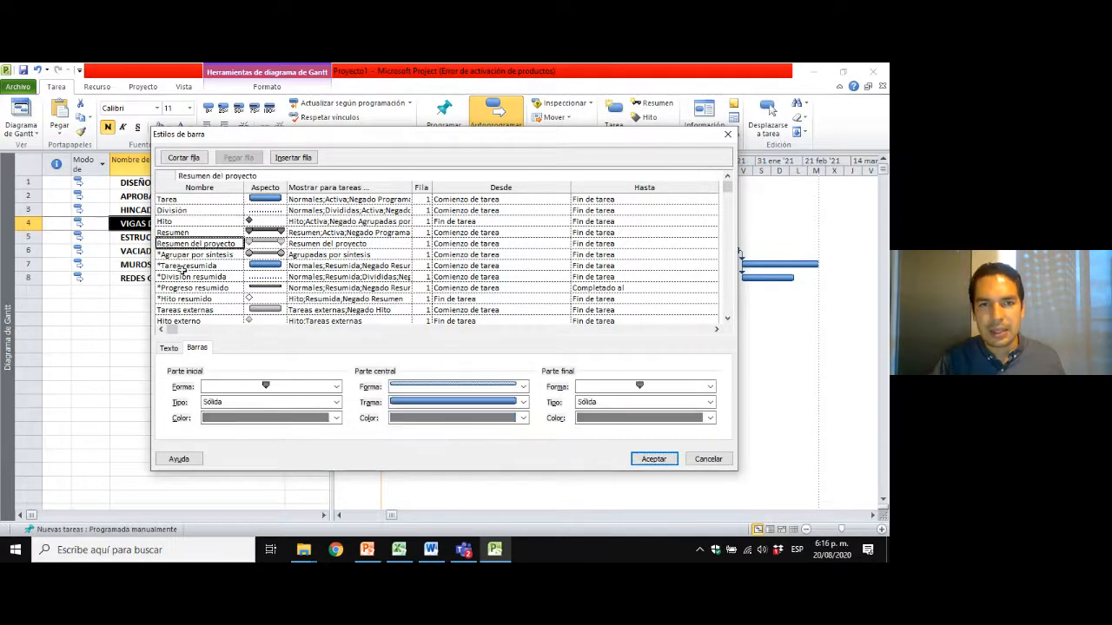
left_click(190, 200)
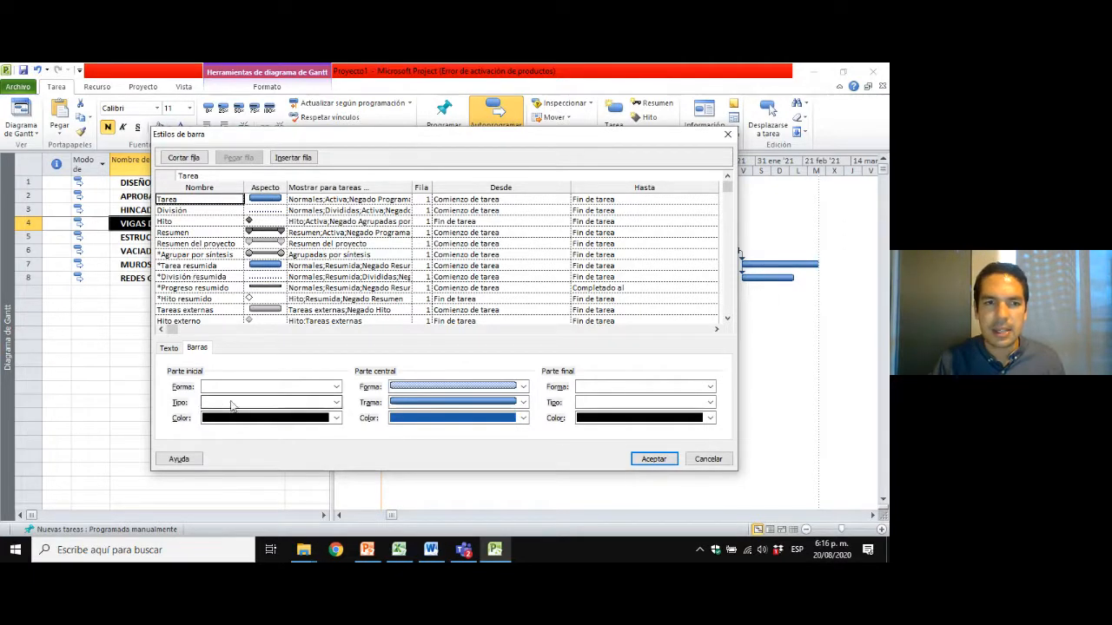
left_click(198, 348)
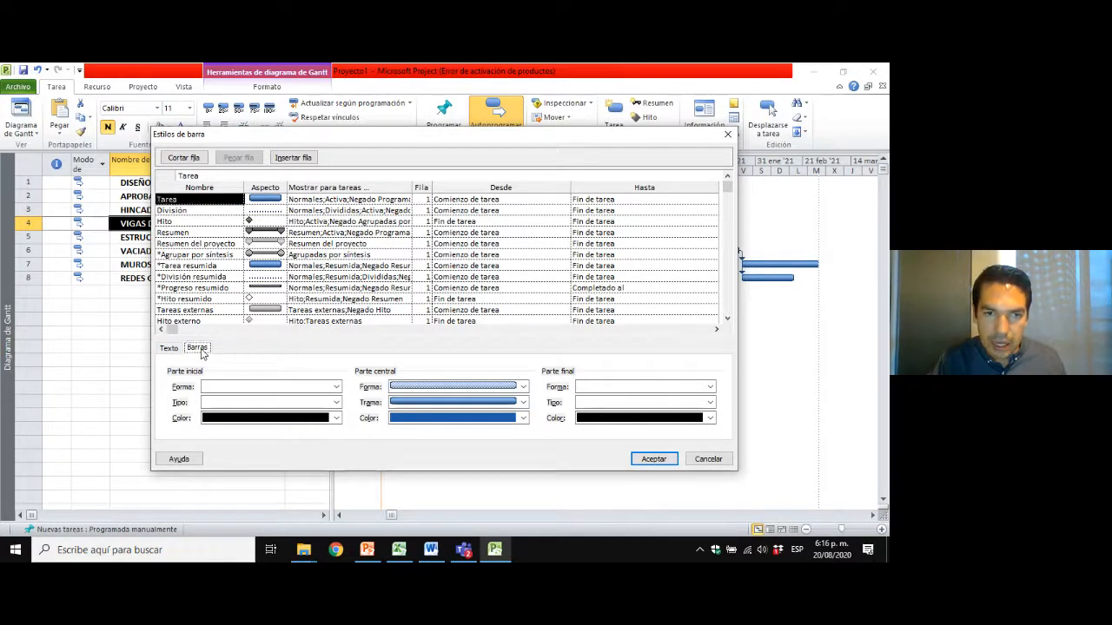
left_click(479, 418)
left_click(481, 438)
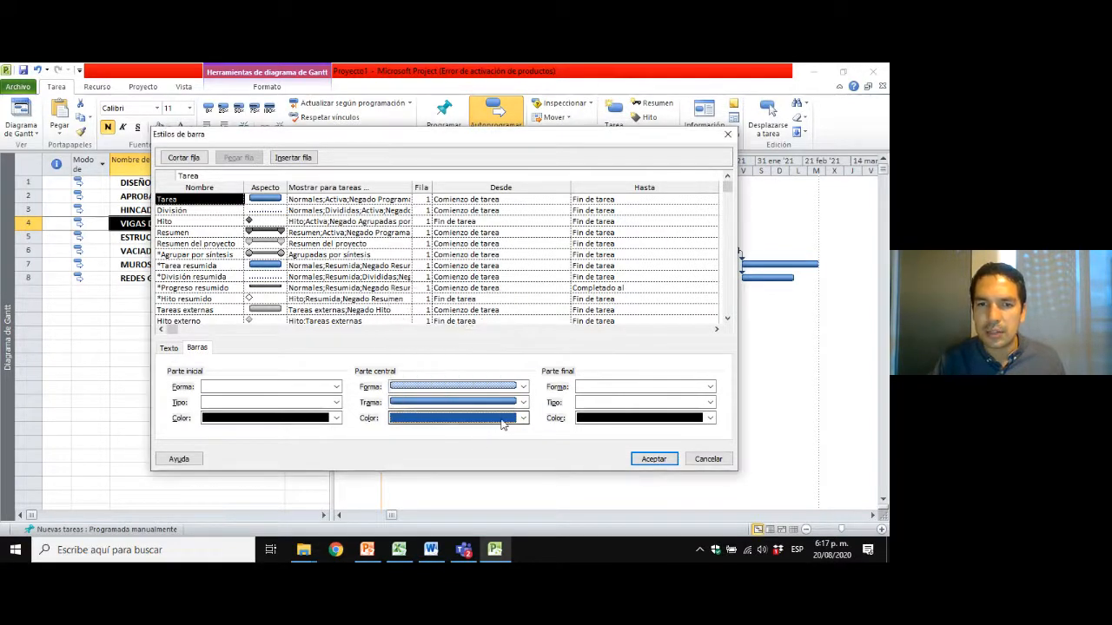
Set the Derecha text of the Tarea bar style to Nombre and apply the bar styles.
left_click(171, 349)
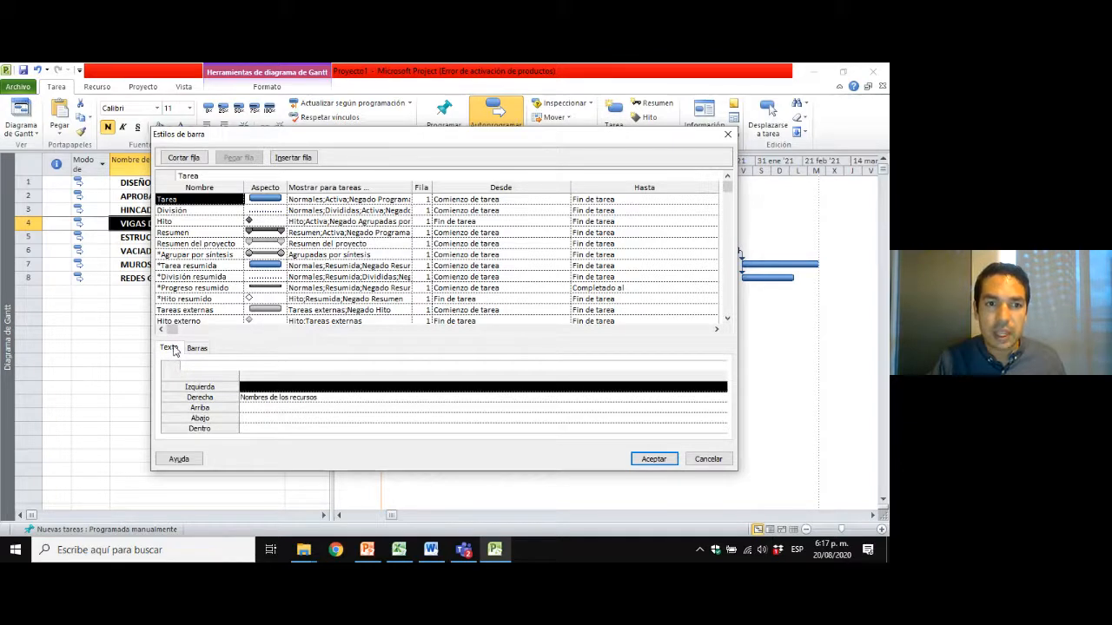
left_click(222, 398)
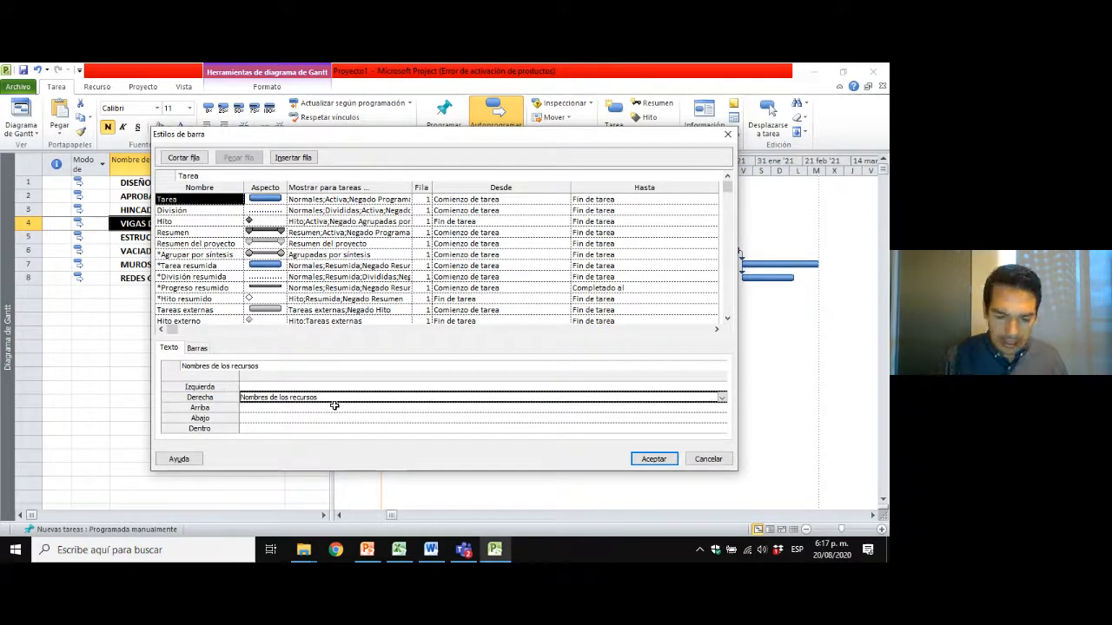
type("Nombe")
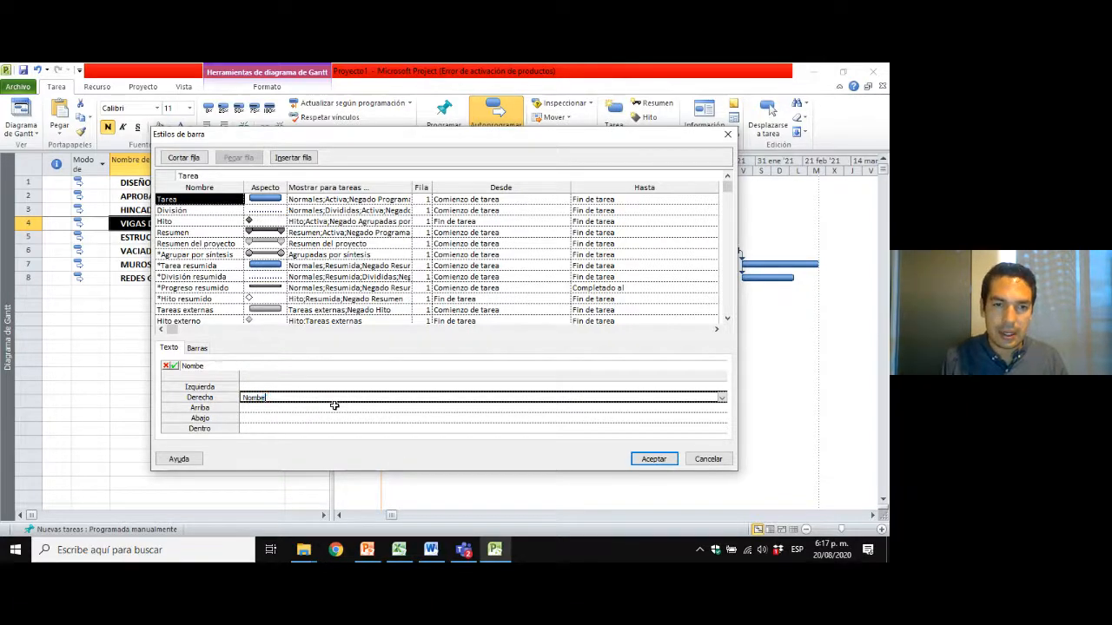
key("Return")
key("Return")
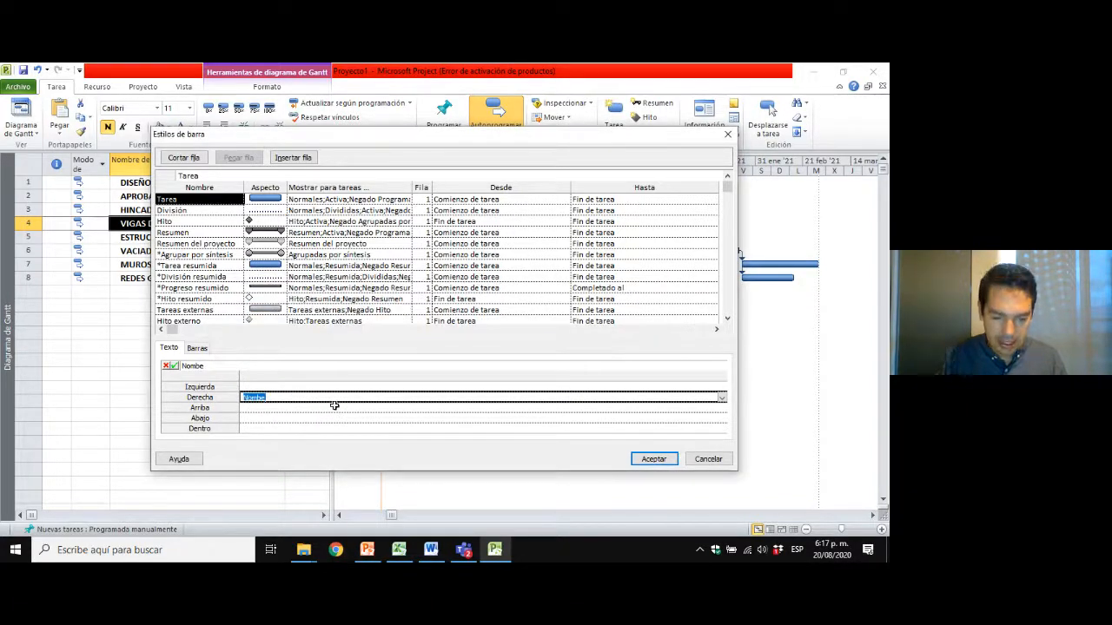
type("No")
key("Return")
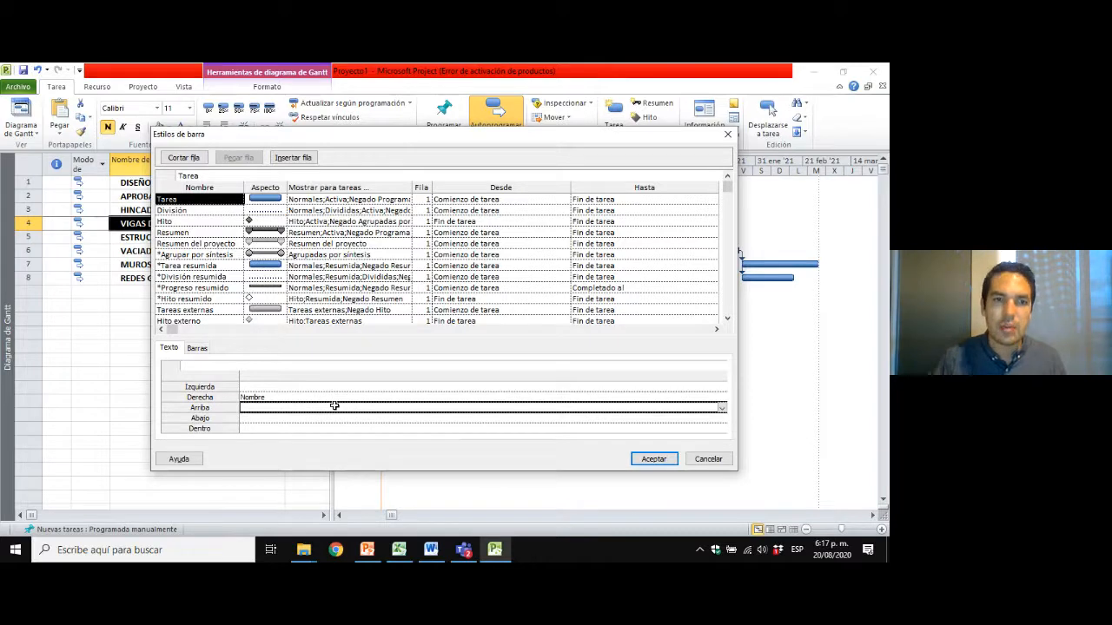
left_click(330, 397)
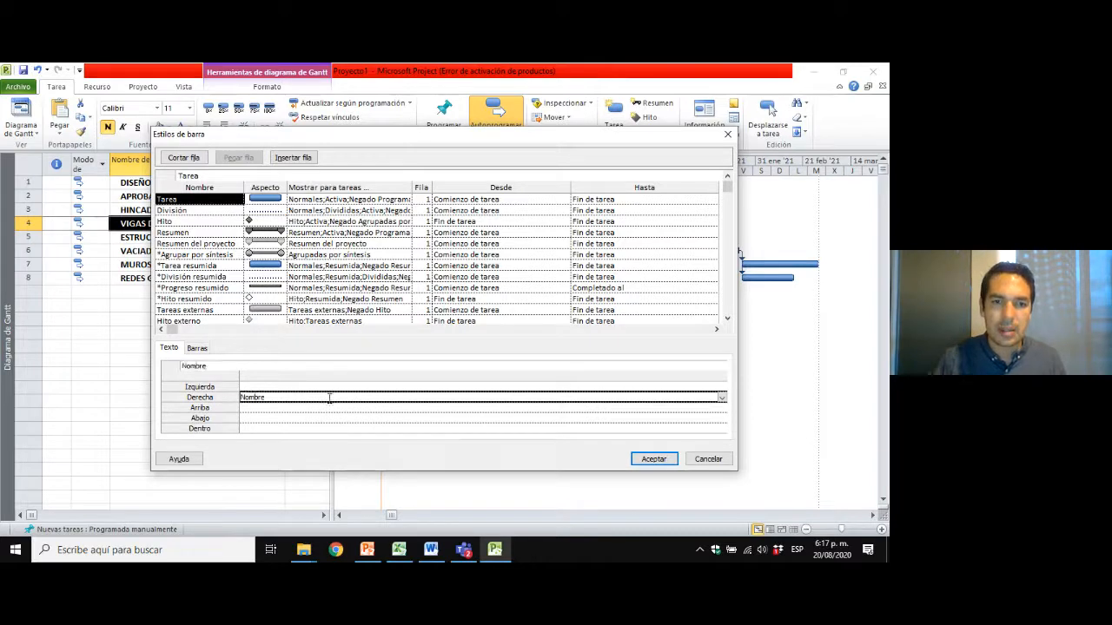
left_click(654, 459)
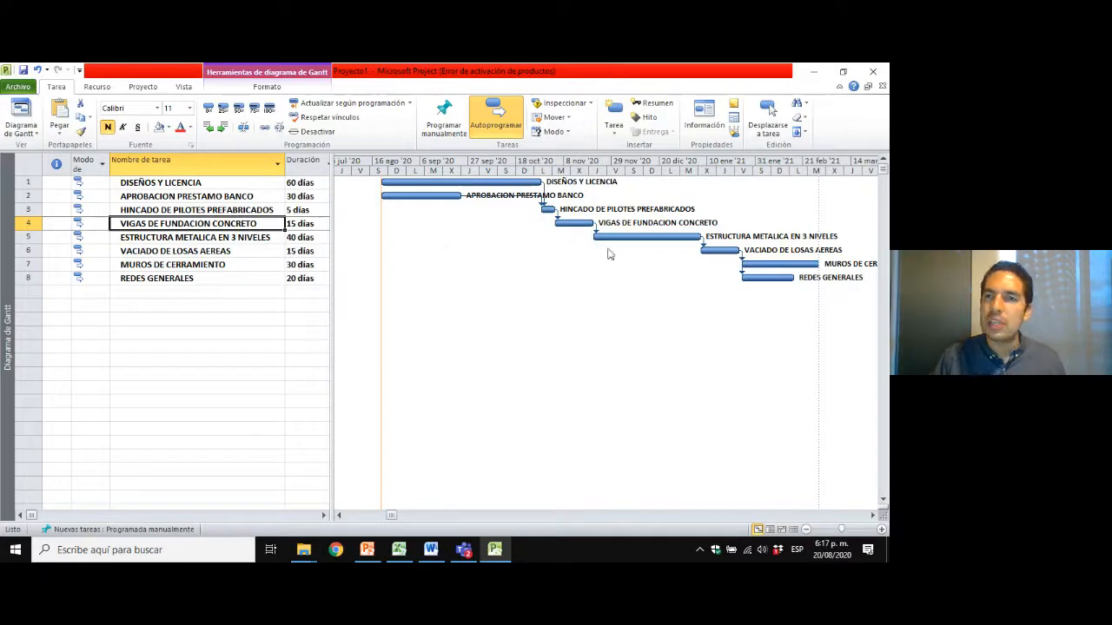
Set the Dentro text of the Tarea bar style to Duración in Estilos de barra and apply it.
right_click(431, 246)
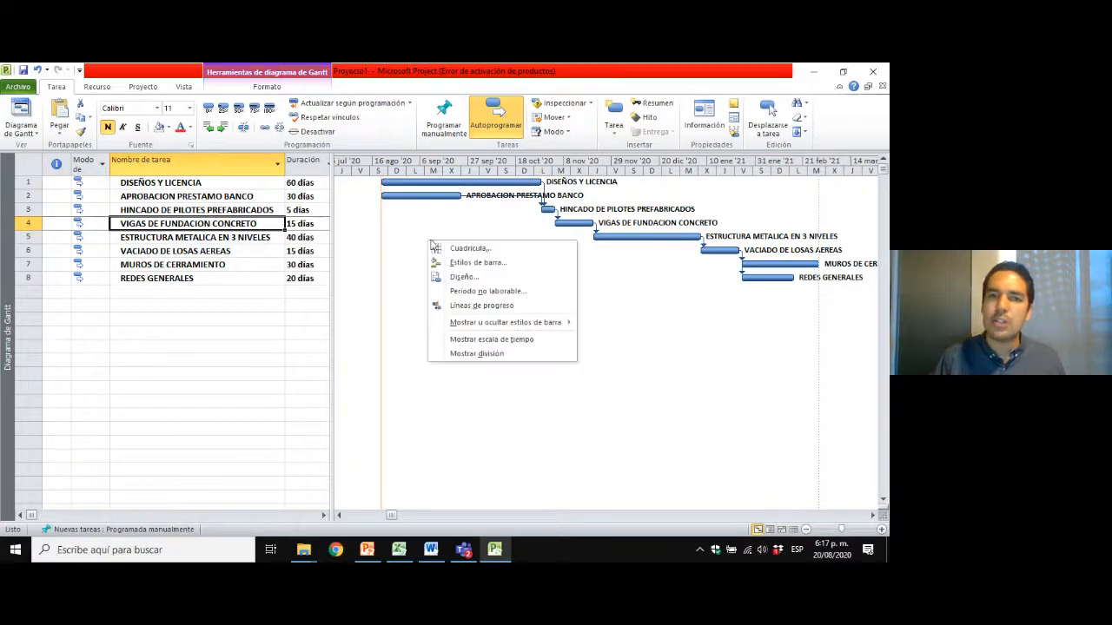
left_click(483, 263)
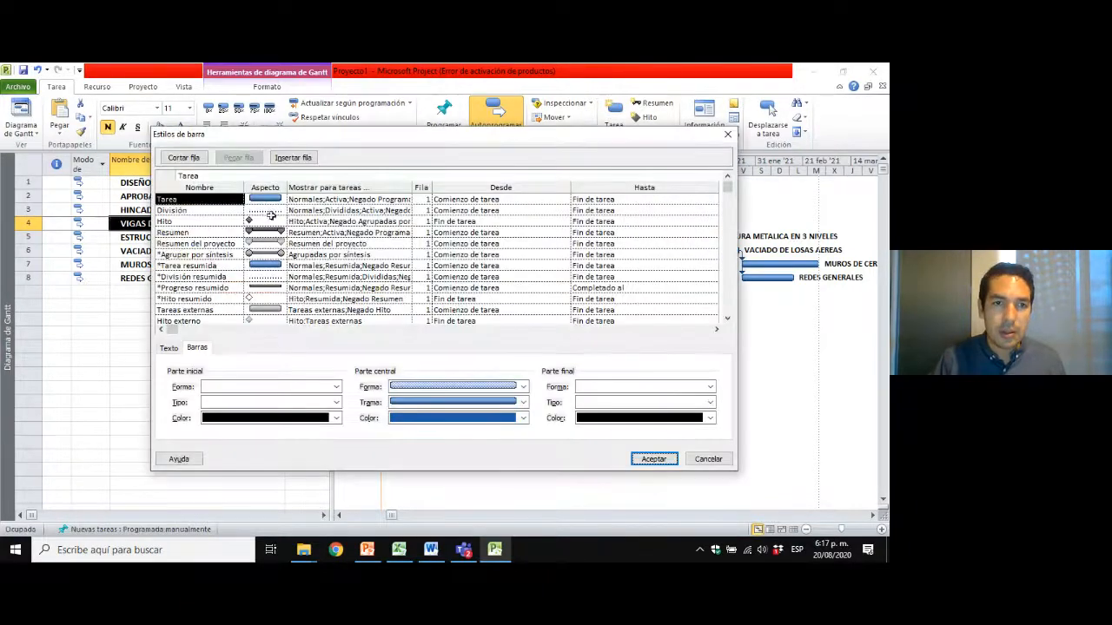
left_click(168, 347)
left_click(224, 396)
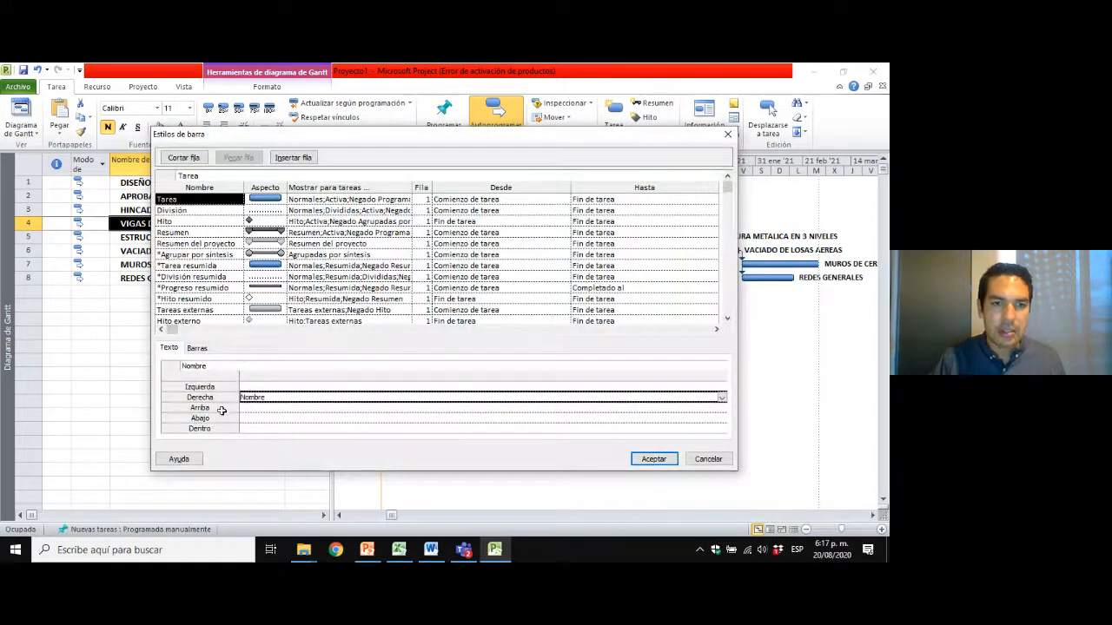
left_click(248, 427)
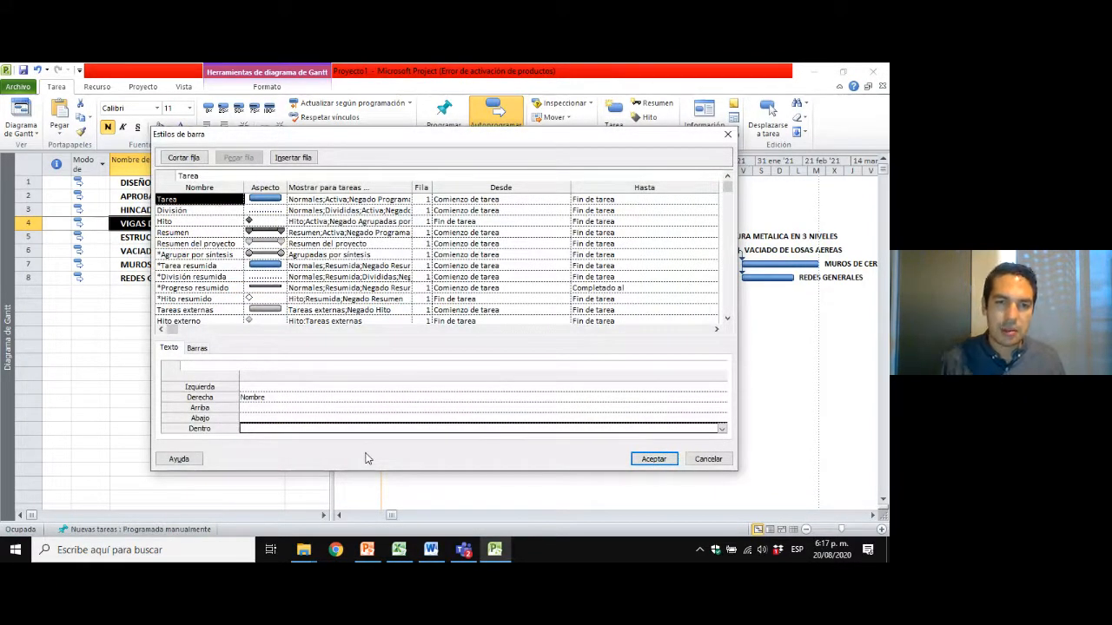
type("Duración")
key("Return")
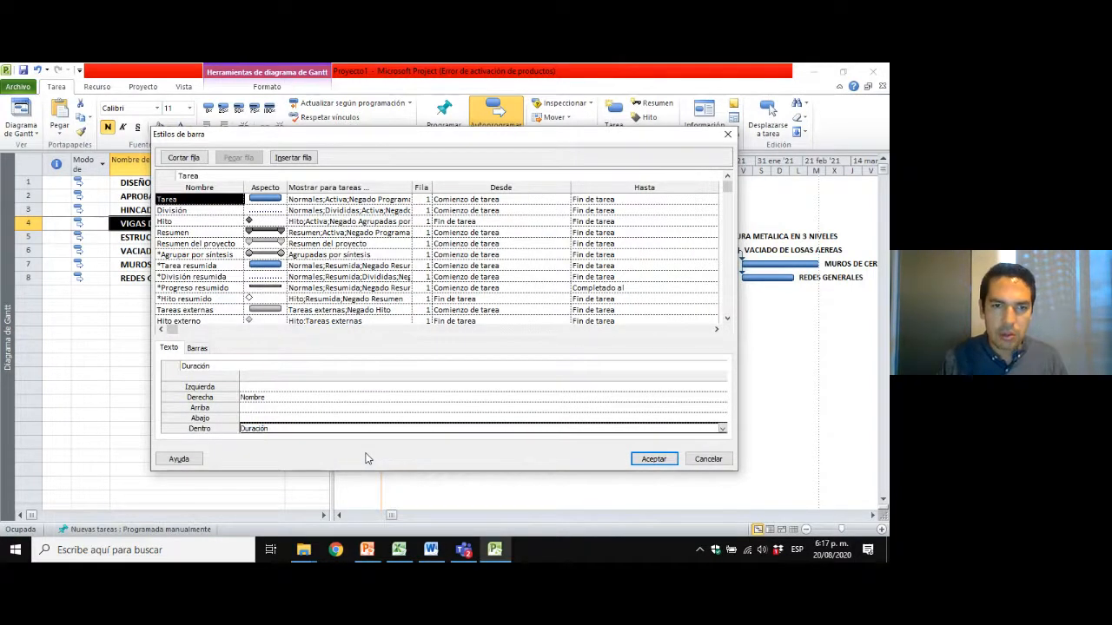
left_click(657, 460)
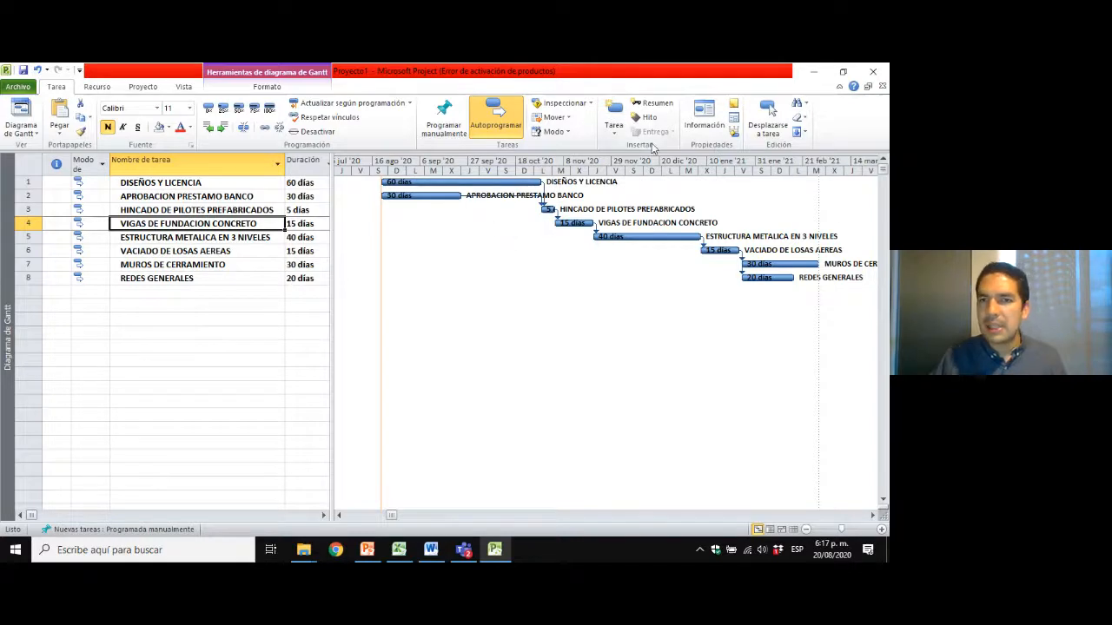
Set the Gantt chart's Columna del nivel inferior gridlines to a dotted line type in the Cuadrícula settings and apply it.
right_click(494, 237)
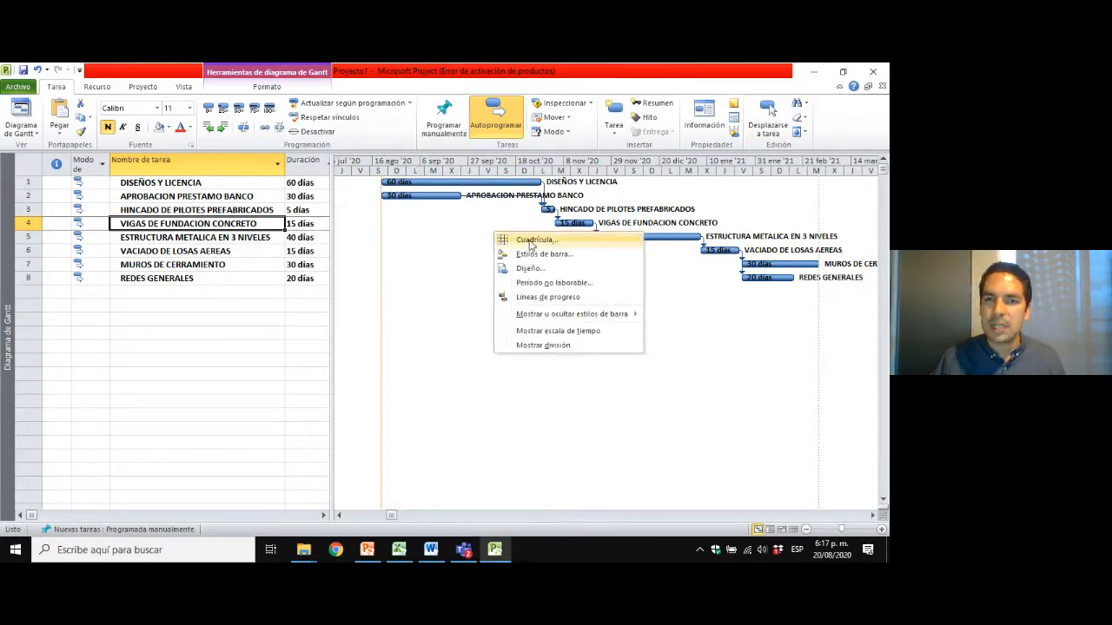
right_click(459, 259)
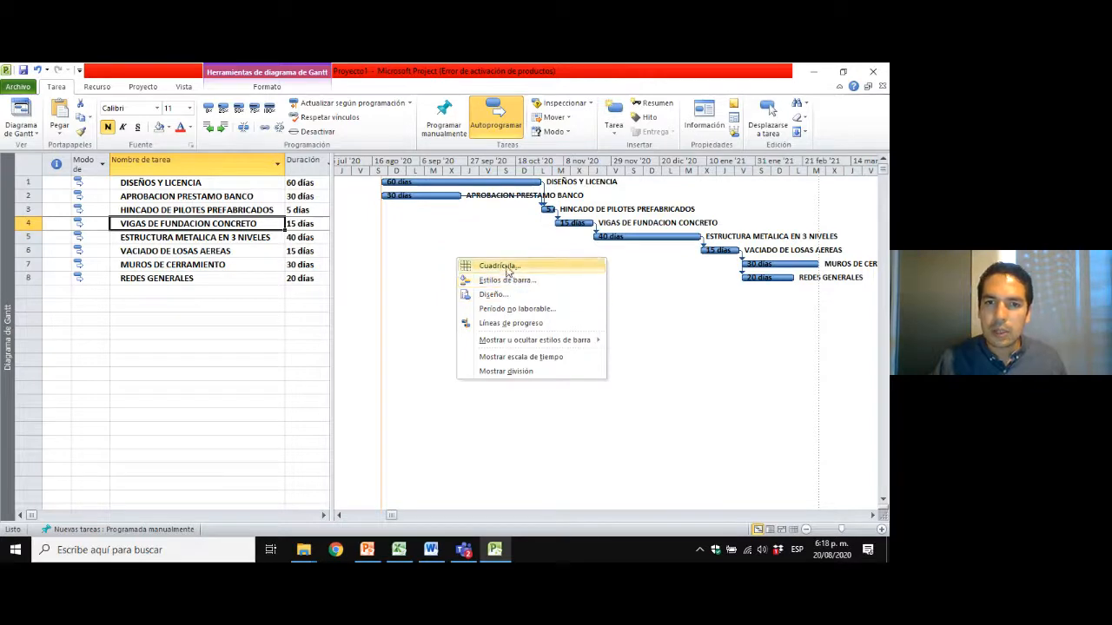
left_click(500, 266)
left_click(325, 276)
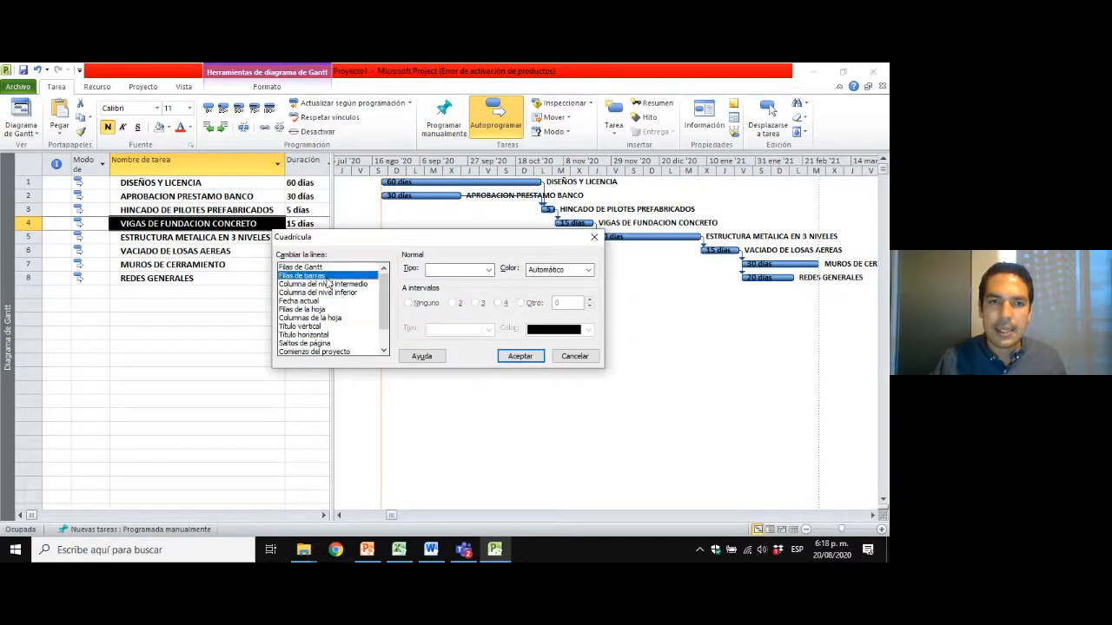
left_click(337, 285)
left_click(339, 293)
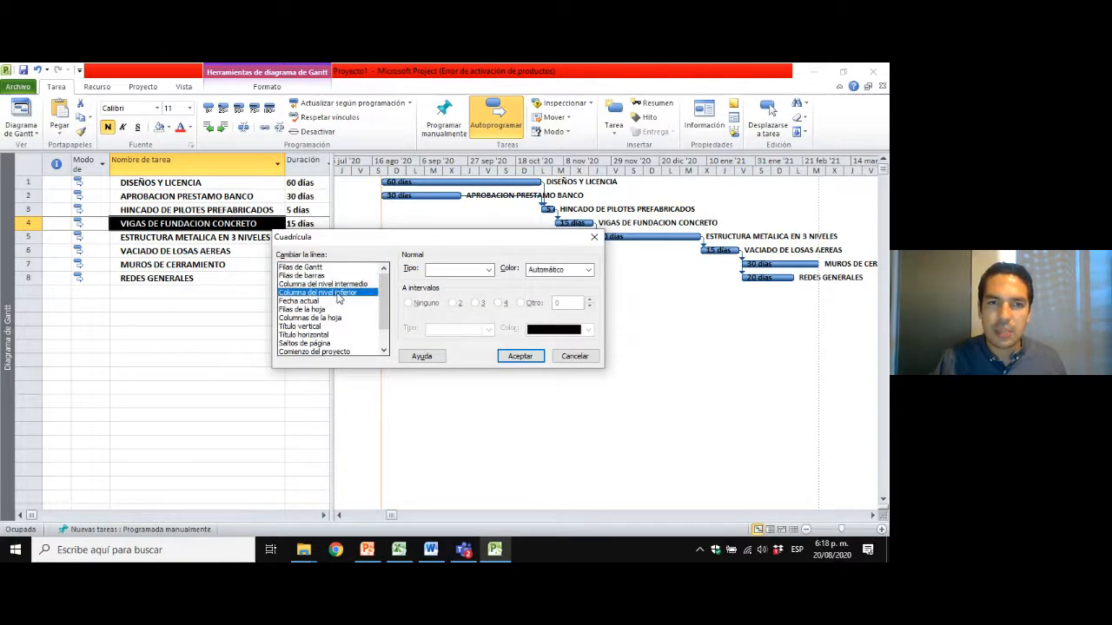
left_click(440, 274)
left_click(458, 312)
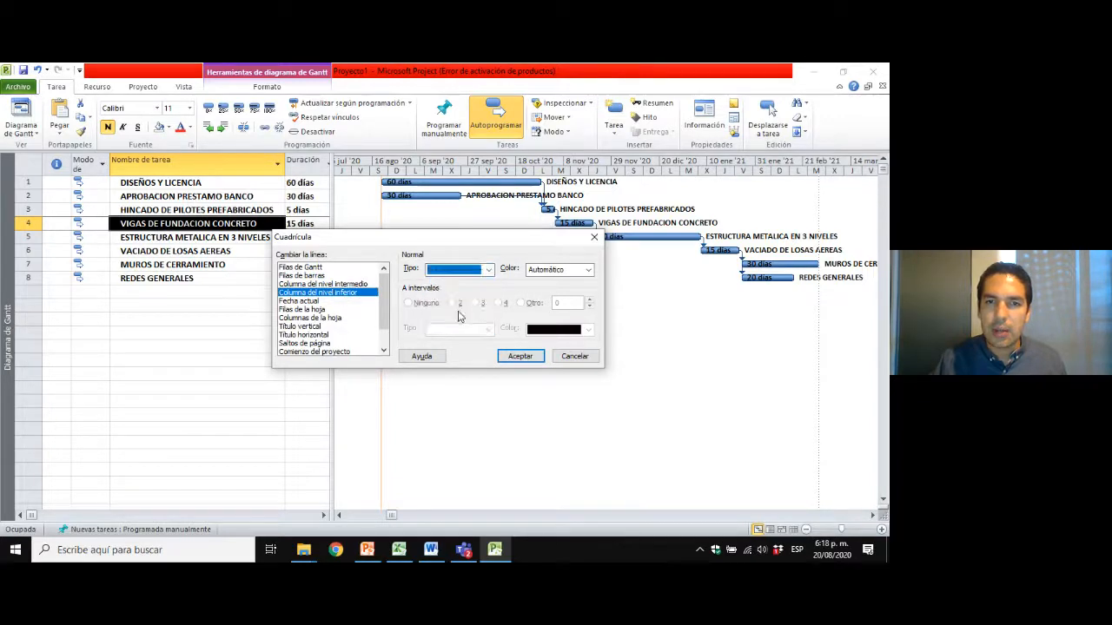
left_click(518, 357)
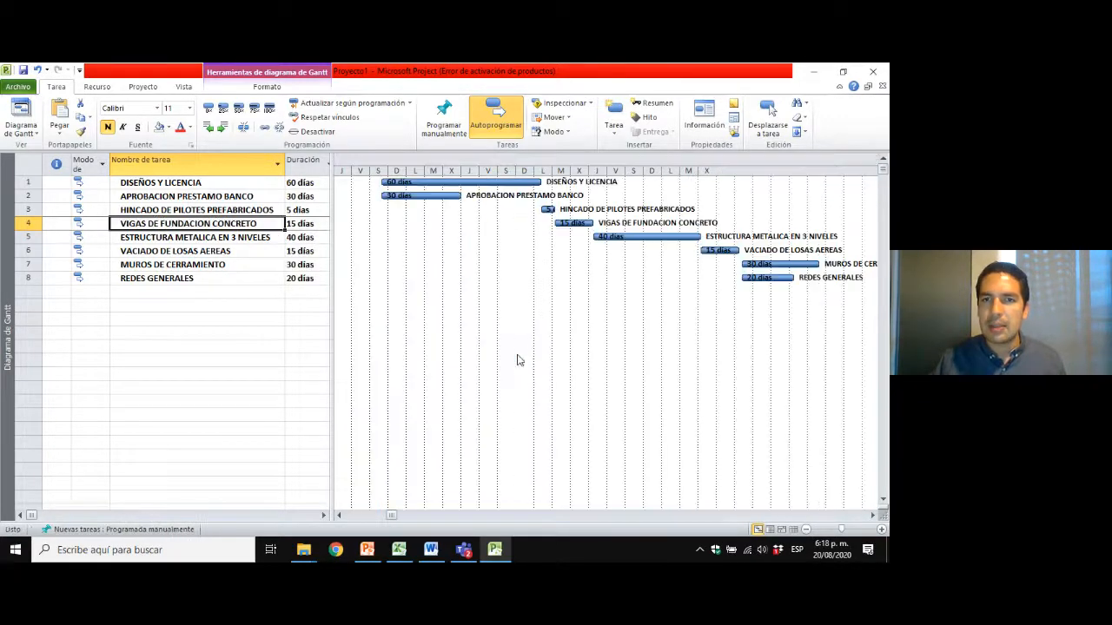
Choose a line type for the Filas de barras gridlines in the Cuadrícula settings and apply it.
right_click(446, 239)
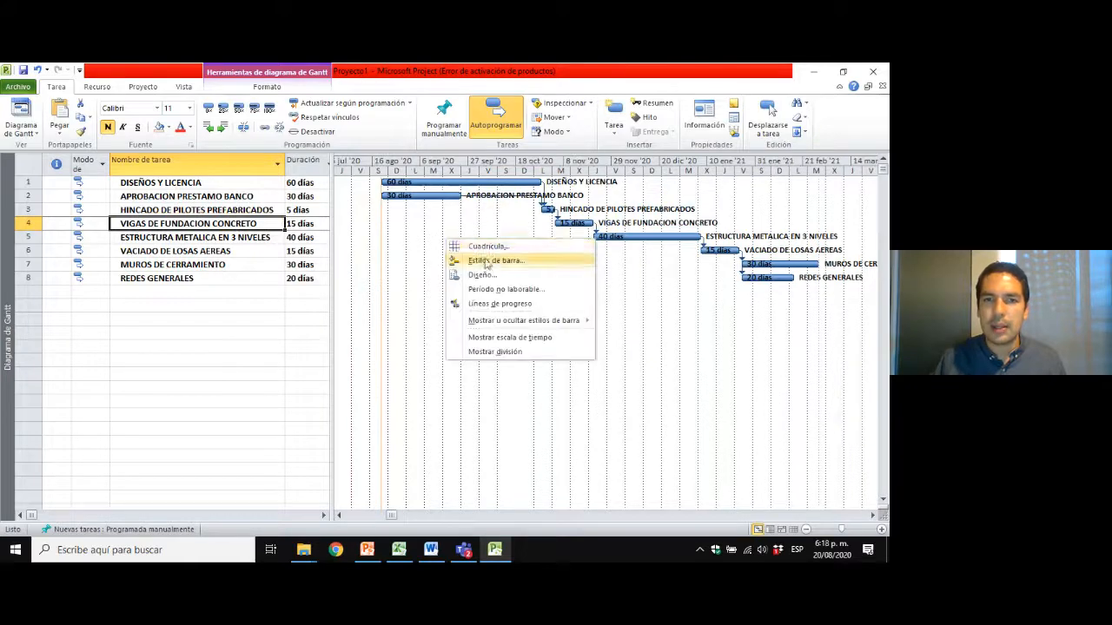
left_click(473, 243)
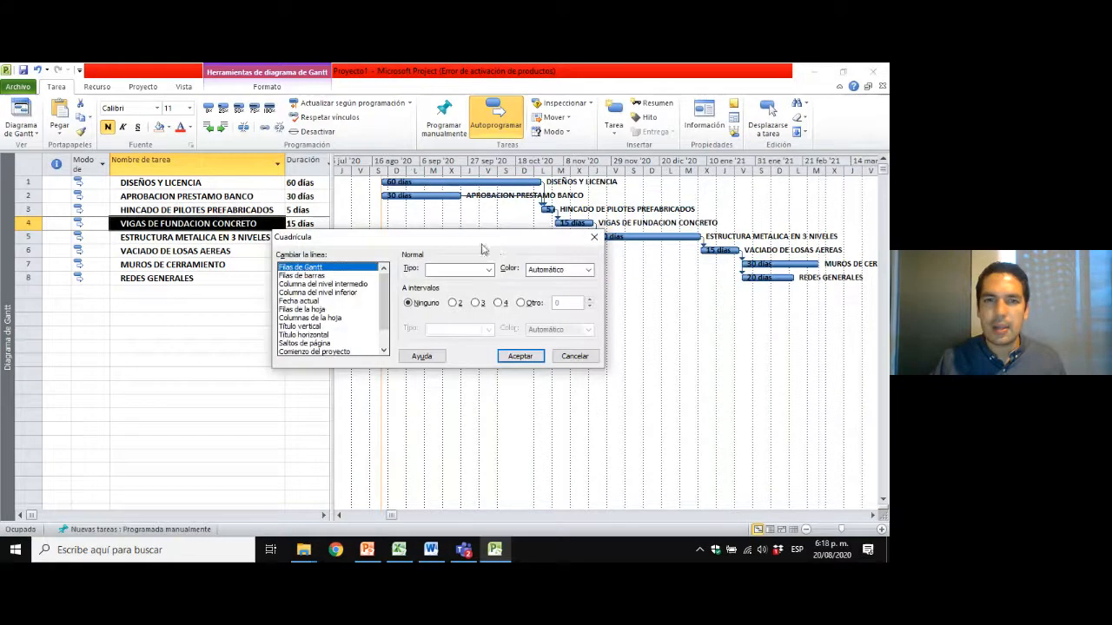
left_click(336, 276)
left_click(469, 273)
left_click(461, 318)
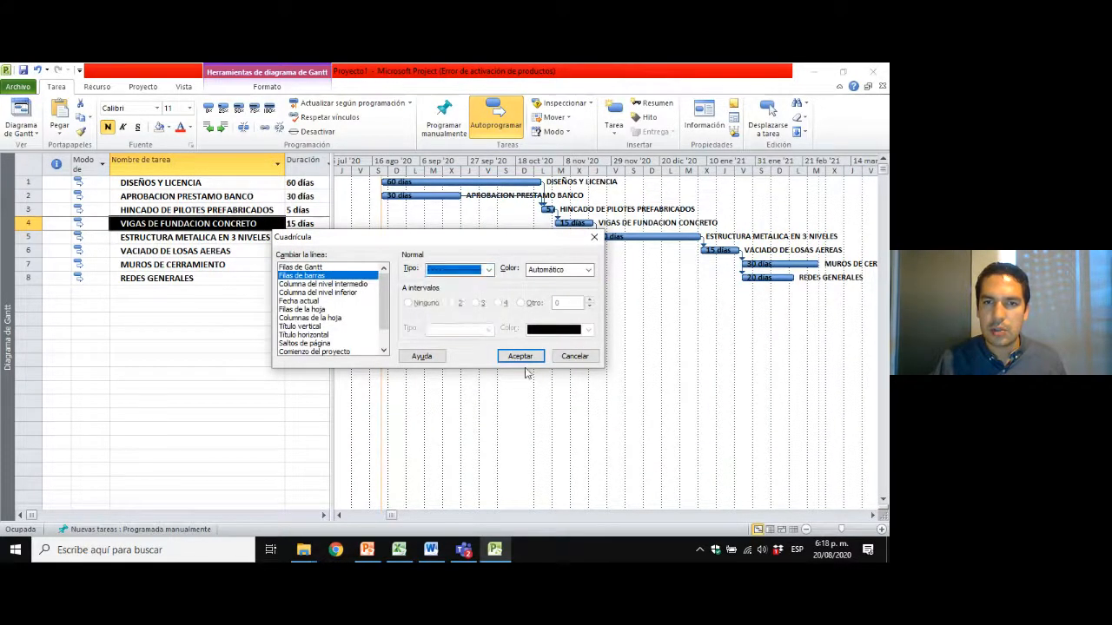
left_click(522, 357)
right_click(508, 247)
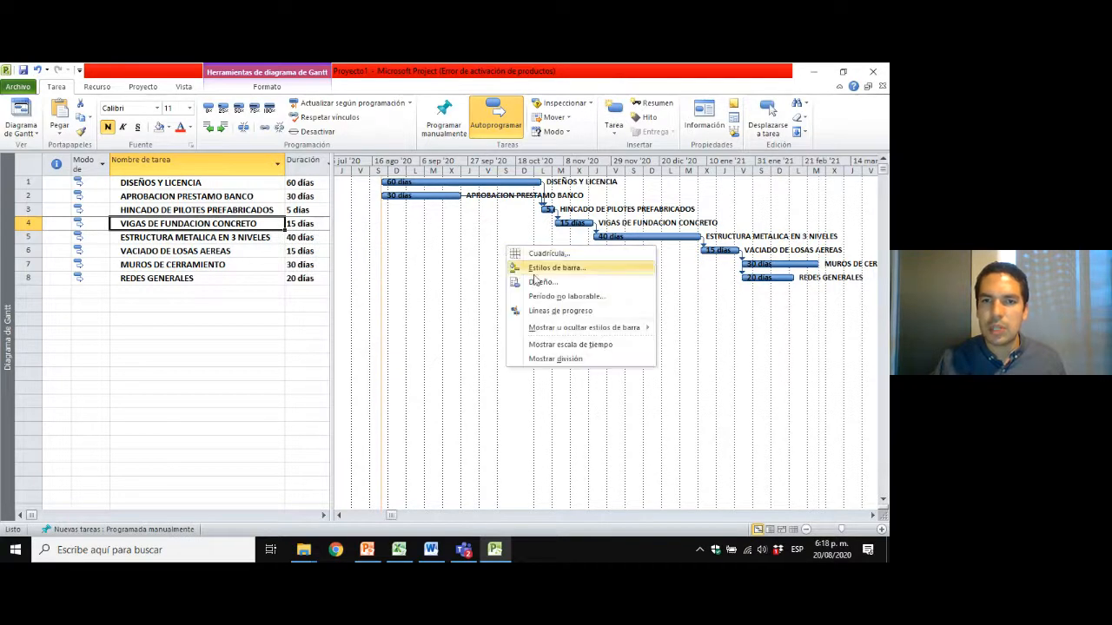
left_click(490, 259)
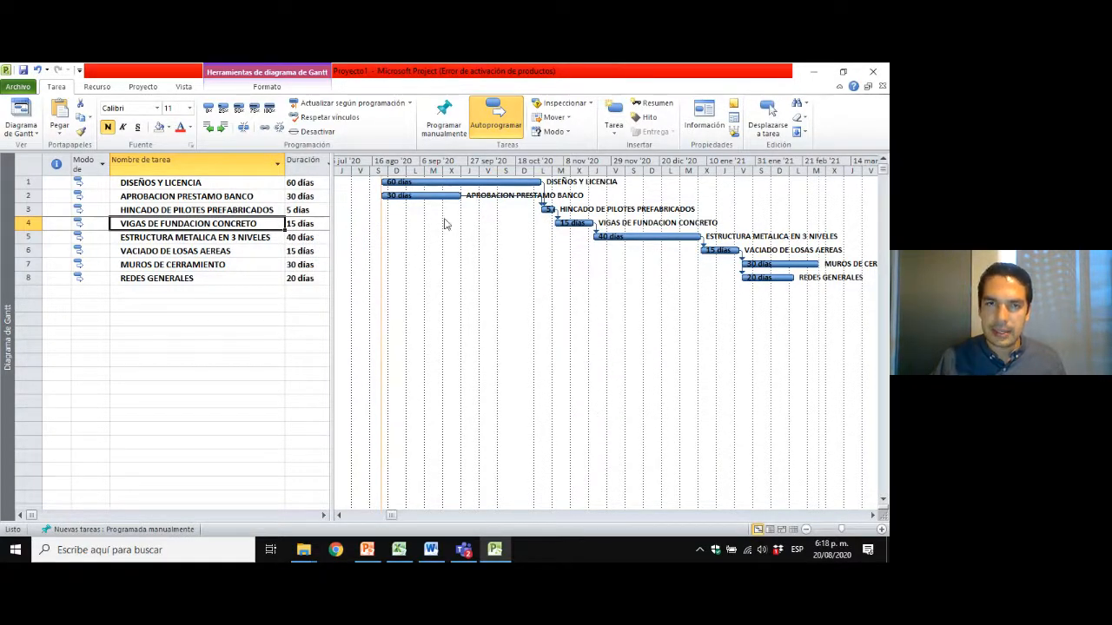
left_click_drag(325, 239, 320, 236)
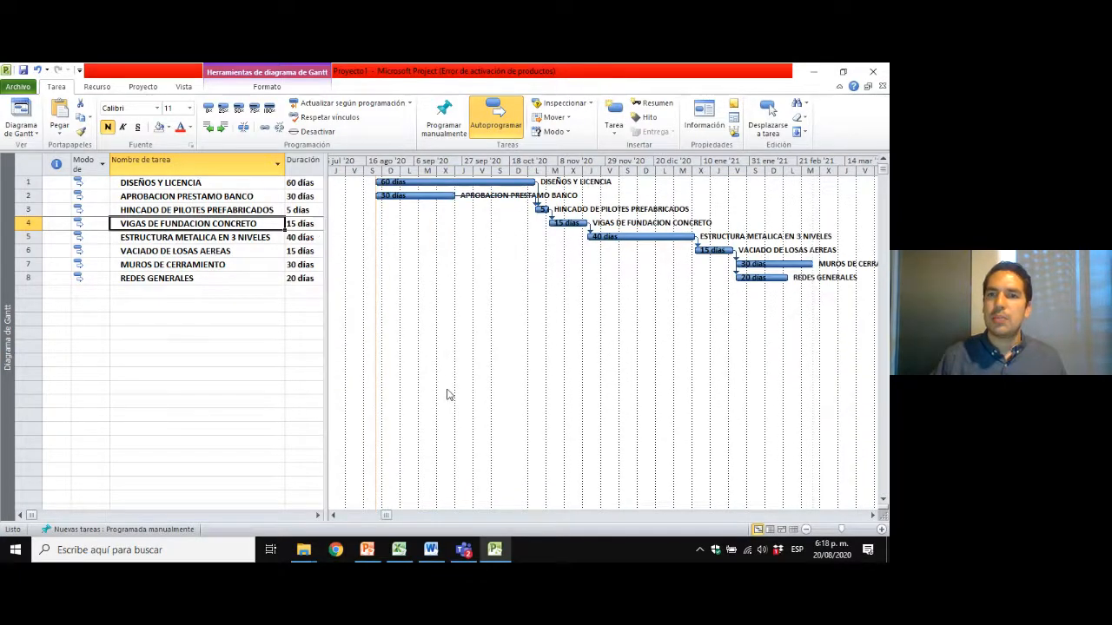
left_click(191, 181)
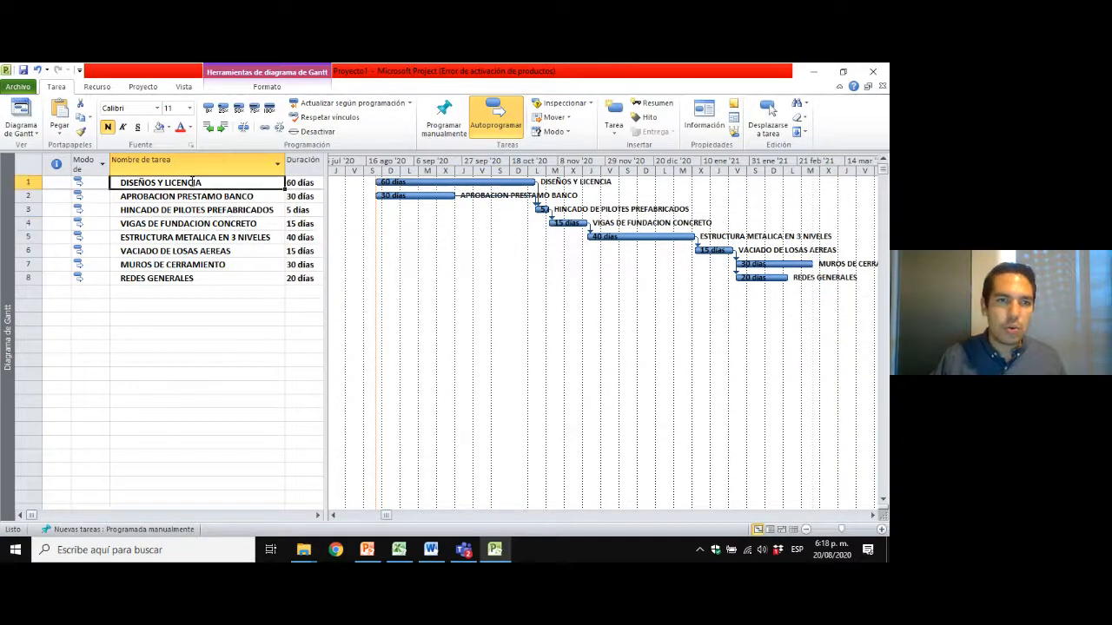
left_click(190, 196)
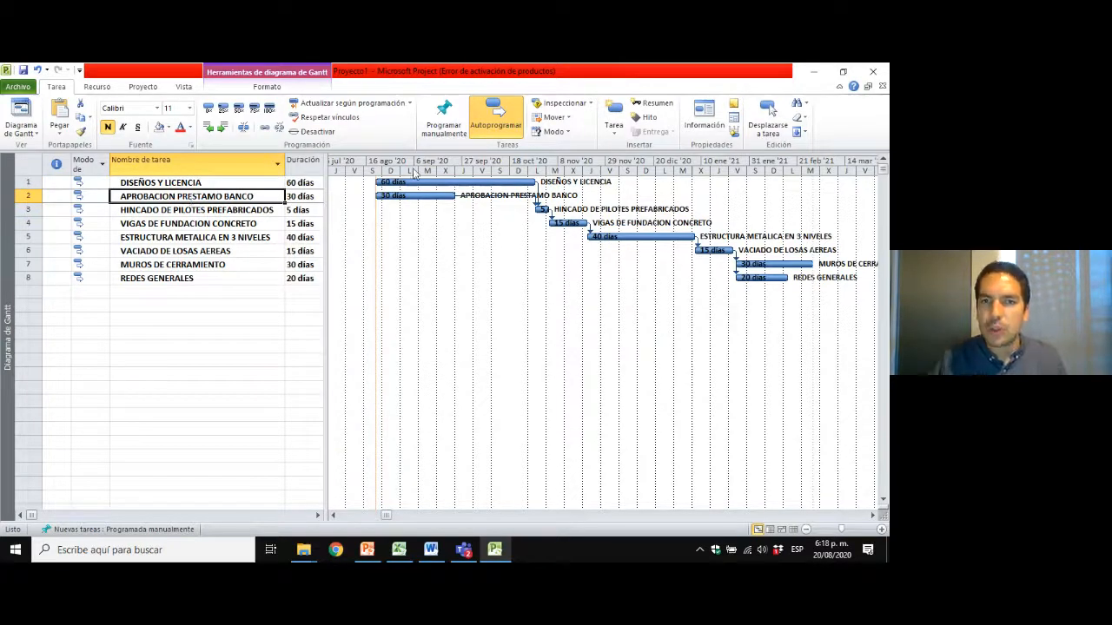
left_click(222, 223)
left_click(218, 263)
left_click(218, 292)
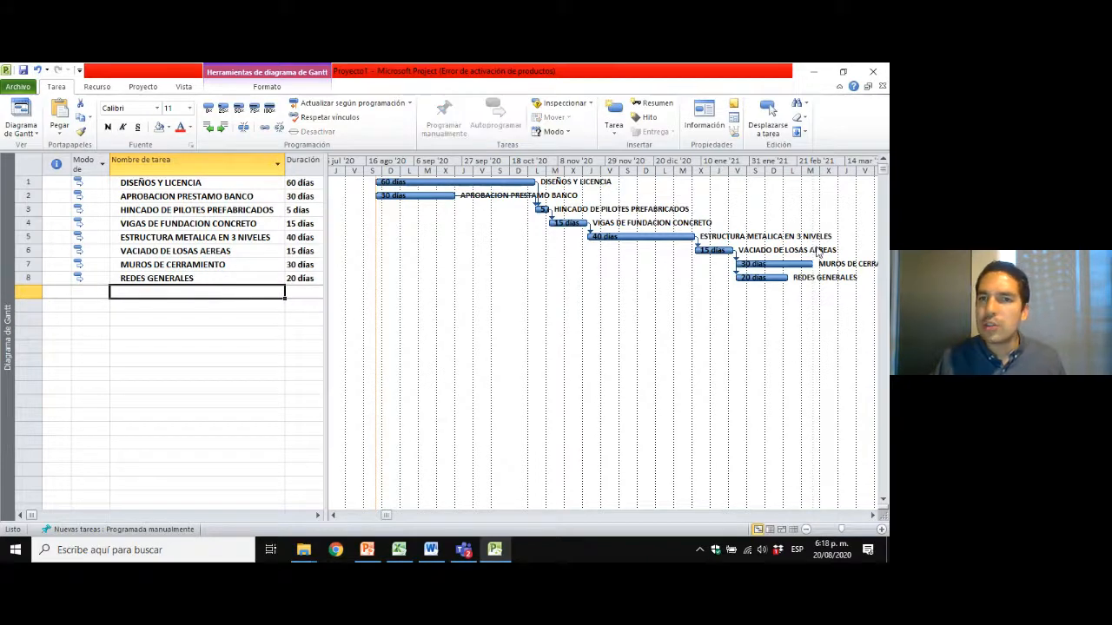
Open the project information and examine the project statistics for start, finish, duration, work and cost, then close them.
left_click(96, 87)
left_click(141, 88)
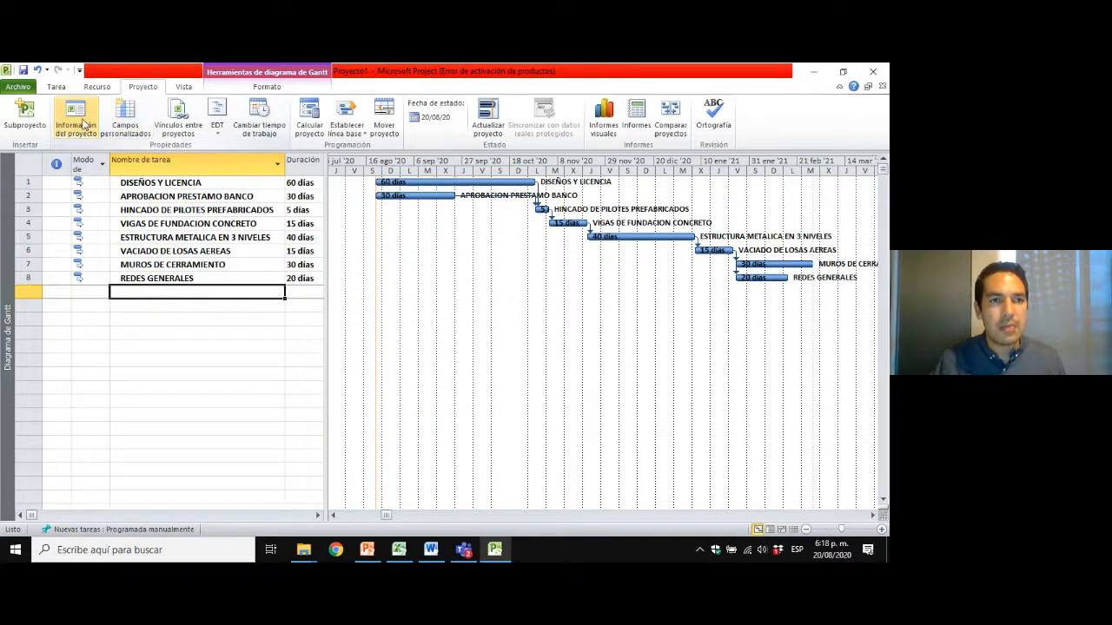
left_click(76, 121)
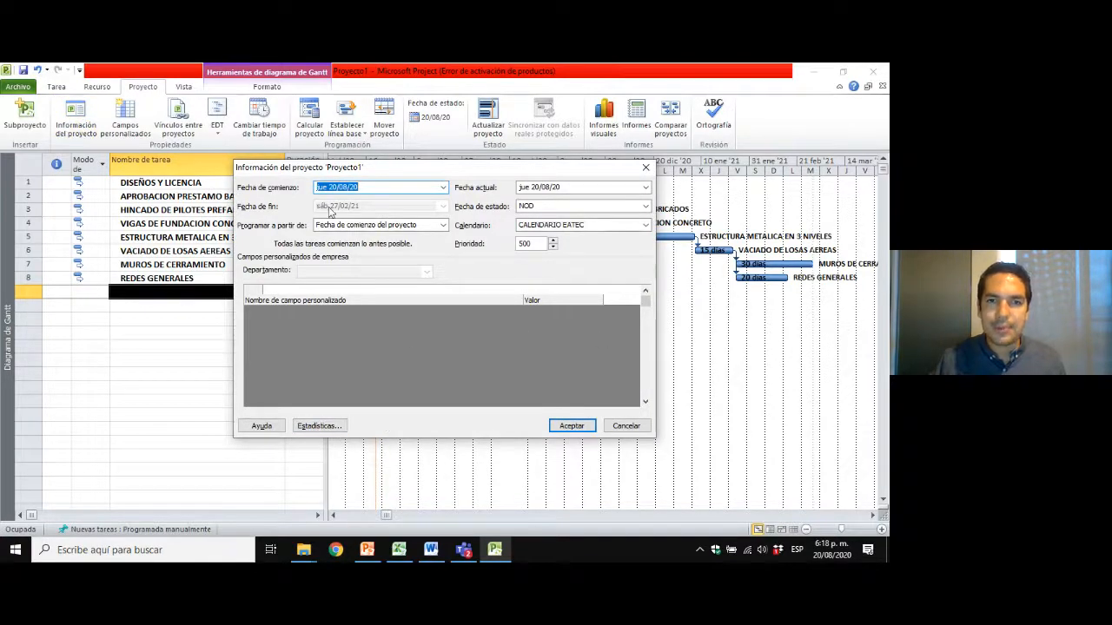
left_click(318, 426)
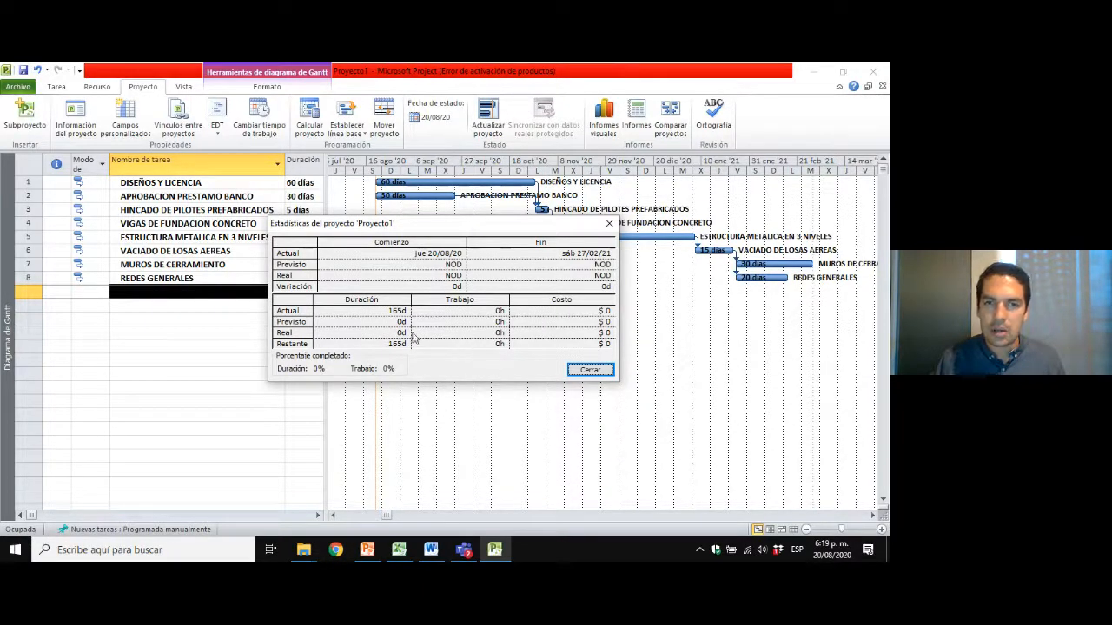
left_click(589, 371)
left_click(215, 238)
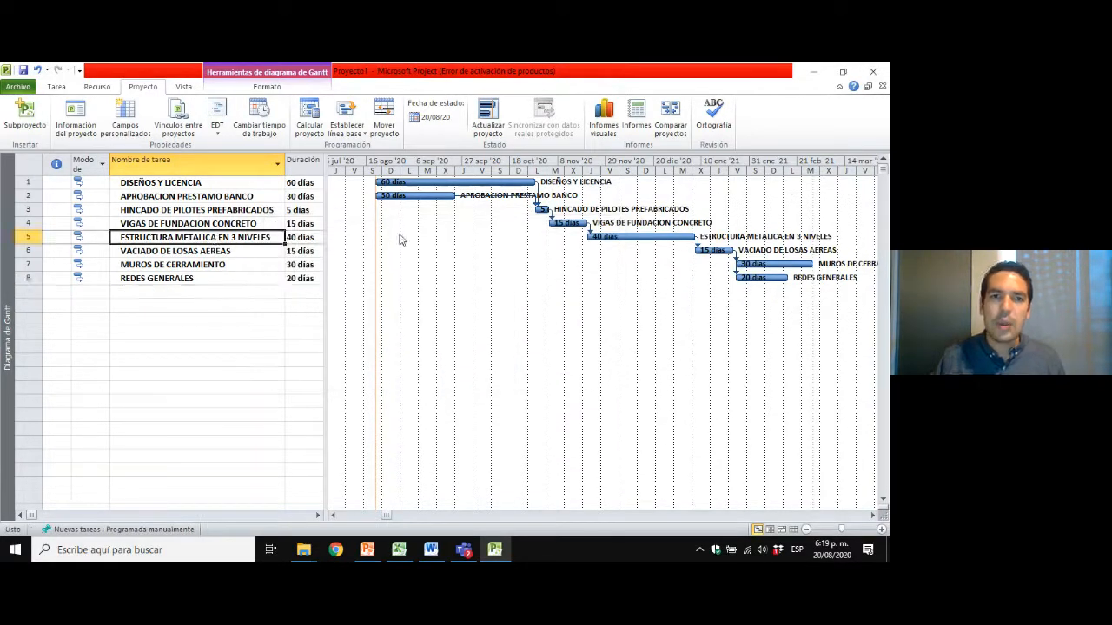
left_click(211, 223)
left_click(156, 197)
left_click(180, 235)
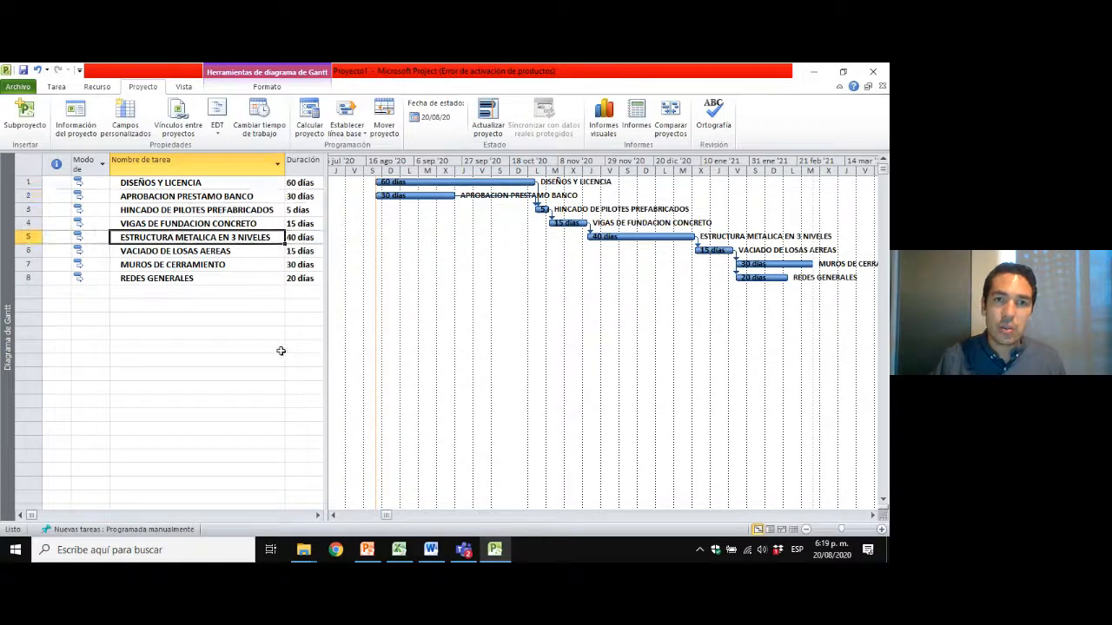
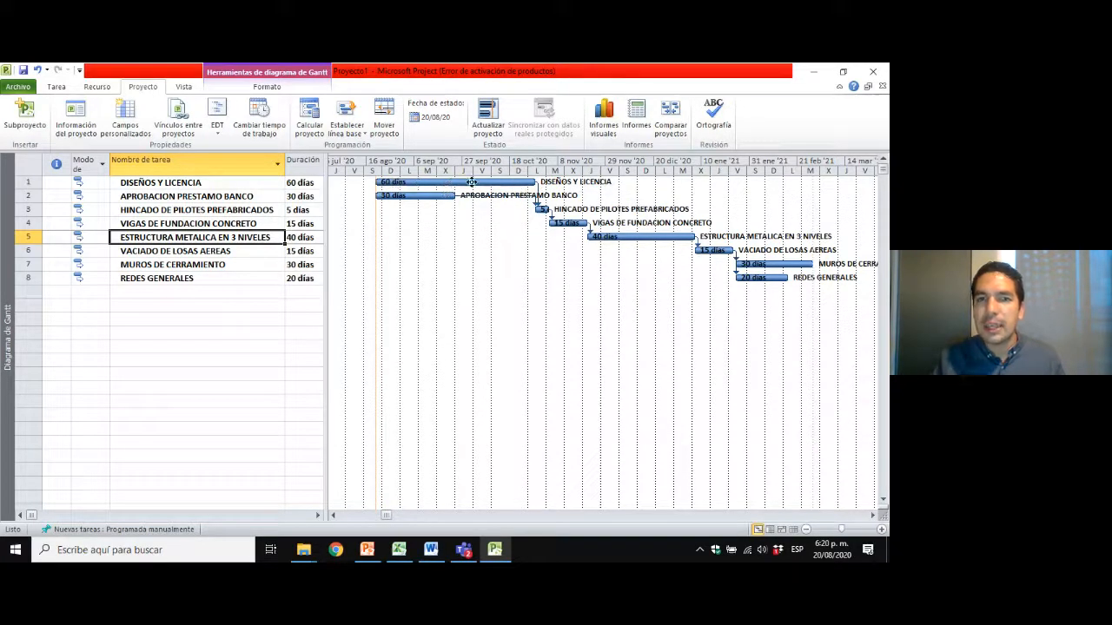
Display the critical tasks (Tareas críticas) bar style on the Gantt chart.
mouse_move(533, 182)
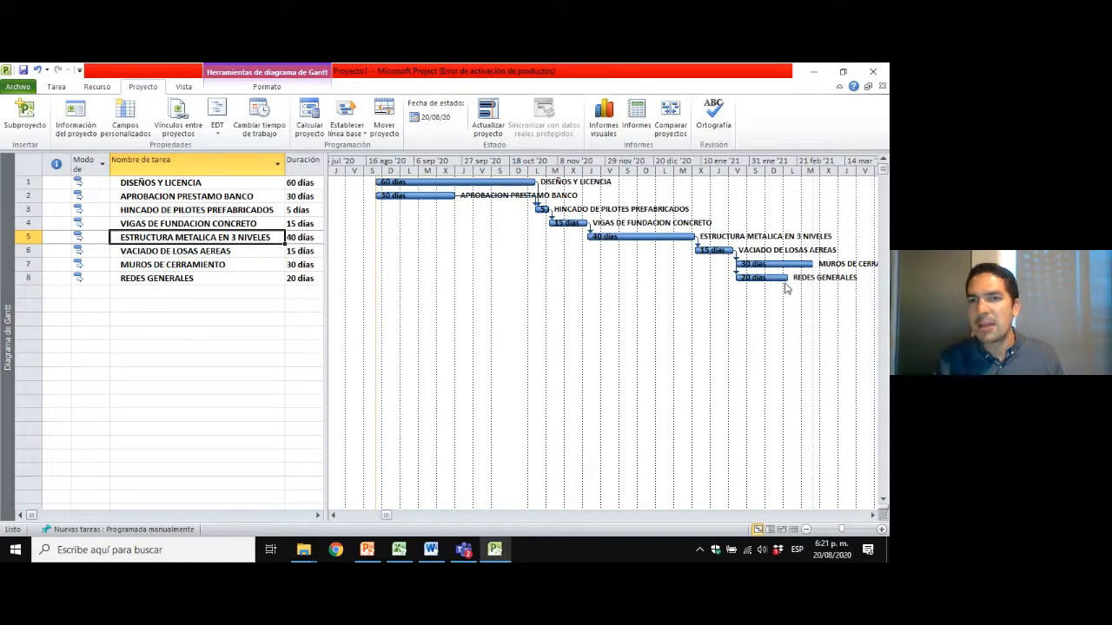
right_click(485, 232)
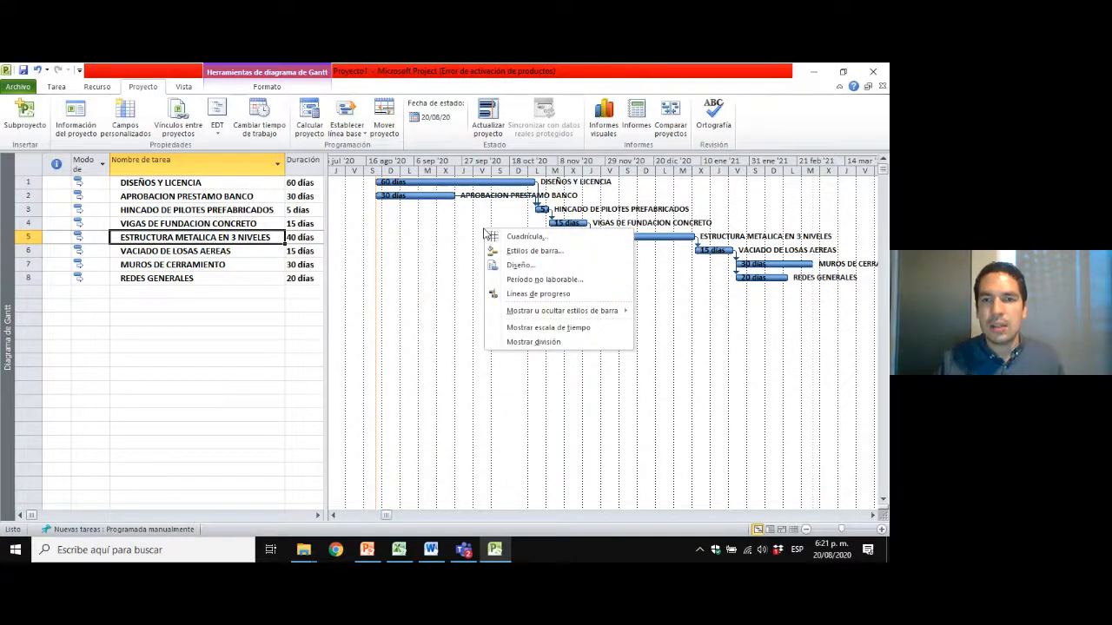
mouse_move(540, 313)
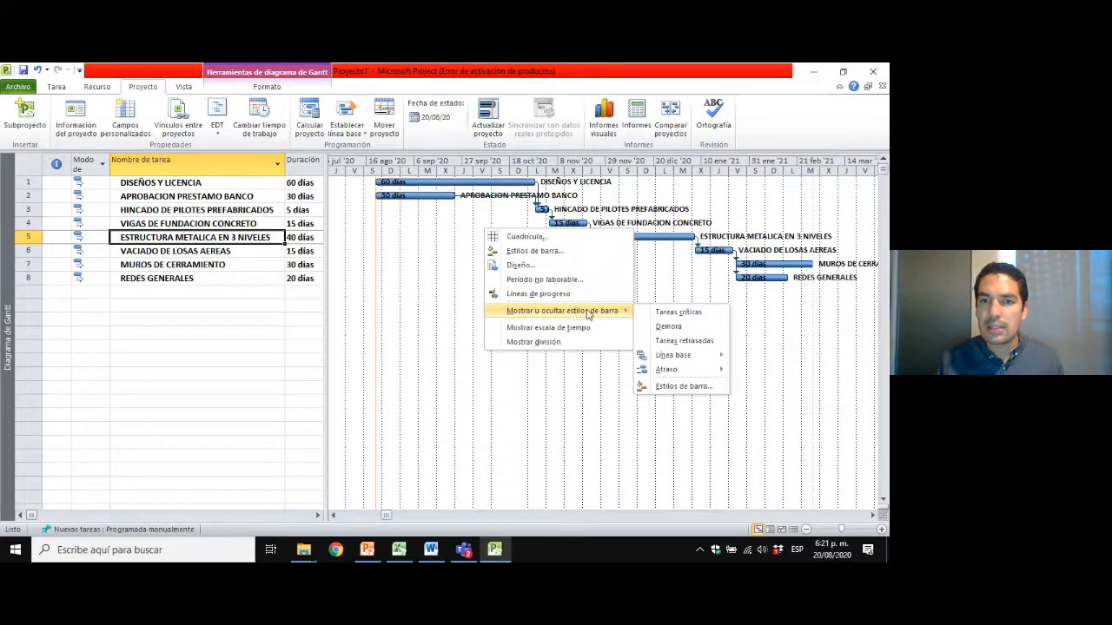
left_click(682, 314)
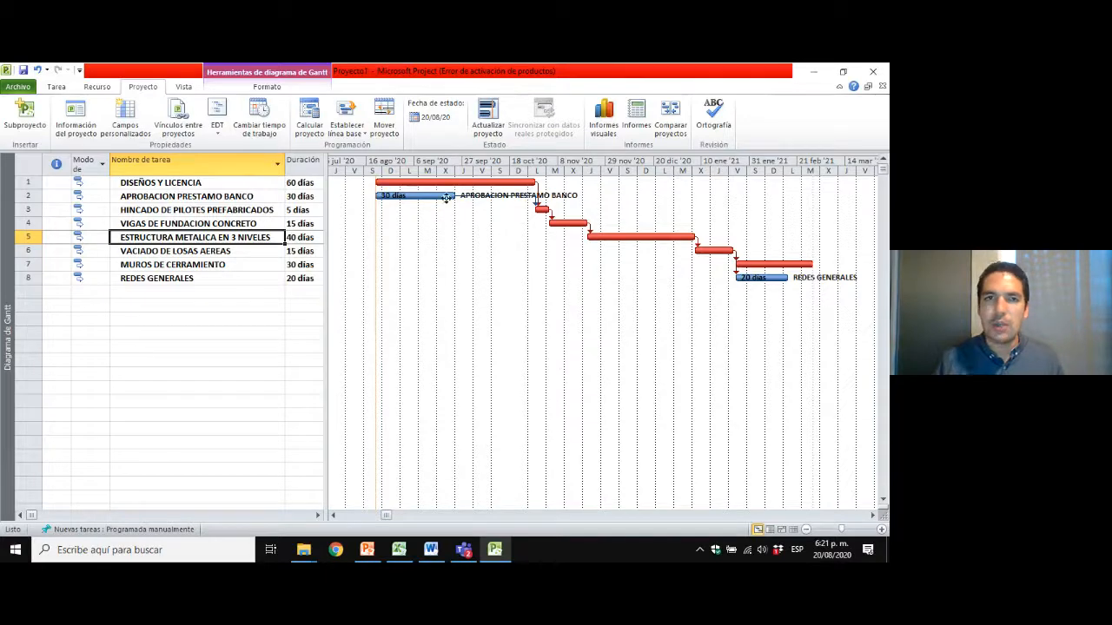
Set the Derecha text of the Tareas críticas bar style to Nombre in Estilos de barra.
right_click(512, 237)
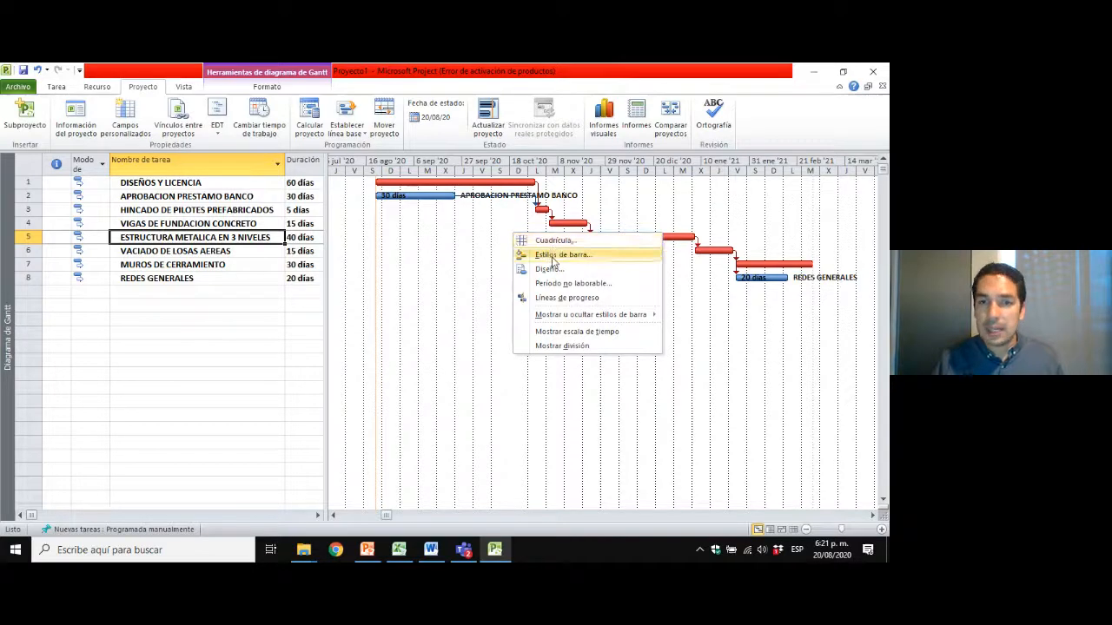
left_click(551, 257)
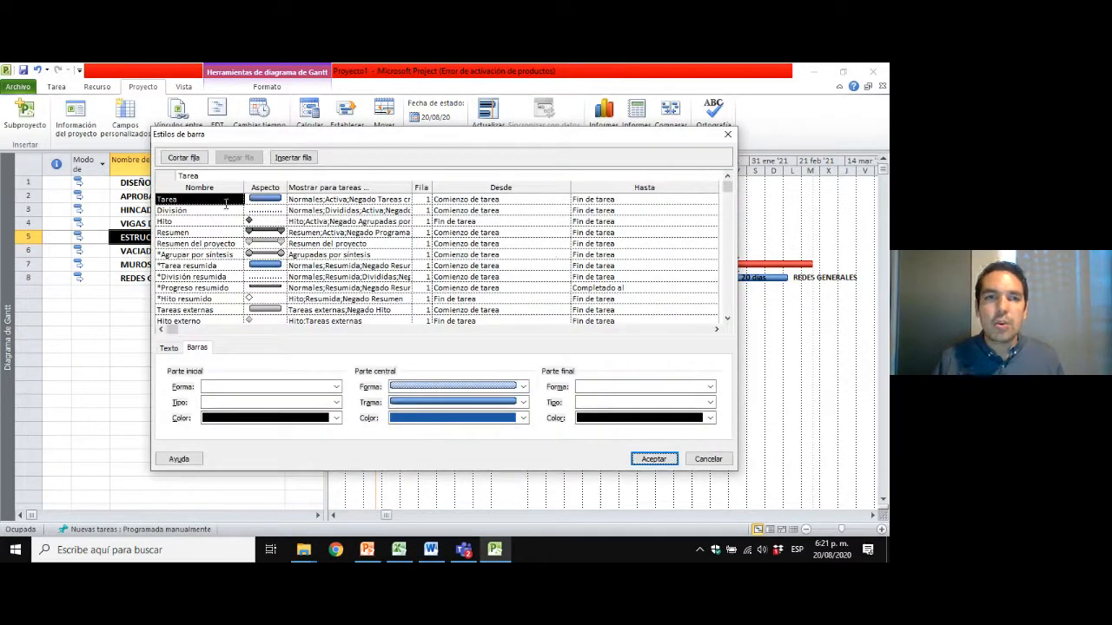
left_click(198, 211)
left_click(196, 200)
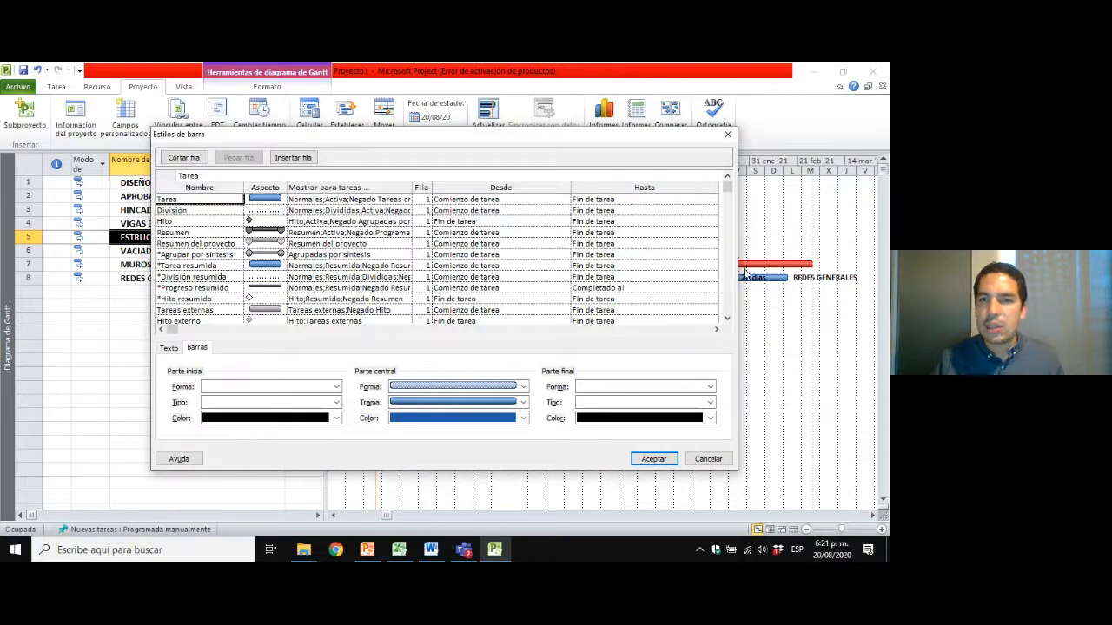
left_click(187, 222)
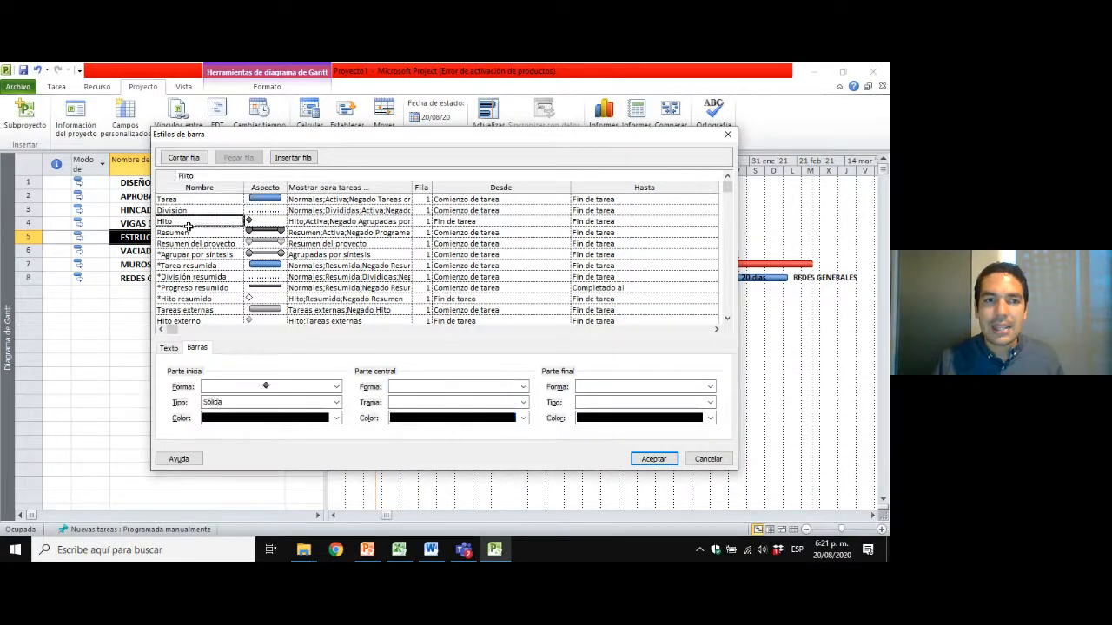
left_click(728, 318)
left_click(727, 318)
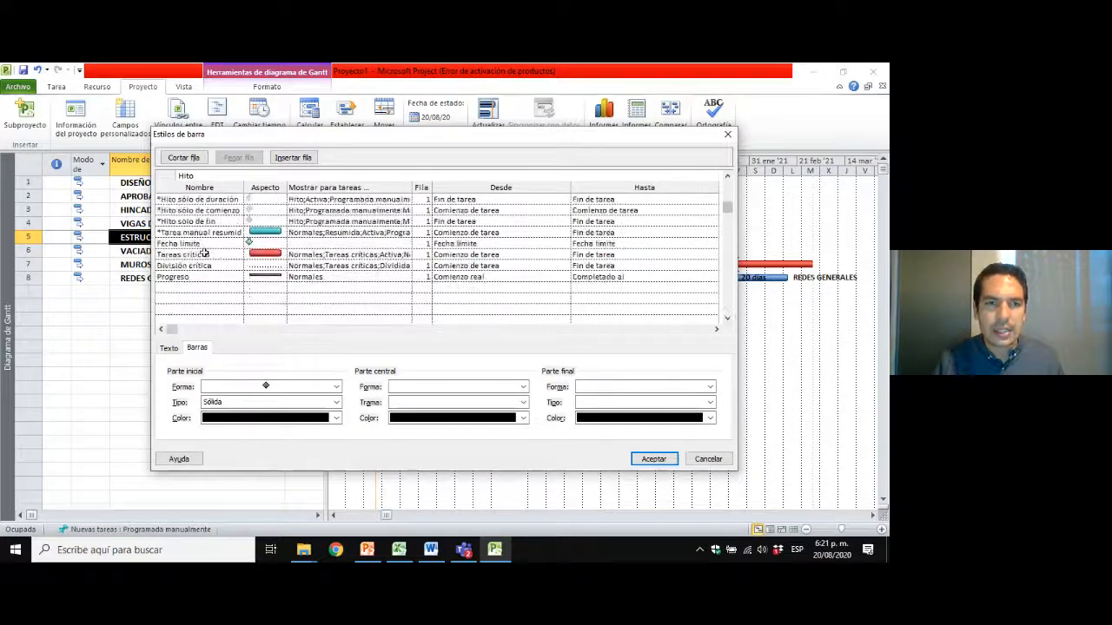
left_click(204, 254)
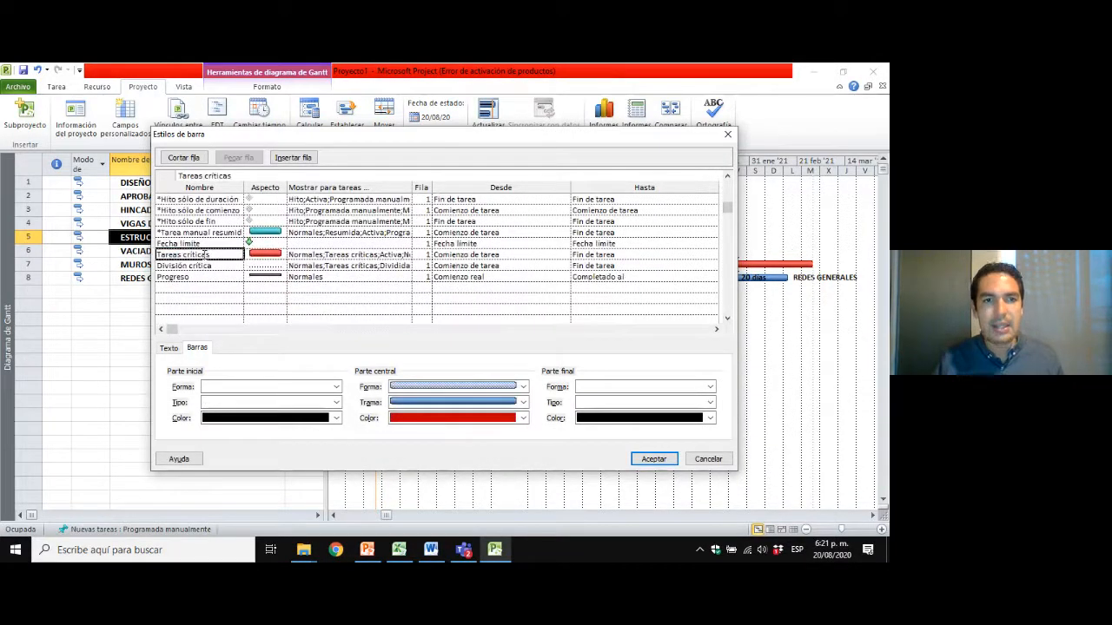
left_click(177, 348)
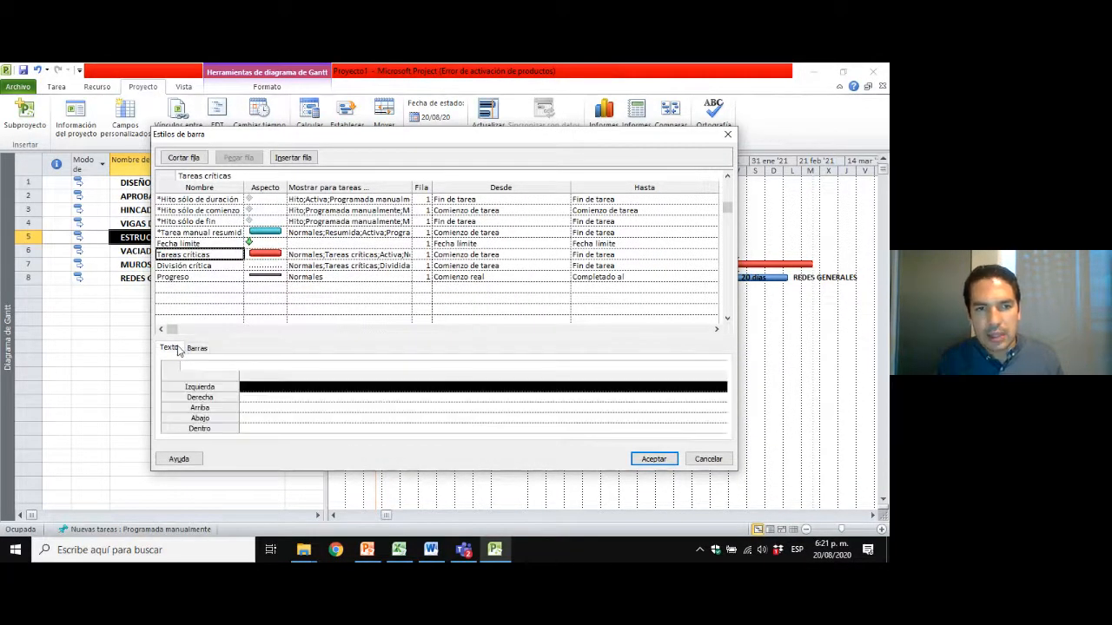
left_click(293, 398)
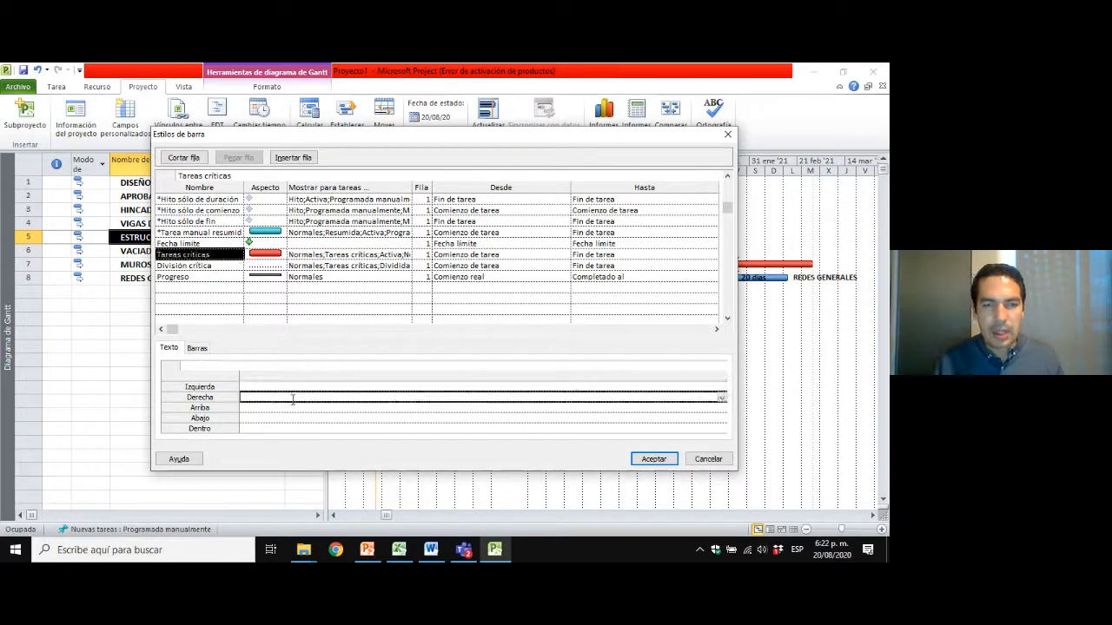
type("Nombre")
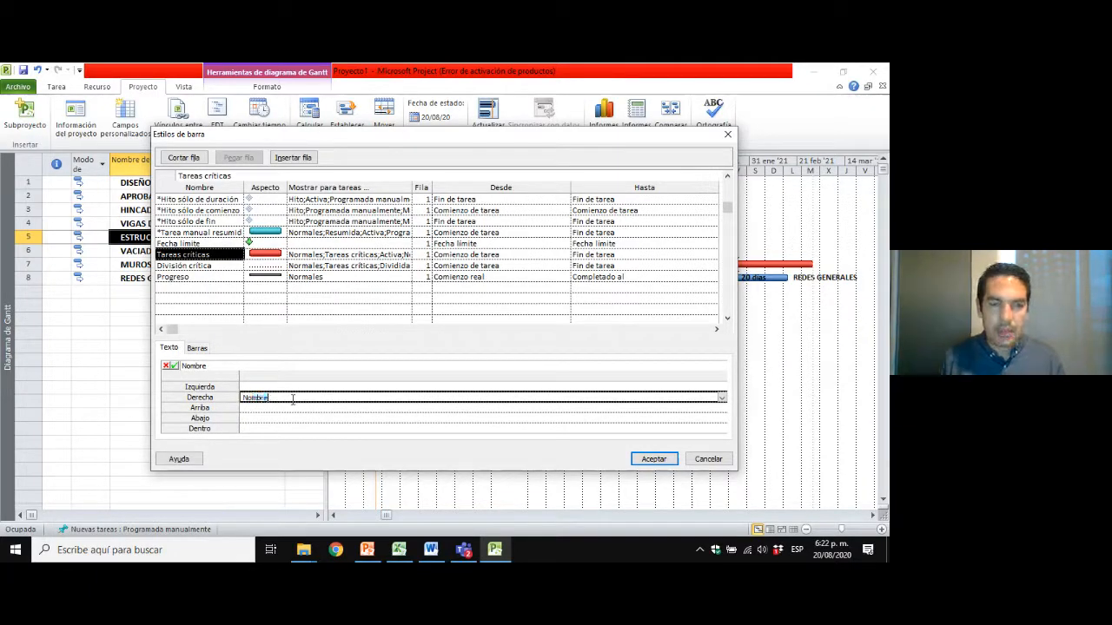
key("Return")
Set the Dentro text of the Tareas críticas bar style to Duración and apply the bar styles.
key("Down")
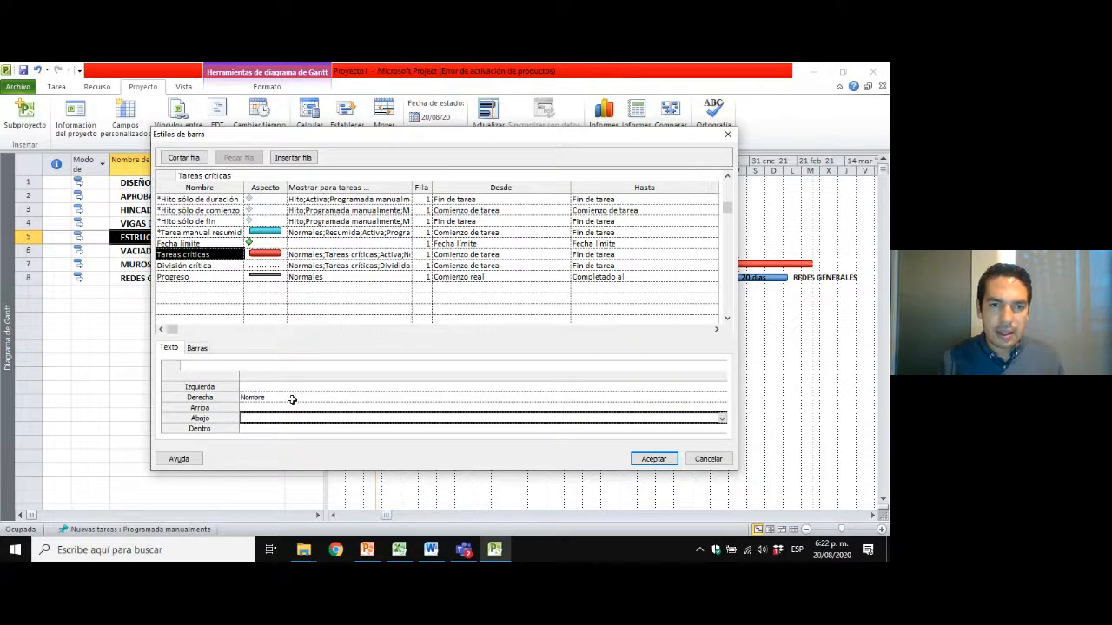
key("Down")
type("Du")
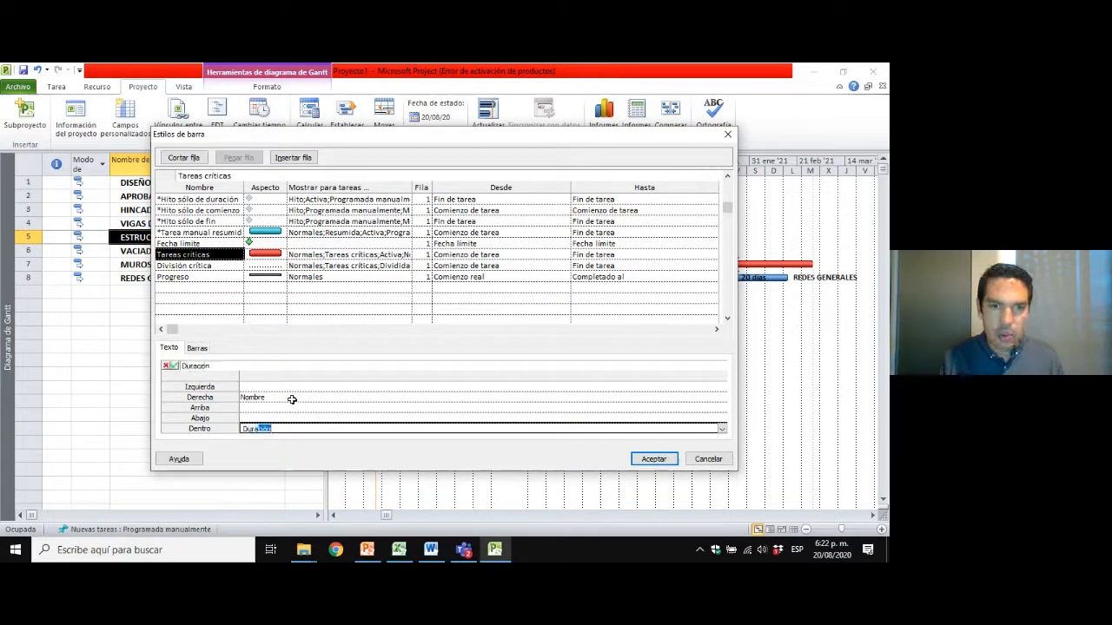
key("Return")
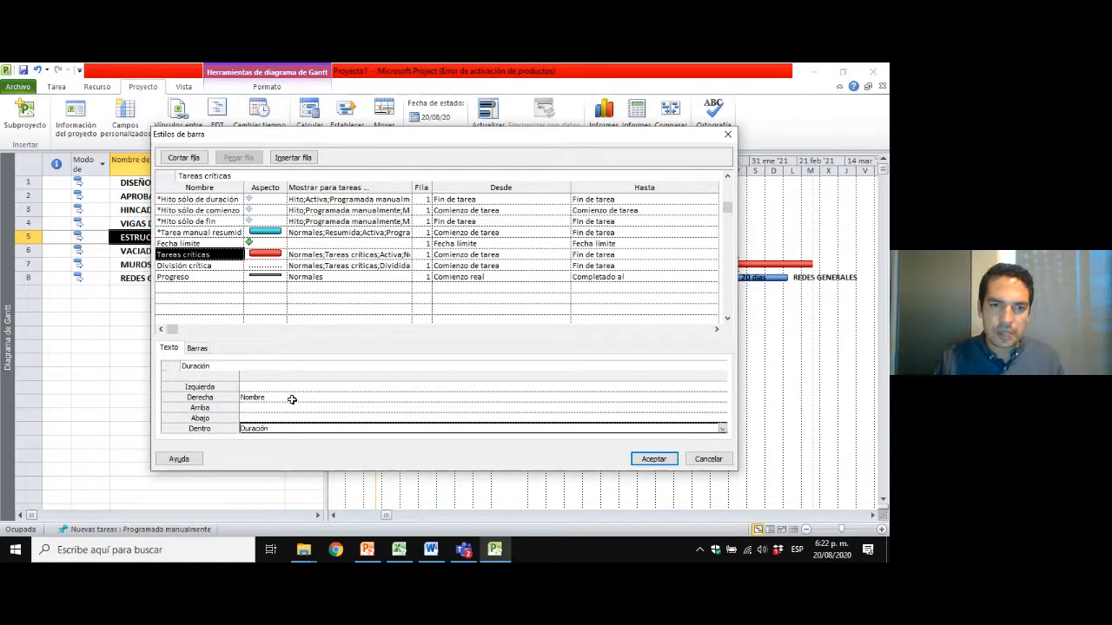
left_click(667, 461)
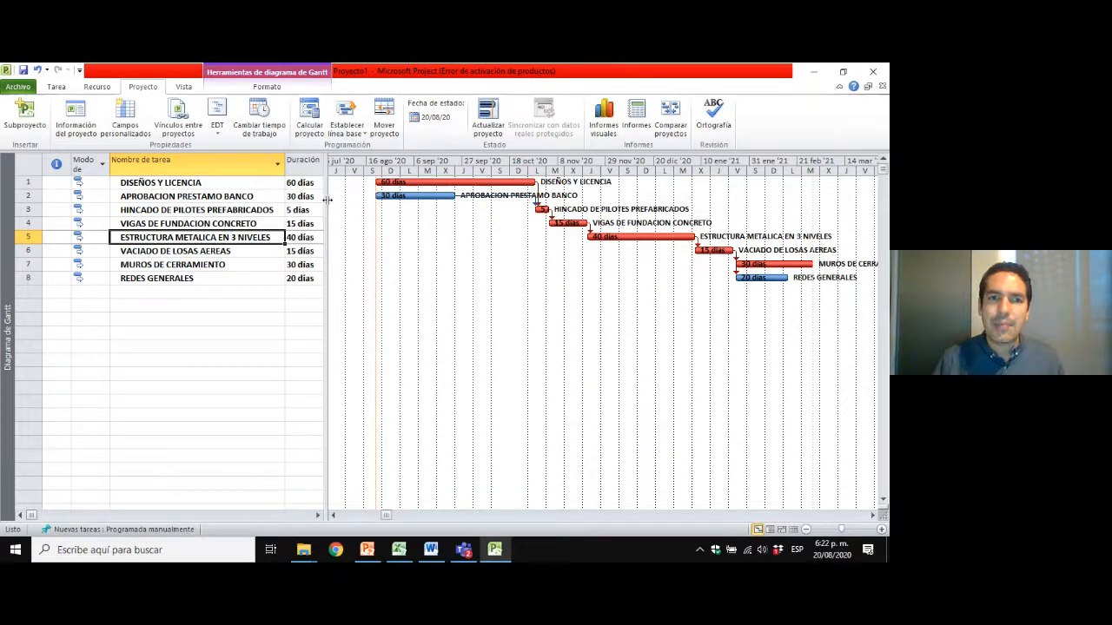
Insert a Demora de comienzo column before the Comienzo column and resize the task table to end at the new column.
left_click_drag(332, 202, 439, 202)
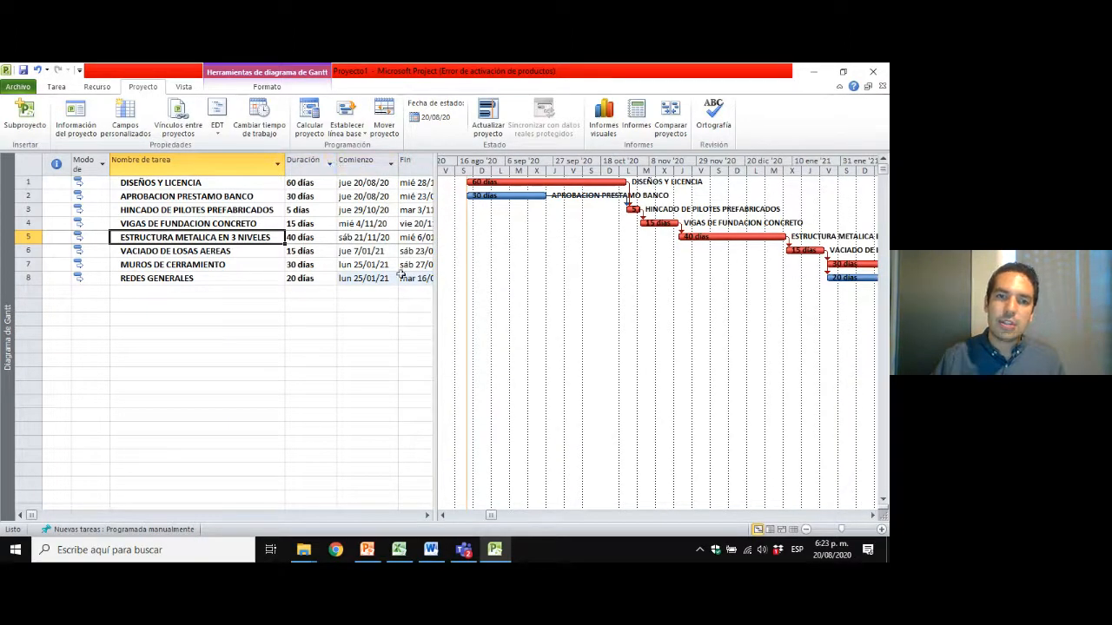
left_click(427, 515)
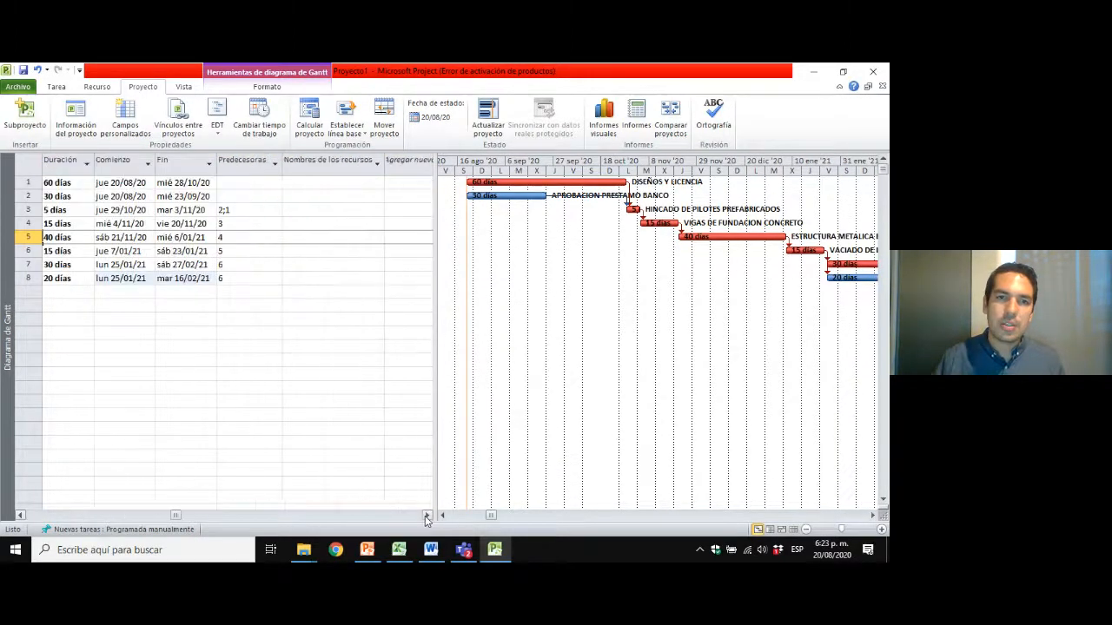
left_click(426, 515)
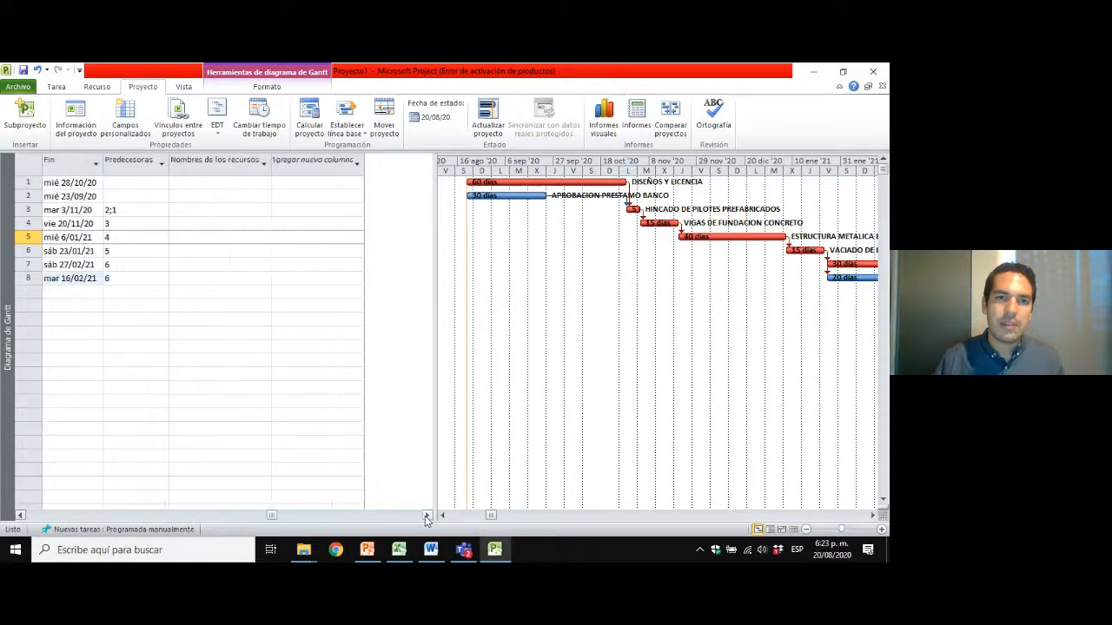
left_click(21, 516)
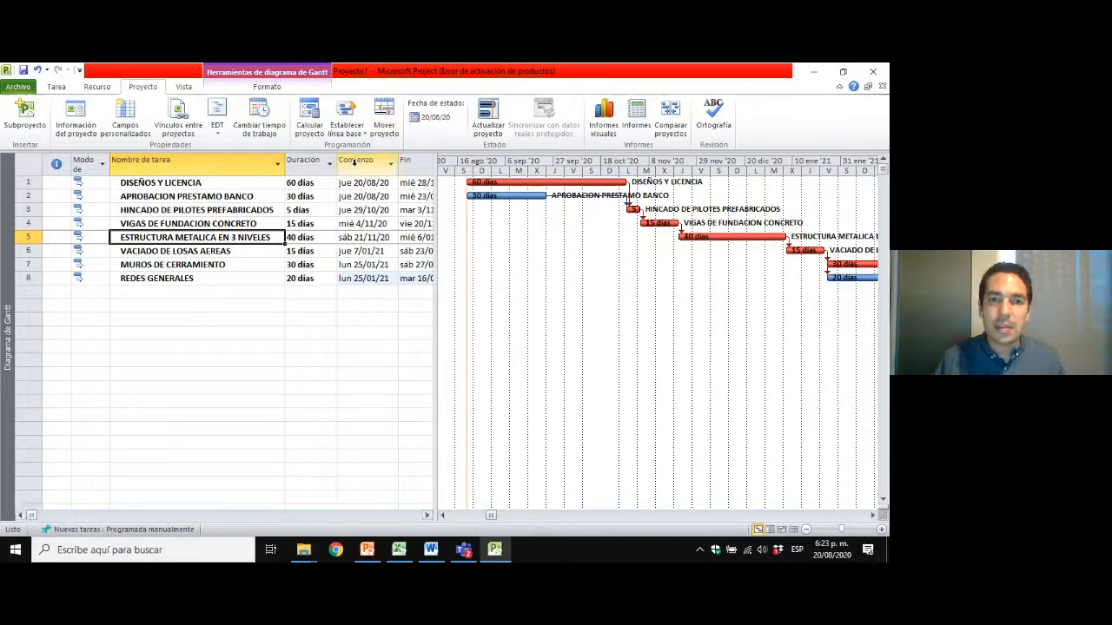
left_click(354, 165)
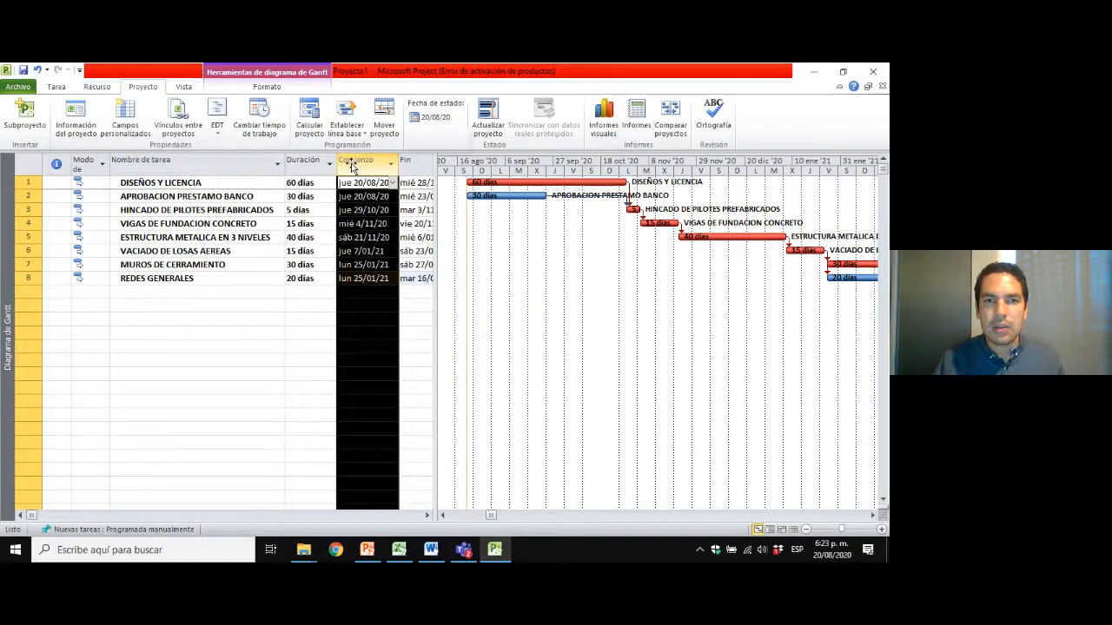
right_click(354, 166)
left_click(405, 250)
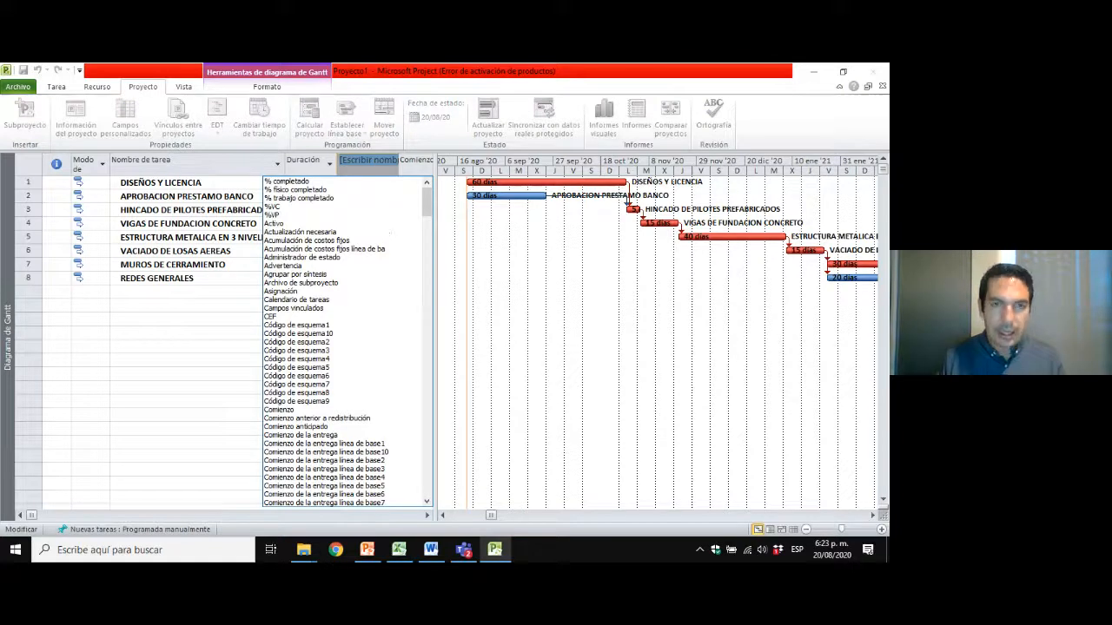
type("De")
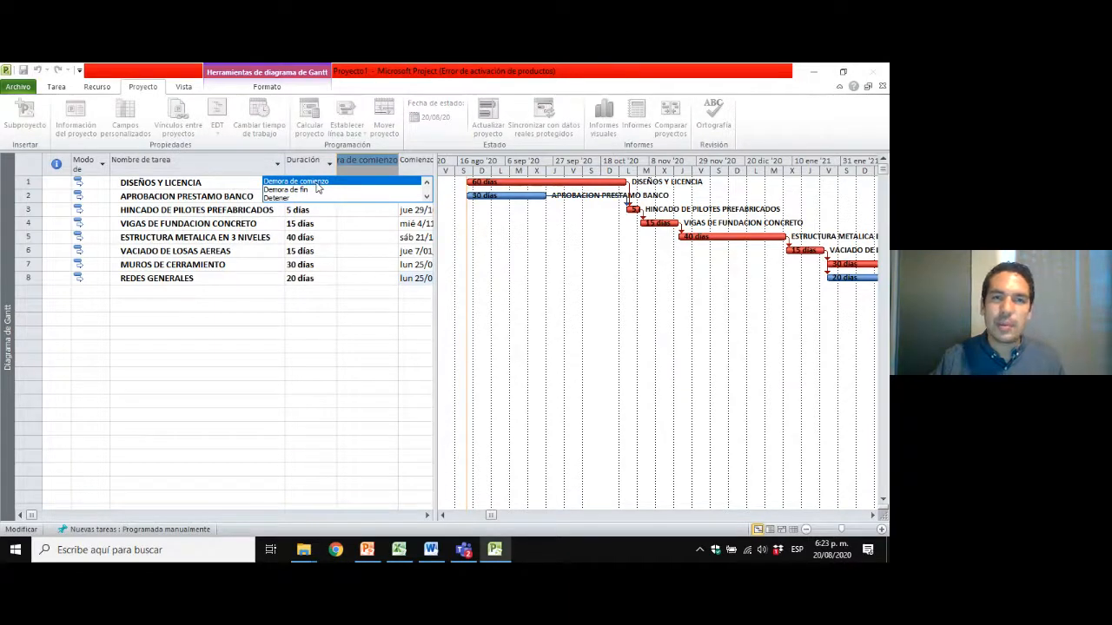
left_click(317, 184)
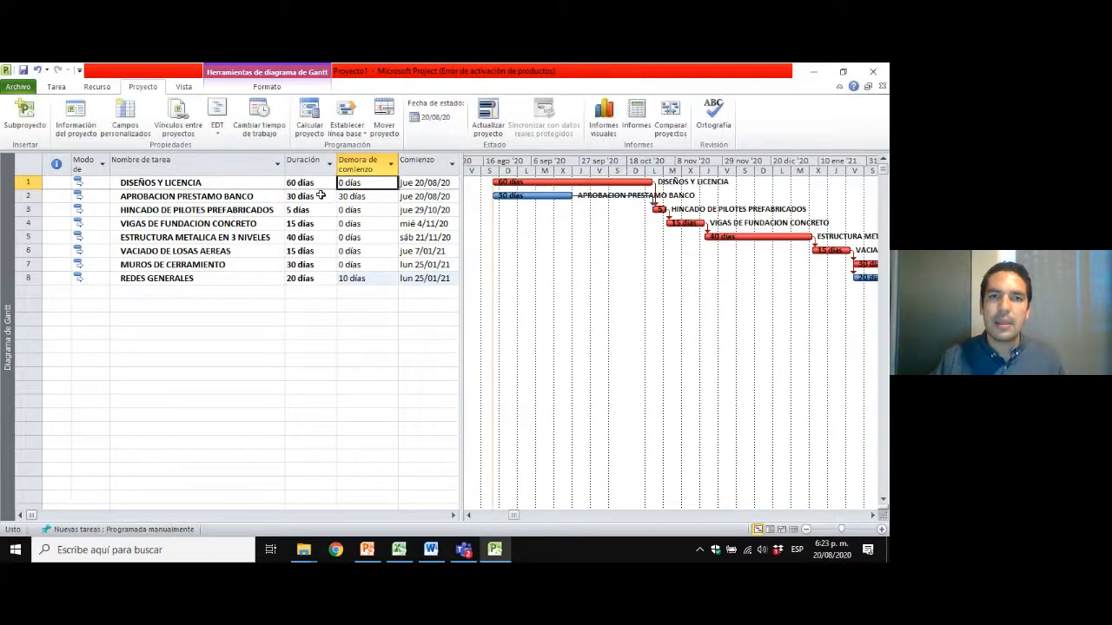
left_click(367, 210)
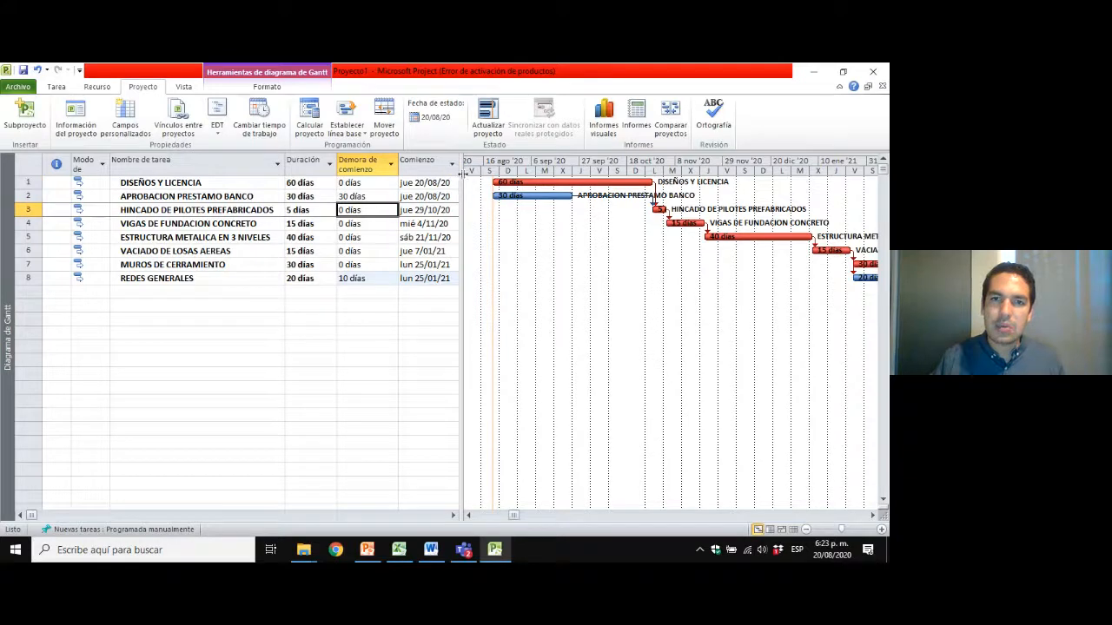
left_click_drag(459, 173, 397, 175)
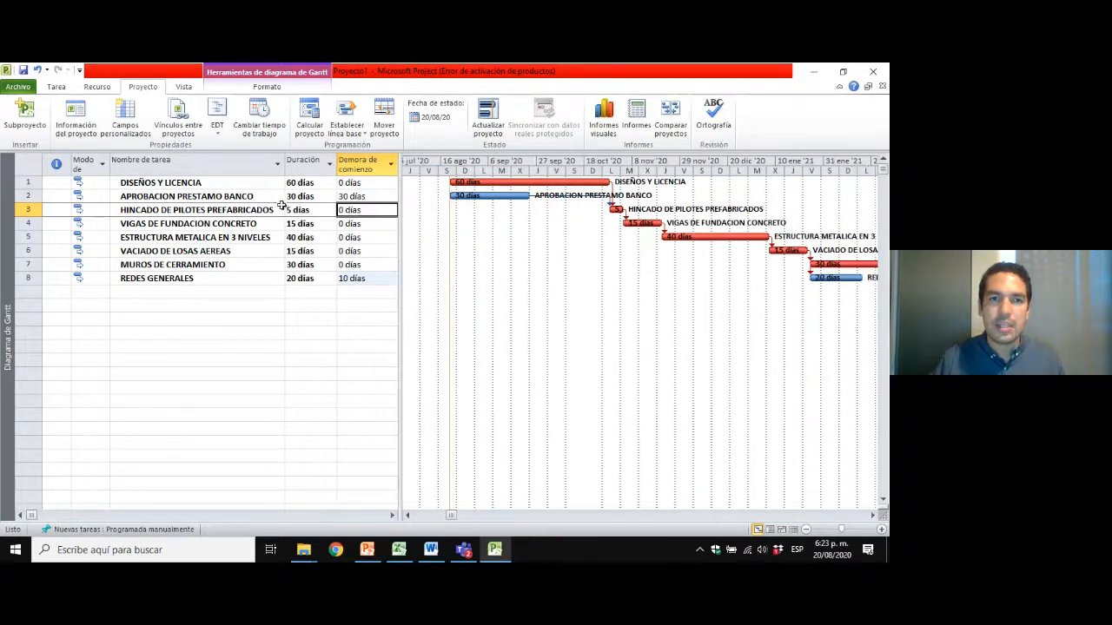
Examine the duration and Demora de comienzo of DISEÑOS Y LICENCIA and APROBACION PRESTAMO BANCO against their Gantt bars.
left_click(212, 185)
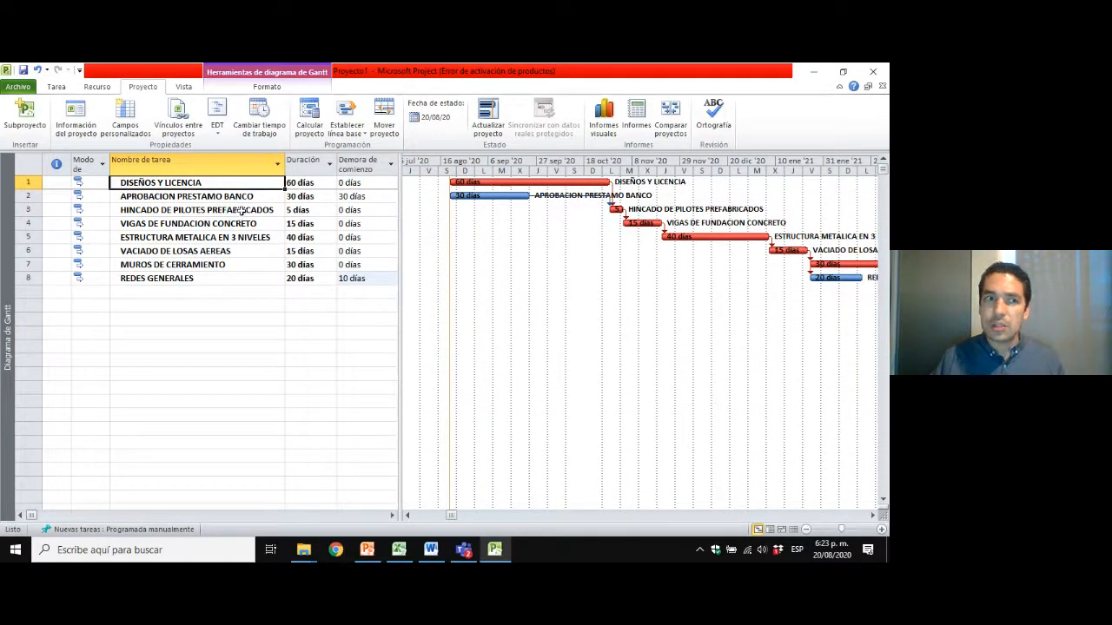
left_click(351, 183)
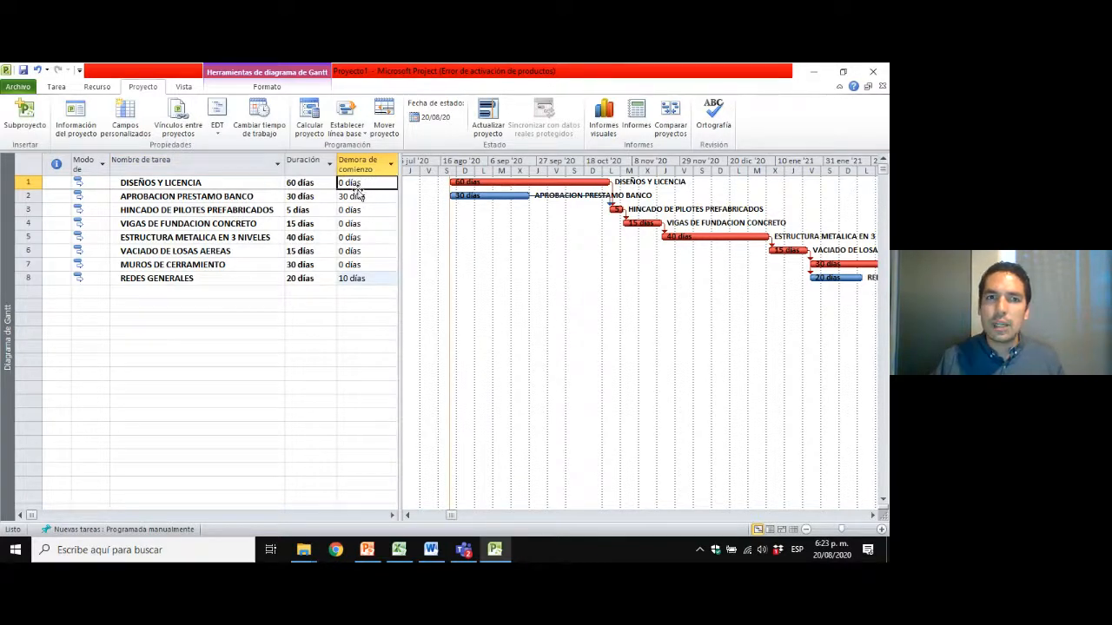
mouse_move(500, 182)
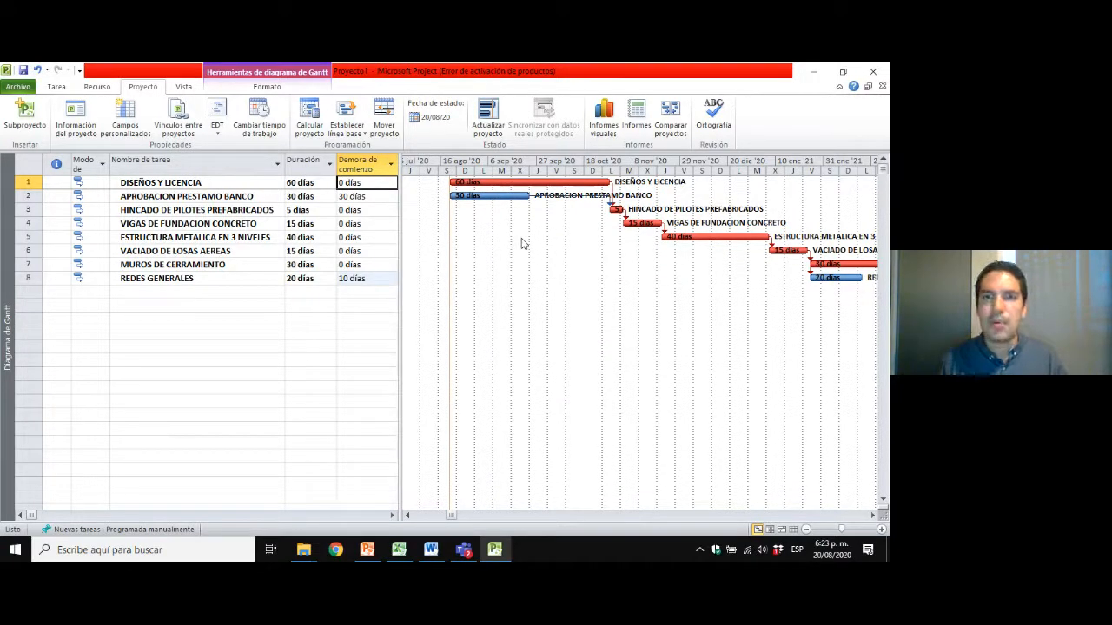
key("Down")
key("Left")
key("Left")
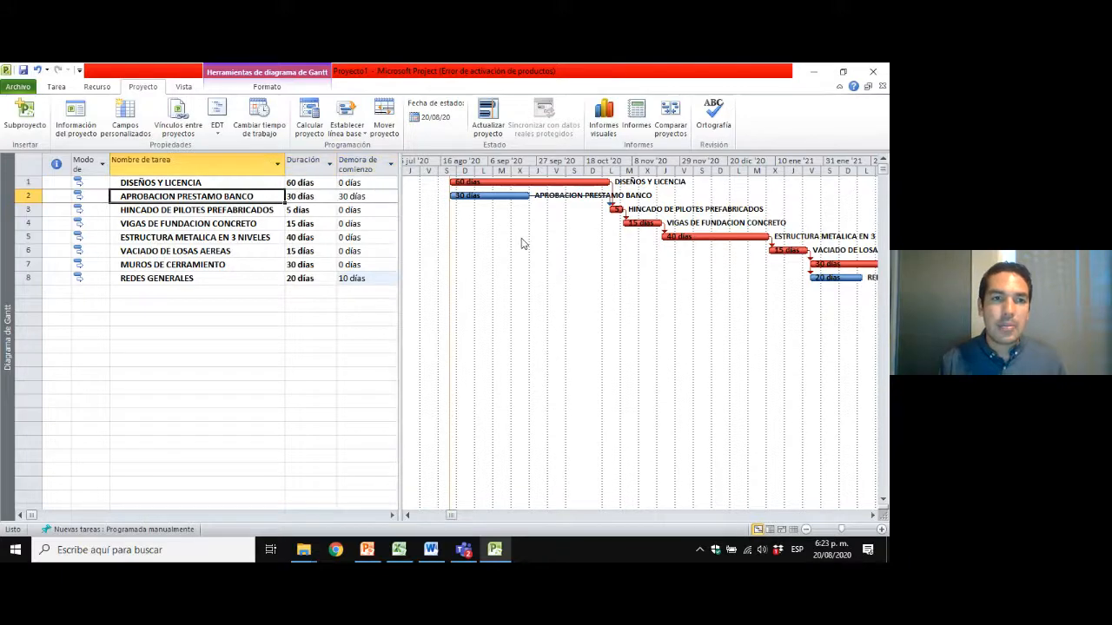
key("Right")
key("Left")
key("Left")
key("Right")
key("Right")
key("Right")
key("Left")
key("Right")
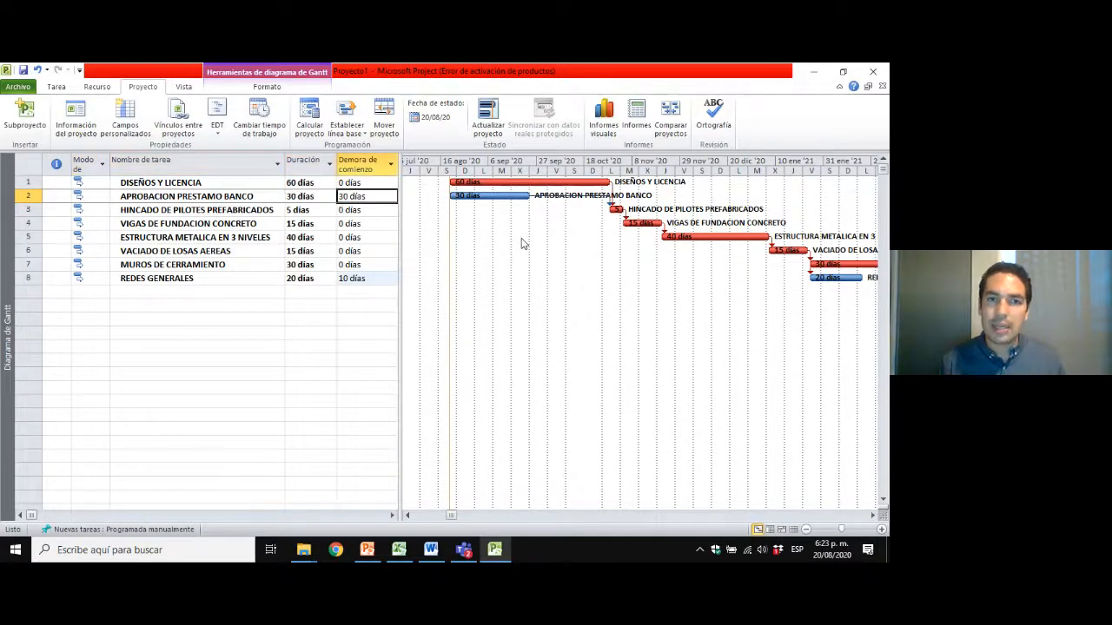
Review the Demora de comienzo values of the remaining activities from HINCADO DE PILOTES PREFABRICADOS to REDES GENERALES.
left_click(365, 210)
key("Down")
key("Down")
key("Down")
key("Down")
key("Down")
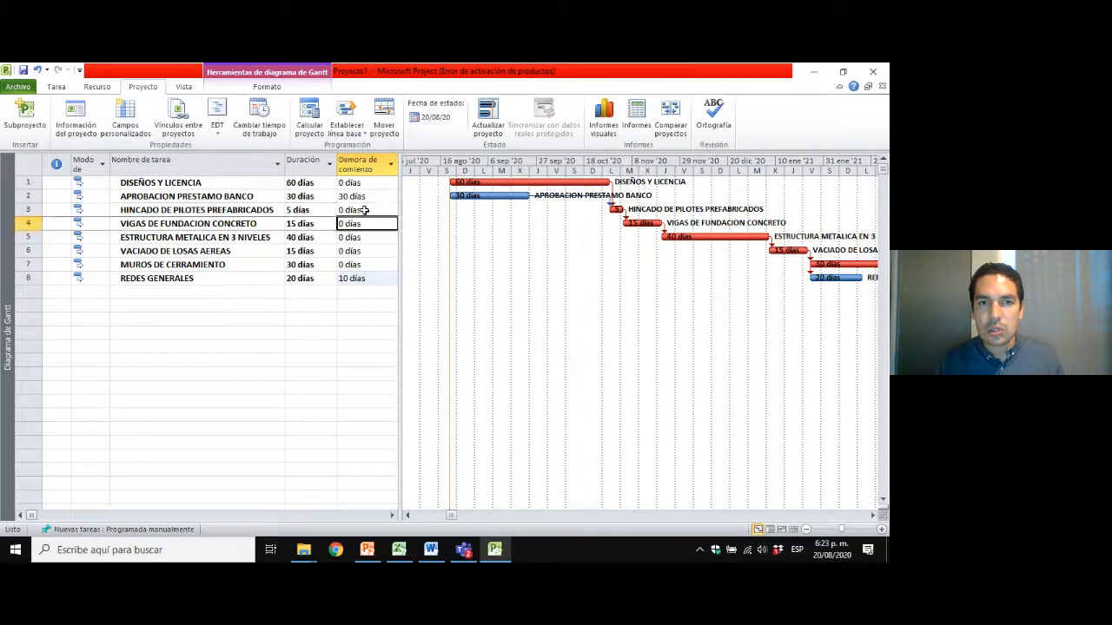
key("Left")
key("Left")
key("Left")
key("Right")
key("Right")
key("Right")
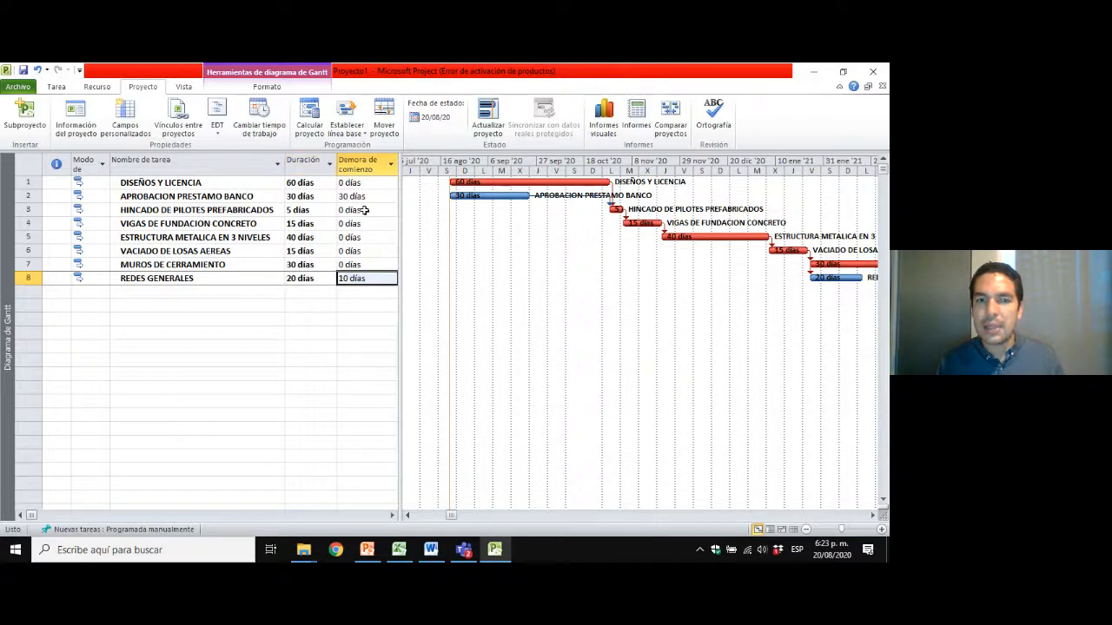
left_click(164, 184)
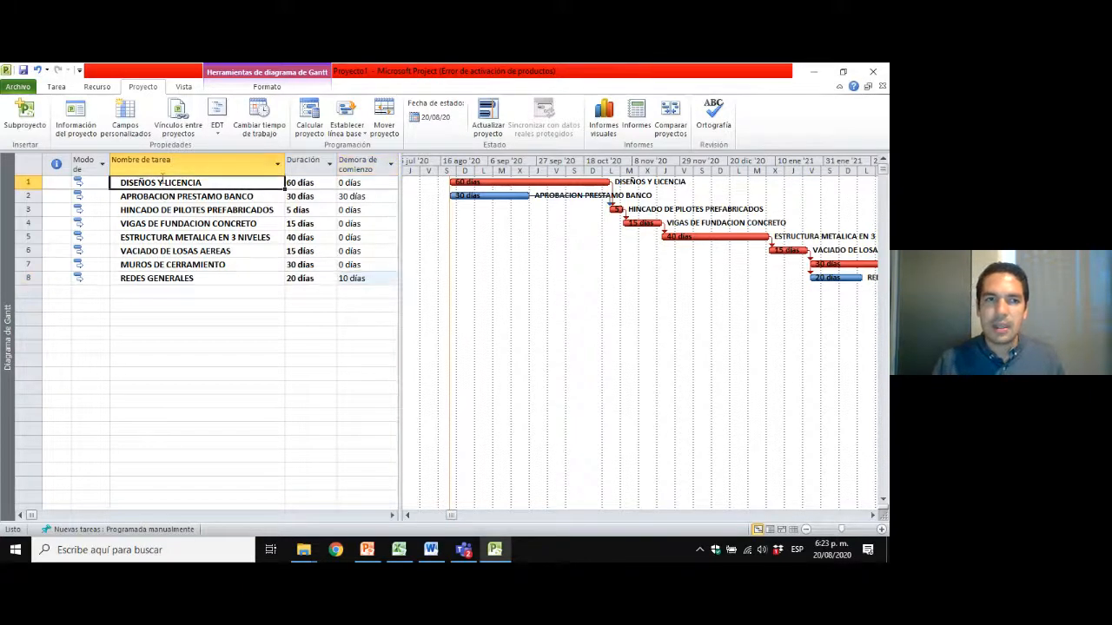
Narrow the task table to end at the Duración column and bring the activities' Gantt bars into view.
left_click(178, 196)
left_click_drag(399, 189, 331, 193)
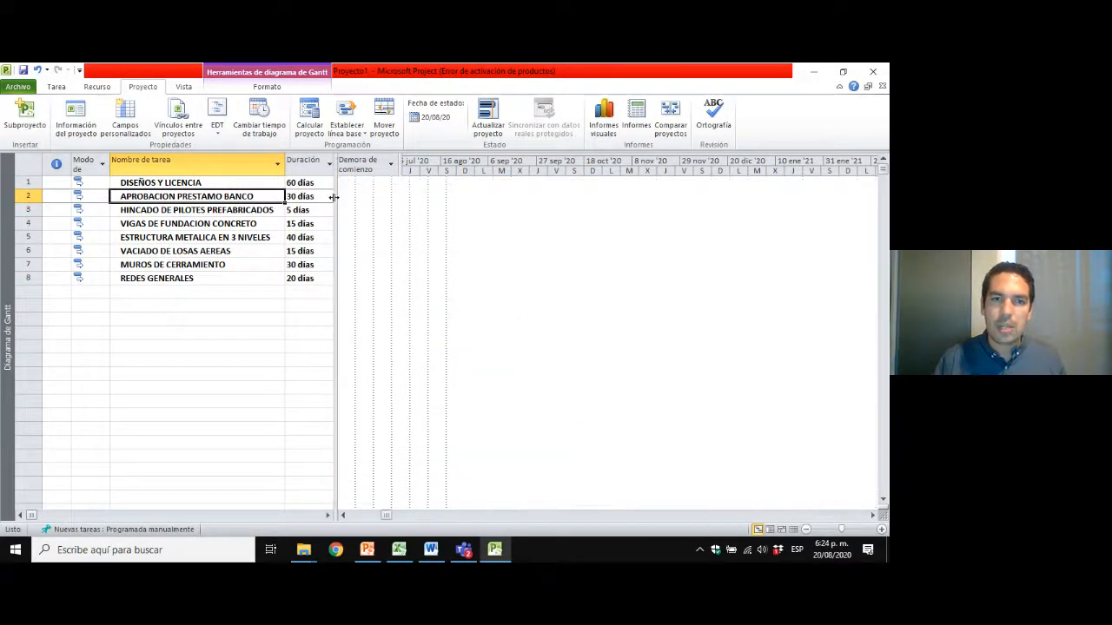
right_click(543, 170)
left_click(575, 187)
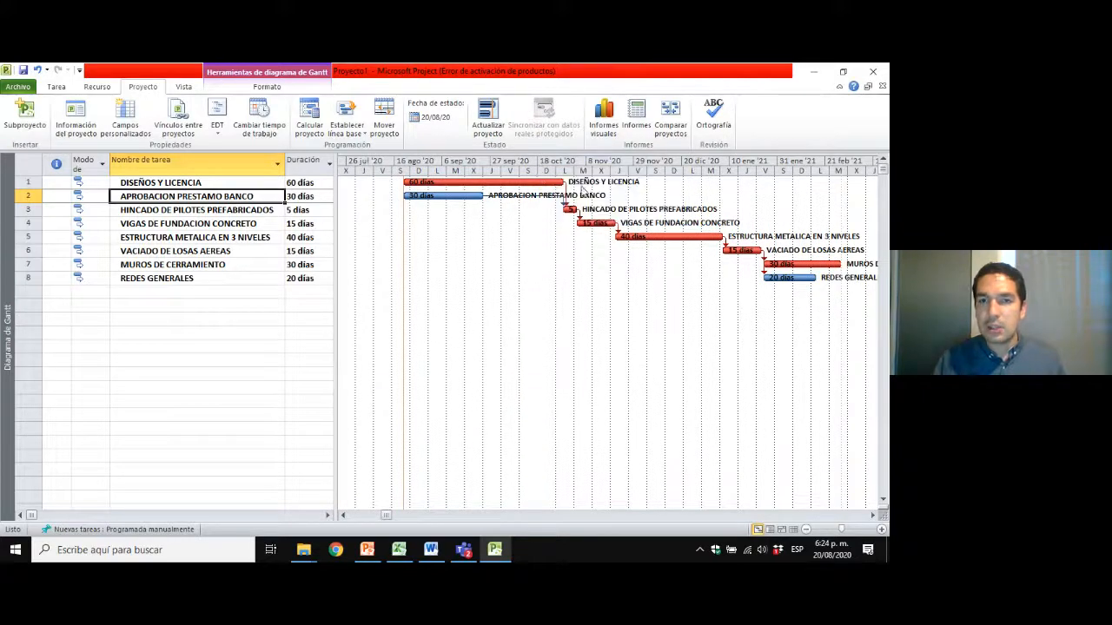
left_click(405, 323)
left_click(459, 365)
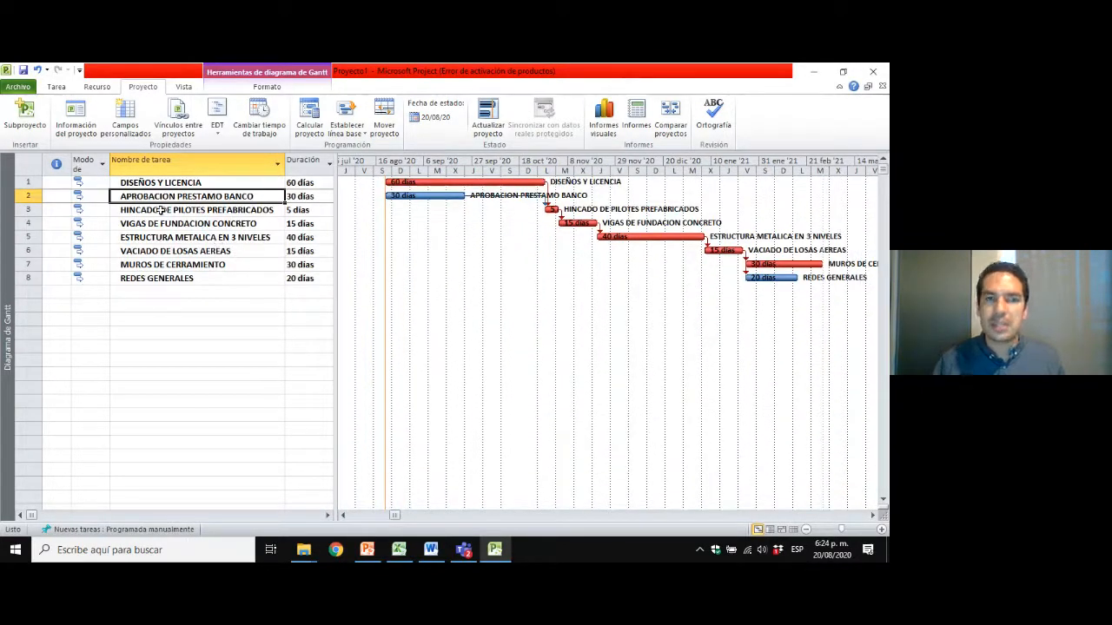
Bring up the task editing and scheduling commands and select the DISEÑOS Y LICENCIA and APROBACION PRESTAMO BANCO rows.
left_click(226, 185)
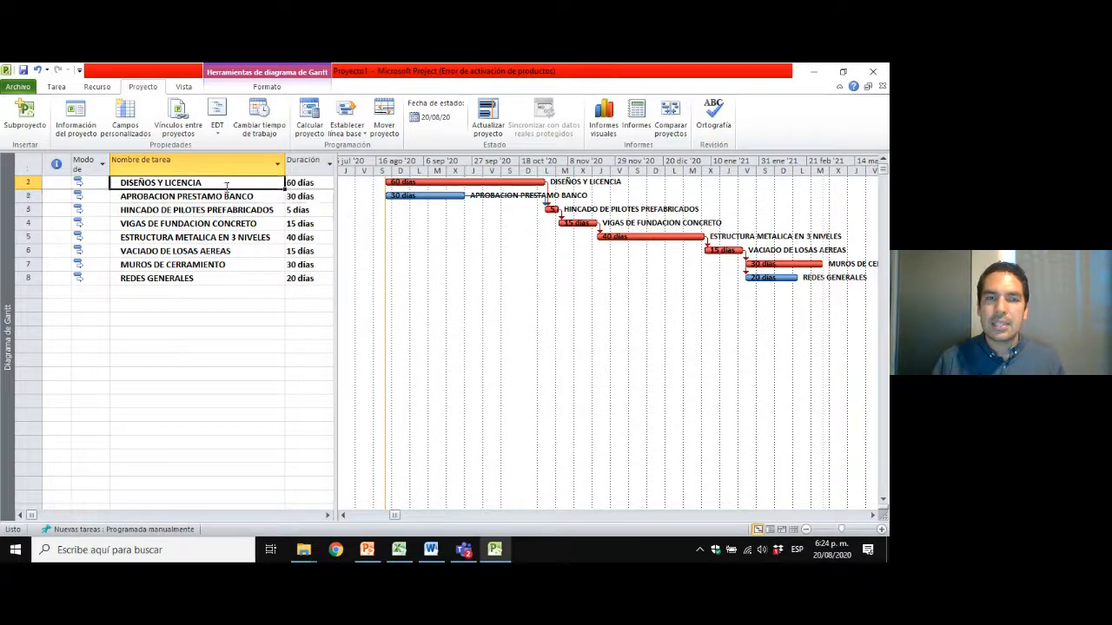
left_click(28, 167)
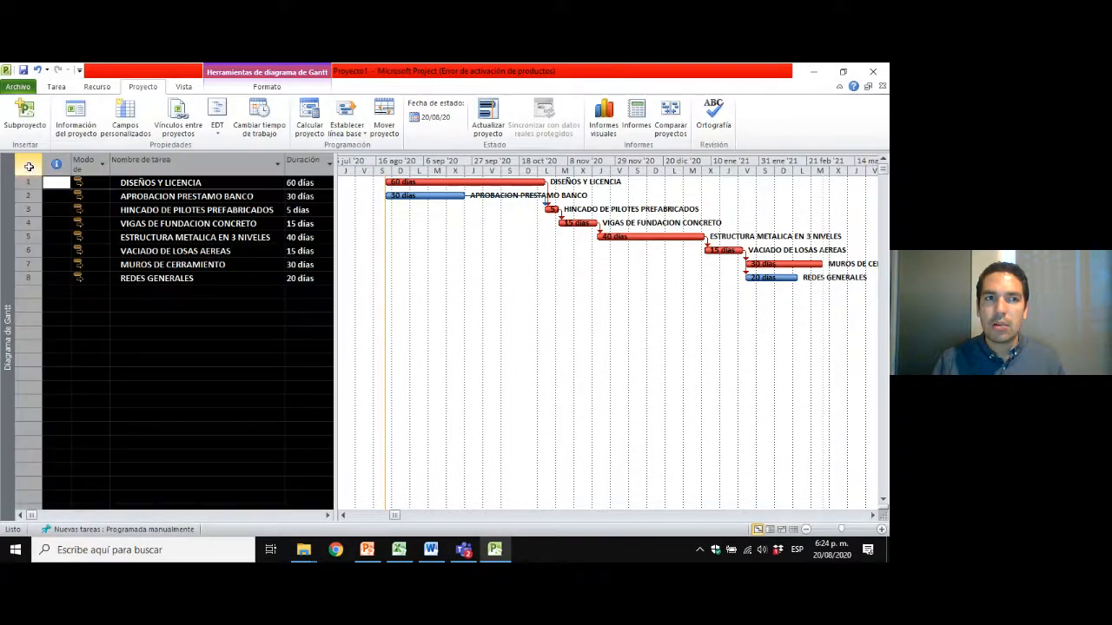
left_click(55, 87)
left_click(108, 128)
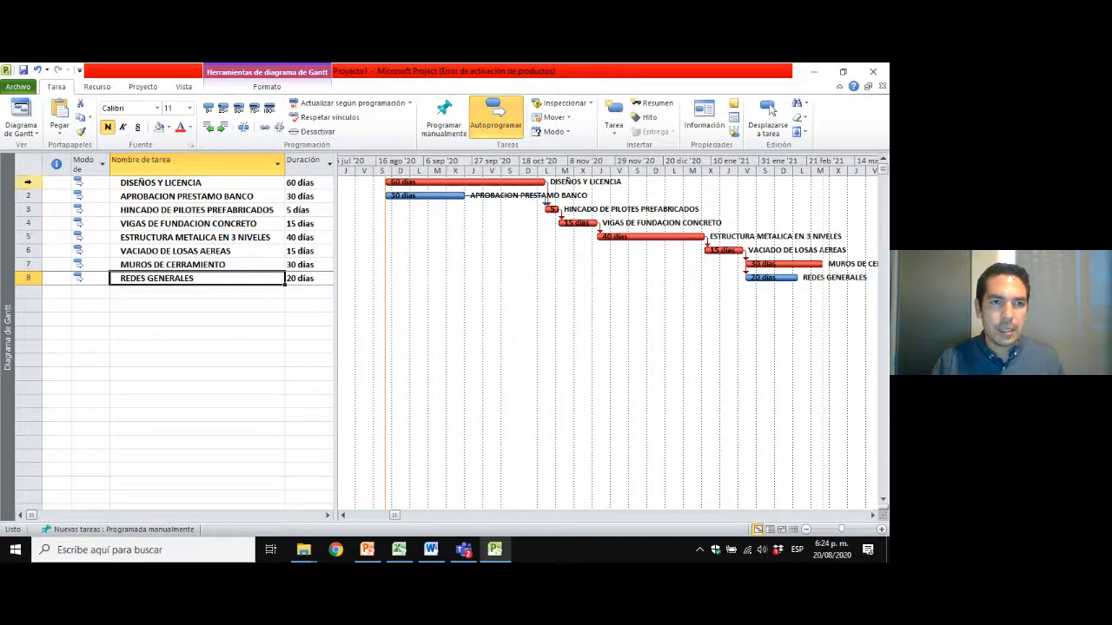
left_click_drag(25, 183, 27, 196)
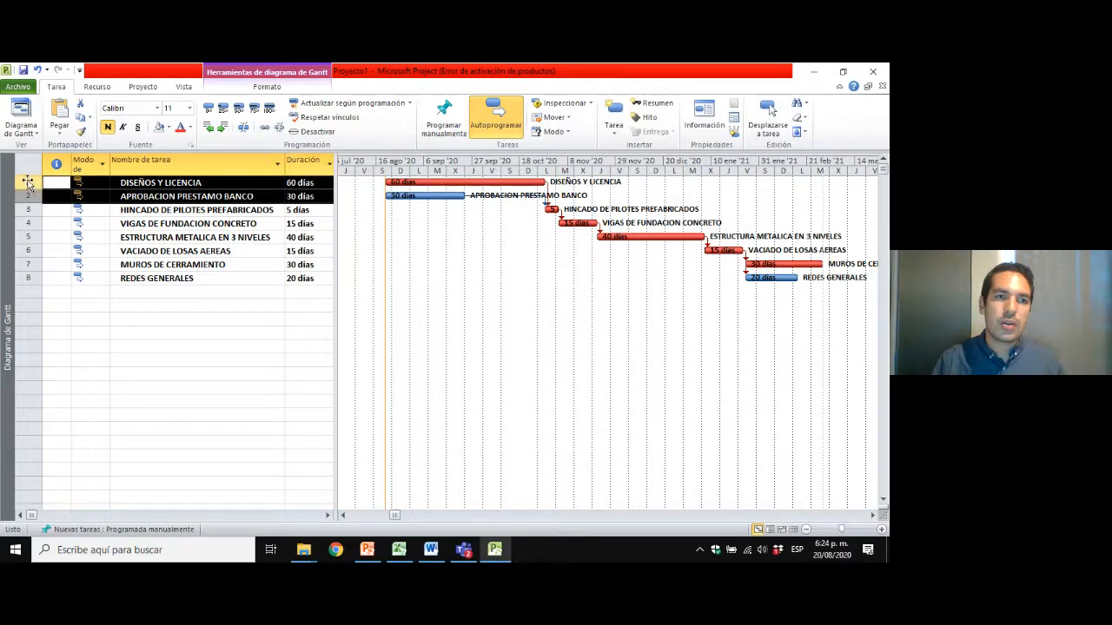
Switch to PowerPoint, review the E.S.P breakdown of the warehouse project full screen, and return to Microsoft Project.
left_click(367, 549)
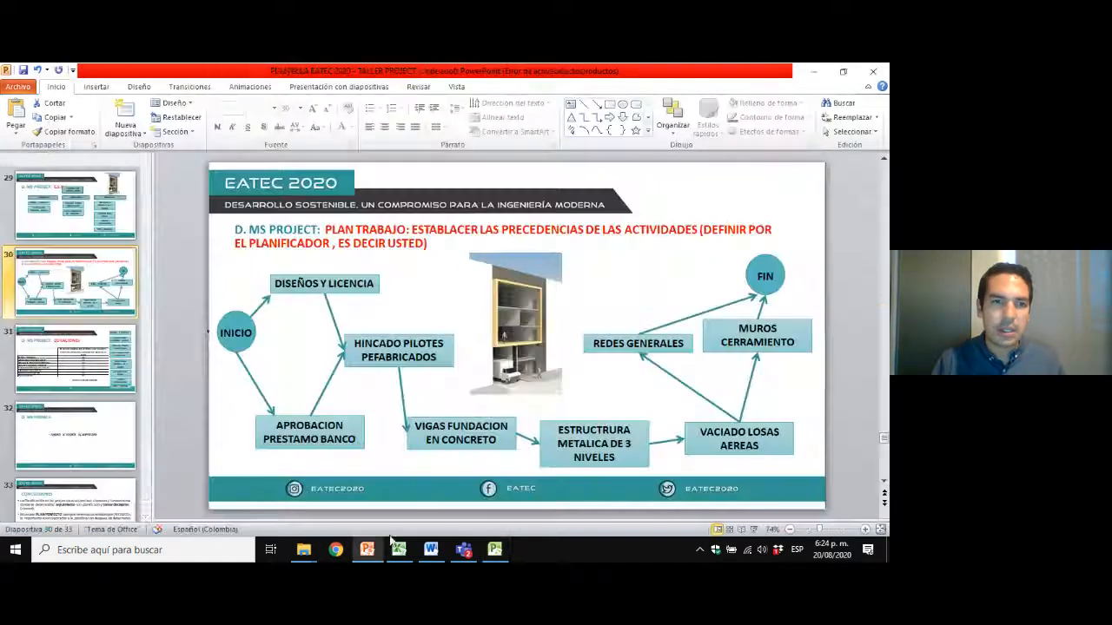
left_click(96, 221)
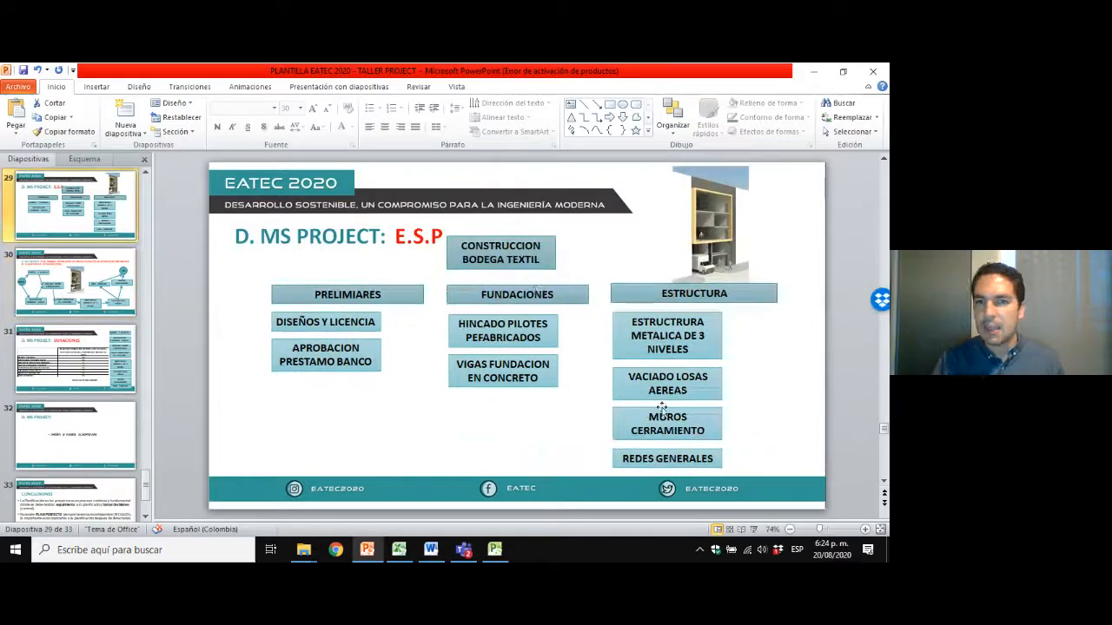
left_click(754, 529)
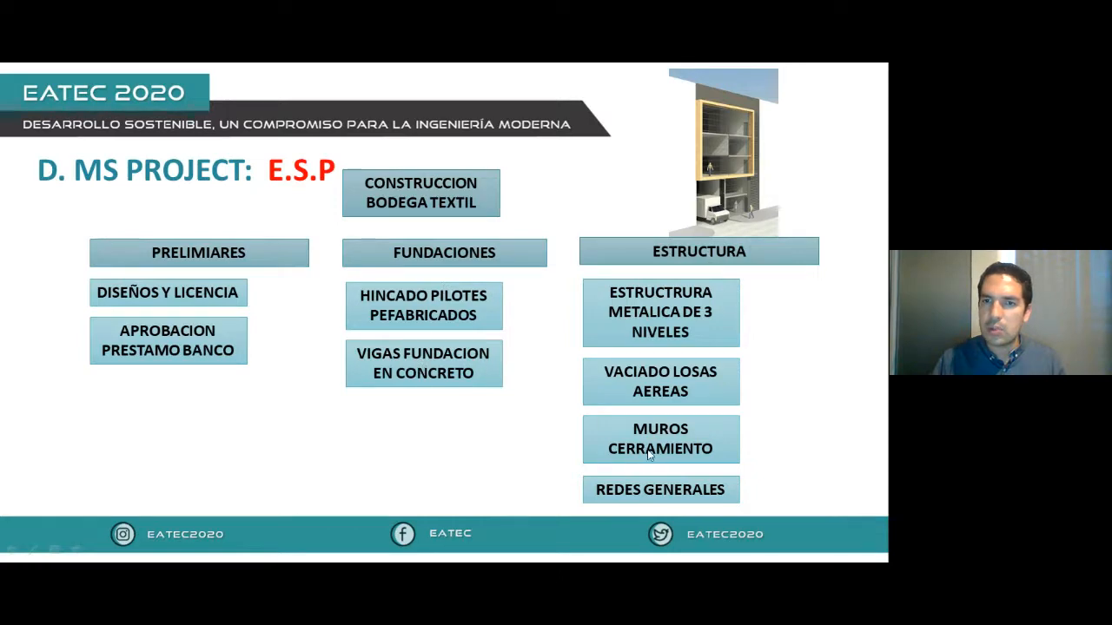
key("Escape")
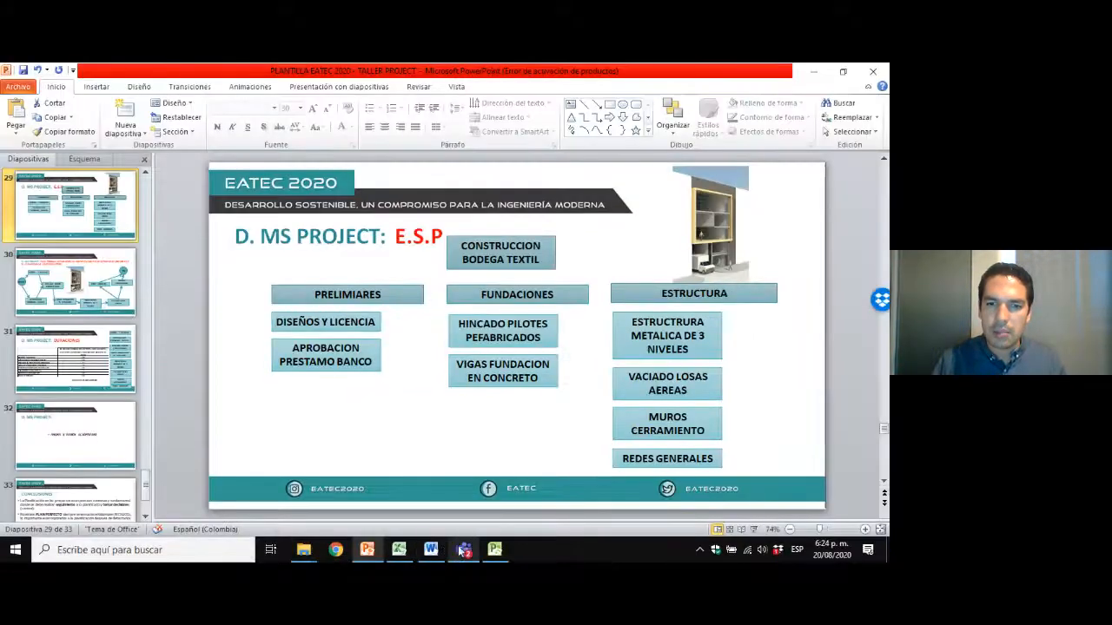
left_click(494, 550)
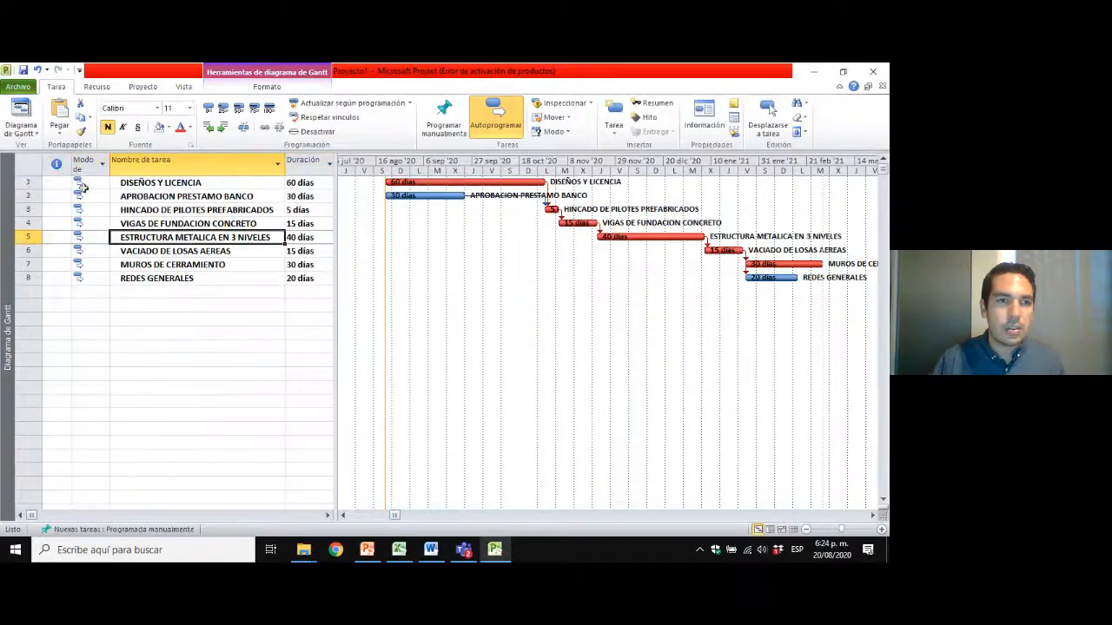
Insert a task named PRELIMINARES above DISEÑOS Y LICENCIA.
right_click(26, 184)
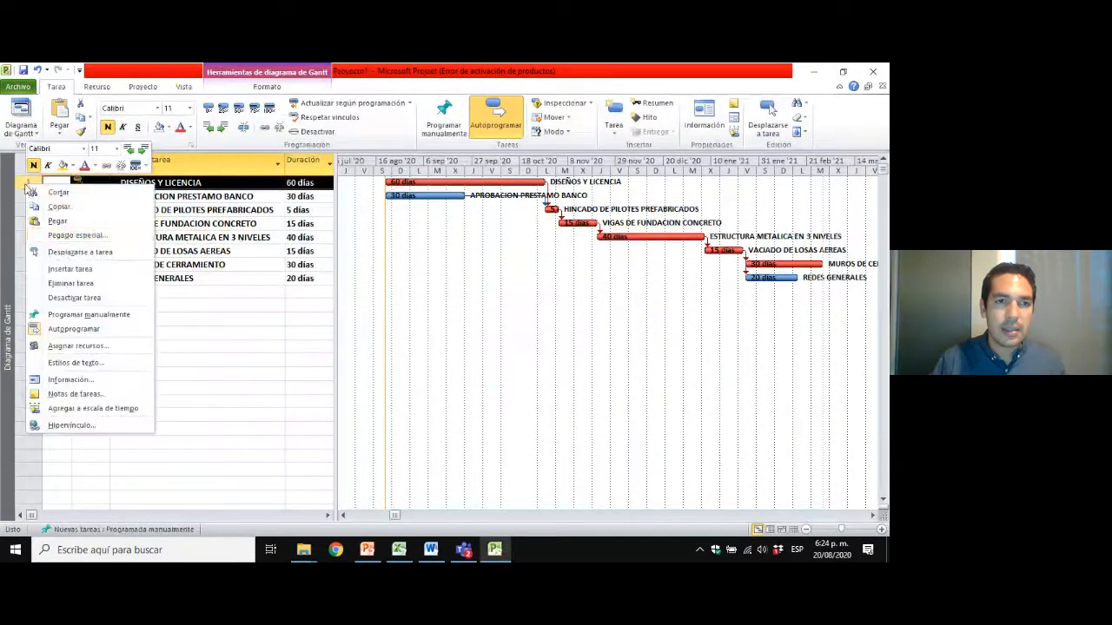
left_click(74, 273)
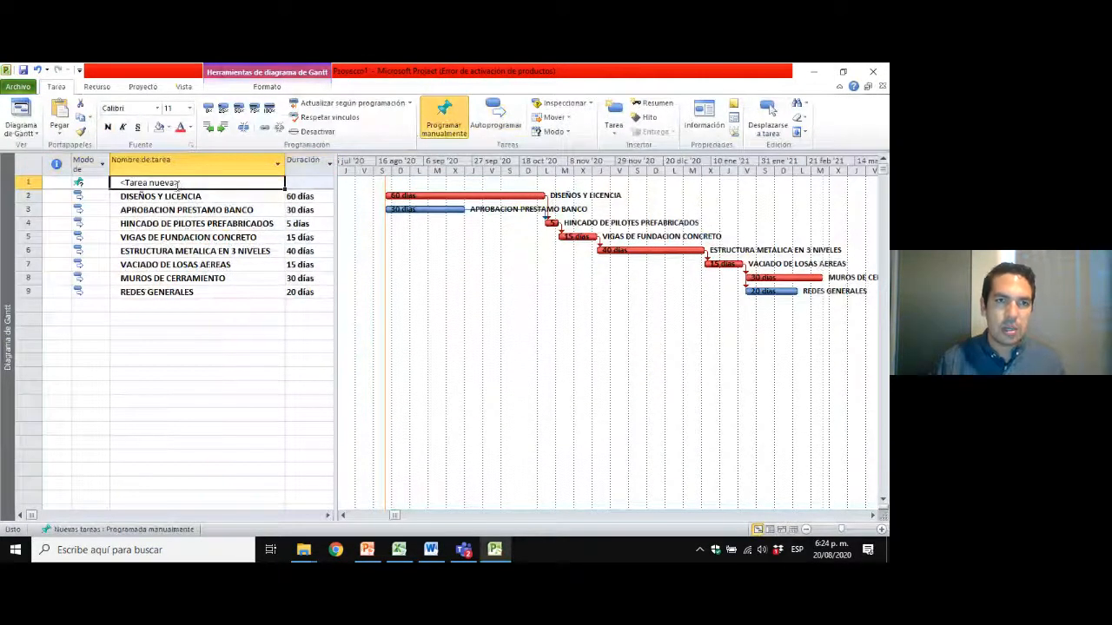
type("PREL")
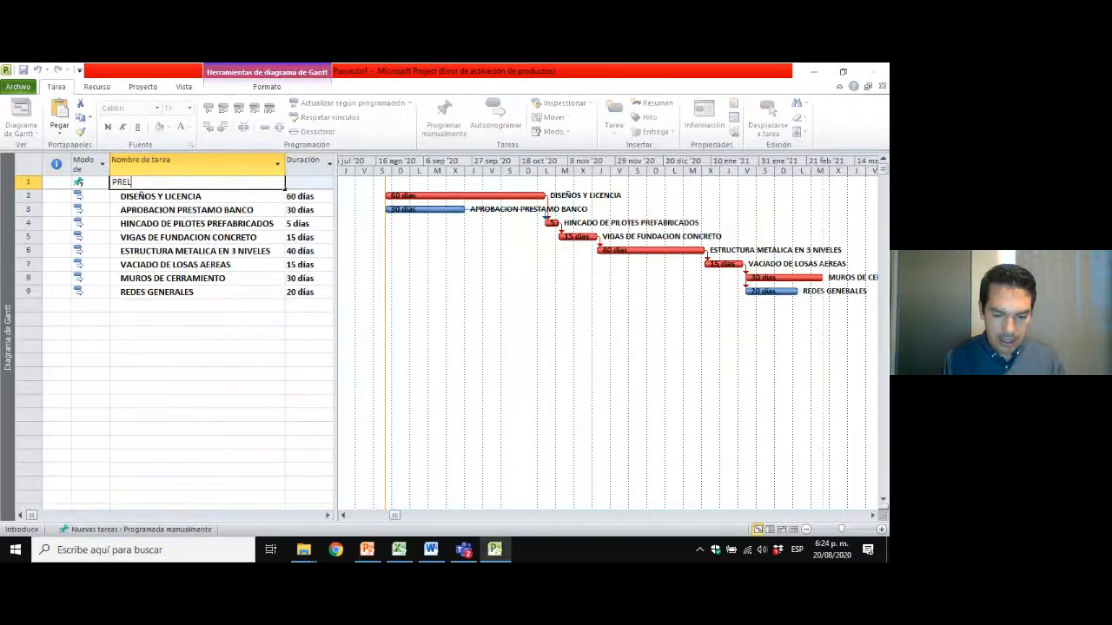
type("IMINARES")
key("Return")
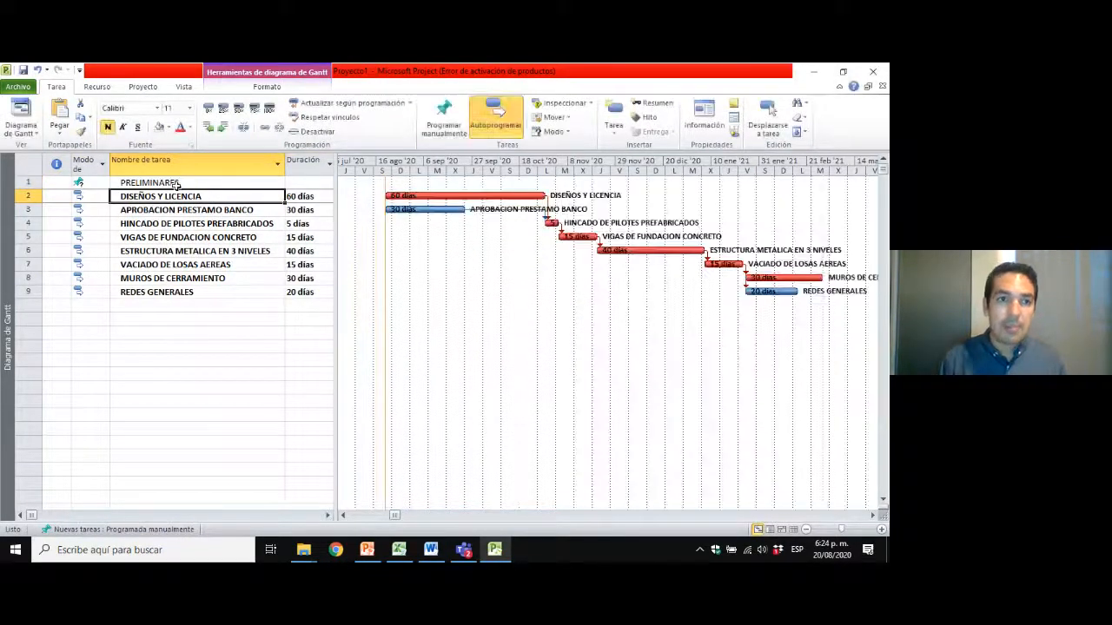
Change the PRELIMINARES task to automatic scheduling and check its duration.
left_click(170, 184)
left_click(117, 198)
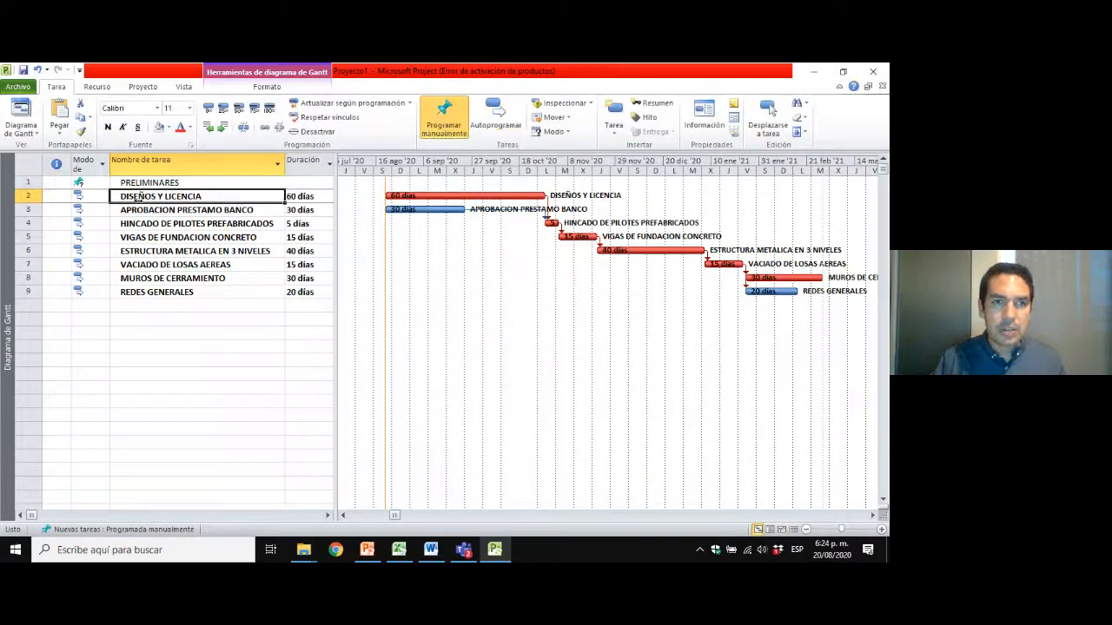
left_click(27, 183)
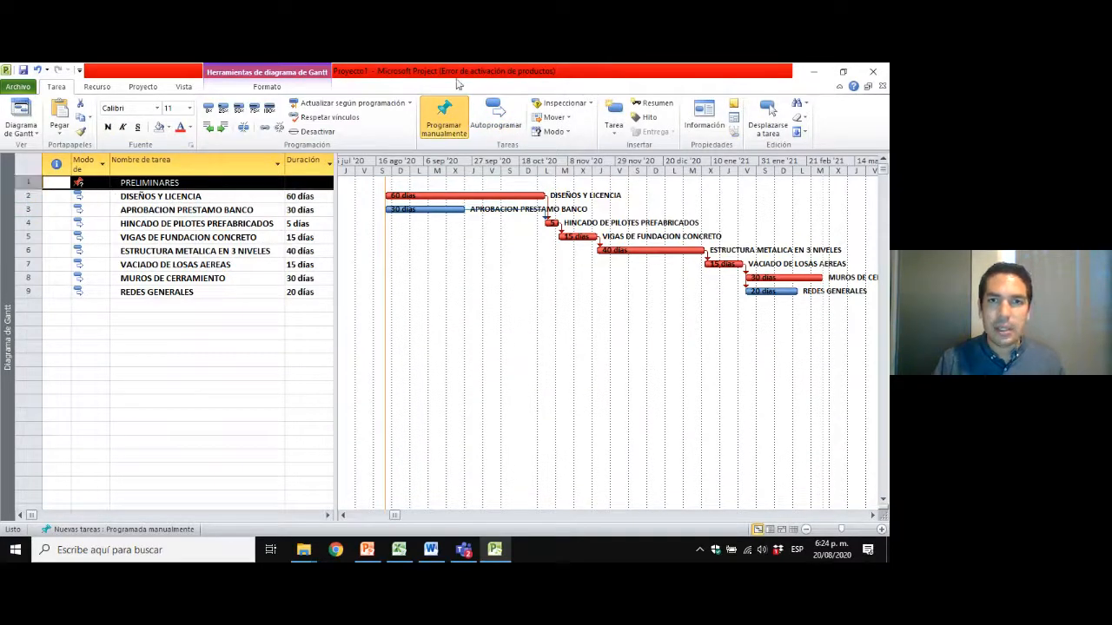
left_click(493, 116)
left_click(198, 198)
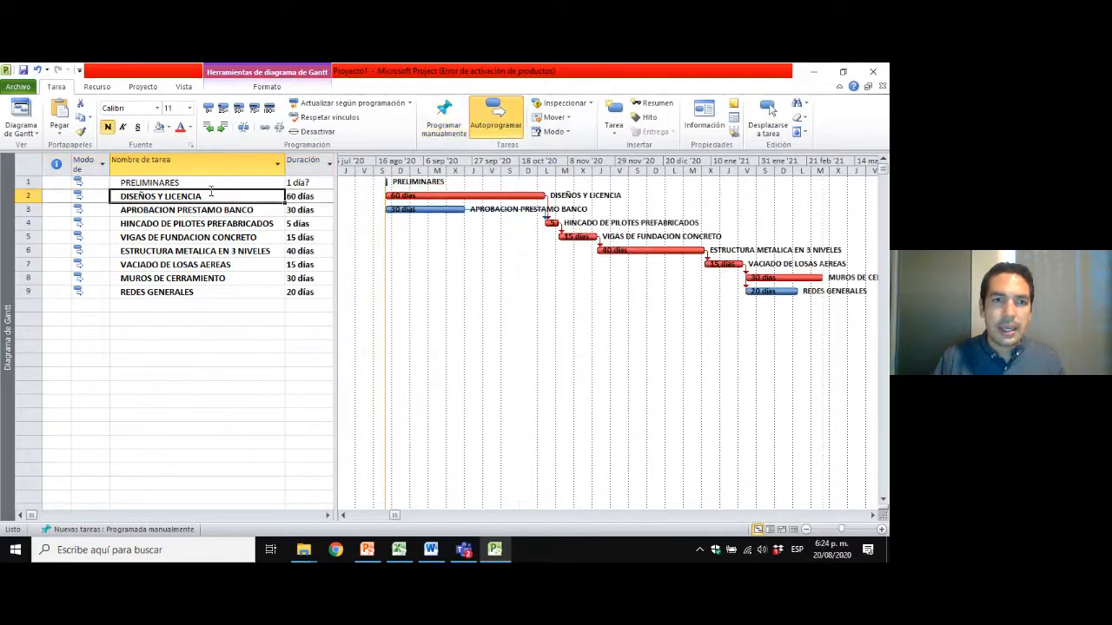
left_click(303, 184)
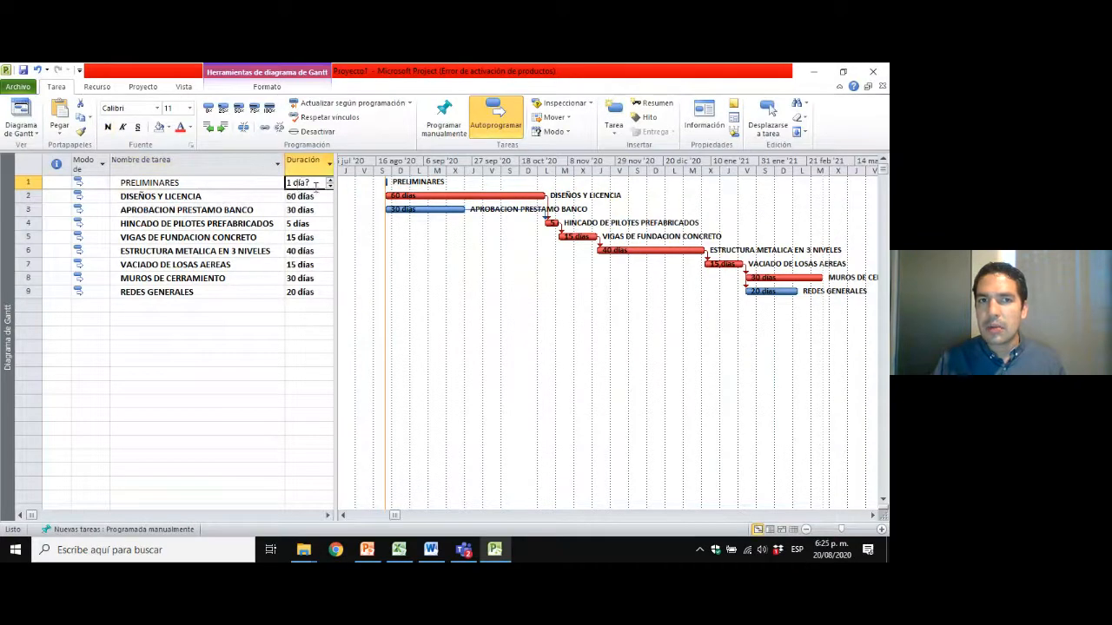
left_click(205, 199)
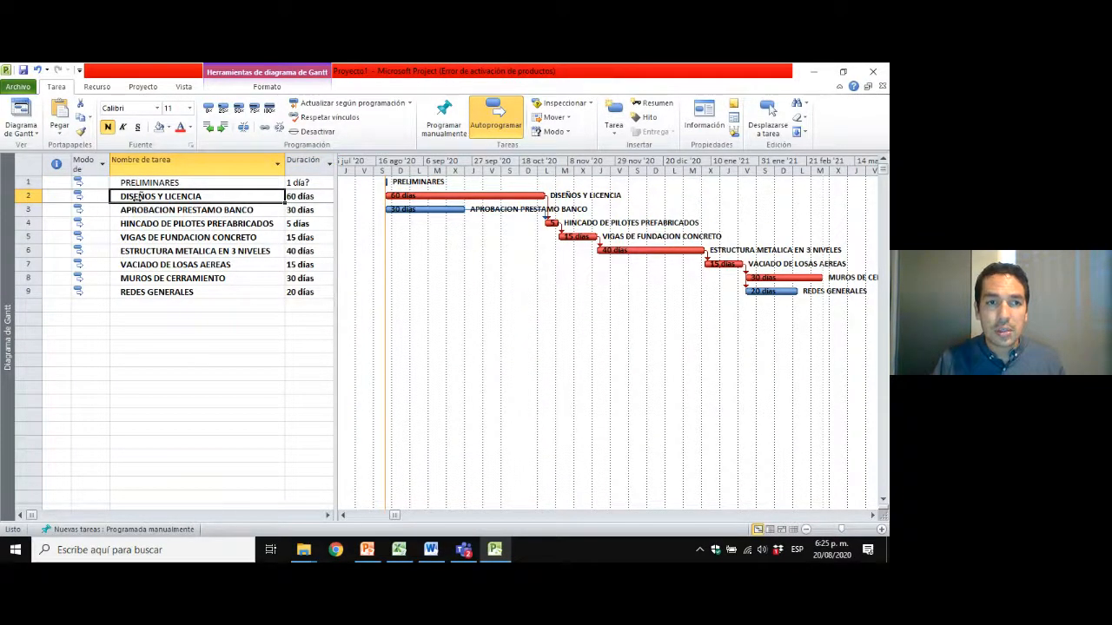
Indent DISEÑOS Y LICENCIA and APROBACION PRESTAMO BANCO as subtasks of PRELIMINARES.
key("Down")
key("Down")
left_click_drag(25, 197, 25, 209)
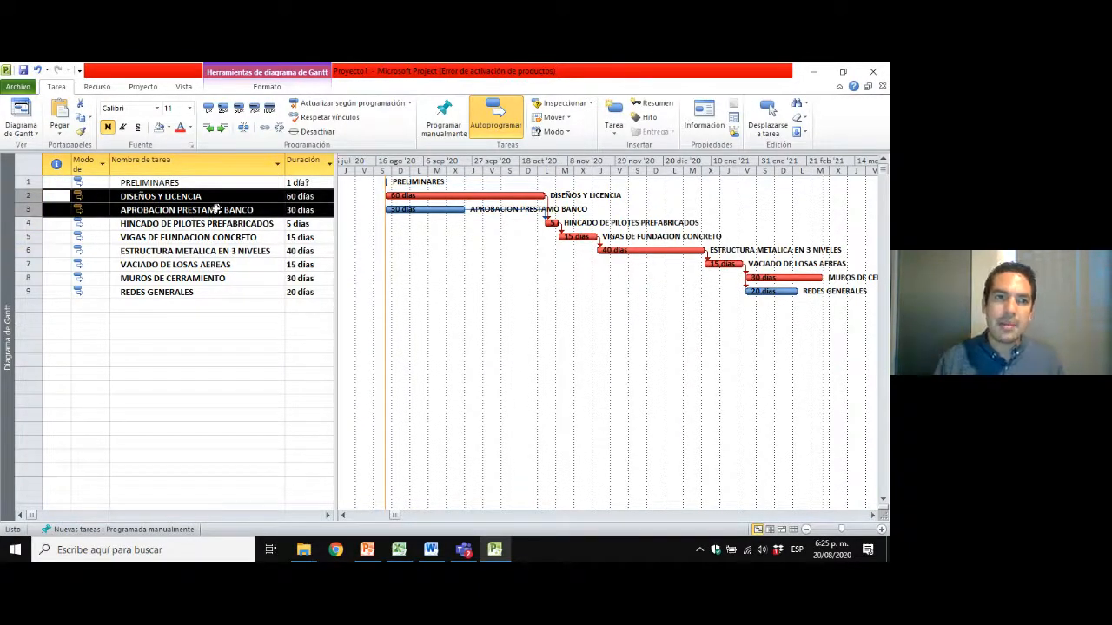
left_click(223, 130)
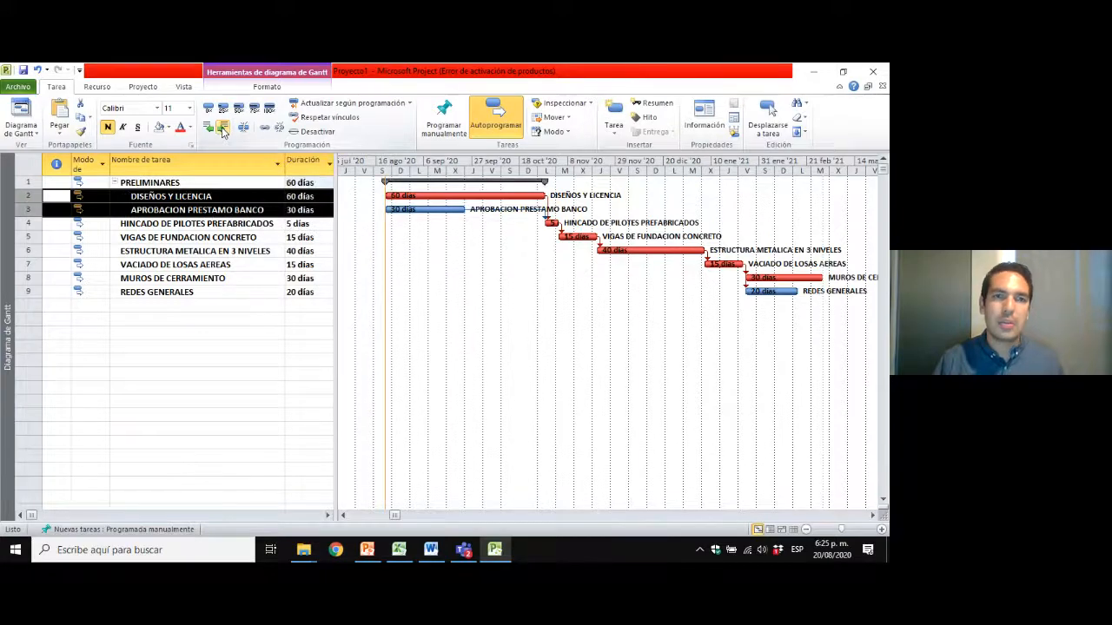
Examine the PRELIMINARES summary task with its subtasks and the two foundation activities listed below it.
left_click(208, 251)
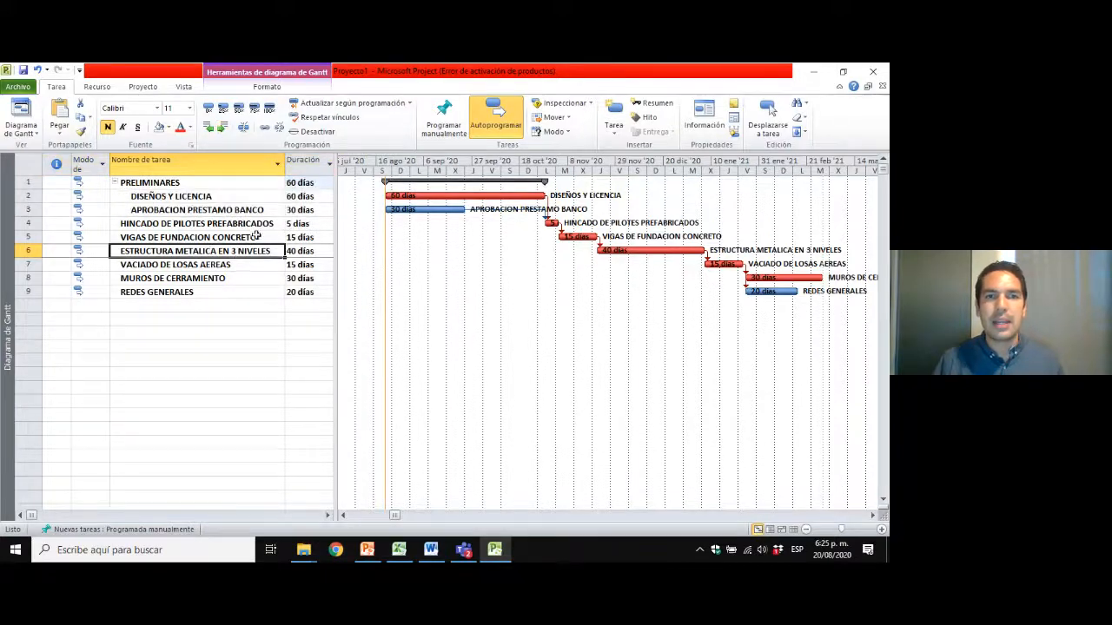
left_click(209, 183)
left_click(199, 198)
left_click(195, 185)
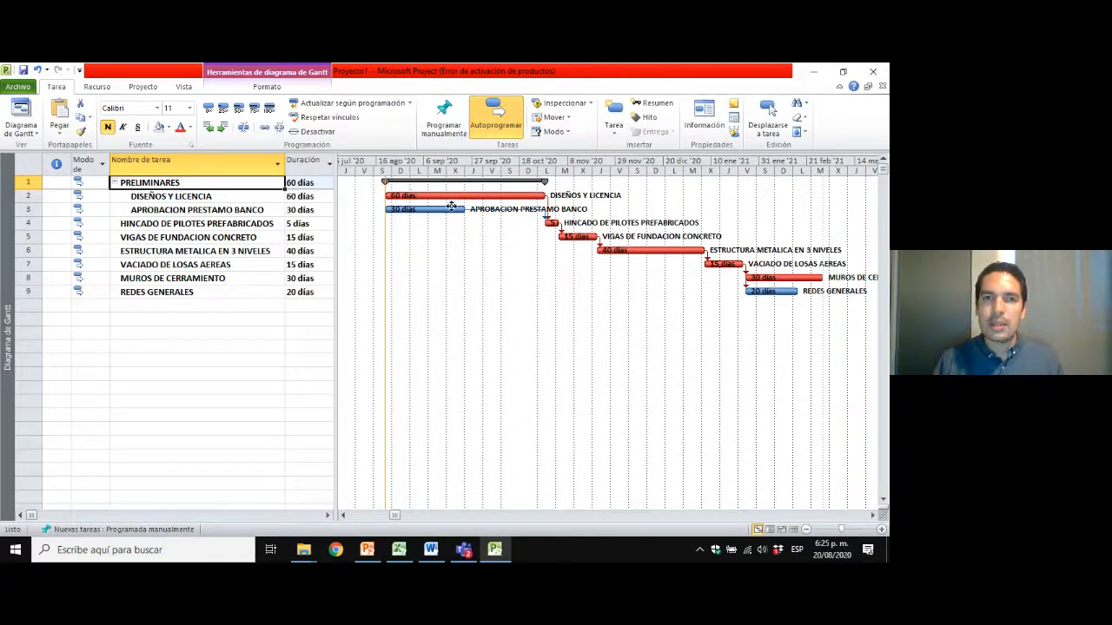
left_click(231, 198)
left_click(231, 208)
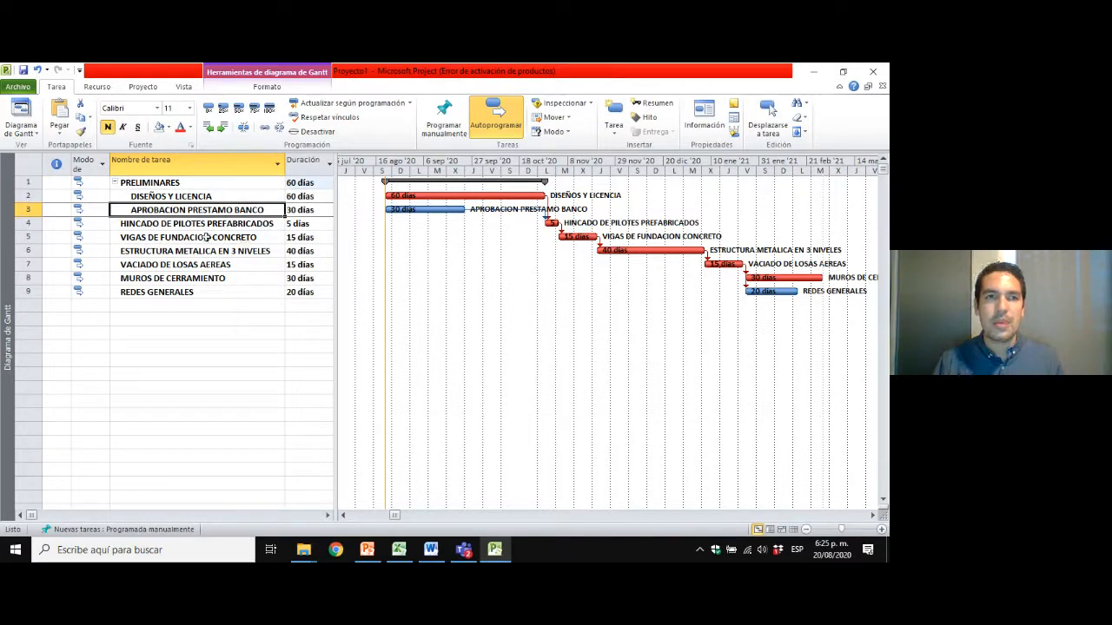
left_click(203, 226)
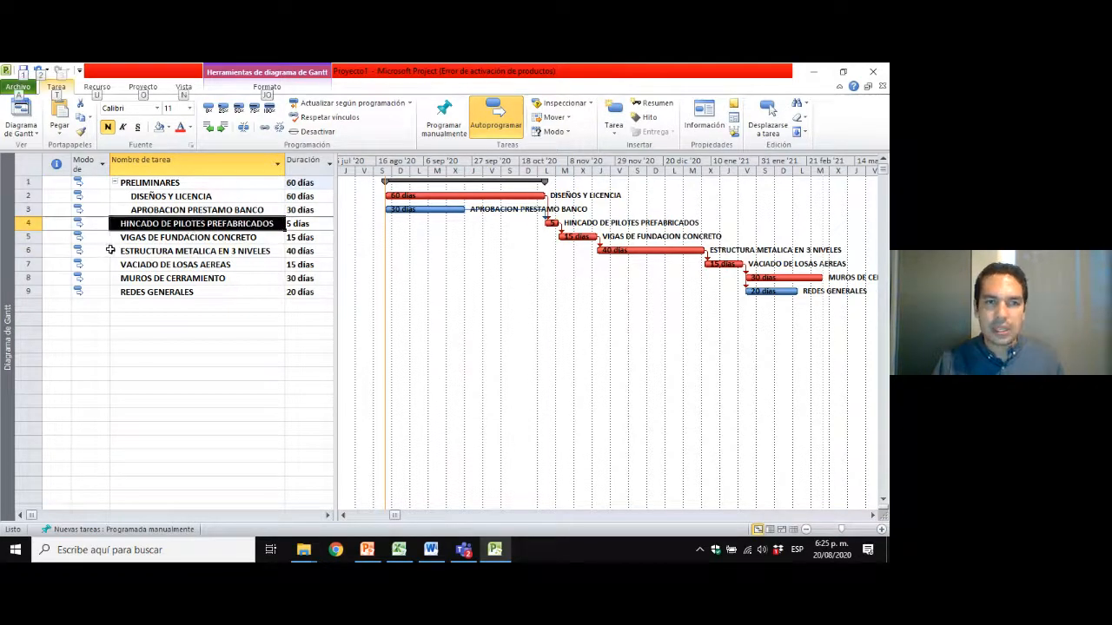
left_click(188, 239)
left_click(176, 225)
left_click_drag(176, 225, 173, 238)
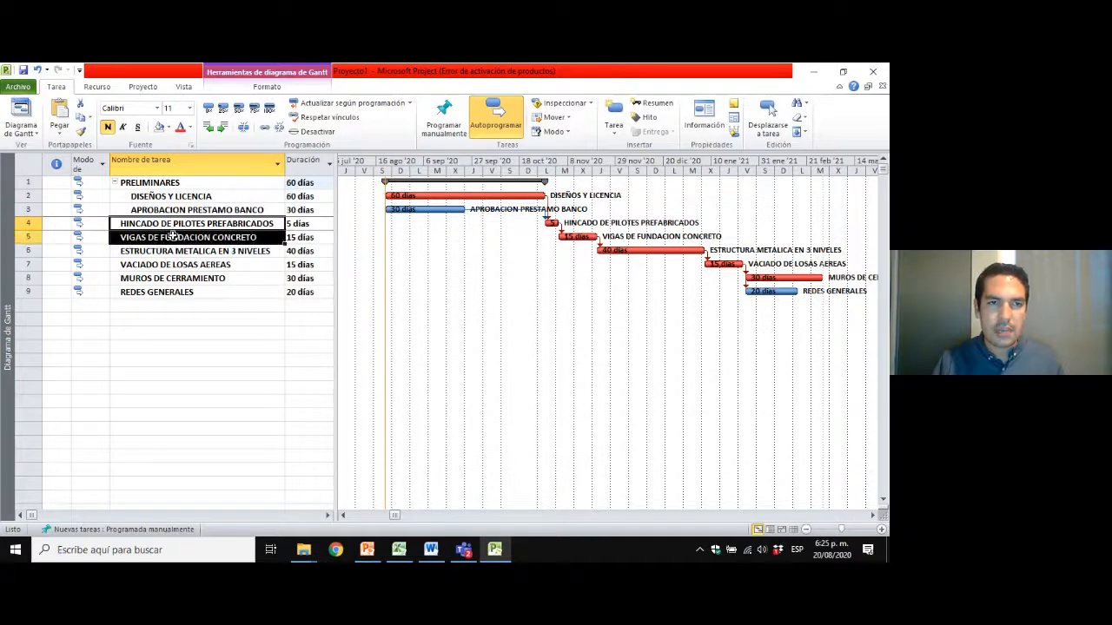
Insert a task named FUNDACIONES above HINCADO DE PILOTES PREFABRICADOS and outdent it to the same level as PRELIMINARES.
left_click(27, 223)
right_click(27, 223)
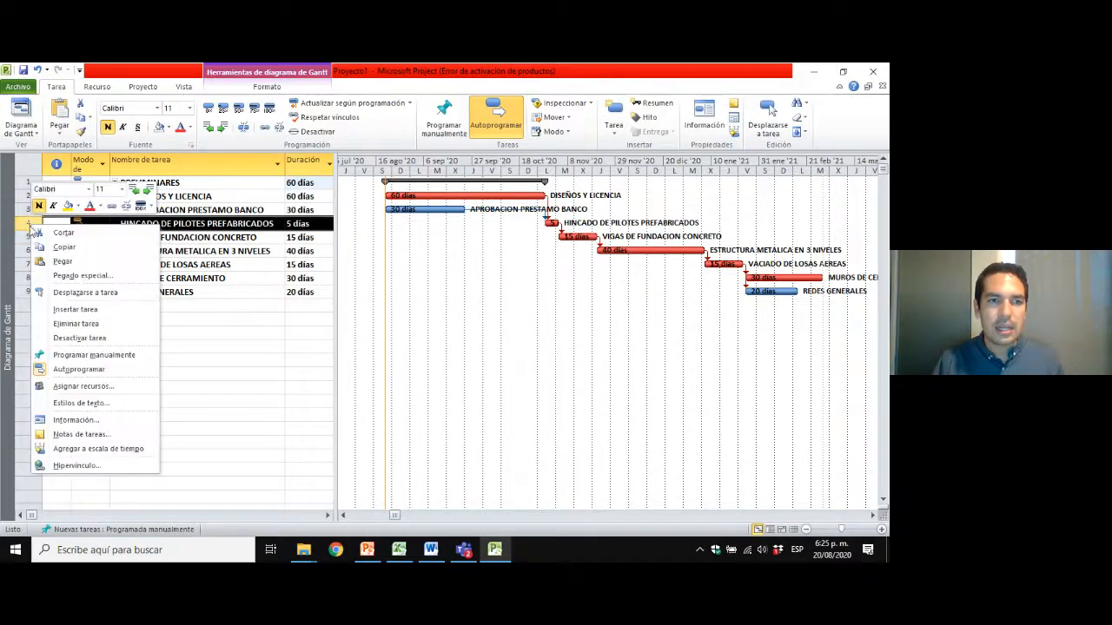
left_click(84, 311)
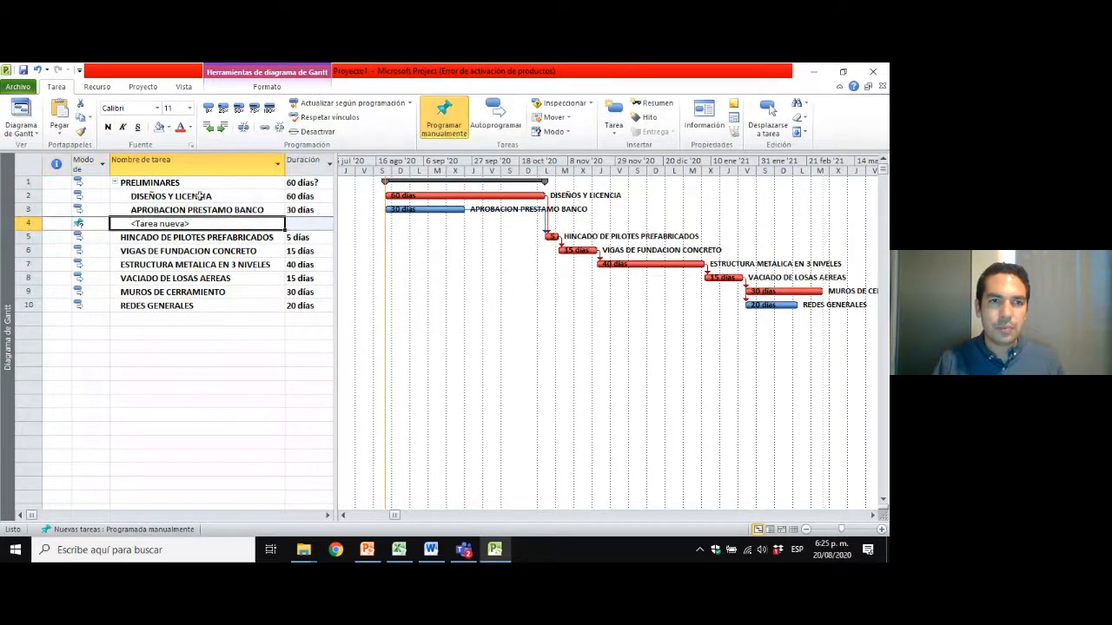
left_click(209, 128)
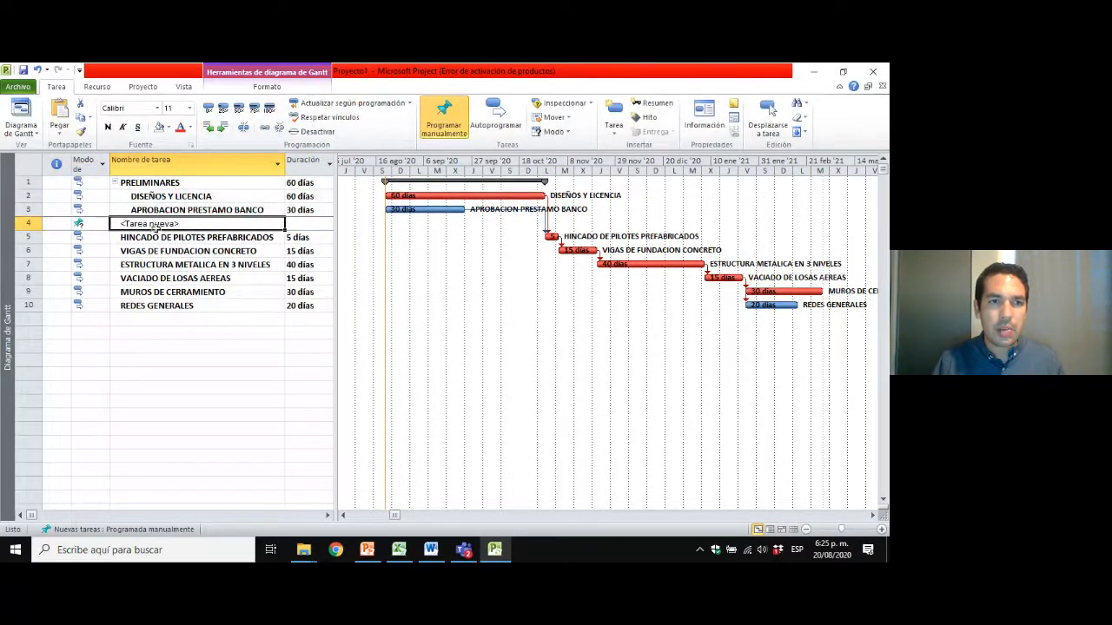
type("F")
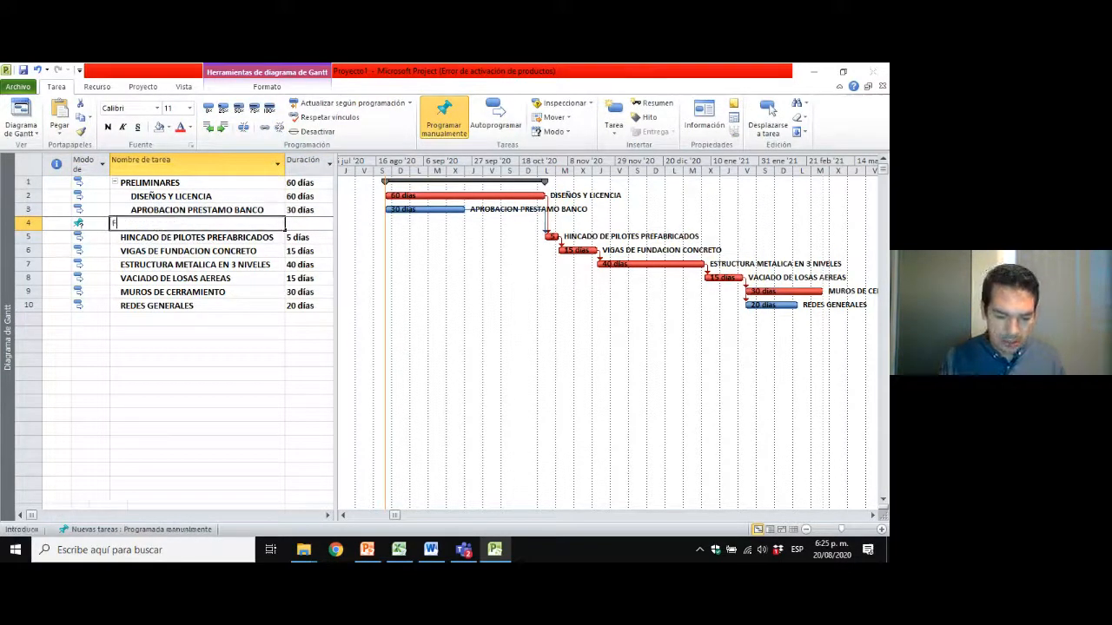
type("UNDACIONES")
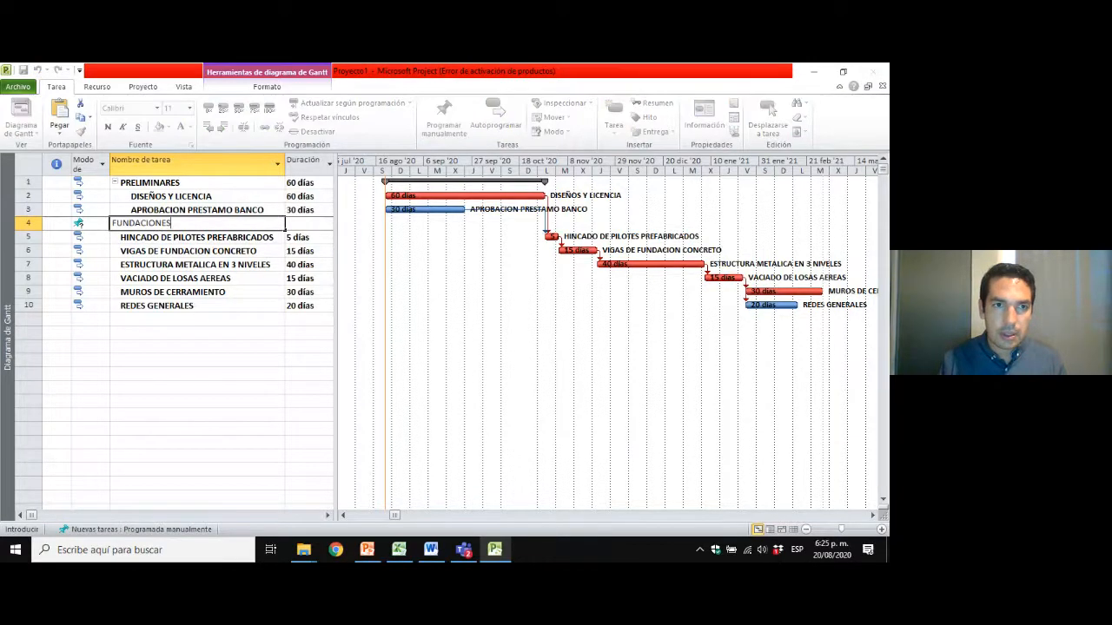
key("Return")
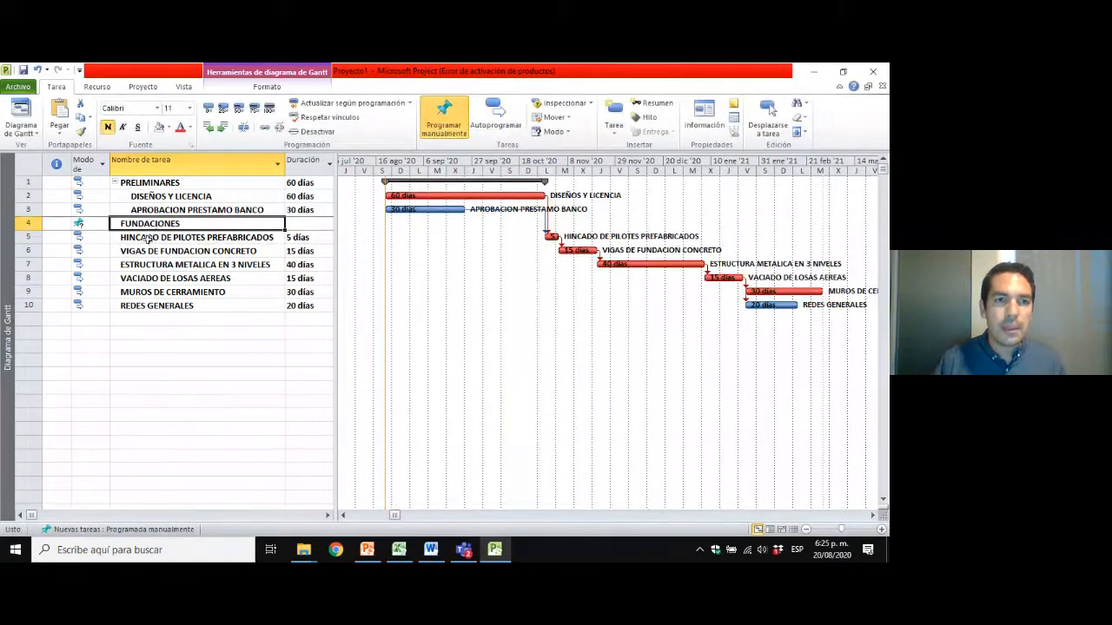
left_click(160, 238)
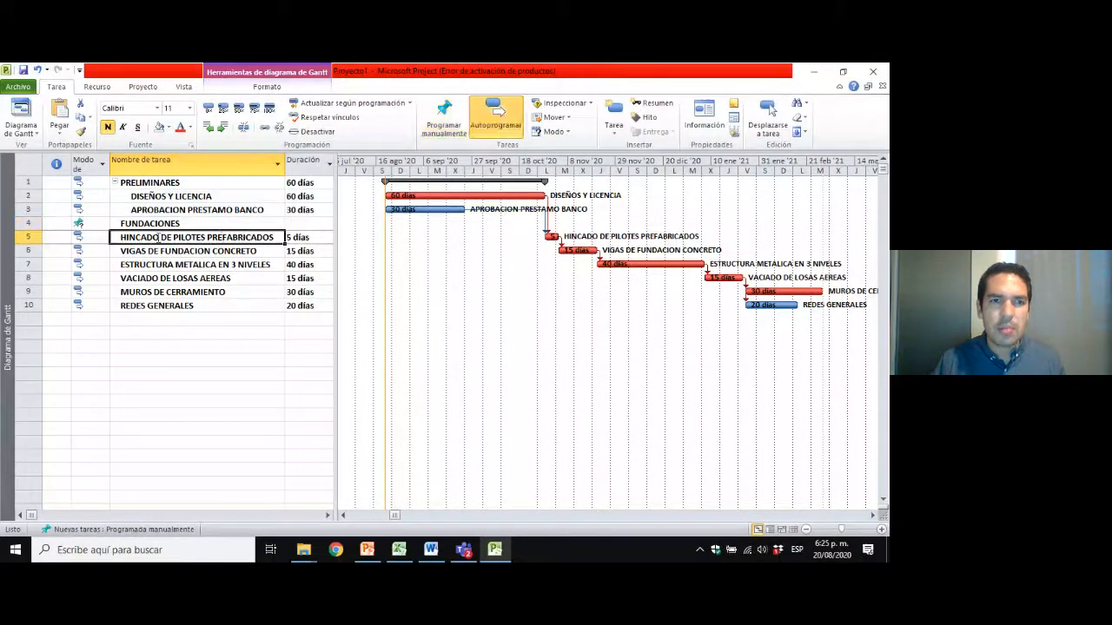
Change the FUNDACIONES task to automatic scheduling.
left_click(25, 223)
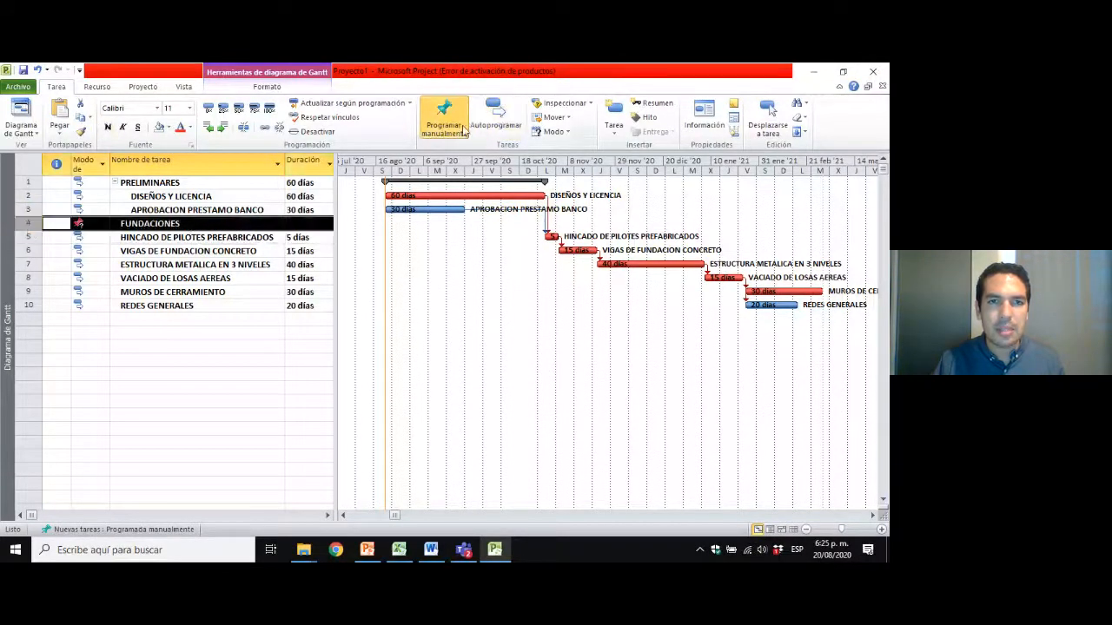
left_click(495, 117)
left_click(152, 241)
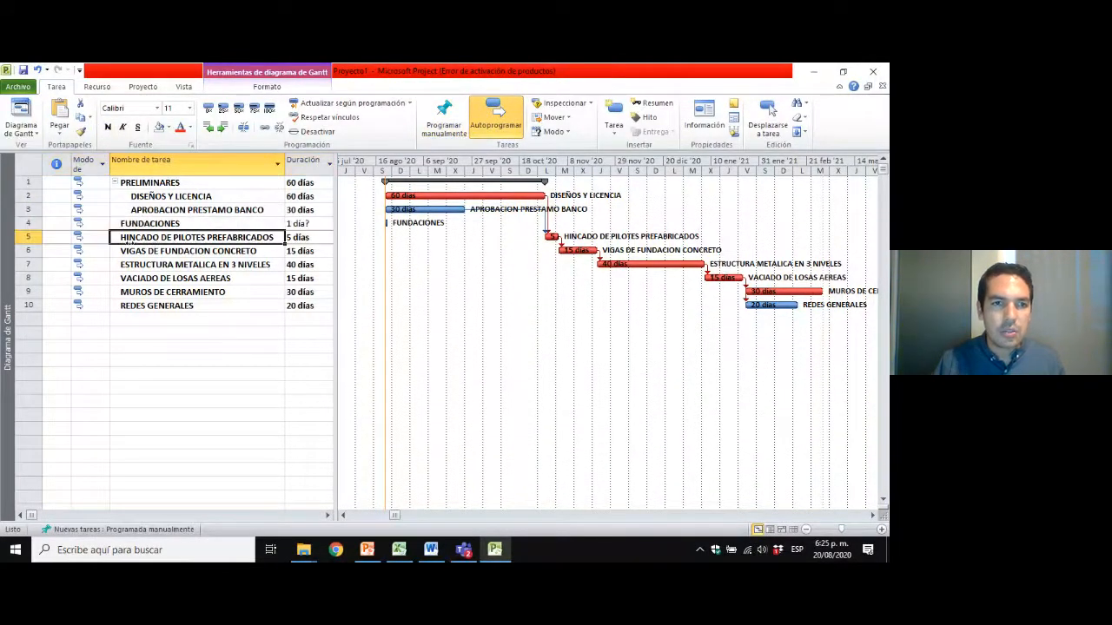
Indent HINCADO DE PILOTES PREFABRICADOS and VIGAS DE FUNDACION CONCRETO as subtasks of FUNDACIONES.
left_click_drag(26, 238, 27, 251)
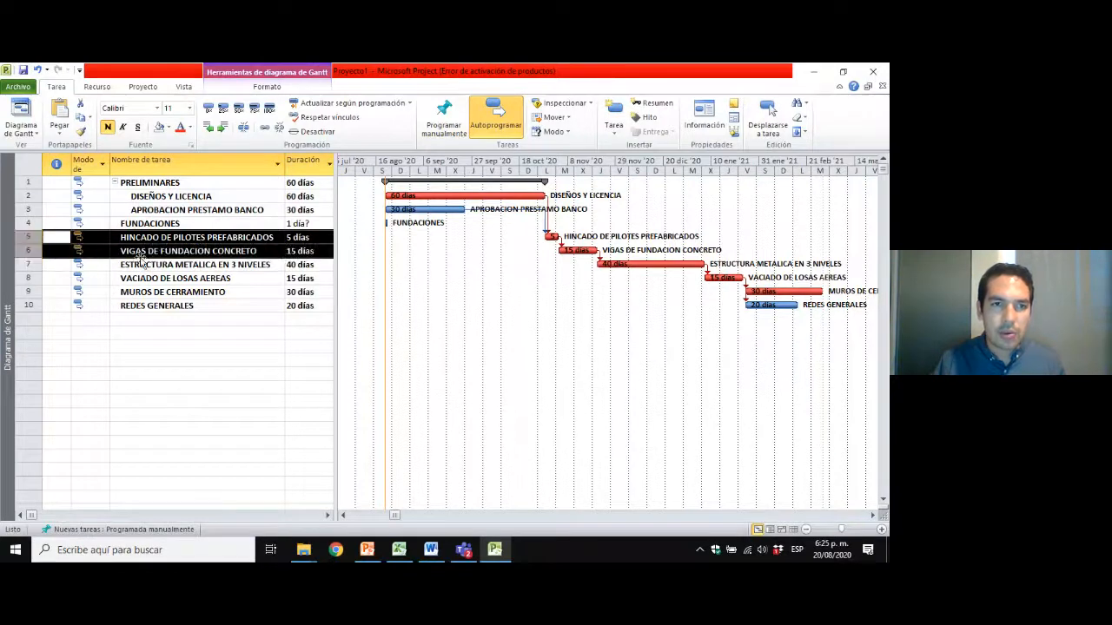
left_click(224, 128)
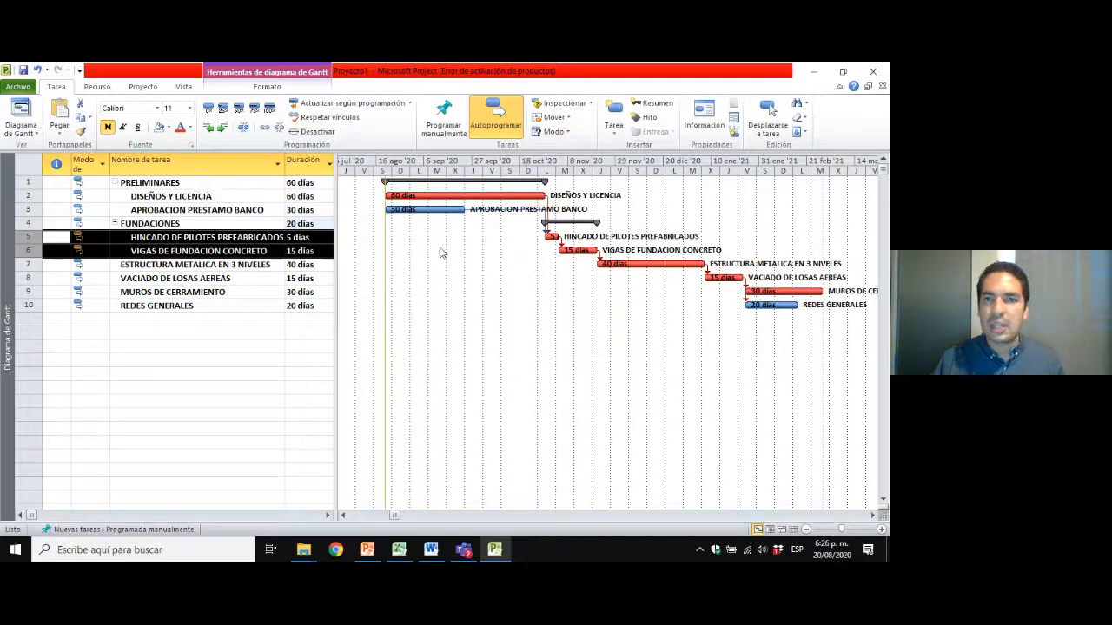
left_click(208, 224)
left_click(208, 251)
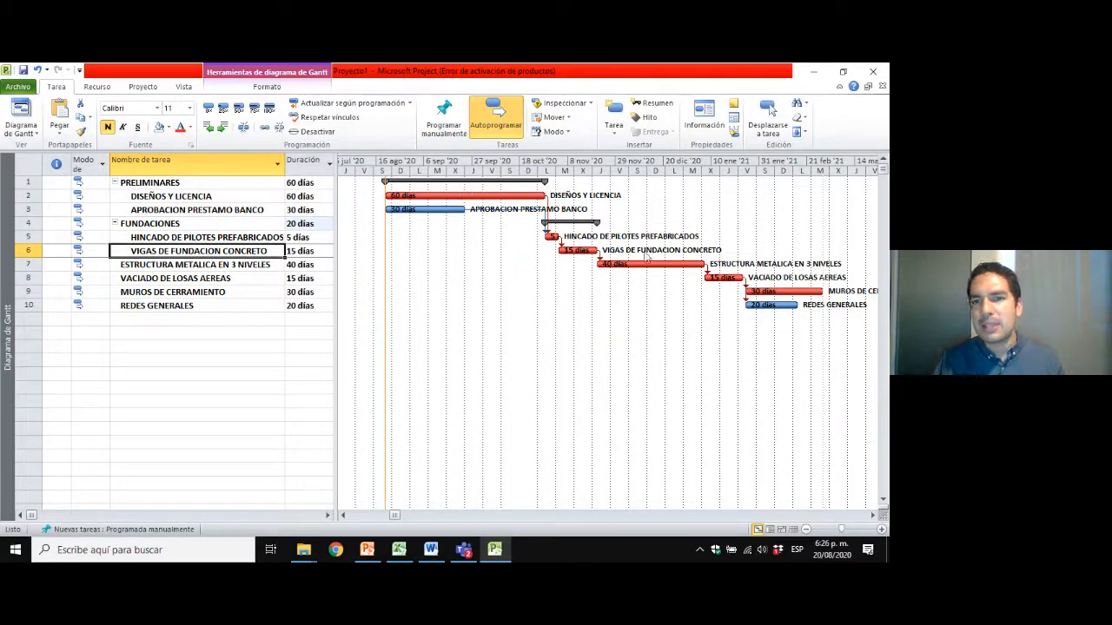
left_click(194, 229)
Insert a task named ESTRUCTURA above ESTRUCTURA METALICA EN 3 NIVELES and outdent it to the same level as FUNDACIONES.
left_click(174, 265)
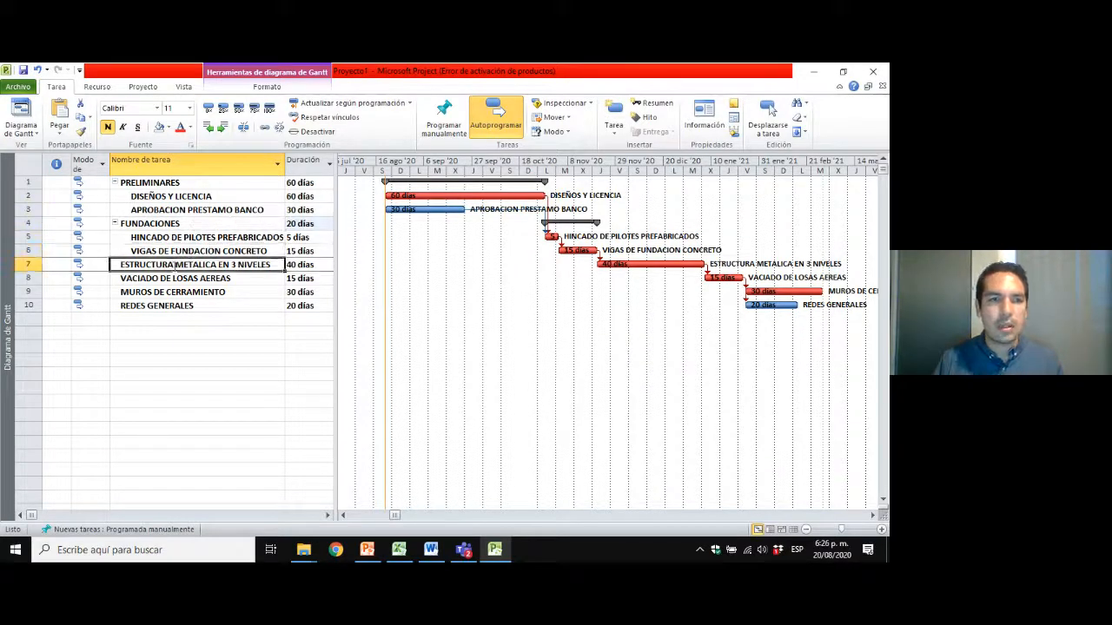
left_click(26, 264)
right_click(28, 265)
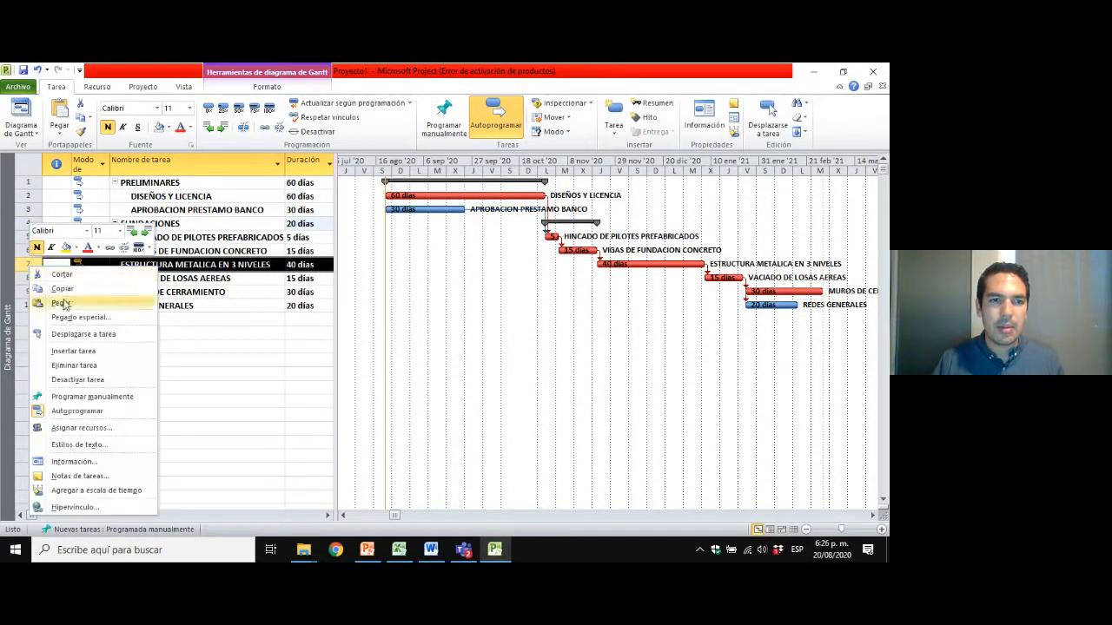
left_click(74, 351)
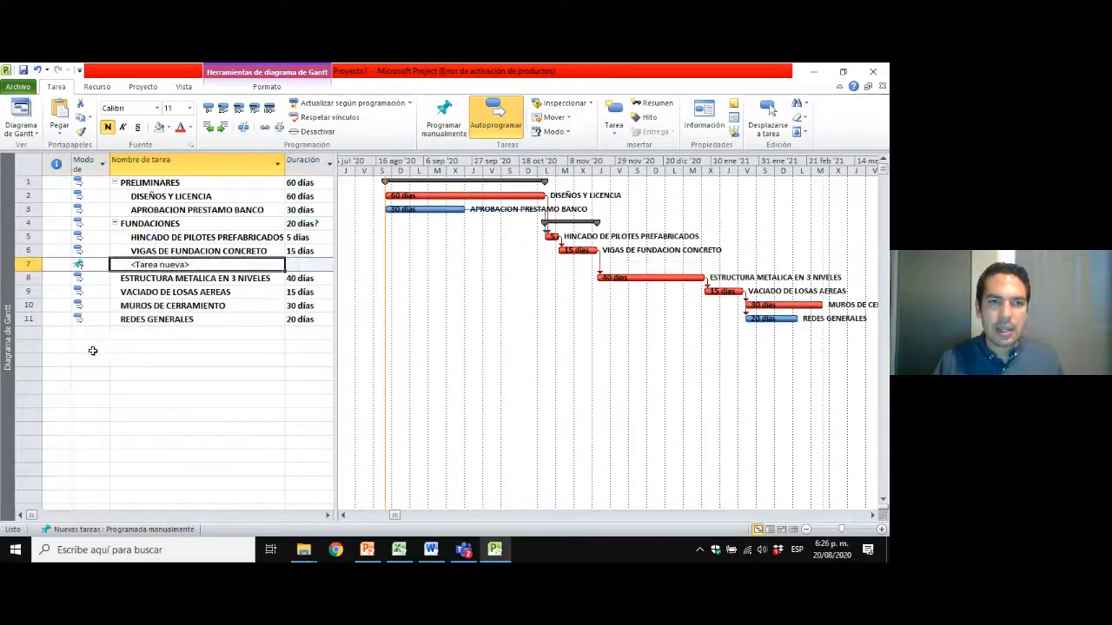
type("ESTRUCTURA")
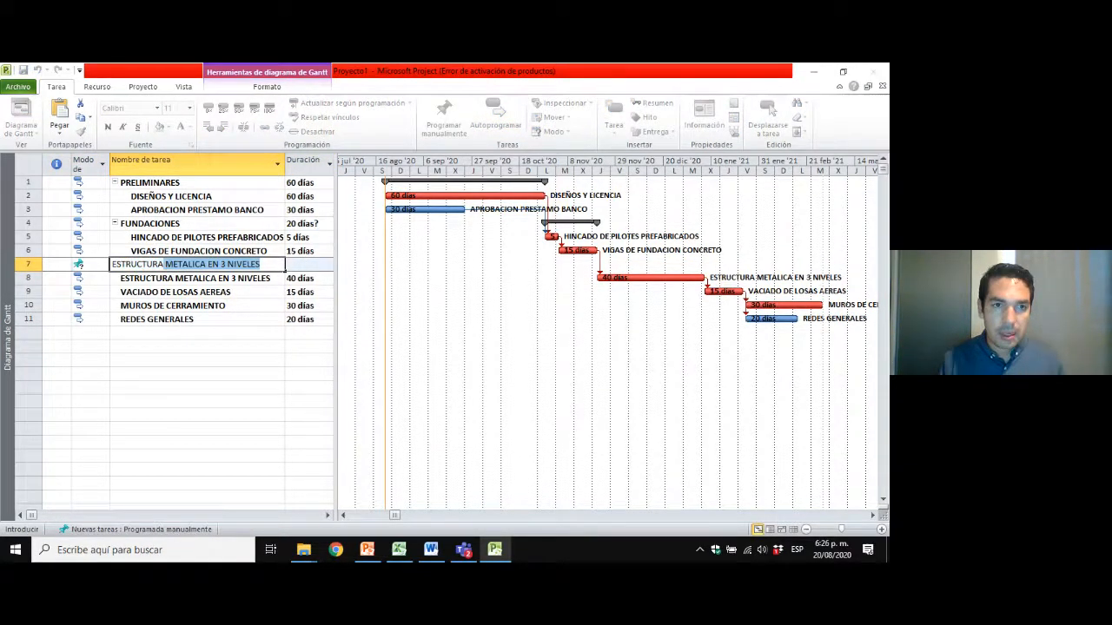
key("BackSpace")
key("Return")
key("Up")
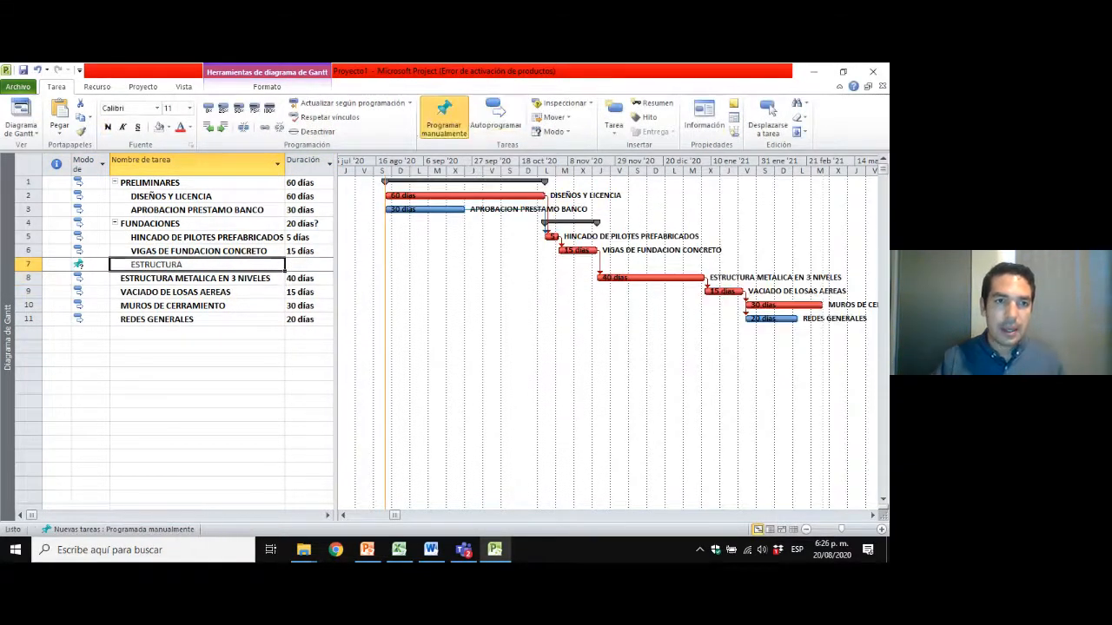
left_click(207, 128)
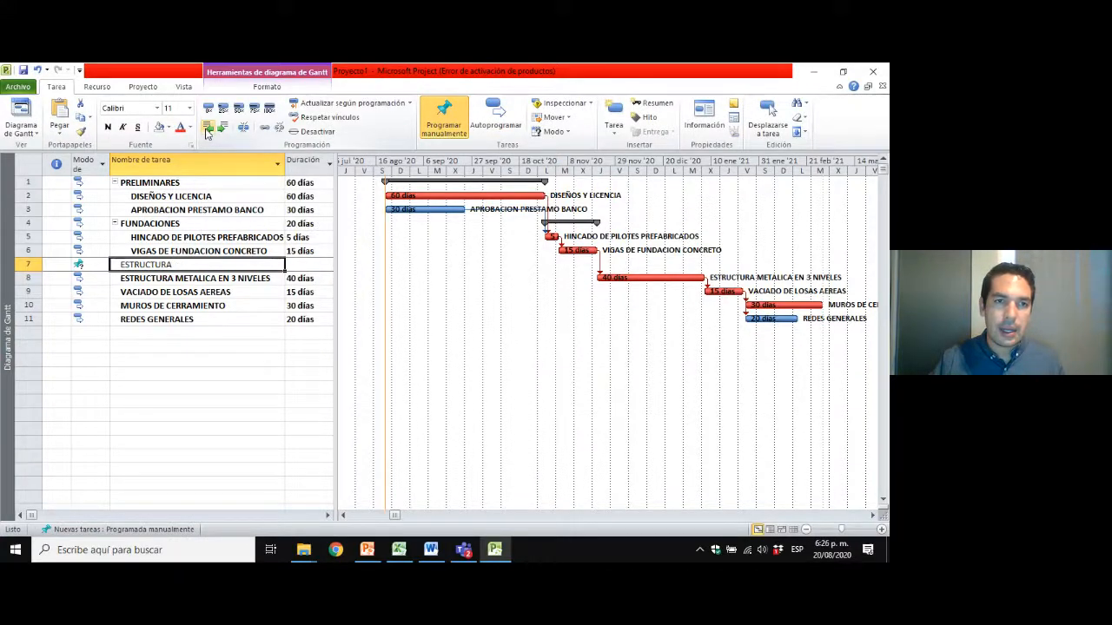
Switch the ESTRUCTURA task from manual to automatic scheduling.
left_click(27, 264)
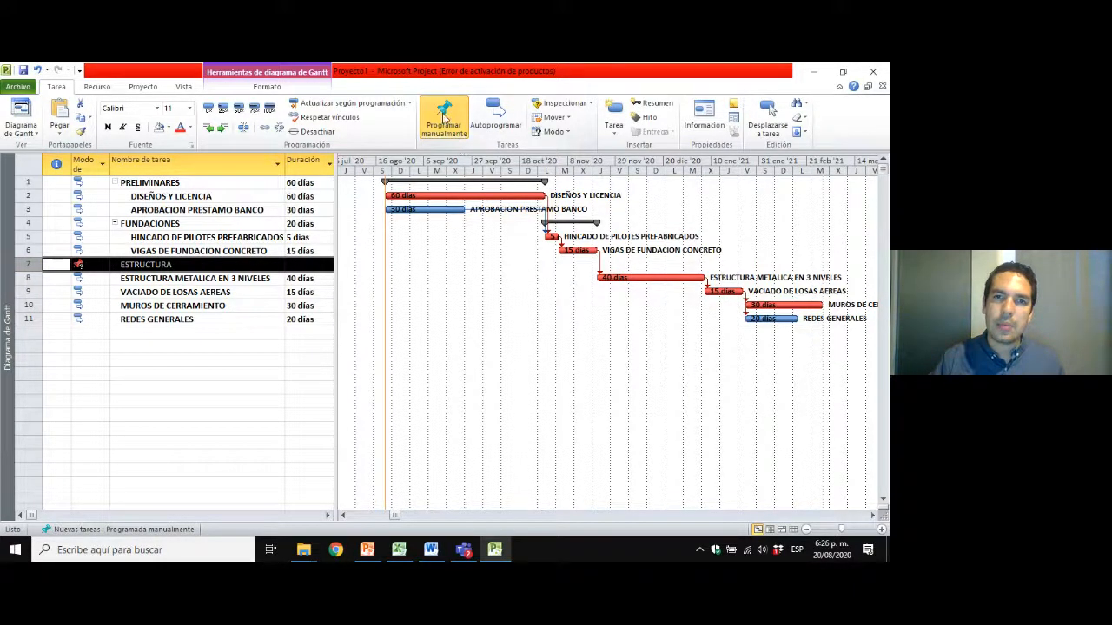
left_click(508, 119)
left_click(126, 291)
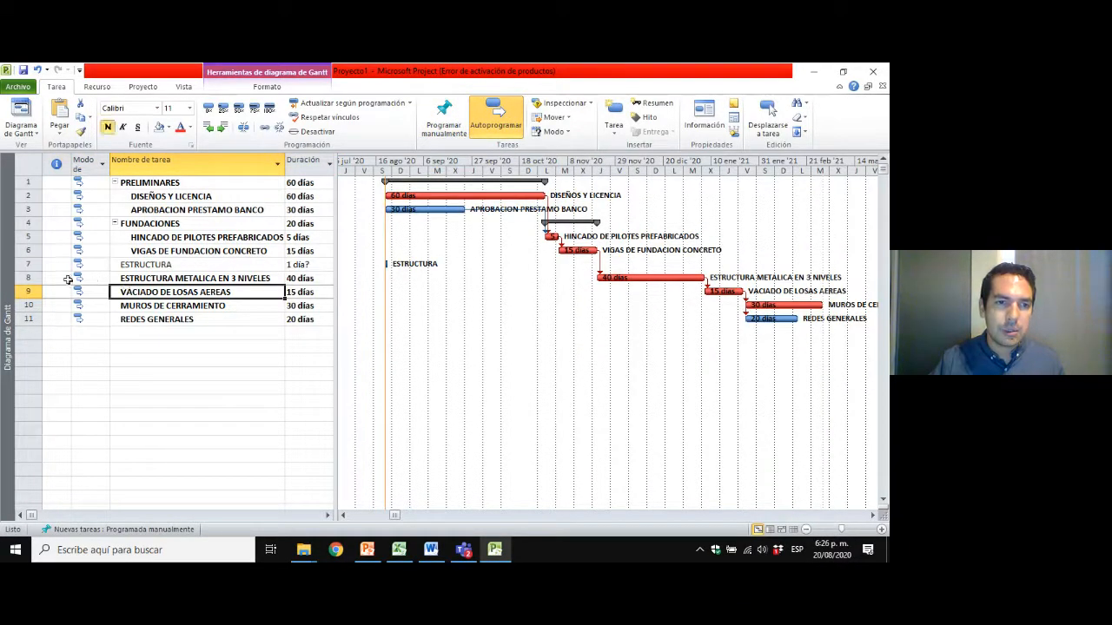
Indent ESTRUCTURA METALICA EN 3 NIVELES, VACIADO DE LOSAS AEREAS, MUROS DE CERRAMIENTO and REDES GENERALES as subtasks of ESTRUCTURA.
left_click_drag(28, 278, 28, 292)
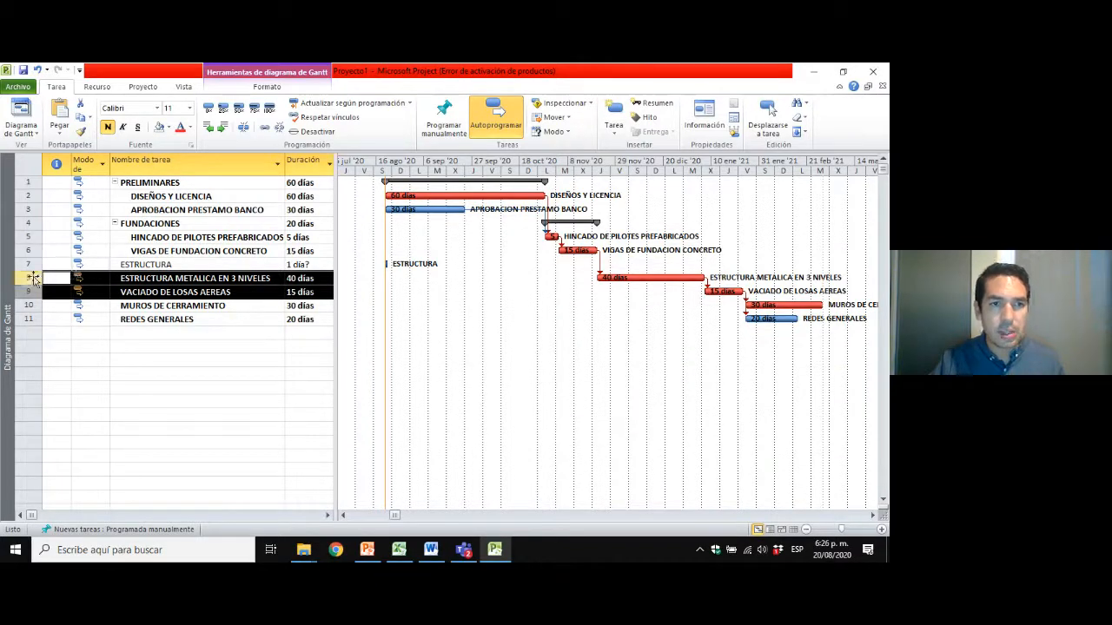
left_click(205, 283)
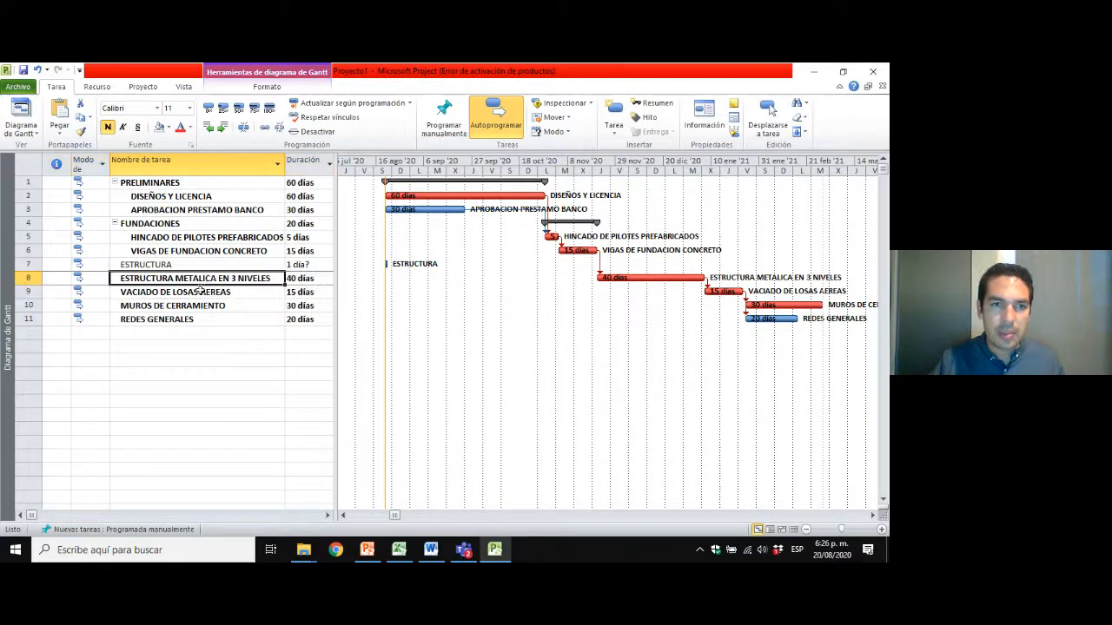
left_click(191, 292)
left_click(195, 307)
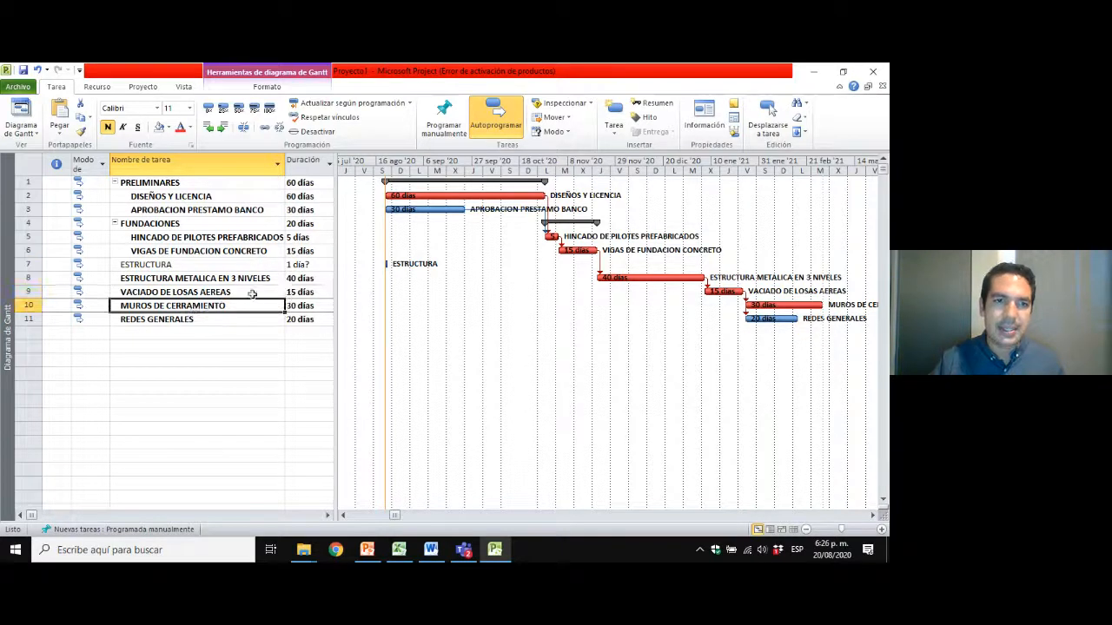
left_click(141, 322)
left_click(27, 318)
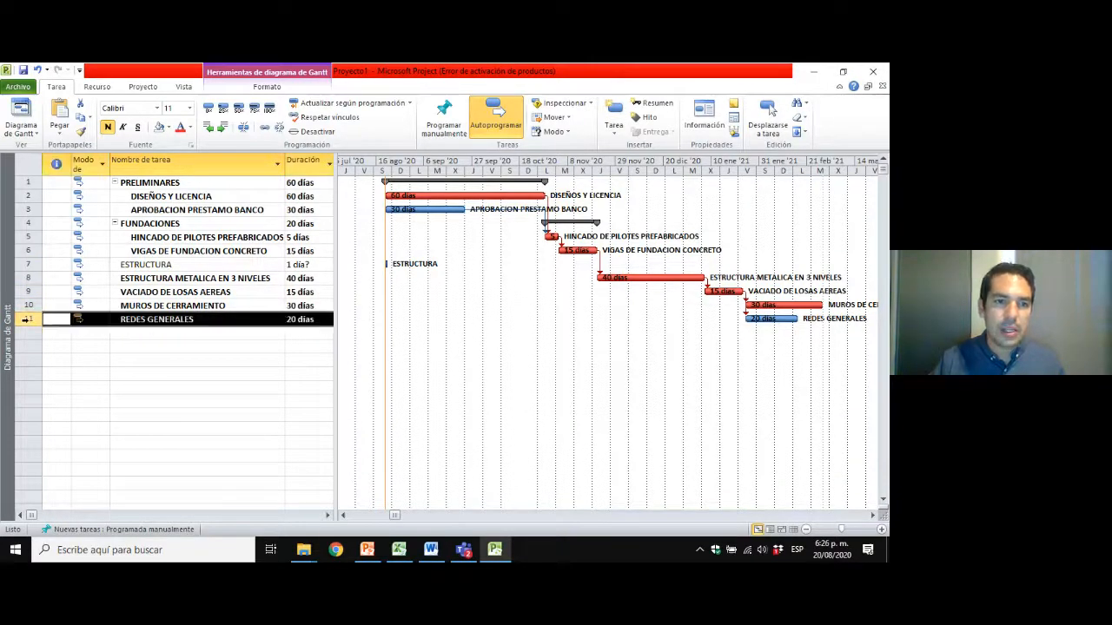
left_click_drag(28, 313, 27, 278)
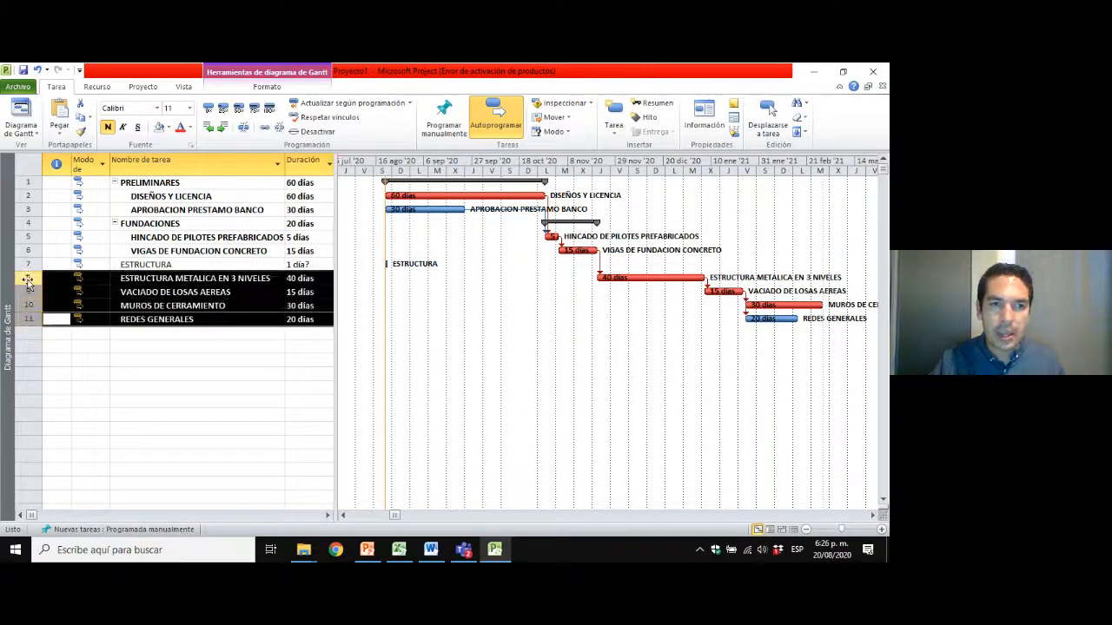
left_click(222, 127)
left_click(177, 250)
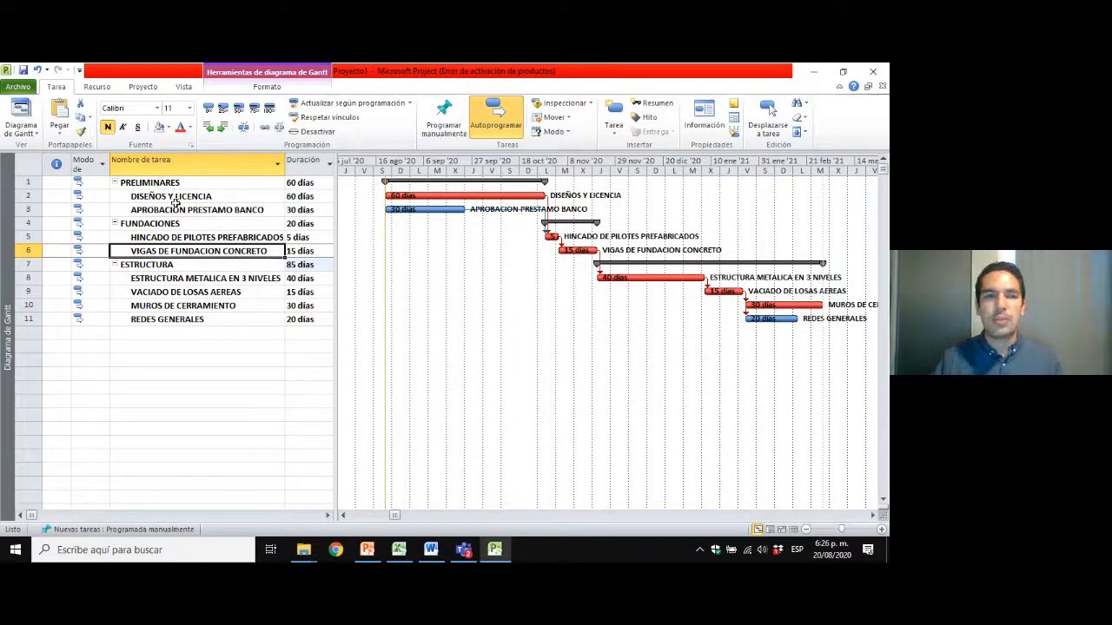
Collapse the ESTRUCTURA and PRELIMINARES summary tasks to view their summary bars, and expand both again.
left_click(114, 265)
left_click(113, 182)
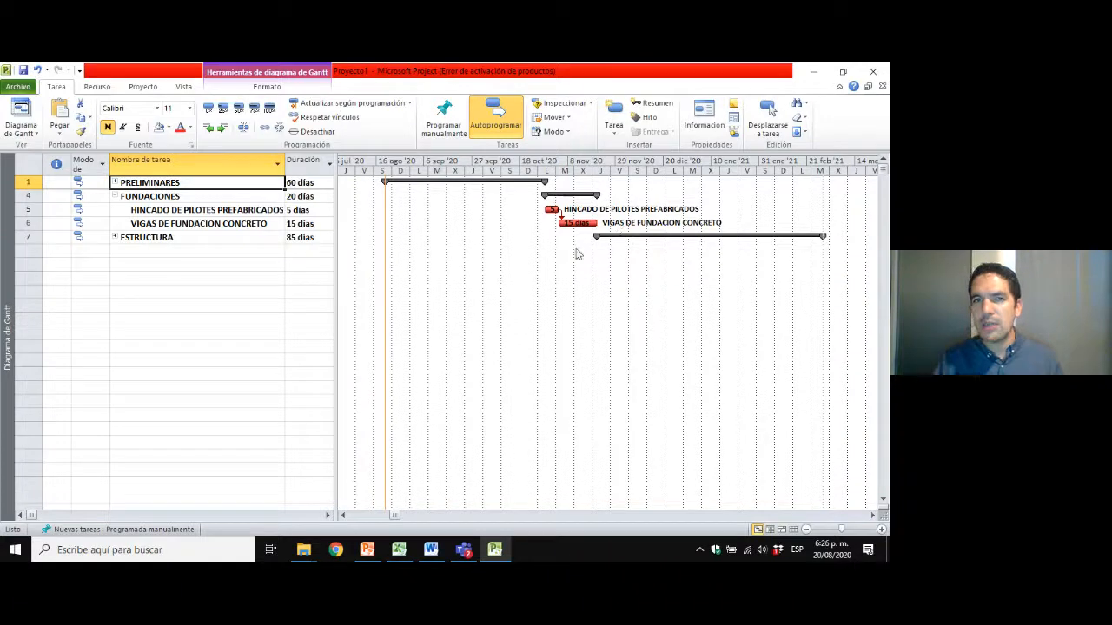
left_click(114, 182)
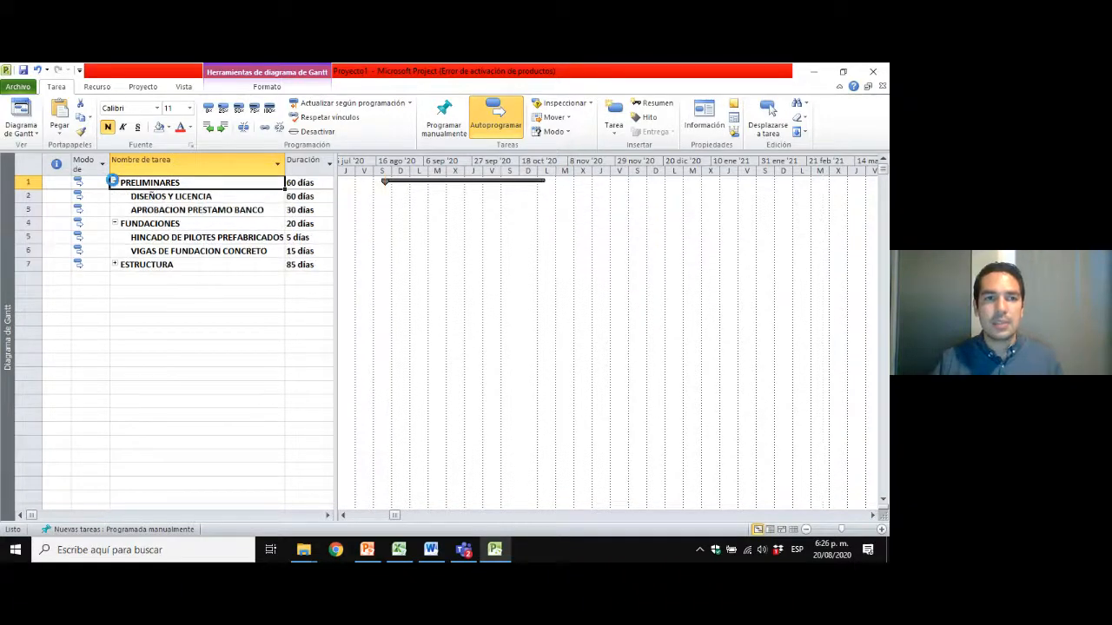
left_click(114, 267)
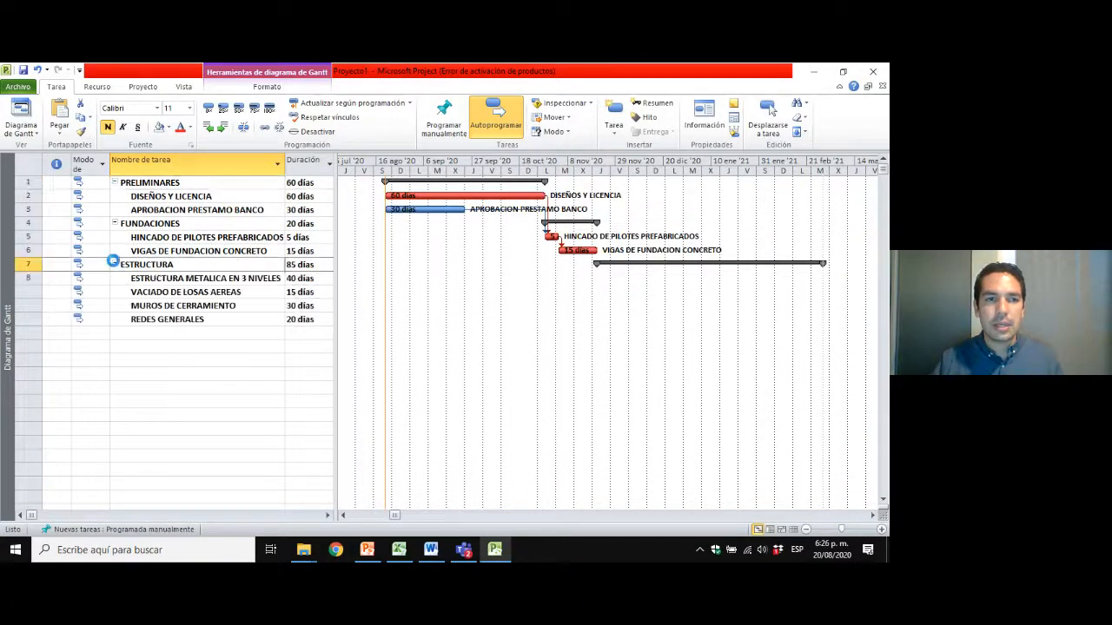
Apply a light gray background to the names of the summary tasks PRELIMINARES, FUNDACIONES and ESTRUCTURA.
left_click(183, 222)
left_click(172, 241)
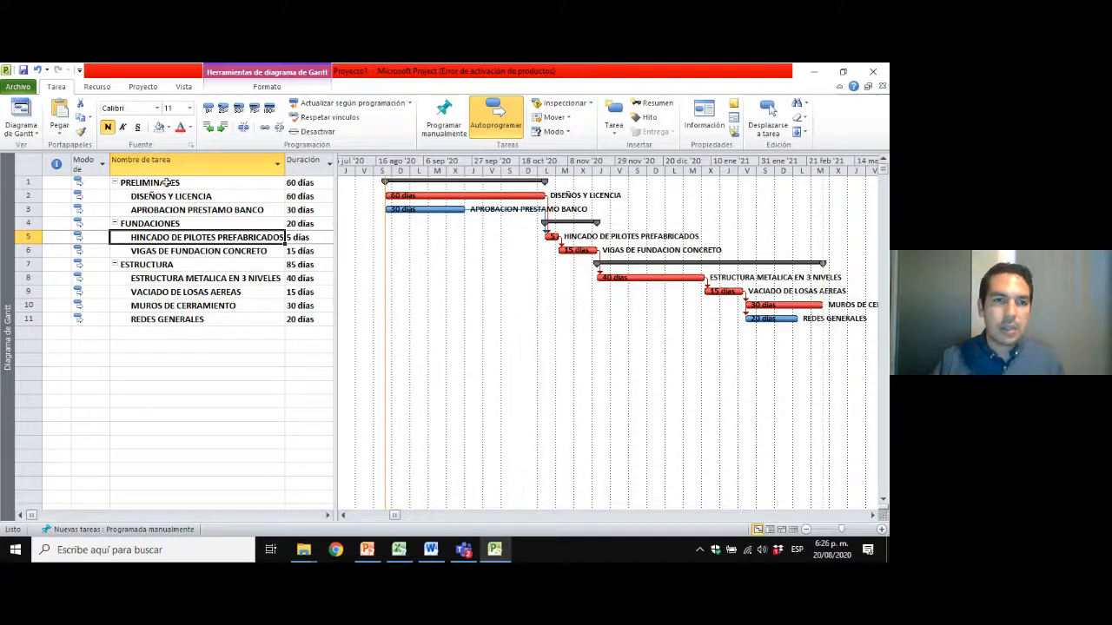
left_click(165, 181)
left_click(178, 226, "ctrl")
left_click(175, 265, "ctrl")
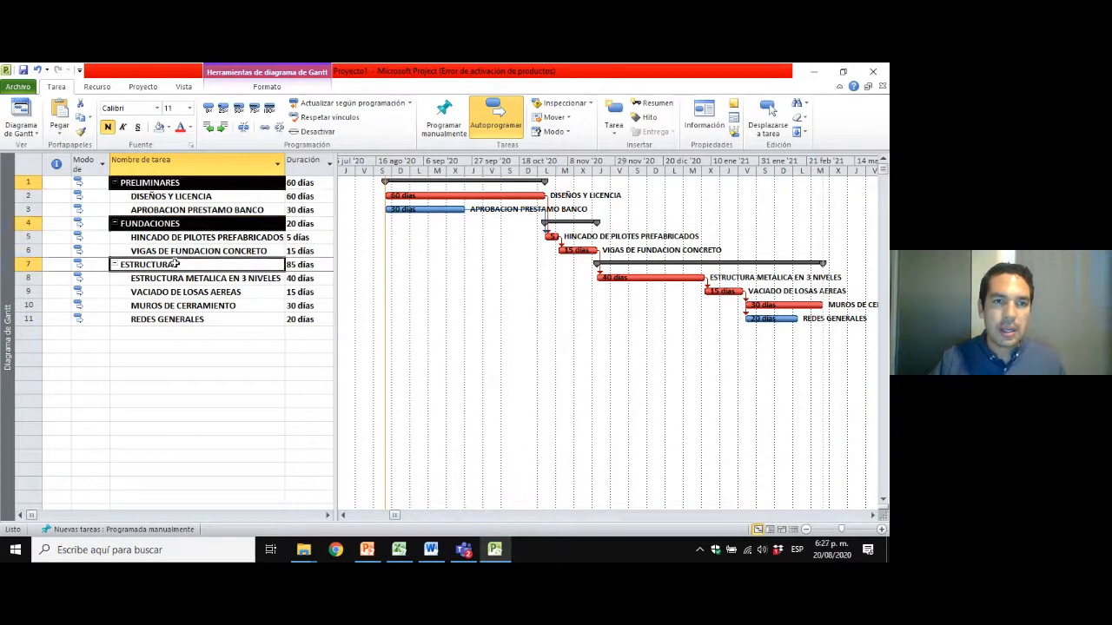
left_click(168, 127)
left_click(158, 178)
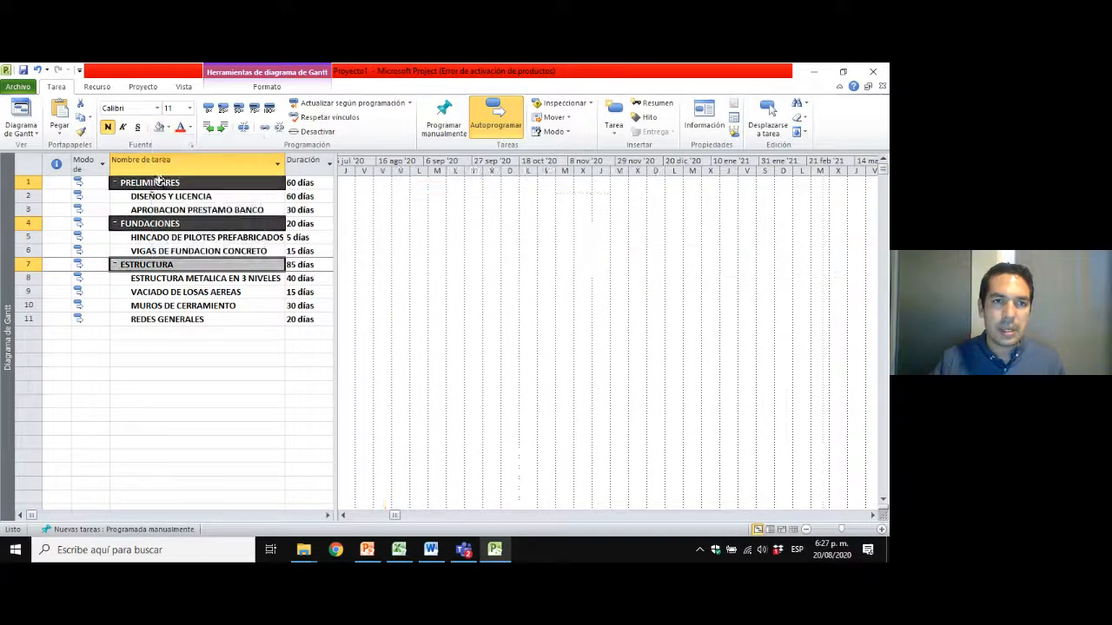
left_click(167, 308)
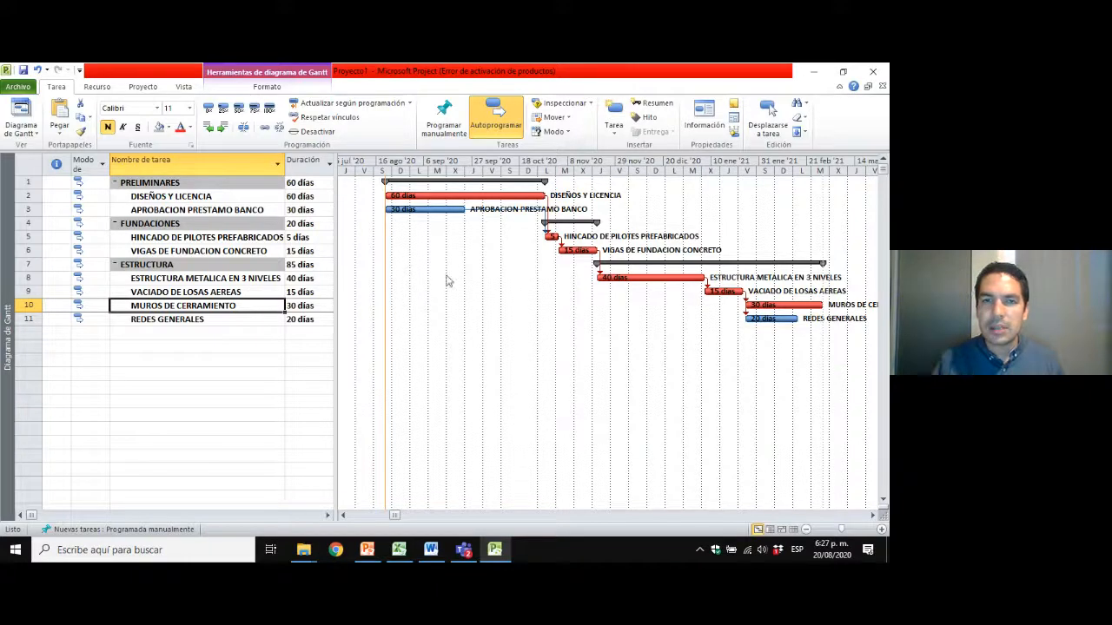
Examine how DISEÑOS Y LICENCIA and APROBACION PRESTAMO BANCO relate to each other and to HINCADO DE PILOTES PREFABRICADOS in the Gantt chart.
left_click(194, 198)
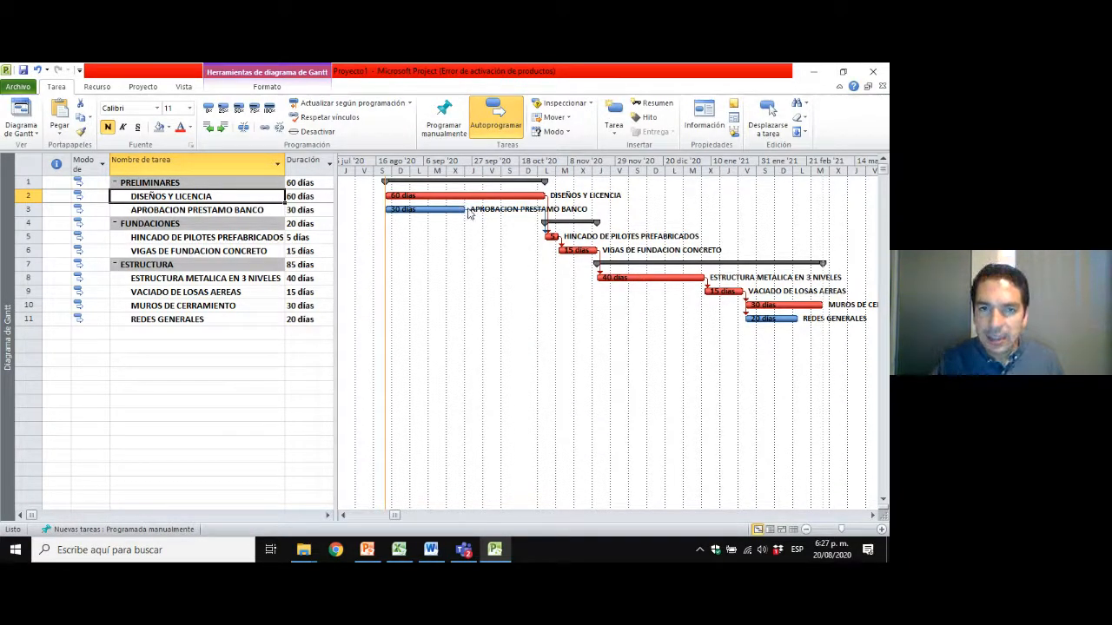
mouse_move(466, 211)
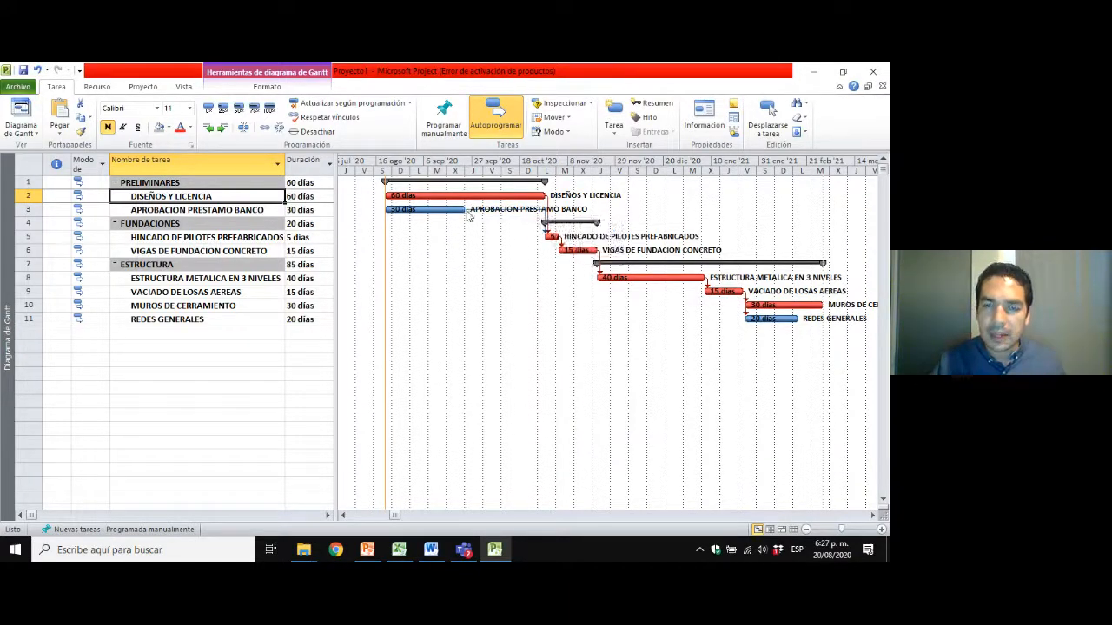
left_click(192, 210)
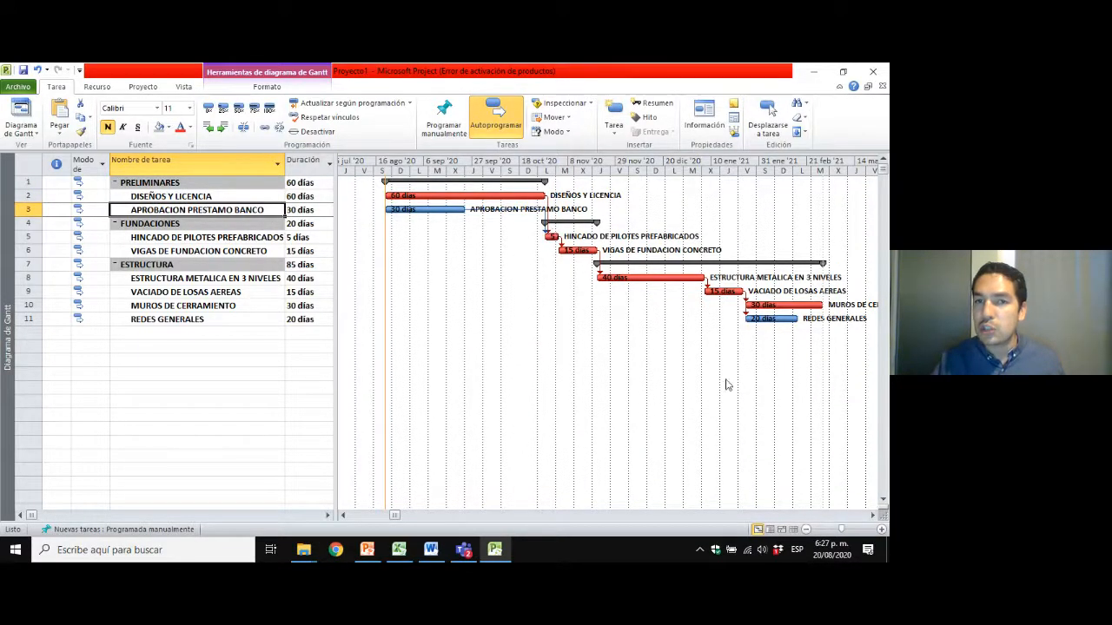
left_click(241, 237)
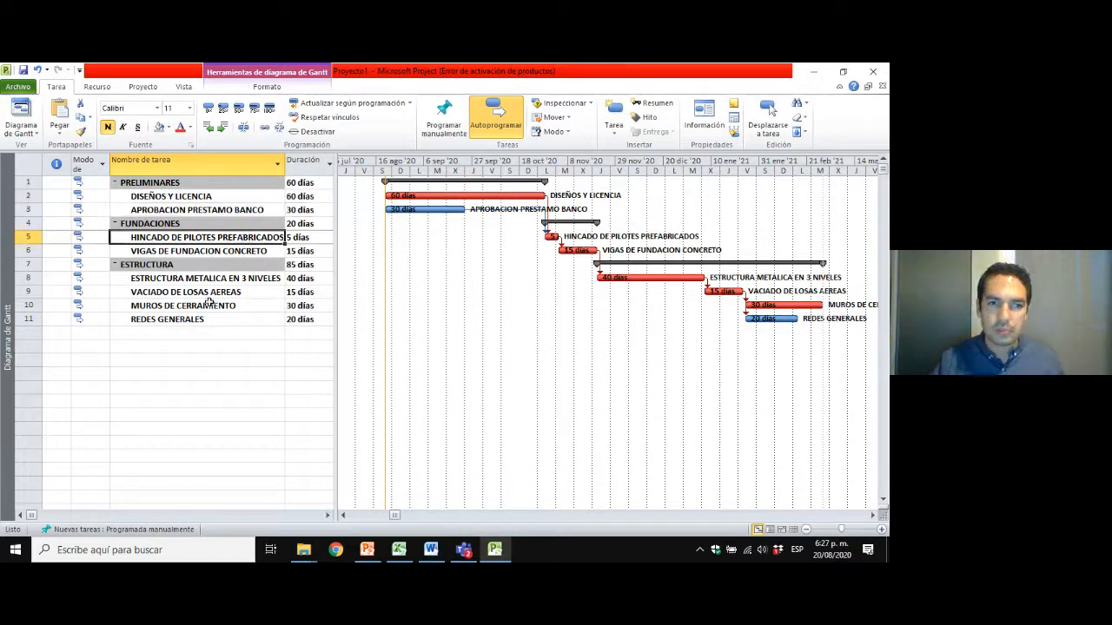
left_click(189, 209)
left_click(194, 196)
left_click(190, 209)
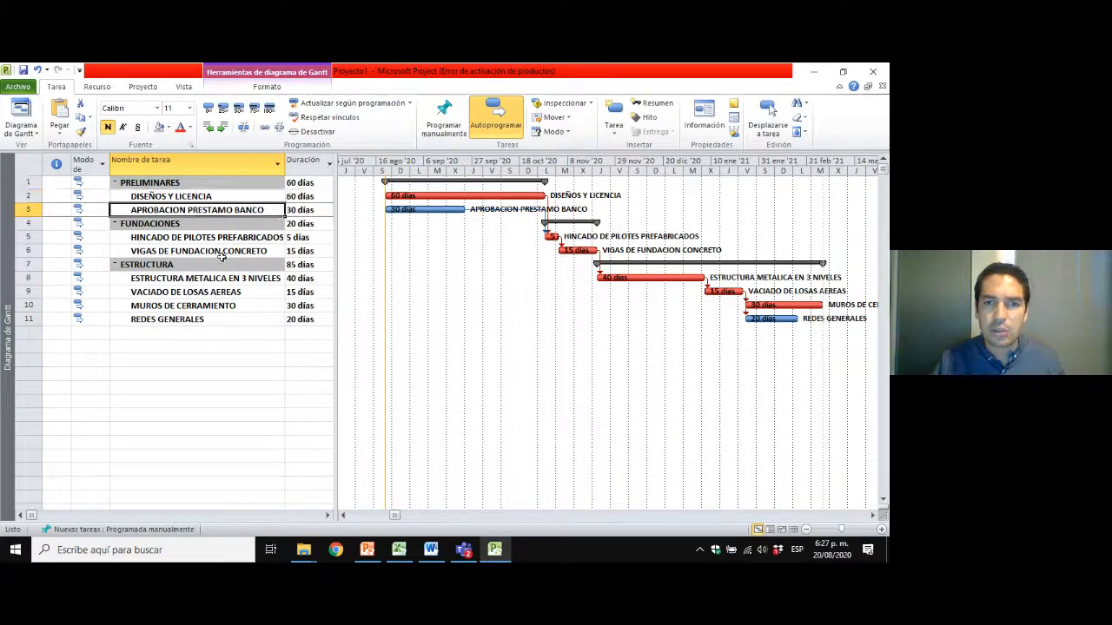
left_click(232, 195)
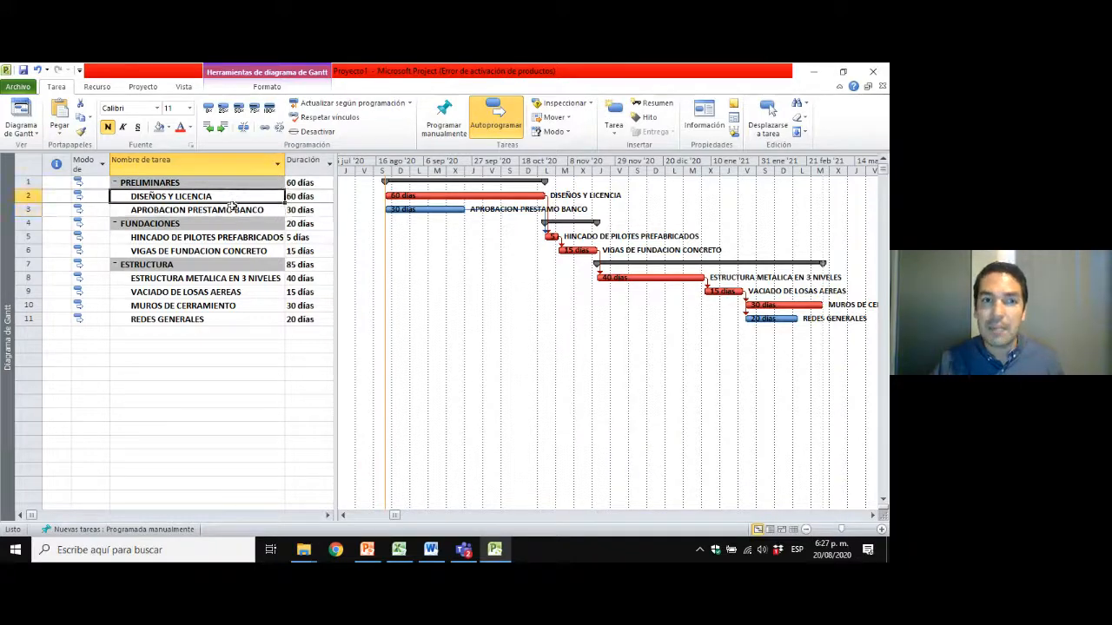
left_click(233, 207)
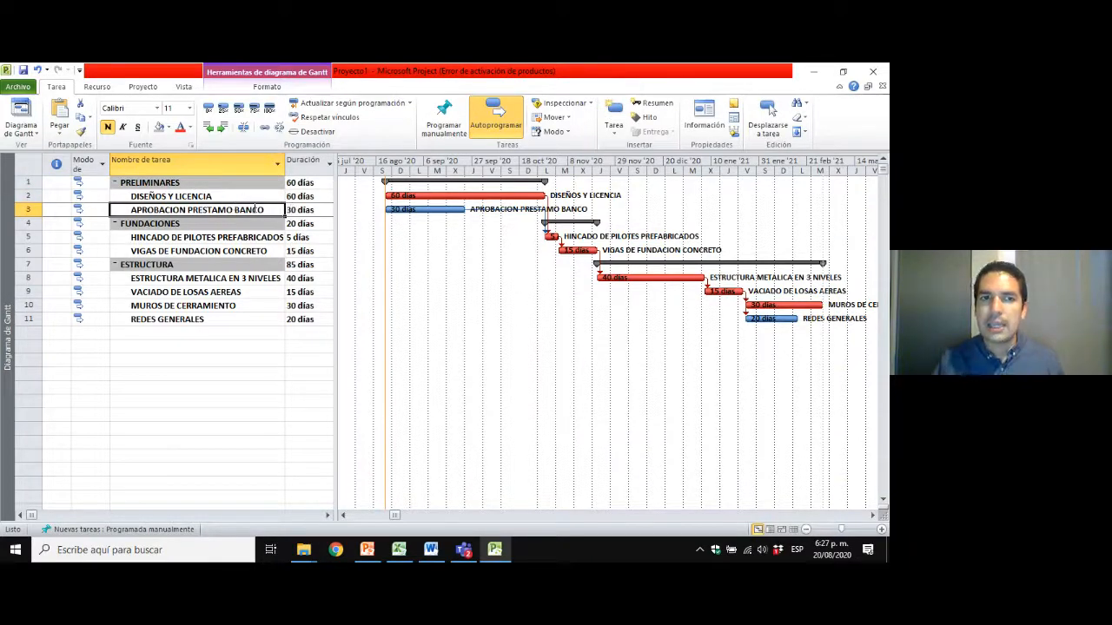
left_click(215, 196)
left_click(216, 210)
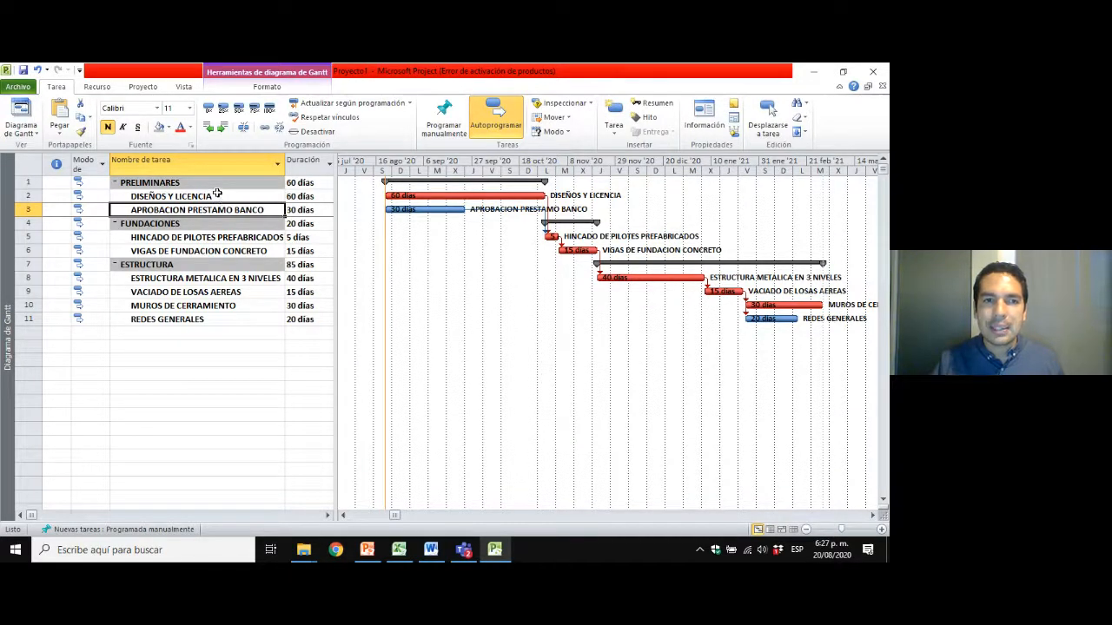
left_click(217, 194)
left_click(219, 209)
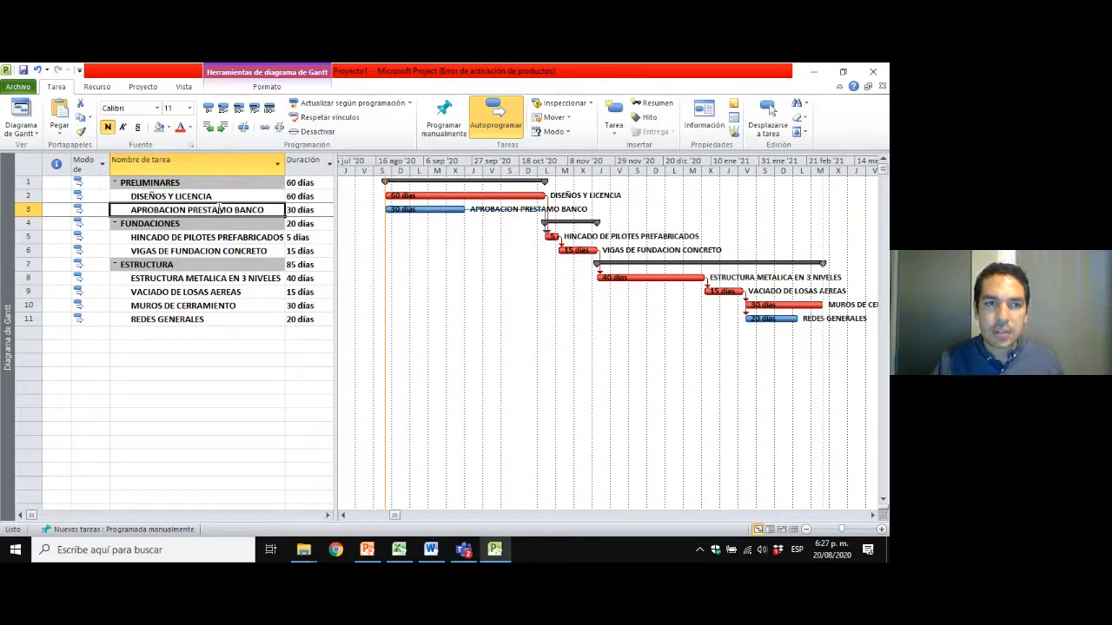
Open the task information for APROBACION PRESTAMO BANCO and look through its predecessor, resource, notes and custom field settings.
left_click(216, 197)
left_click(217, 210)
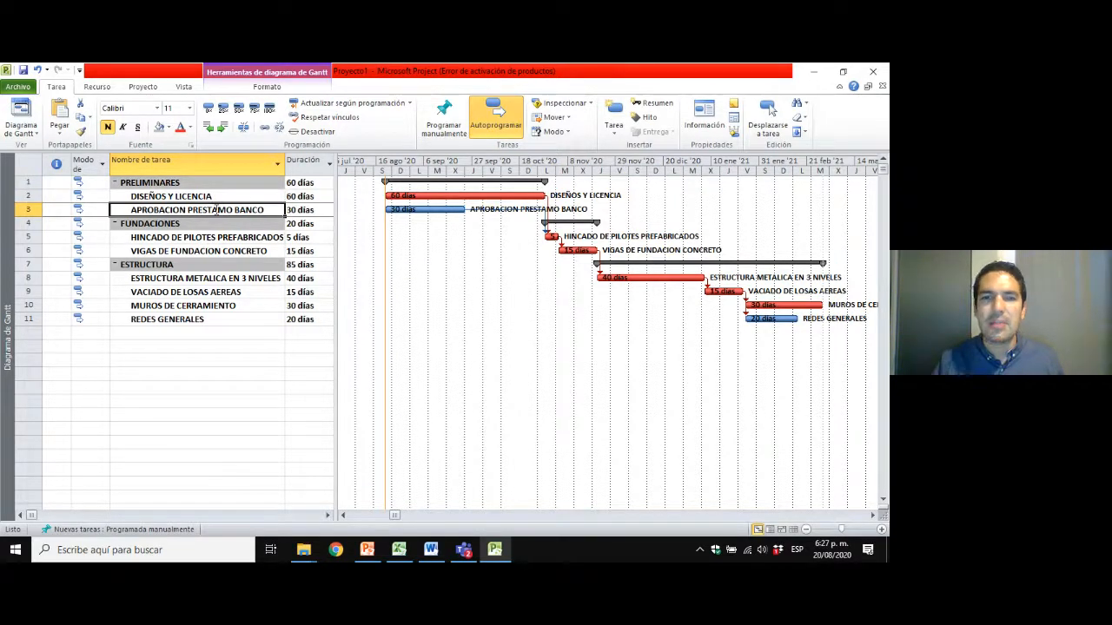
left_click(215, 196)
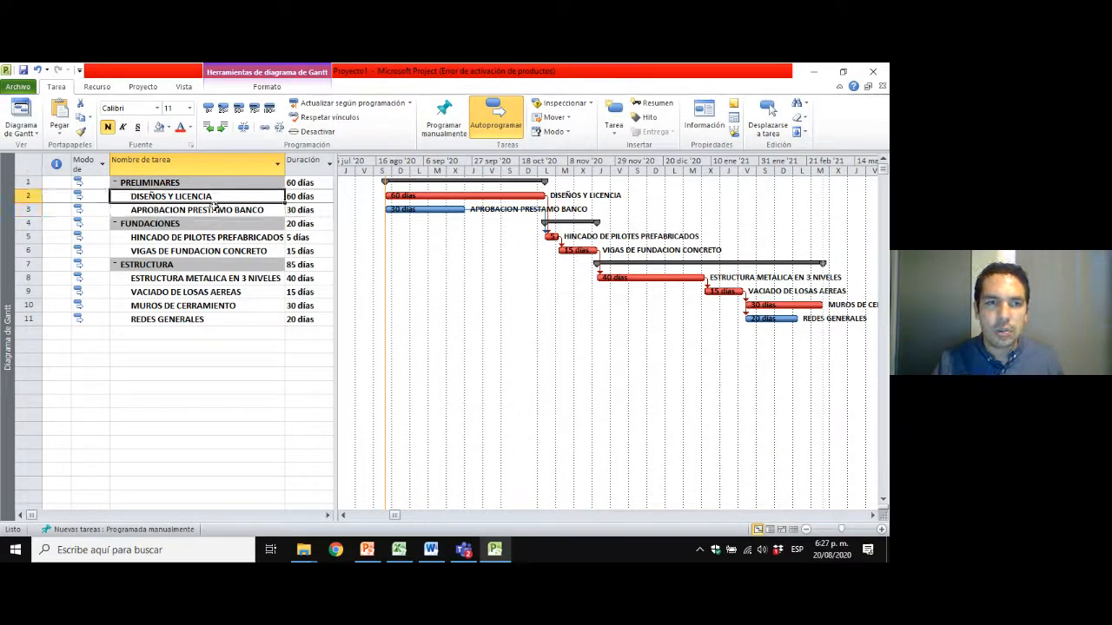
left_click(219, 209)
double_click(219, 209)
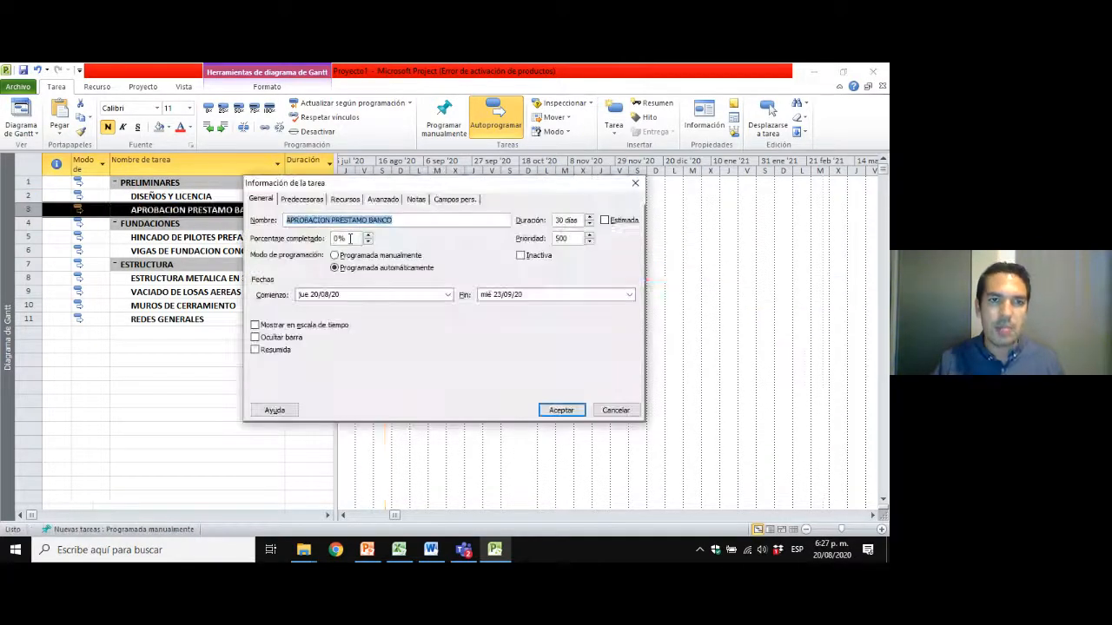
left_click_drag(354, 186, 414, 157)
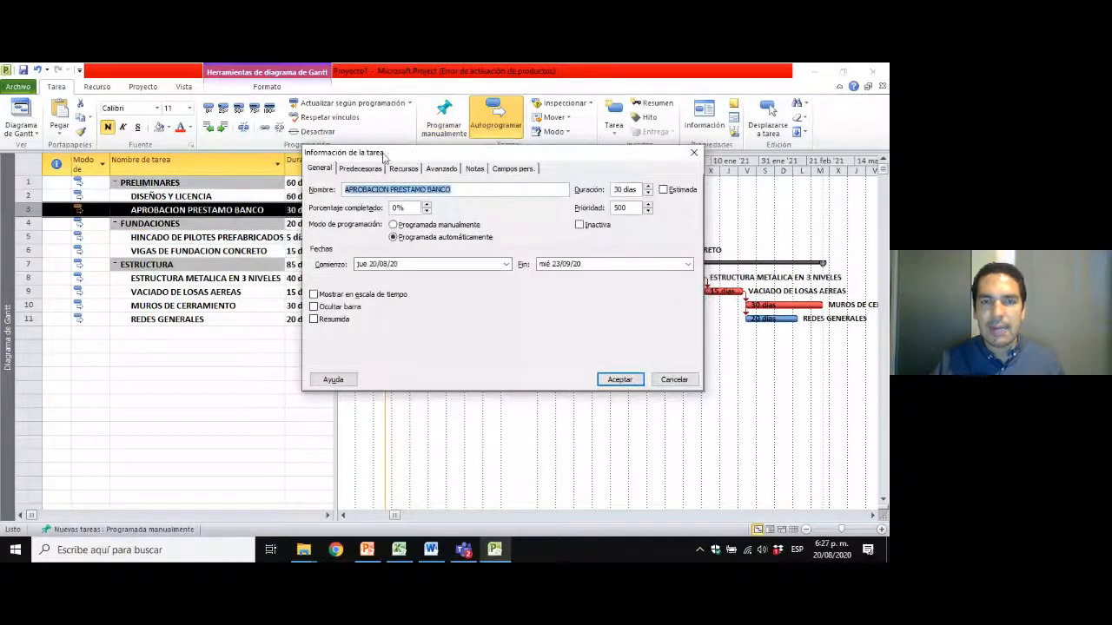
left_click(352, 169)
left_click(403, 169)
left_click(473, 169)
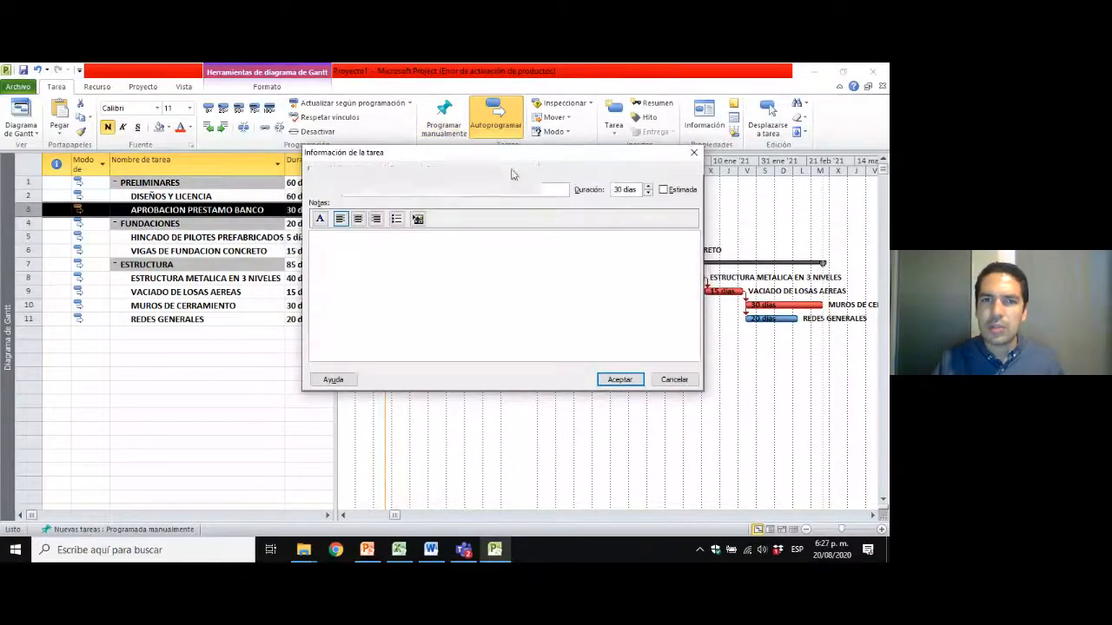
left_click(512, 168)
left_click(326, 170)
Add DISEÑOS Y LICENCIA as a predecessor of APROBACION PRESTAMO BANCO with the link type Comienzo a comienzo (CC).
left_click(364, 172)
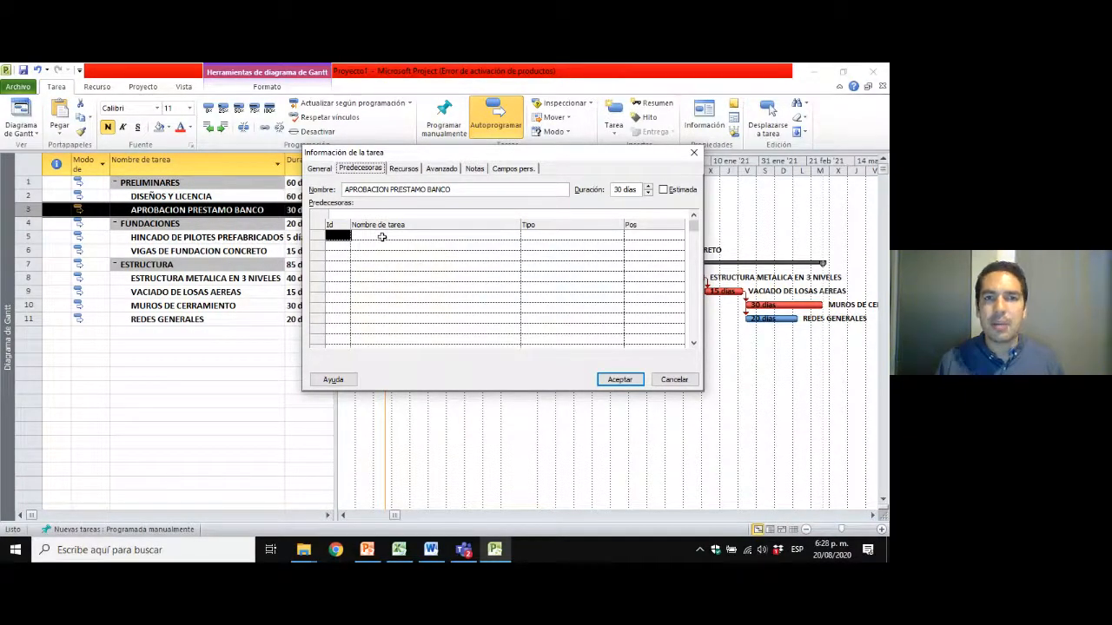
left_click(382, 236)
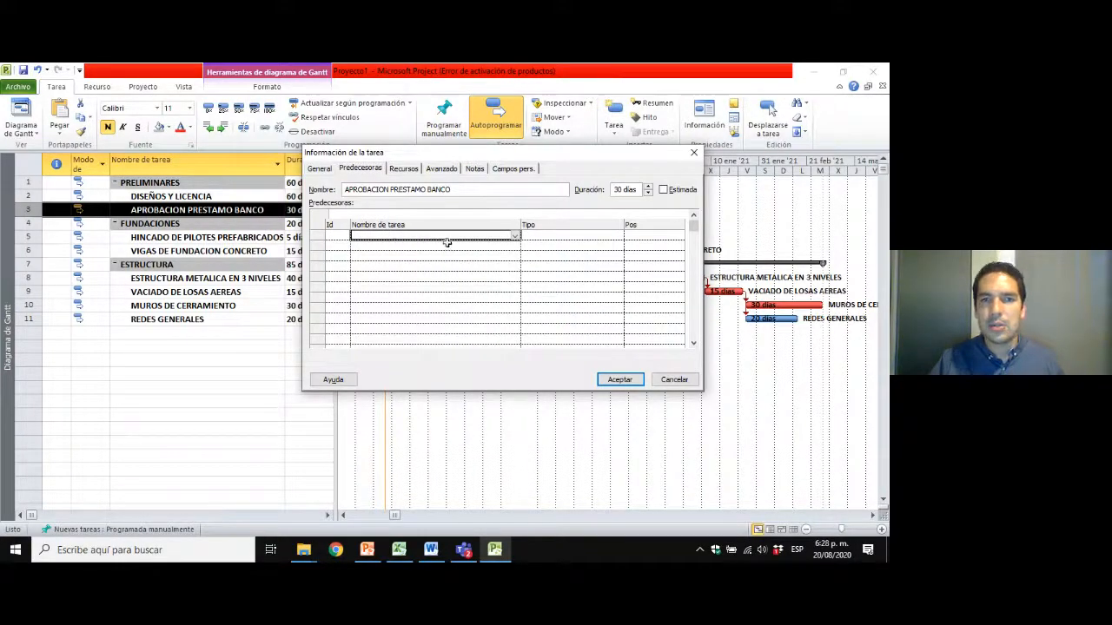
left_click(515, 238)
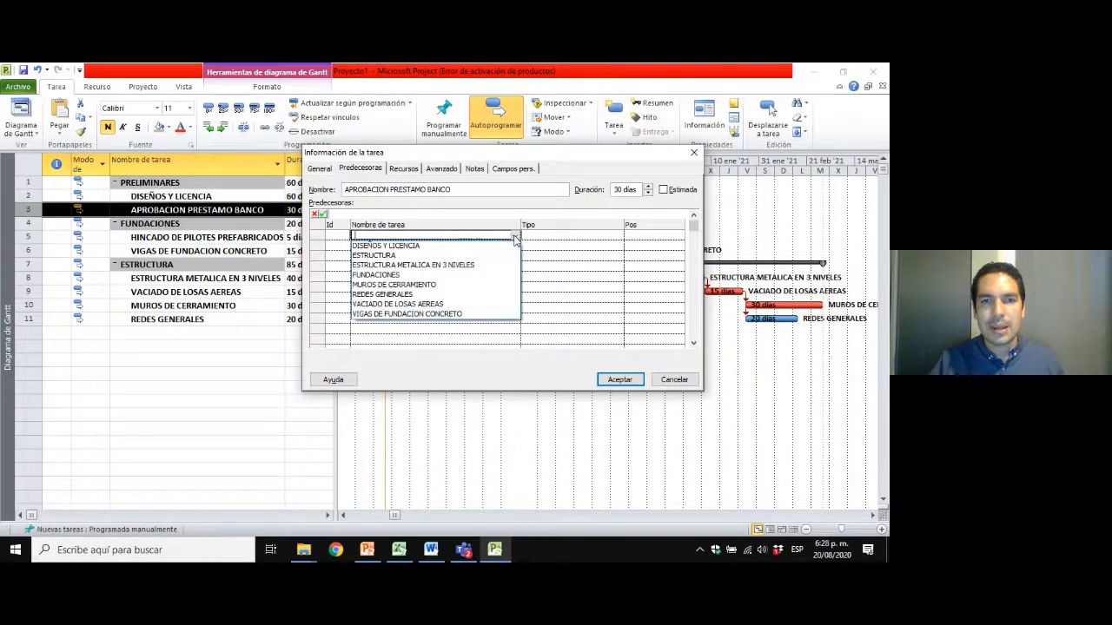
left_click(412, 247)
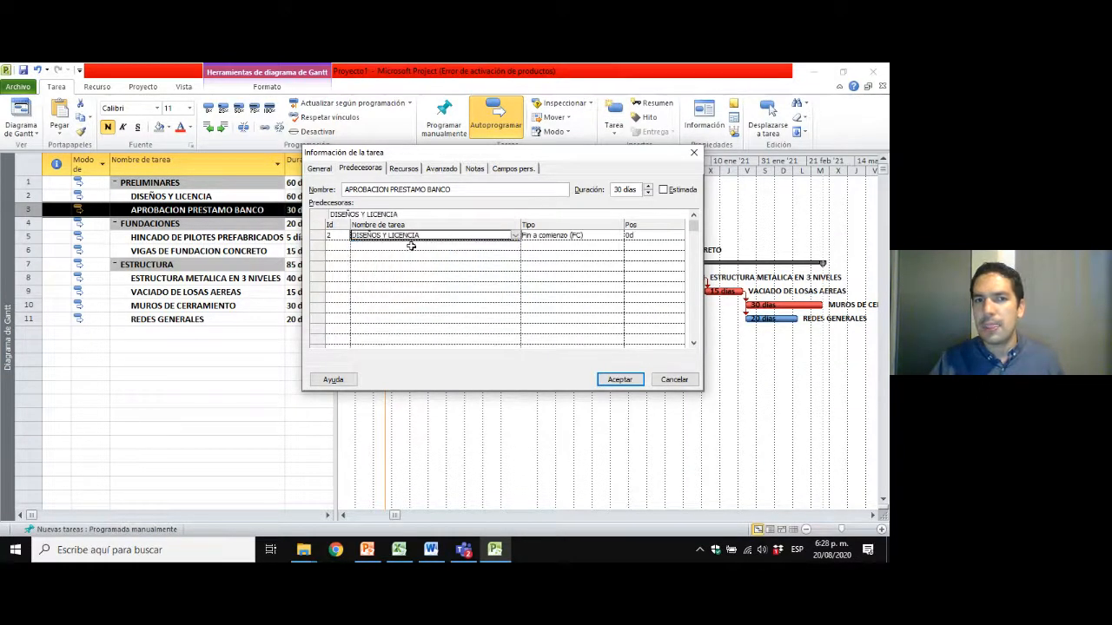
left_click(550, 234)
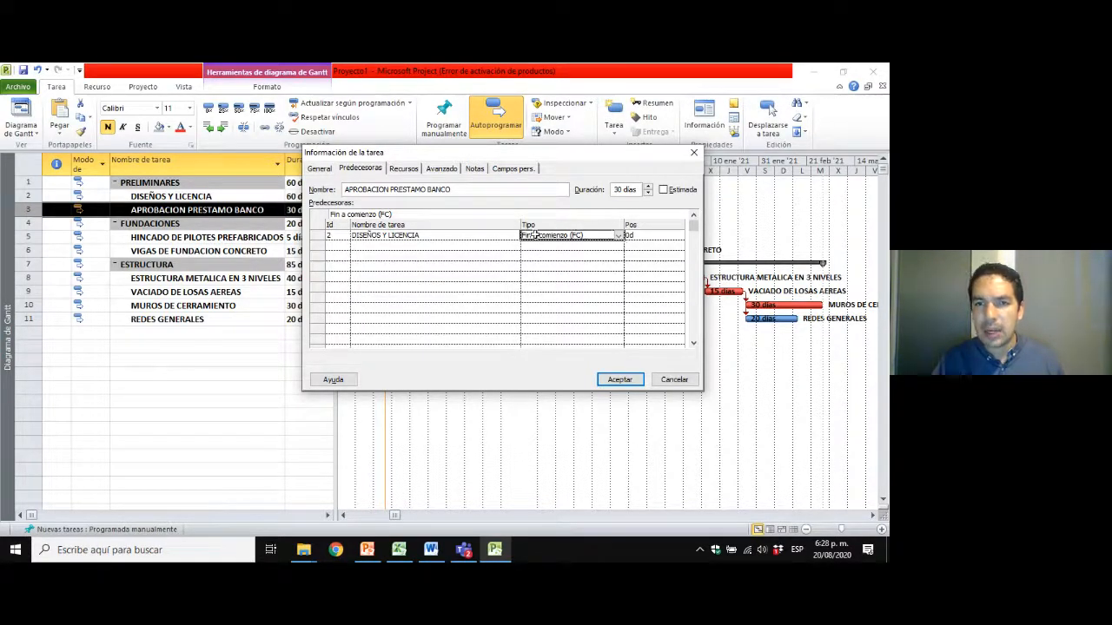
left_click(619, 236)
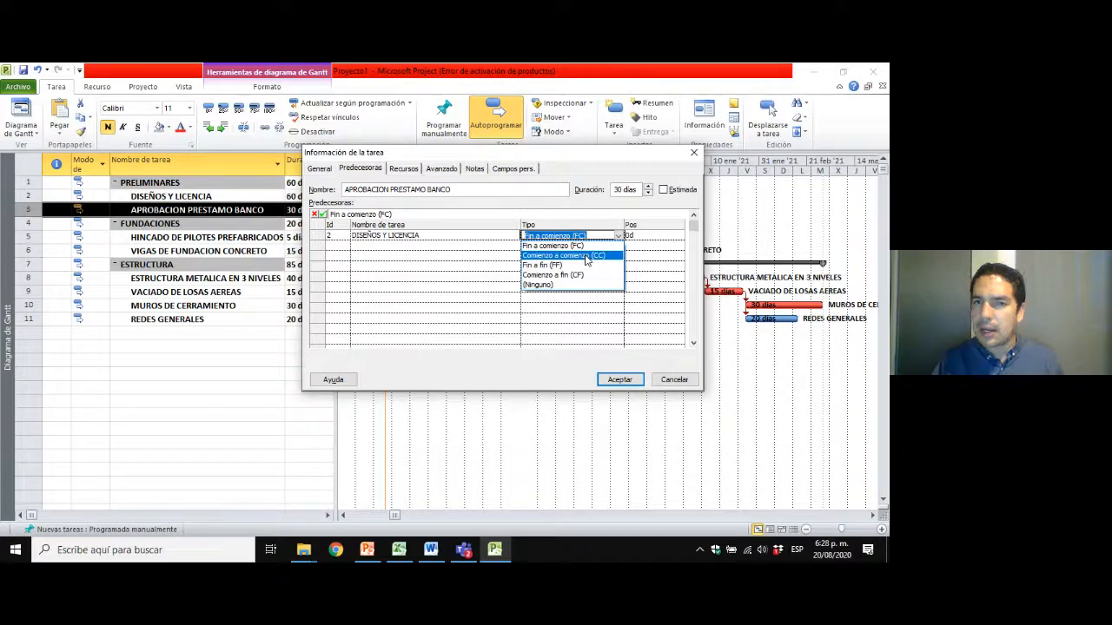
left_click(586, 256)
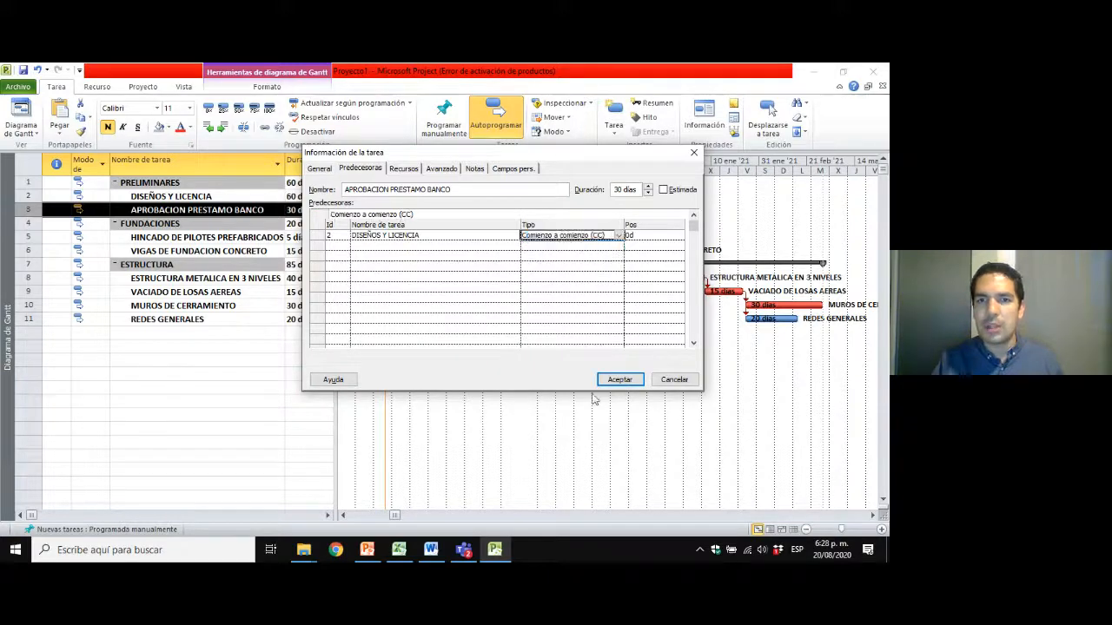
left_click(618, 380)
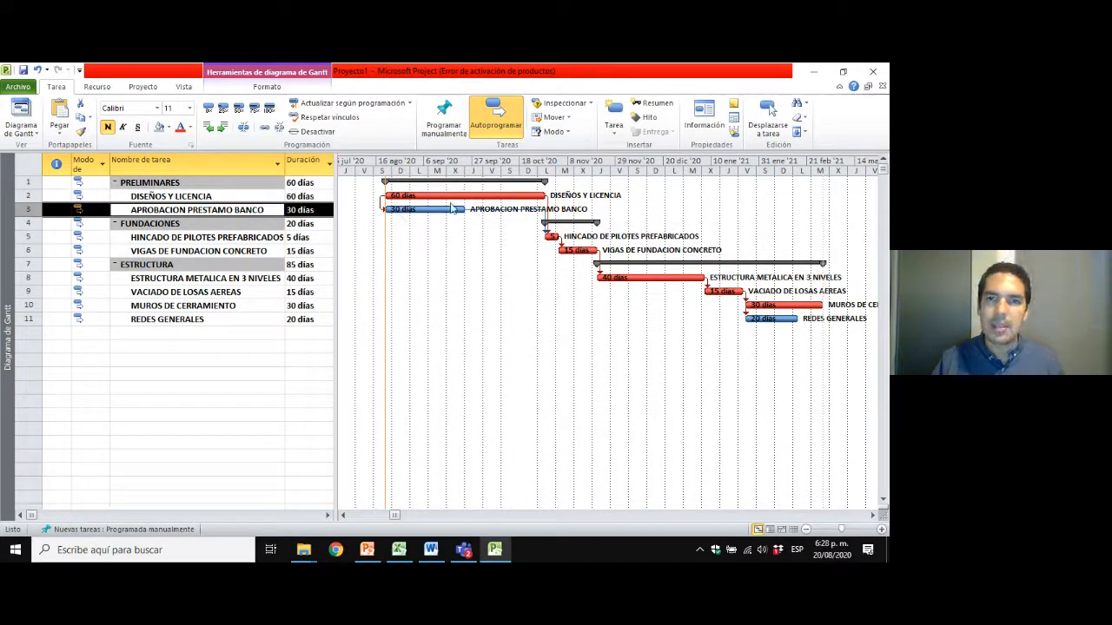
Examine the subtasks from APROBACION PRESTAMO BANCO to REDES GENERALES and the links between their bars in the Gantt chart.
left_click(196, 239)
left_click(188, 277)
left_click(190, 320)
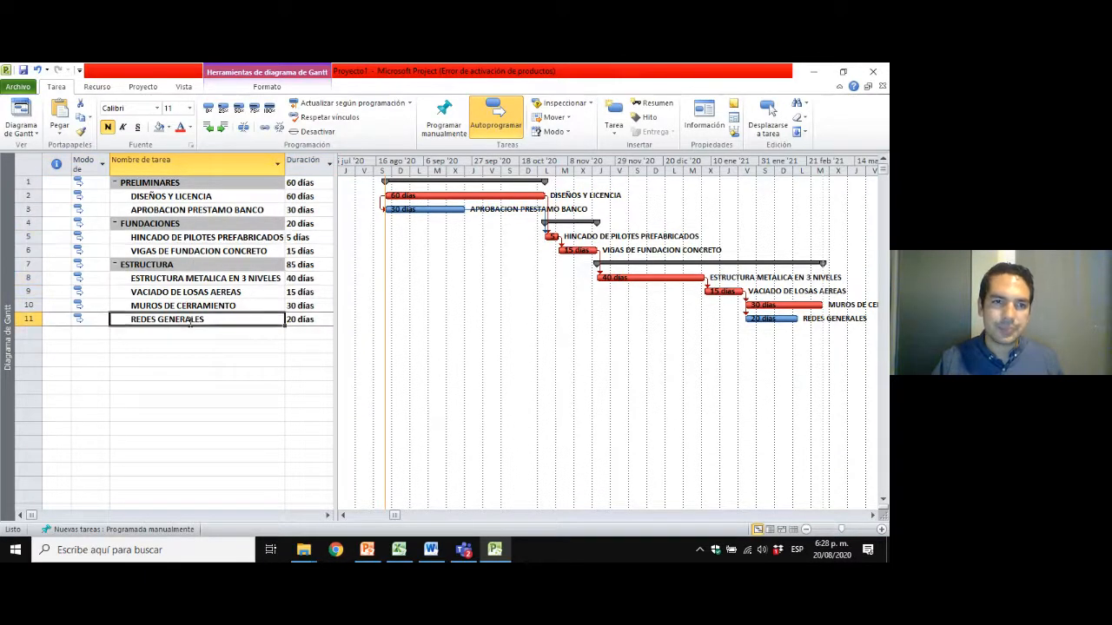
scroll(188, 320, "down", 2)
scroll(189, 319, "up", 2)
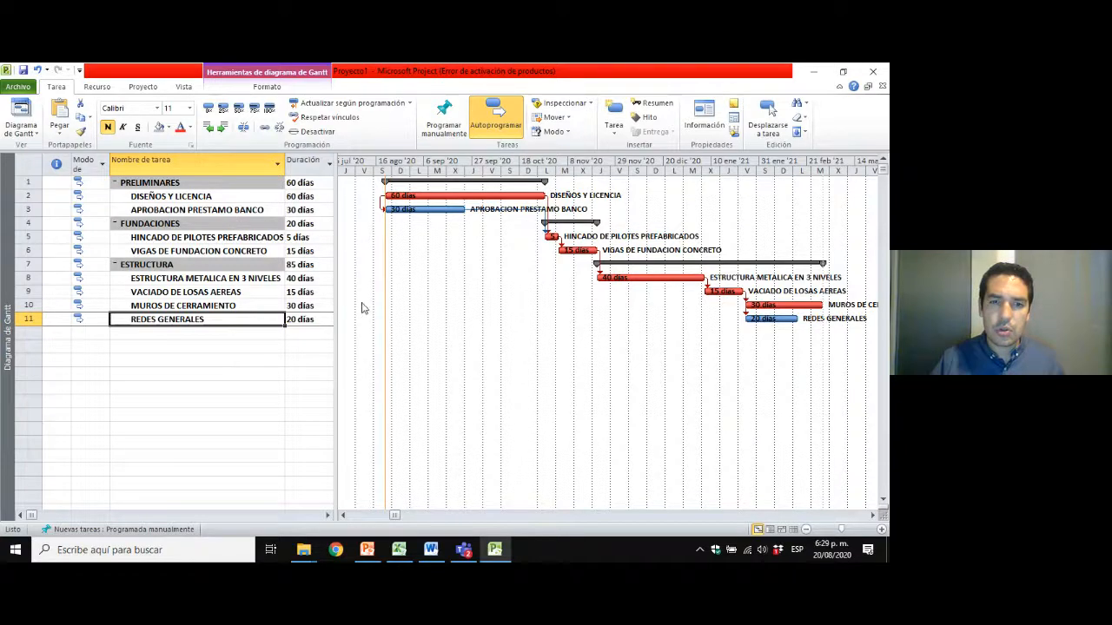
left_click(263, 282)
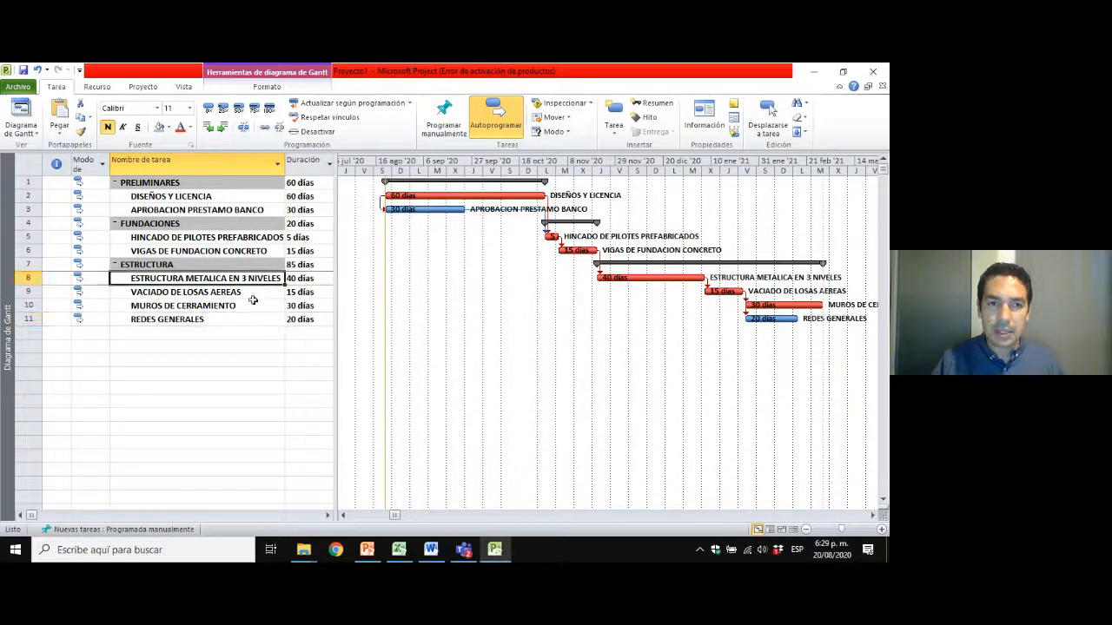
left_click(253, 302)
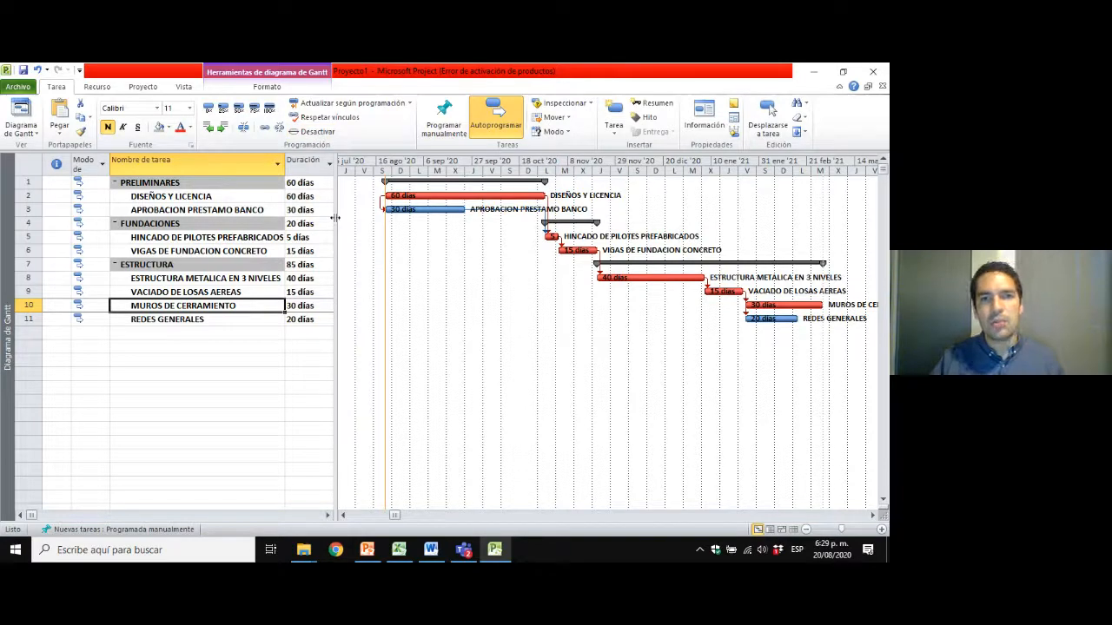
left_click_drag(334, 218, 327, 218)
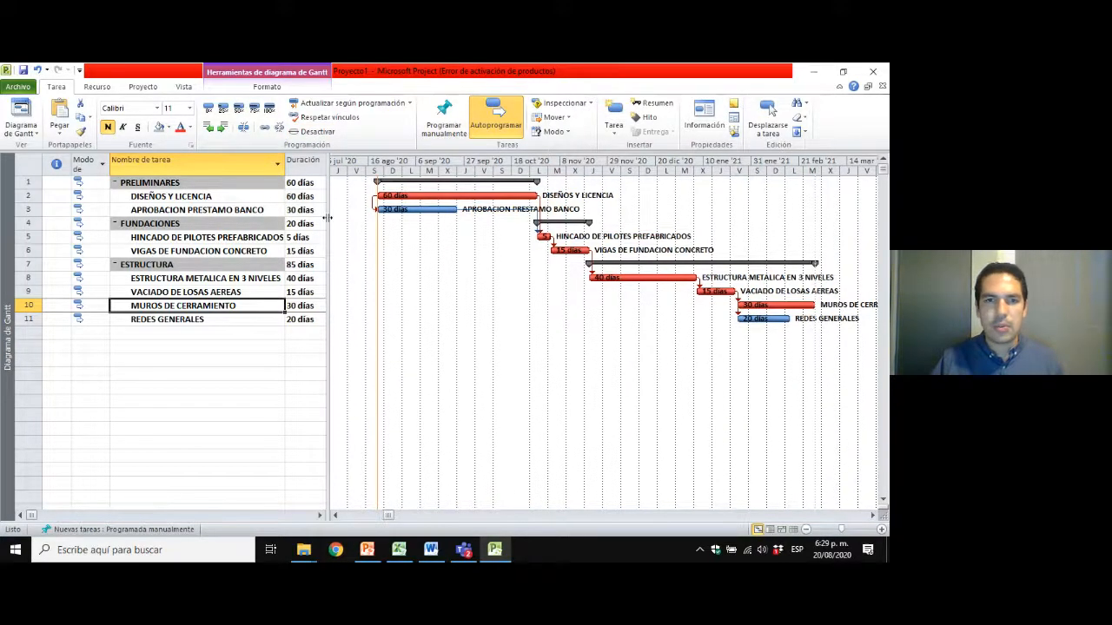
left_click(233, 222)
left_click(233, 209)
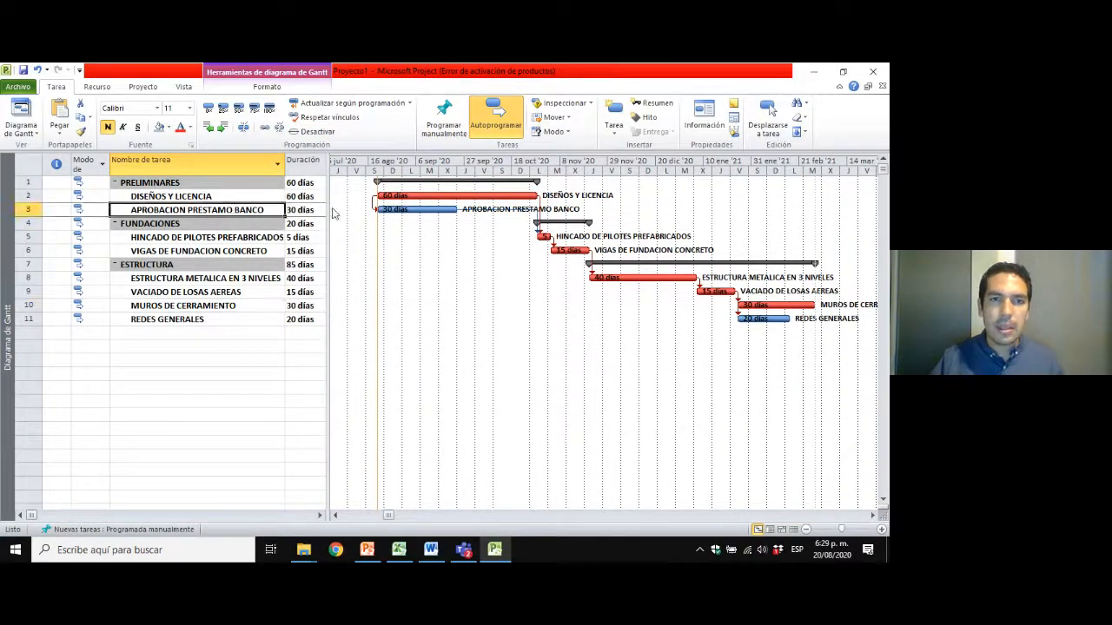
mouse_move(328, 205)
left_mouse_down()
mouse_move(373, 203)
mouse_move(335, 200)
left_mouse_up()
left_click(221, 249)
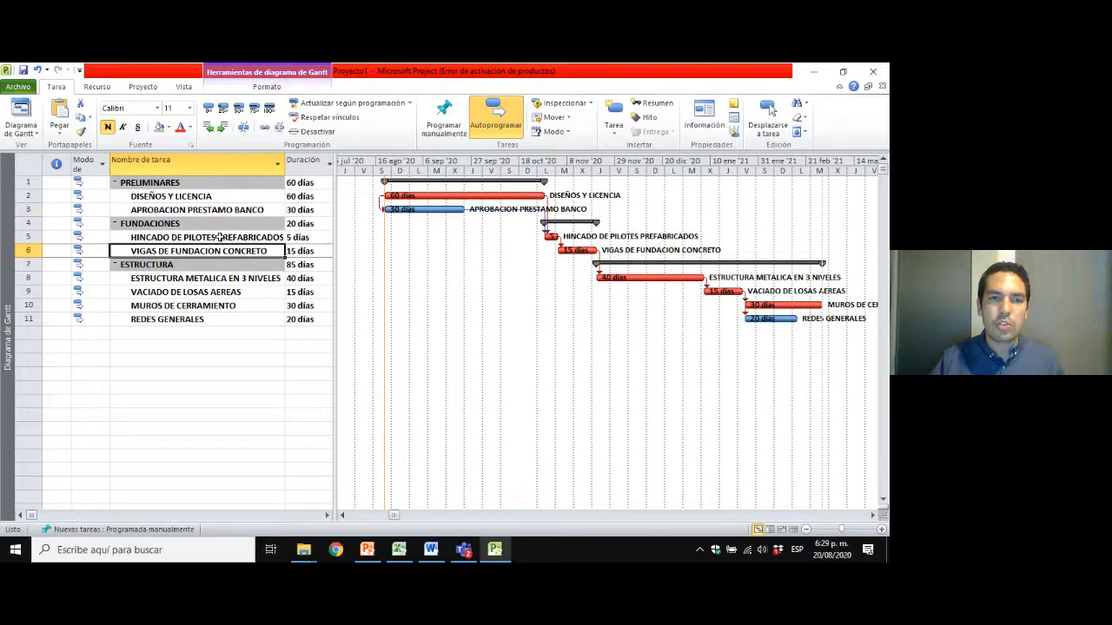
left_click(219, 238)
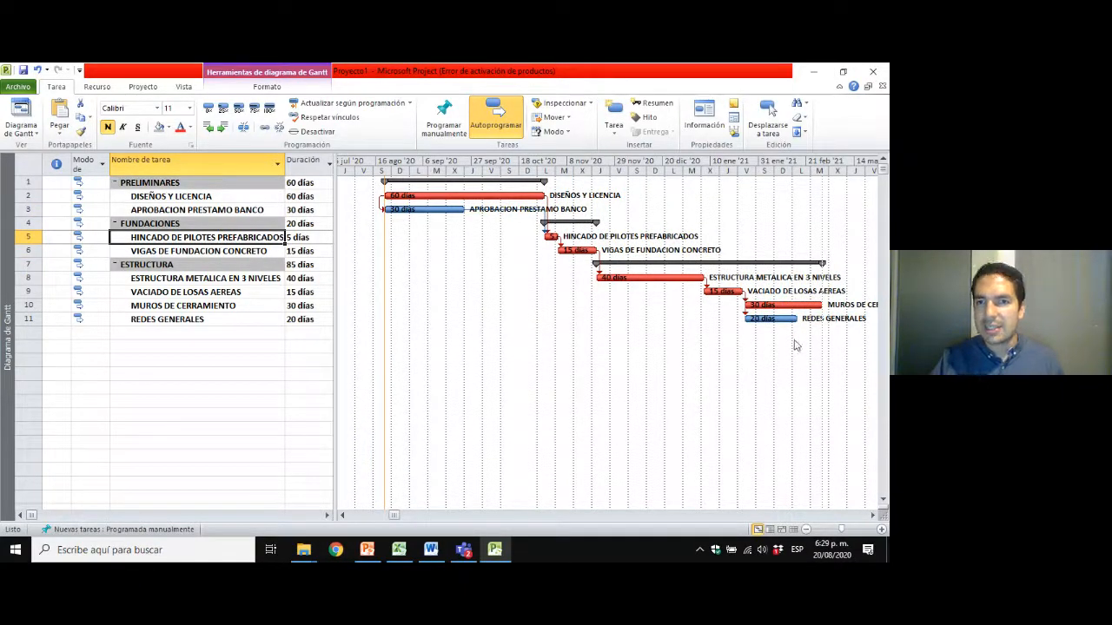
left_click(260, 237)
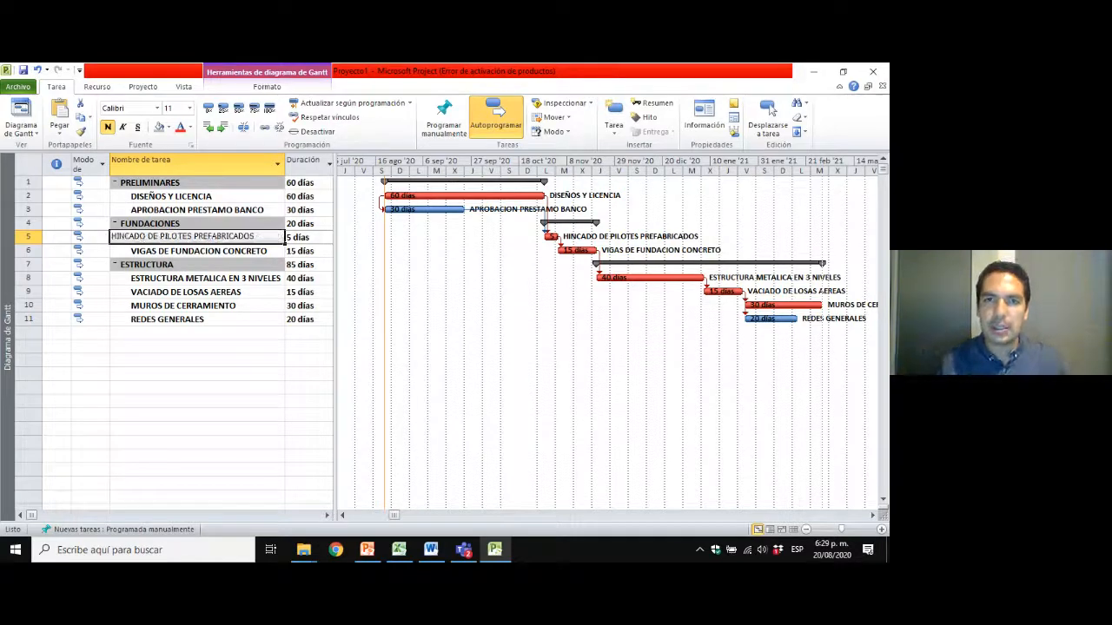
left_click(671, 269)
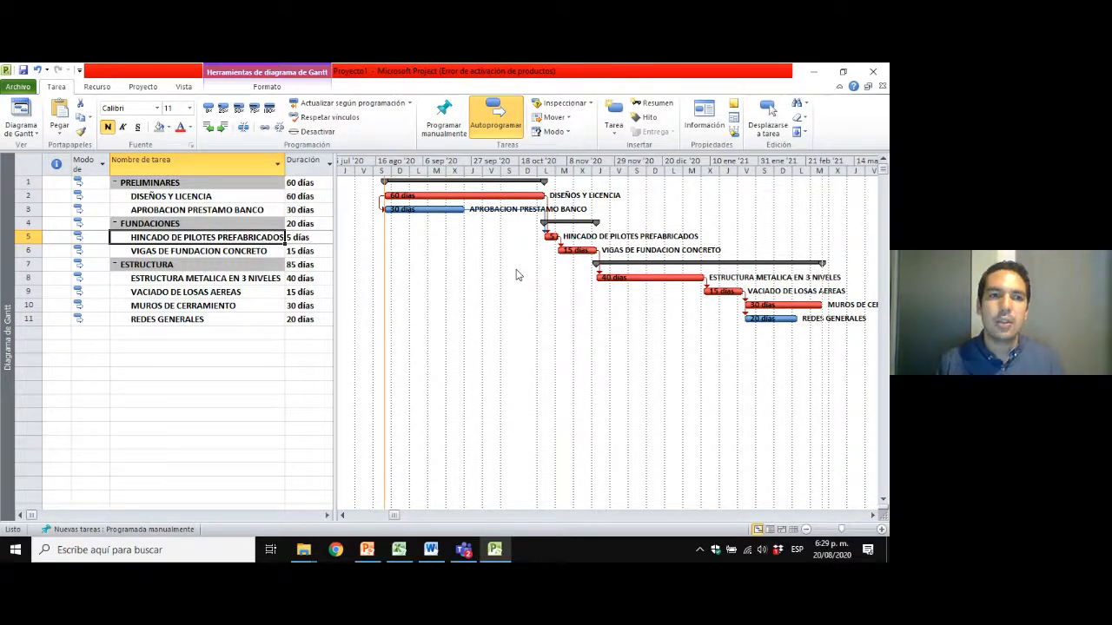
key("Up")
key("Up")
key("Up")
key("Down")
key("Down")
key("Down")
key("Down")
key("Down")
key("Down")
key("Down")
key("Down")
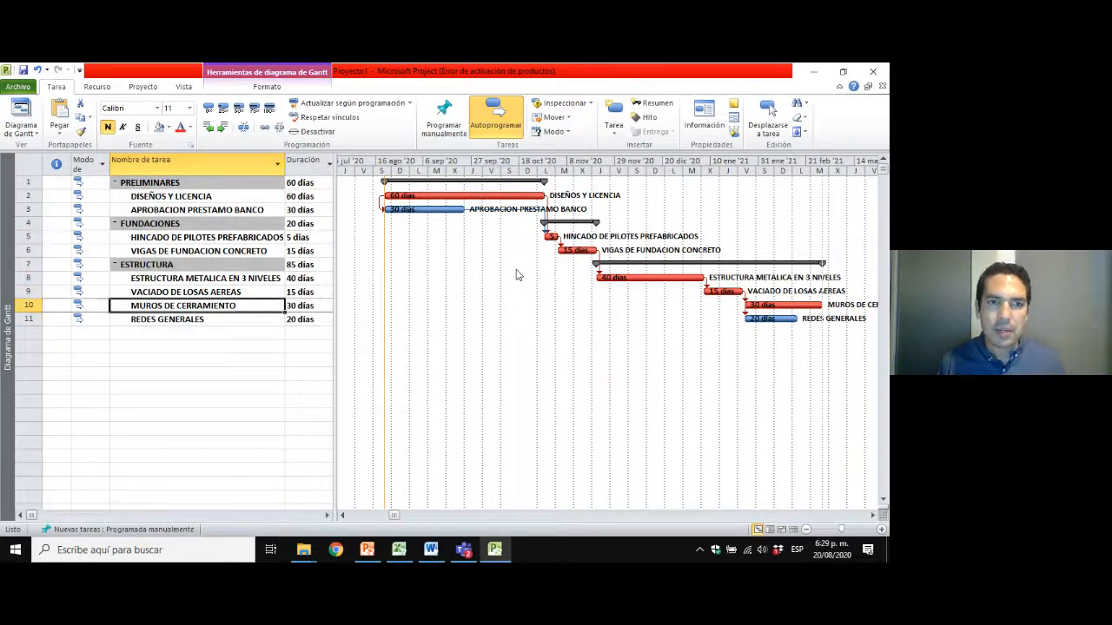
key("Up")
key("Up")
key("Up")
key("Up")
key("Up")
key("Up")
key("Up")
key("Up")
key("Down")
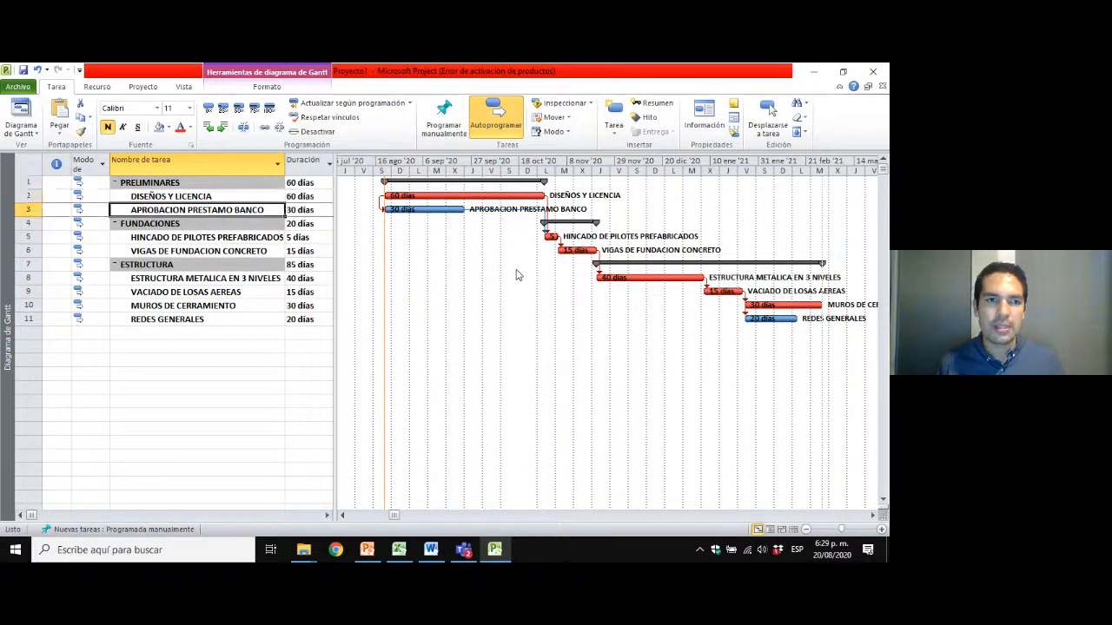
key("Up")
key("Up")
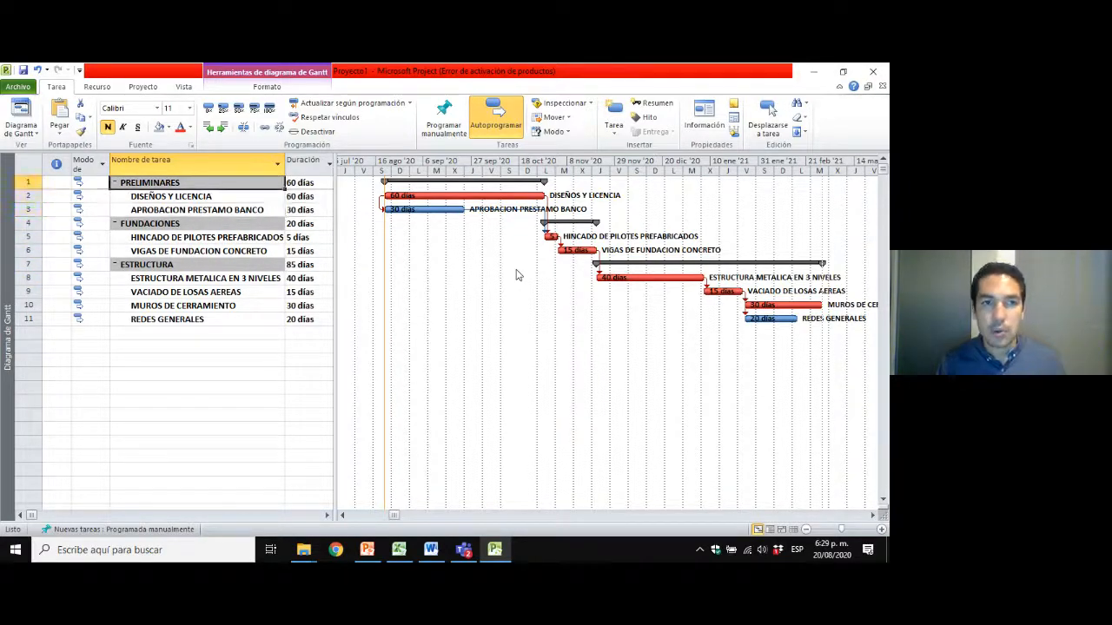
key("Down")
key("Down")
key("Down")
key("Down")
key("Down")
key("Down")
key("Down")
key("Down")
key("Down")
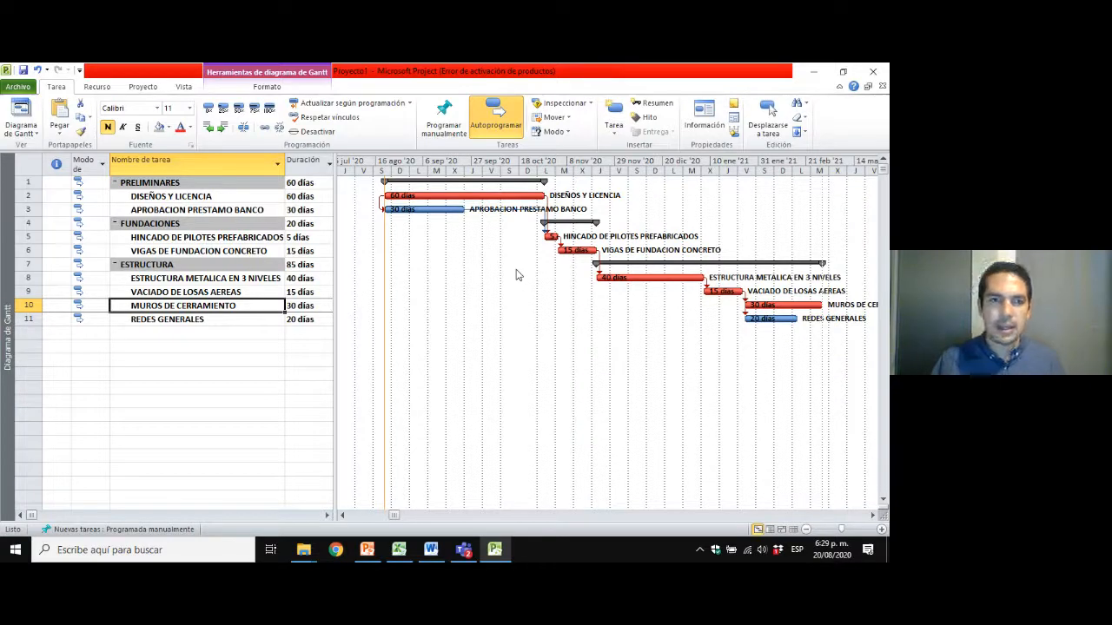
Review the activities under PRELIMINARES and FUNDACIONES one by one, along with ESTRUCTURA METALICA EN 3 NIVELES.
left_click(191, 238)
left_click(191, 252)
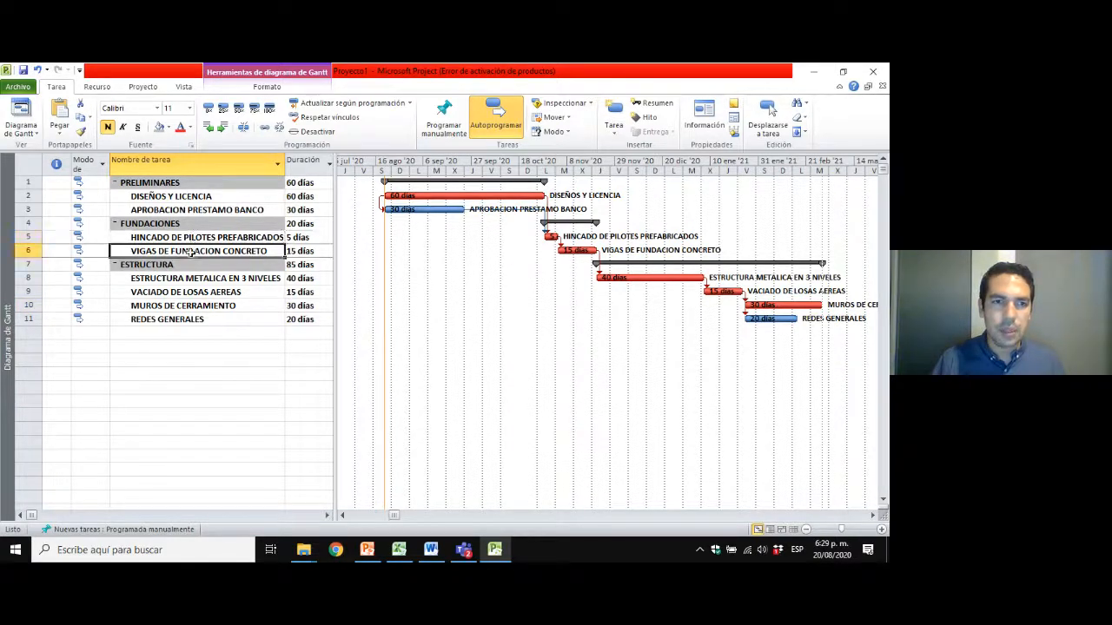
left_click(187, 210)
left_click(188, 196)
left_click(195, 211)
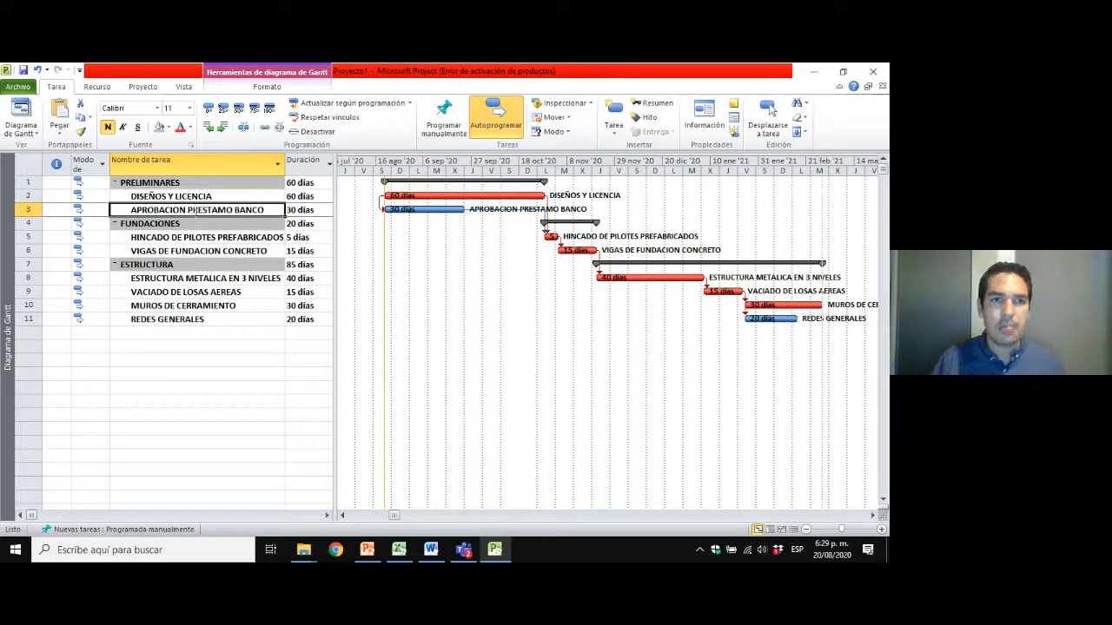
left_click(194, 196)
left_click(196, 210)
left_click(197, 249)
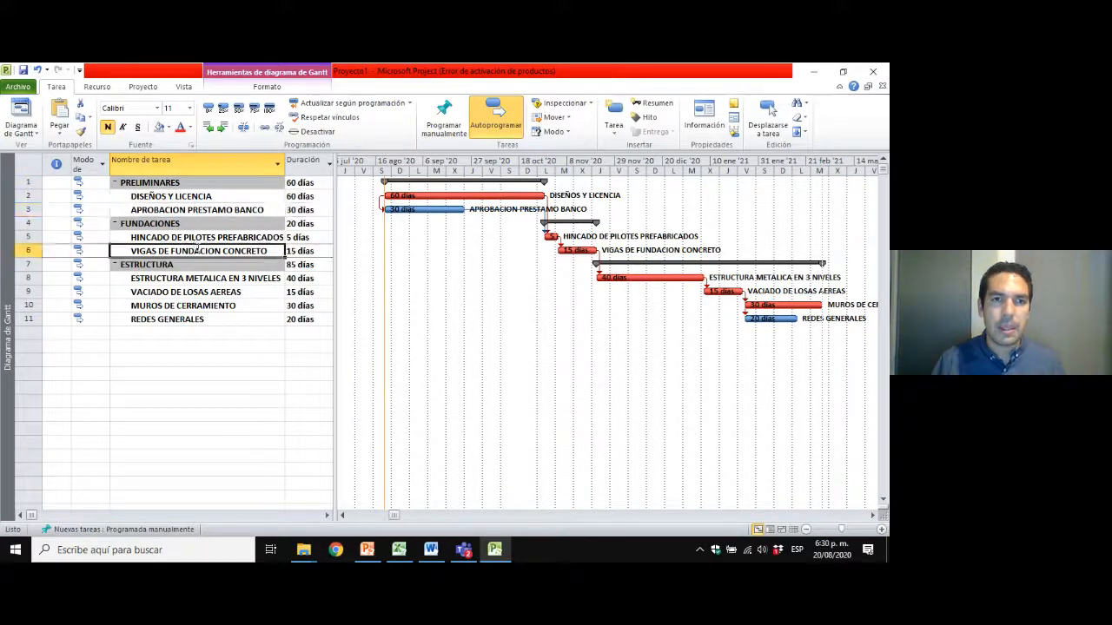
left_click(200, 278)
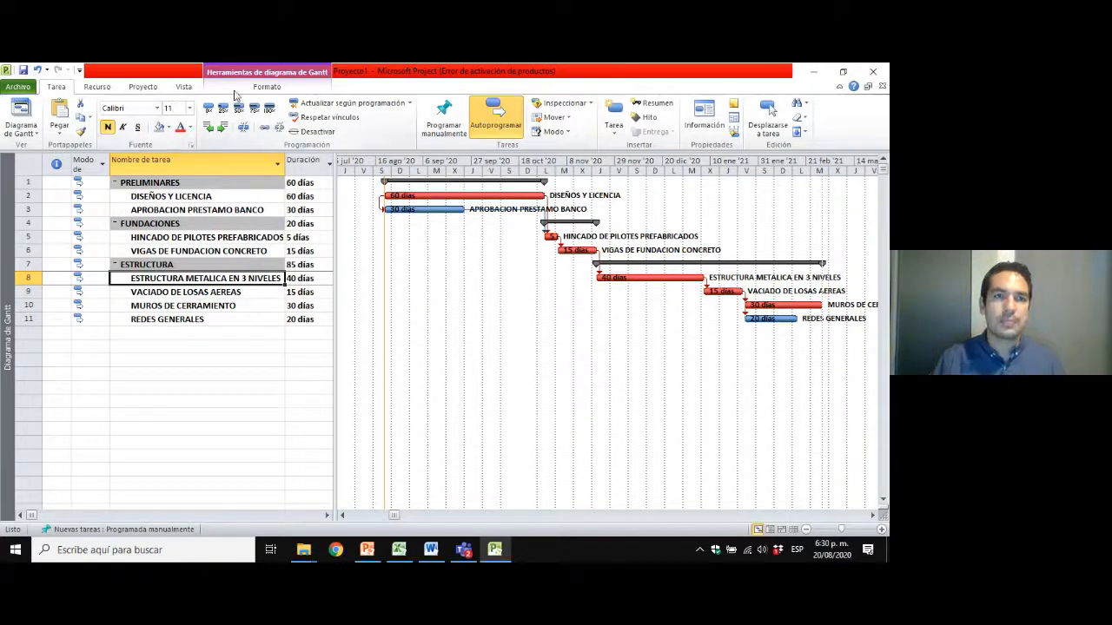
Switch from the Gantt chart to the resource sheet view (Hoja de recursos).
left_click(144, 87)
left_click(96, 87)
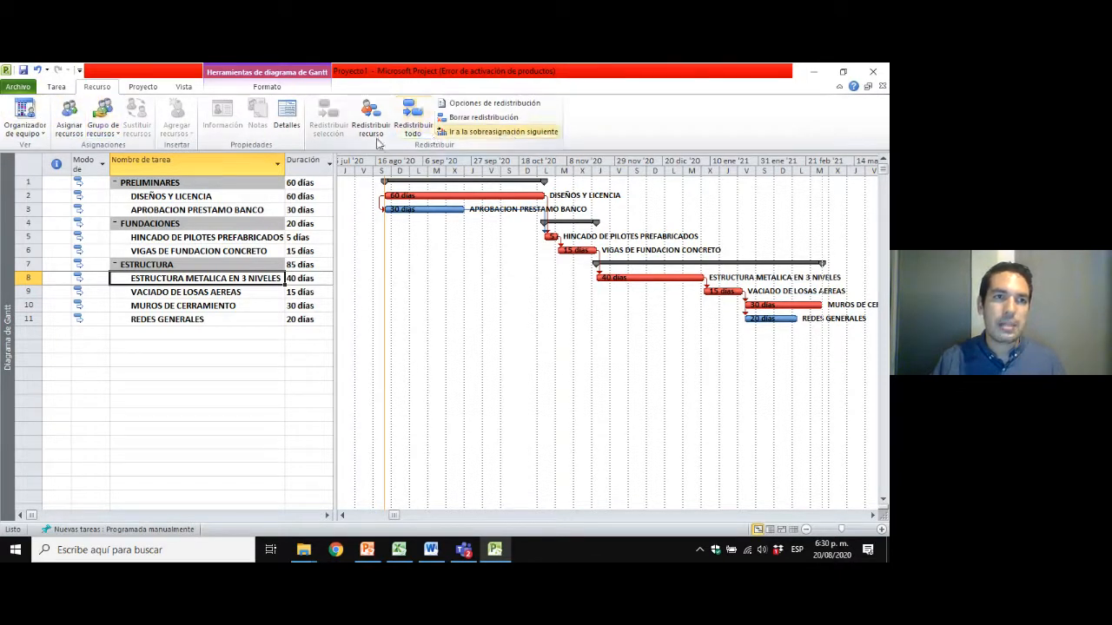
left_click(192, 251)
left_click(191, 237)
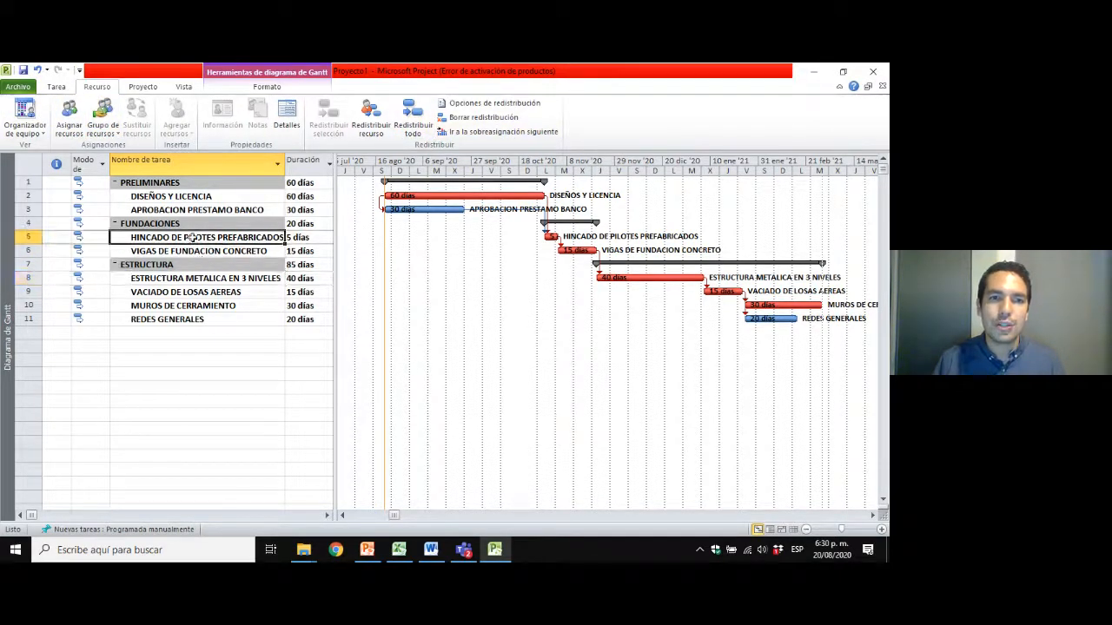
left_click(189, 251)
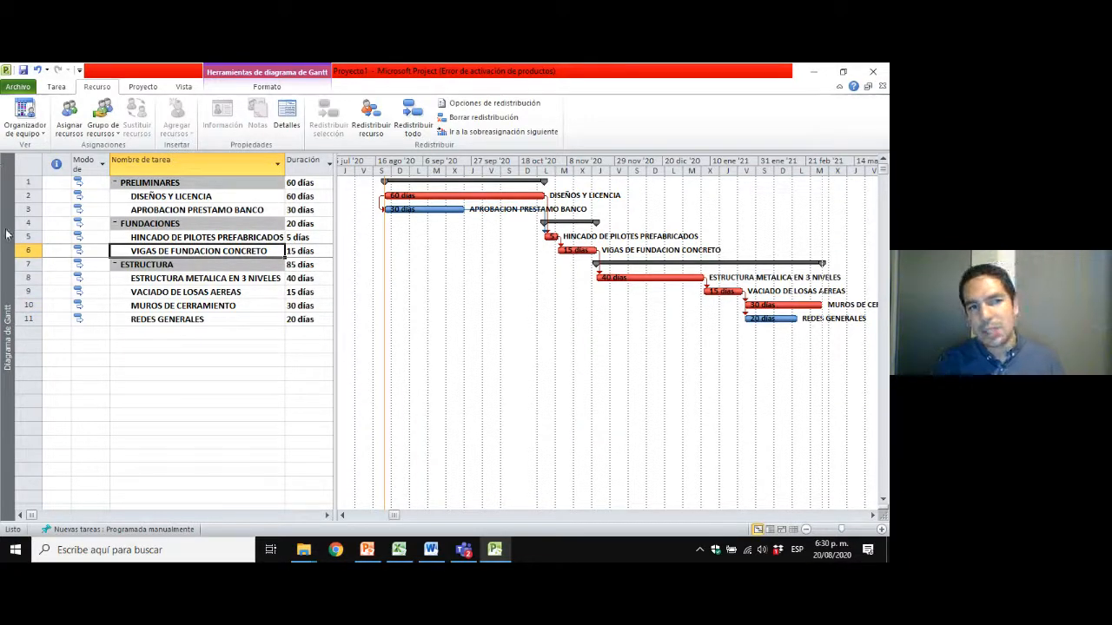
right_click(6, 275)
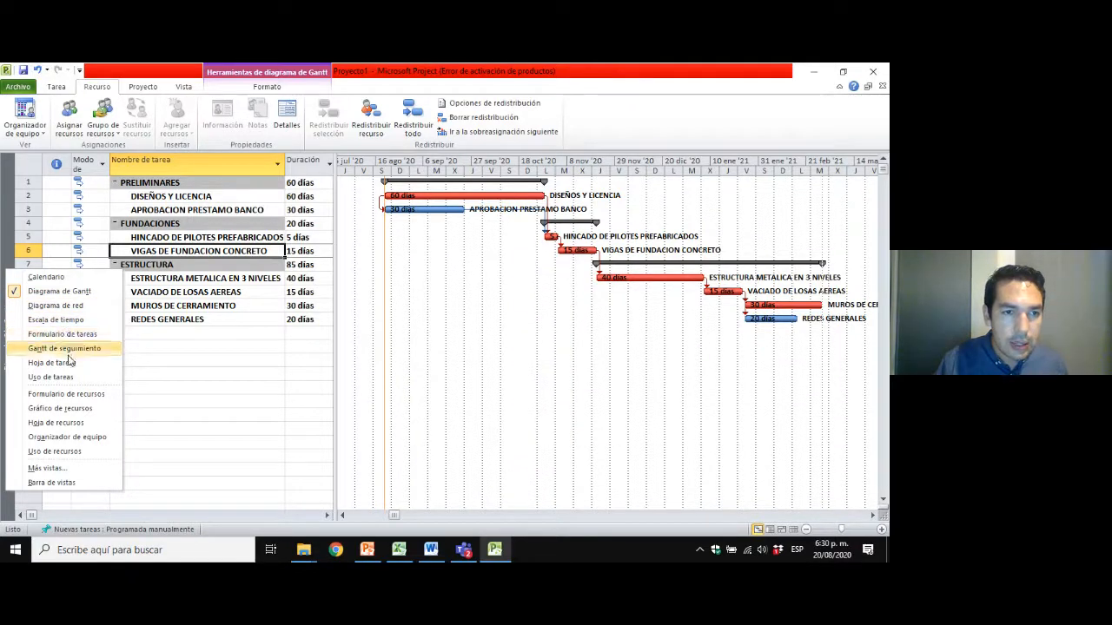
left_click(80, 424)
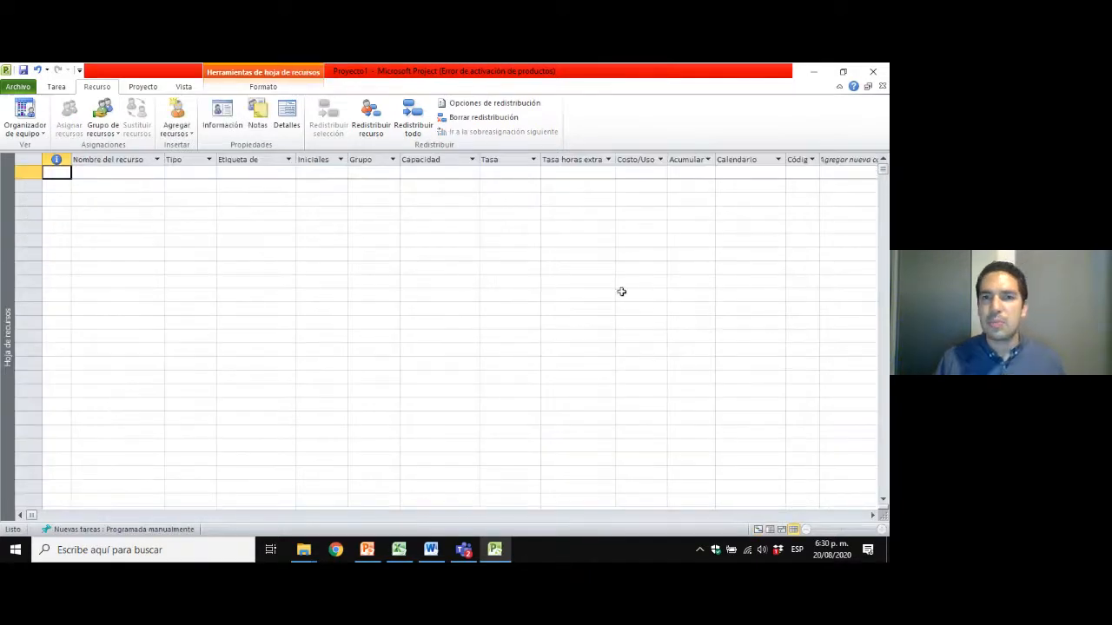
Add two resources to the resource sheet, entering each person's first name as the resource name.
left_click(107, 171)
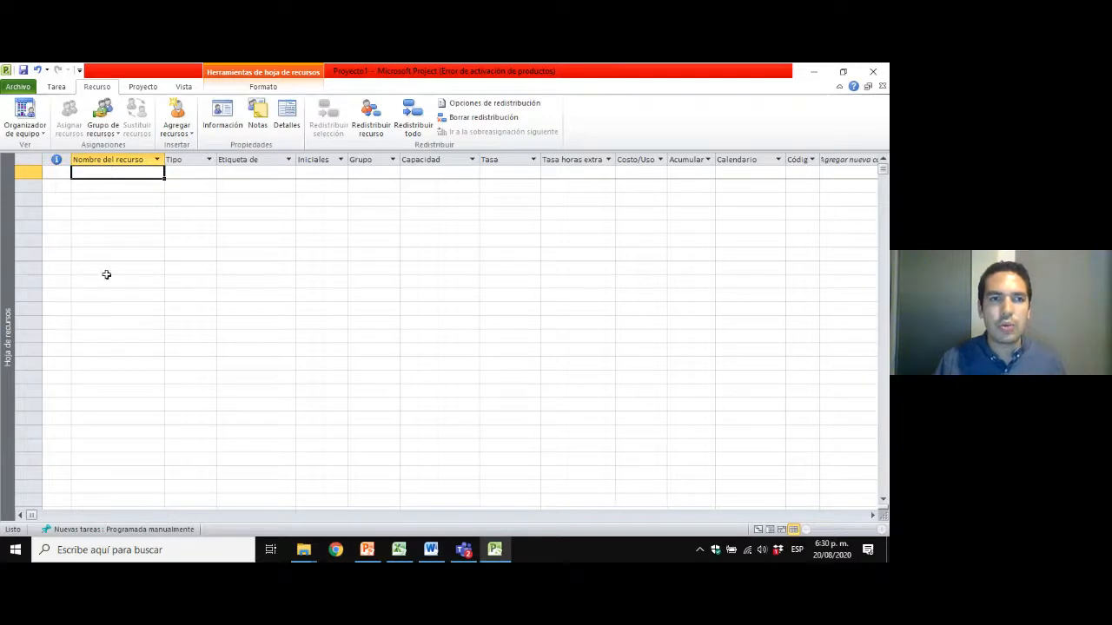
type("PEDRO")
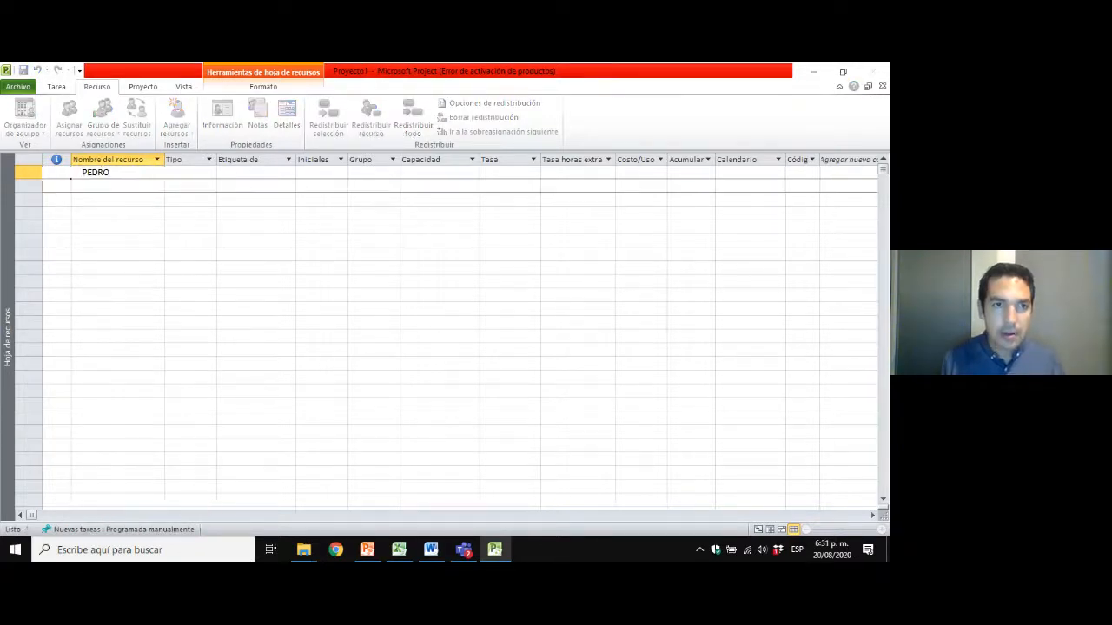
key("Return")
type("PA")
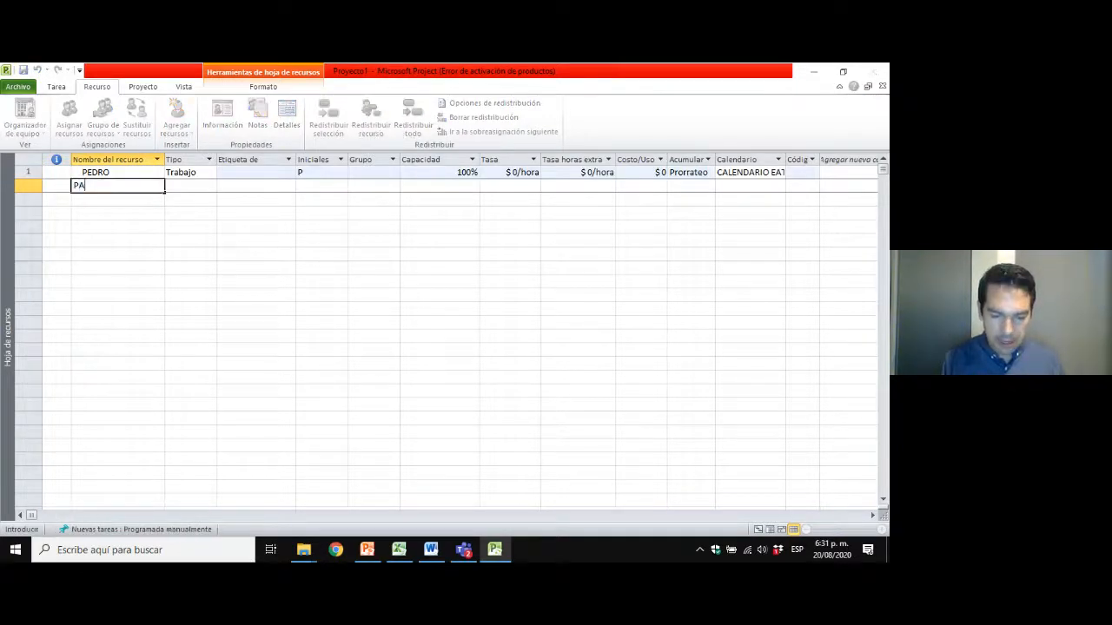
type("ULA")
key("Return")
key("Up")
key("shift+Up")
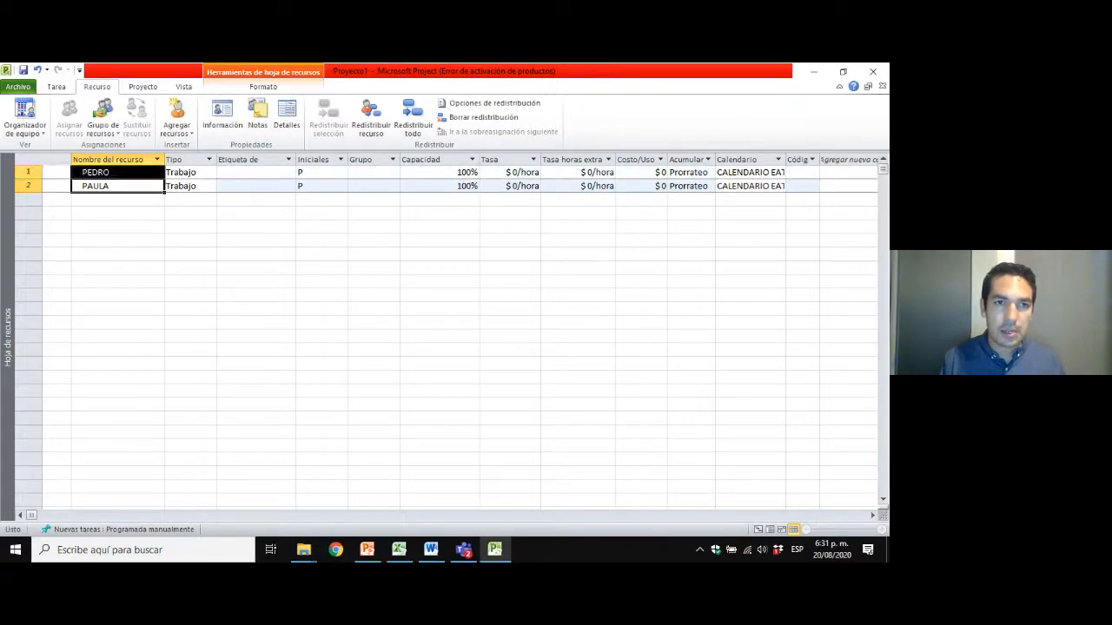
Look at the resource types available for the first resource, leaving it as Trabajo.
left_click(199, 173)
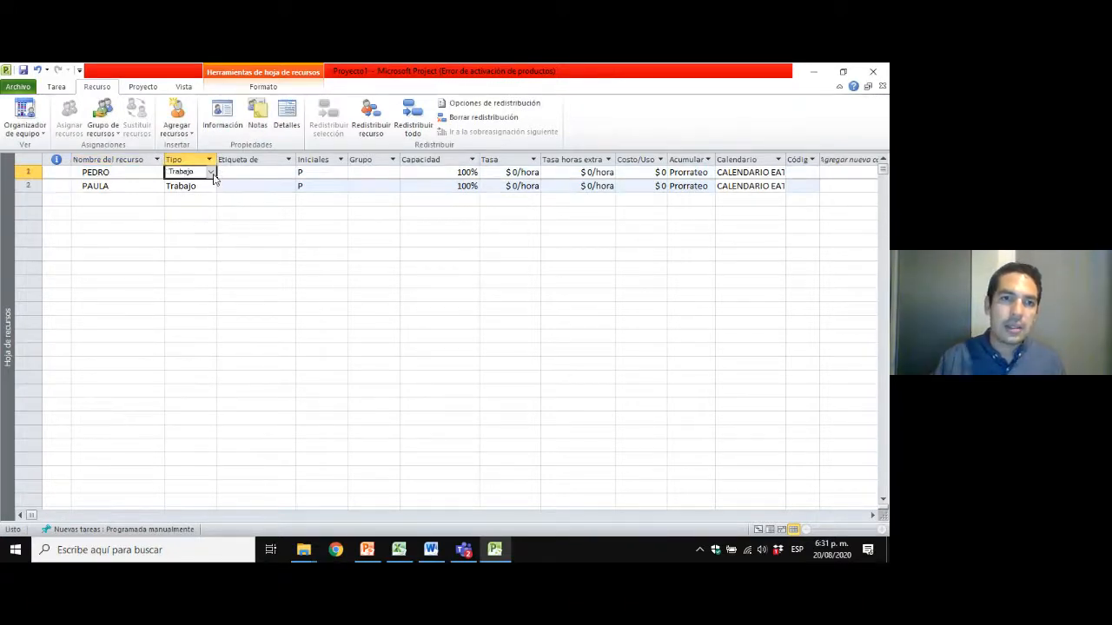
left_click(210, 172)
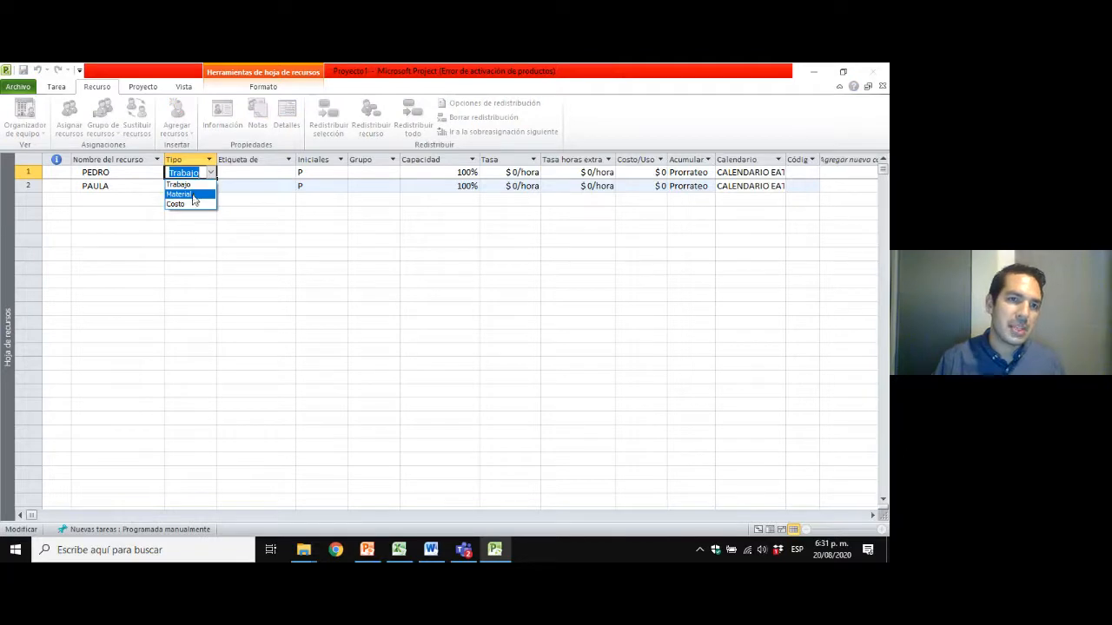
left_click(261, 178)
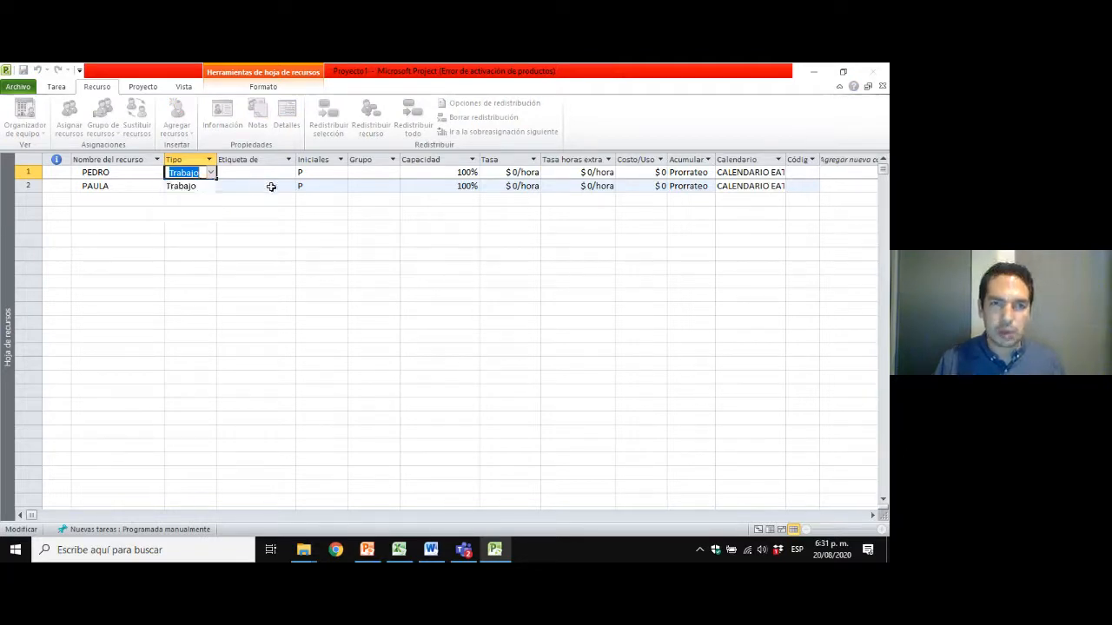
Examine the capacity values of the two work resources in the resource sheet.
left_click(459, 173)
left_click(452, 186)
left_click(443, 173)
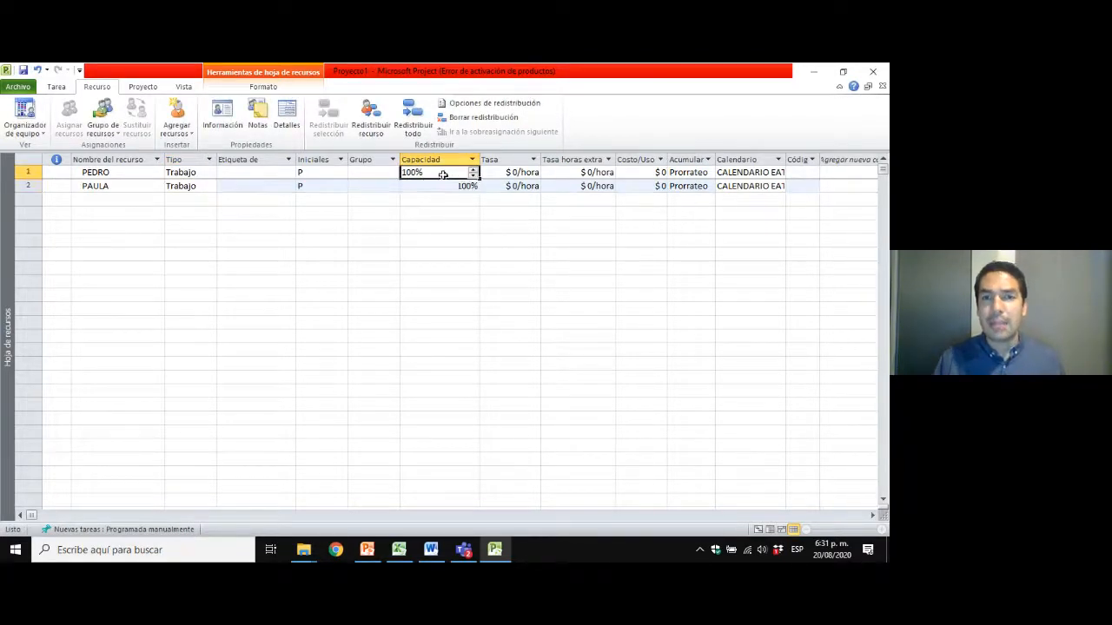
left_click(444, 188)
left_click(435, 171)
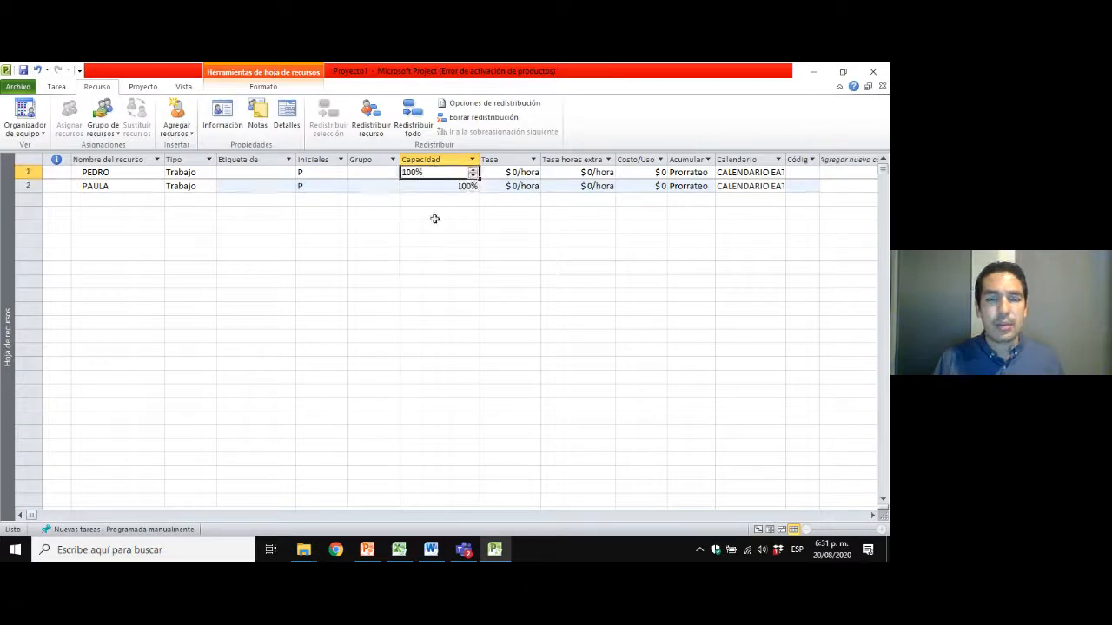
left_click(98, 172)
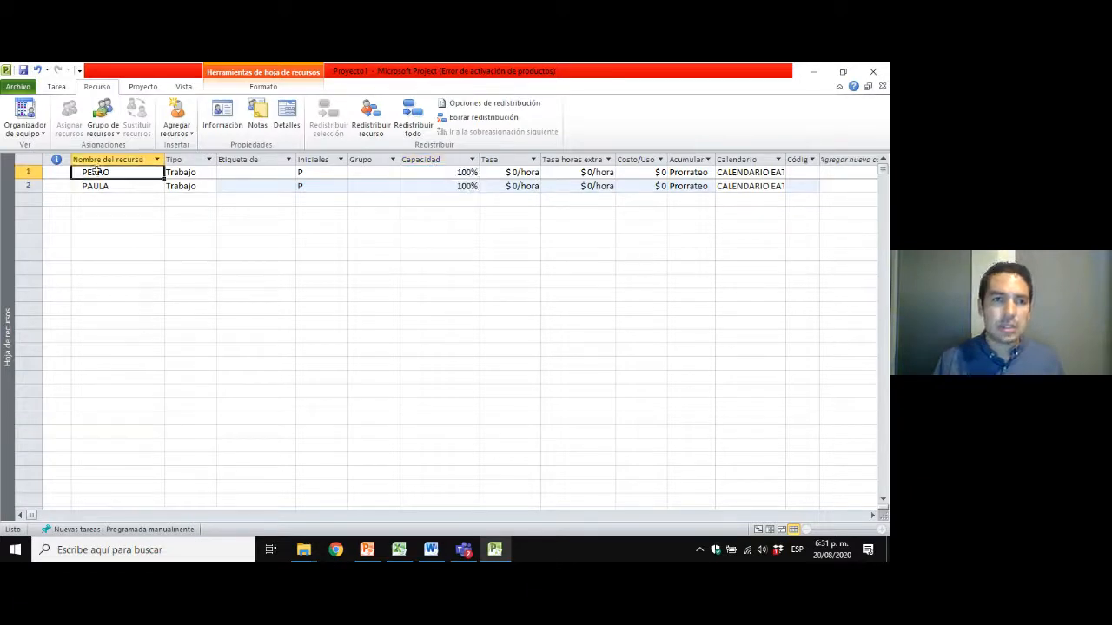
left_click(15, 171)
left_click(425, 172)
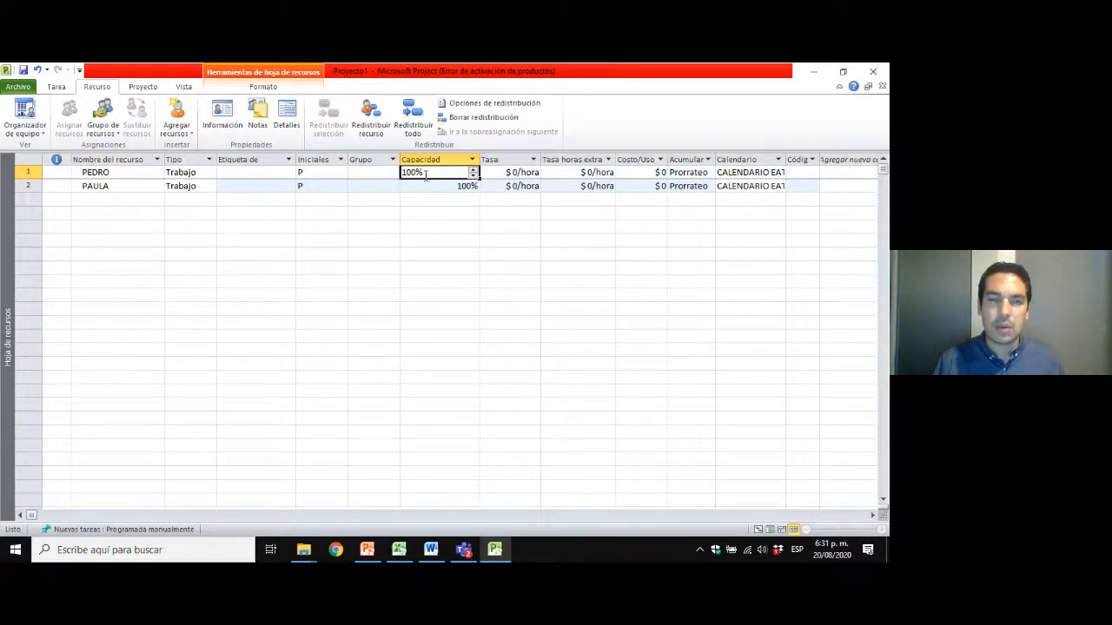
left_click(424, 187)
left_click(424, 172)
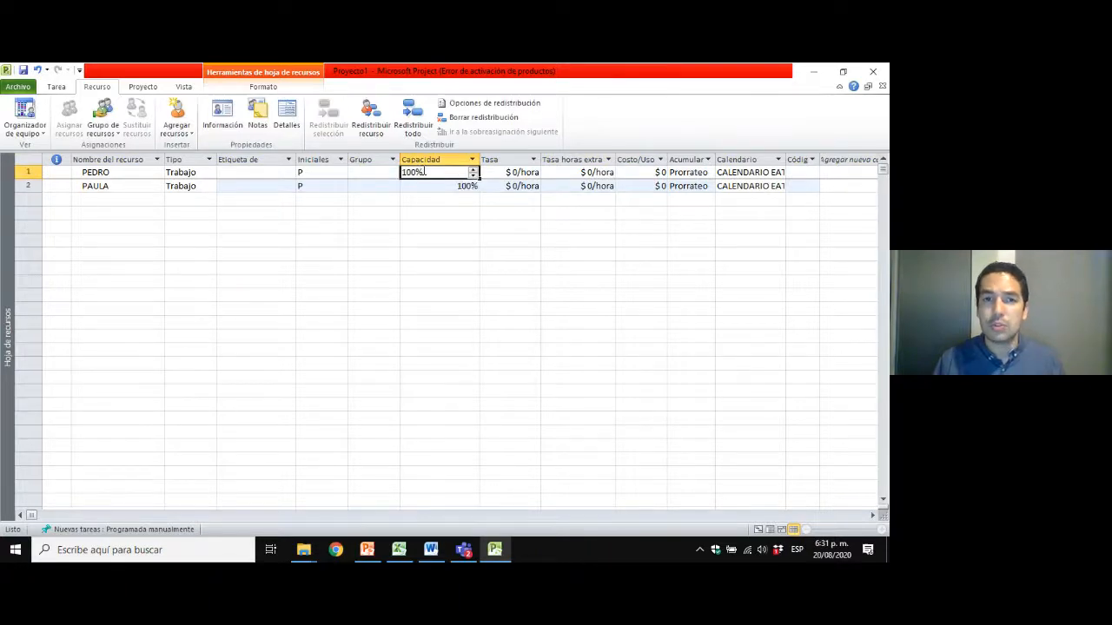
left_click(416, 198)
left_click(428, 172)
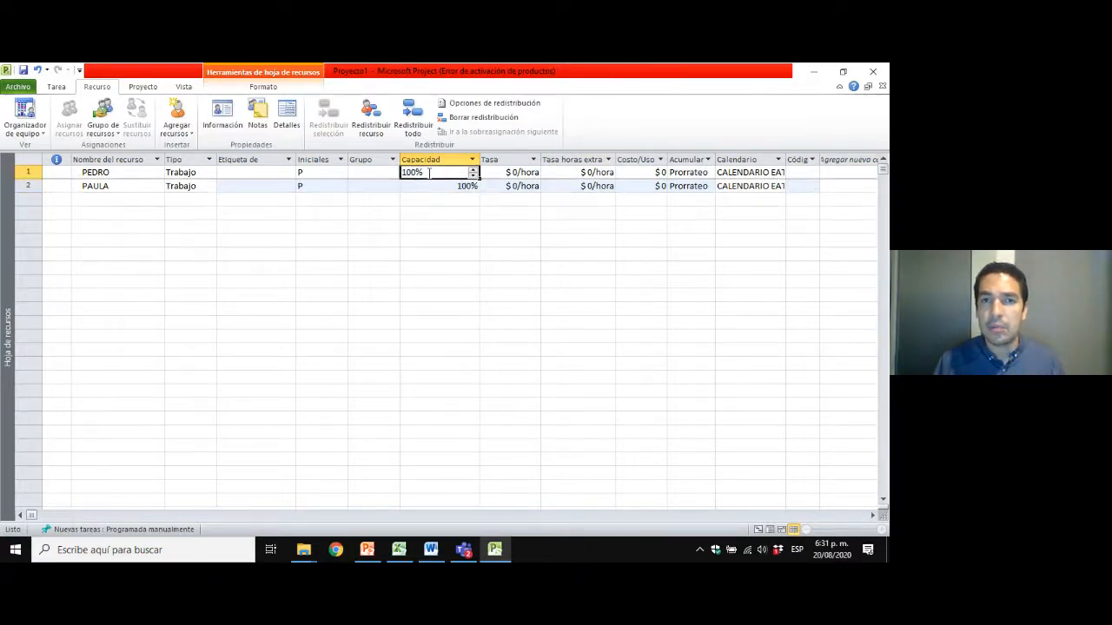
left_click(375, 173)
left_click(419, 171)
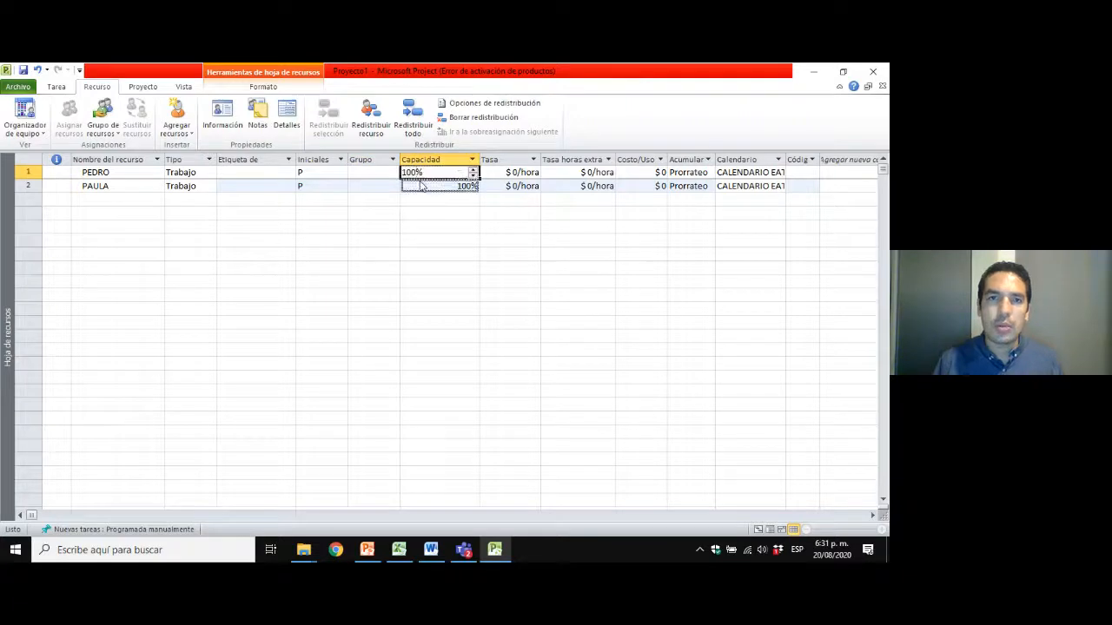
left_click(421, 186)
left_click(420, 173)
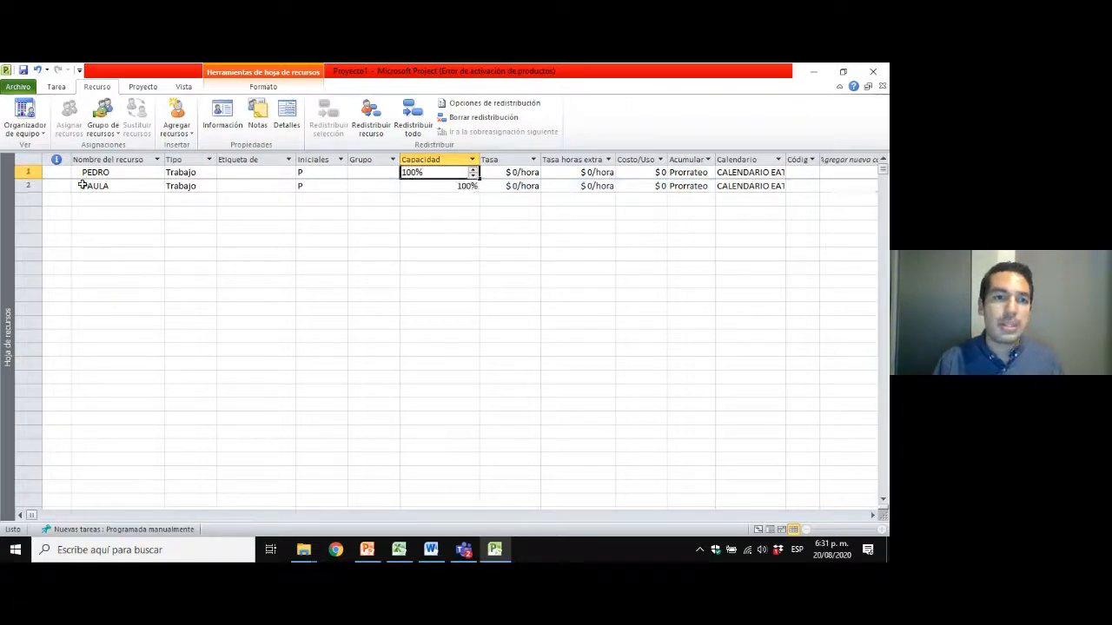
Rename the first resource as AYUDANTE and set its capacity to 300%.
left_click(94, 172)
type("AYU")
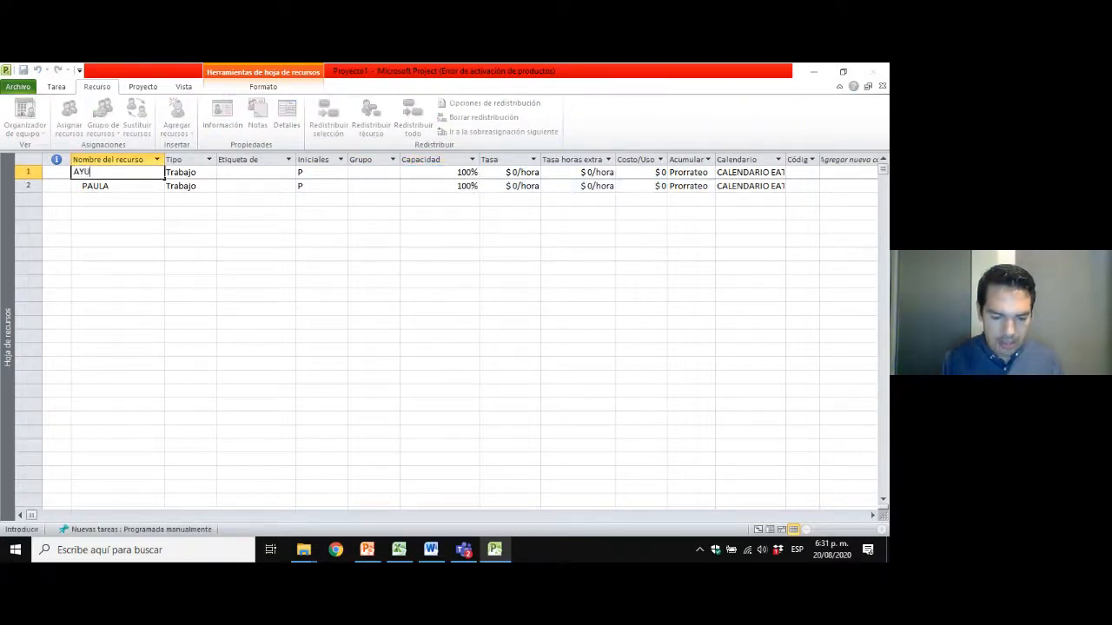
type("DANTE")
key("Return")
key("Up")
key("Right")
key("Right")
key("Right")
key("Right")
key("Right")
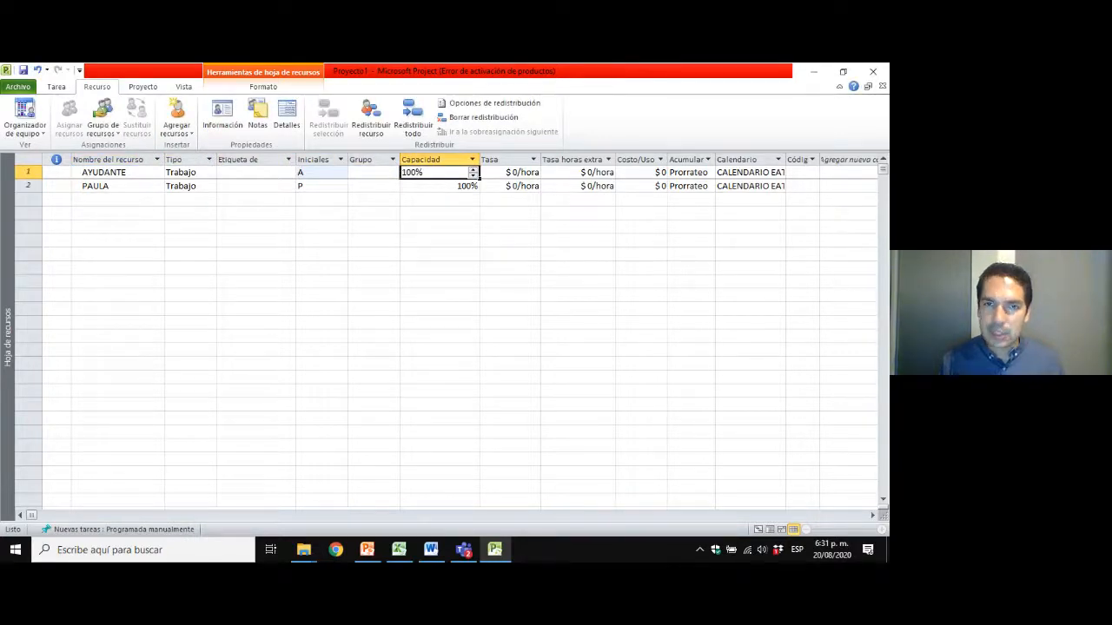
type("300")
key("Return")
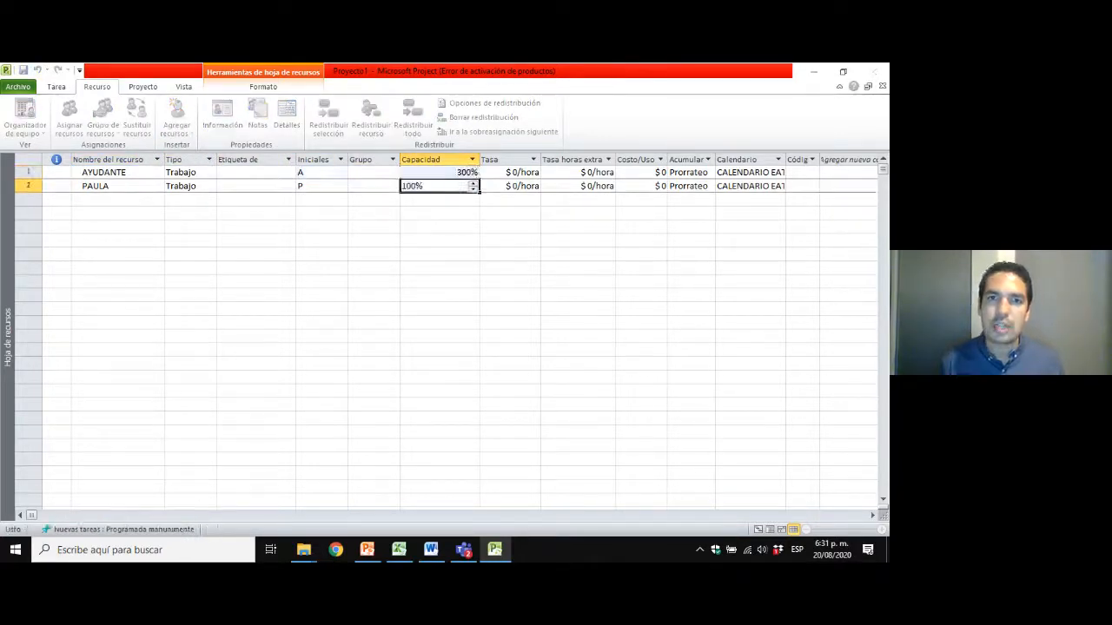
Set the AYUDANTE resource's capacity back to 100% and restore the person's first name as its name.
key("Up")
type("100")
key("Return")
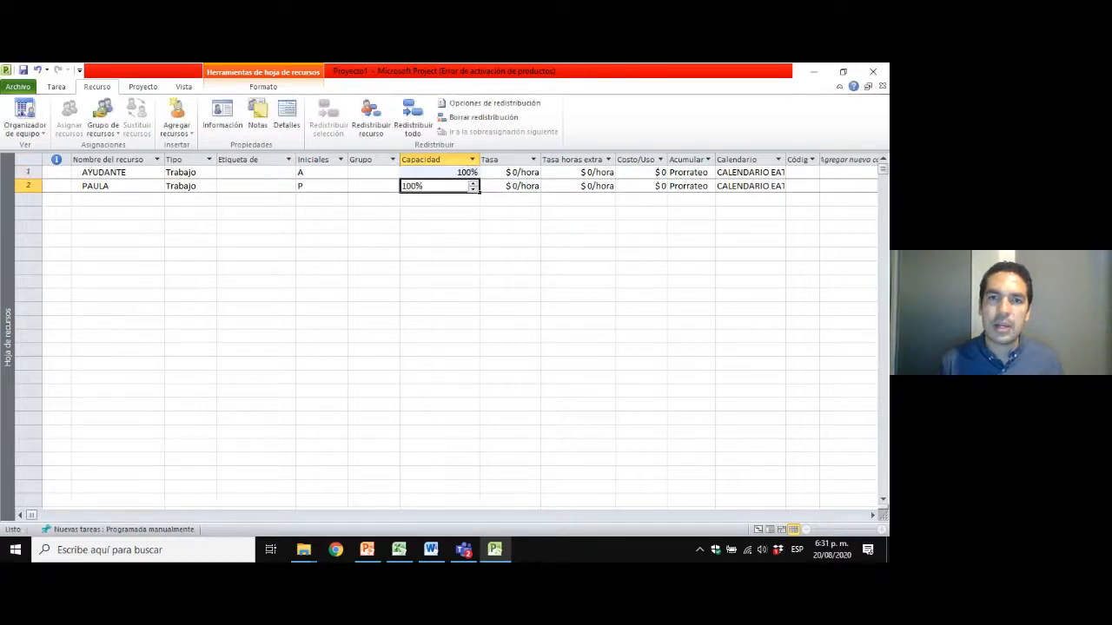
key("Up")
key("Left")
key("Left")
key("Left")
key("Left")
key("Left")
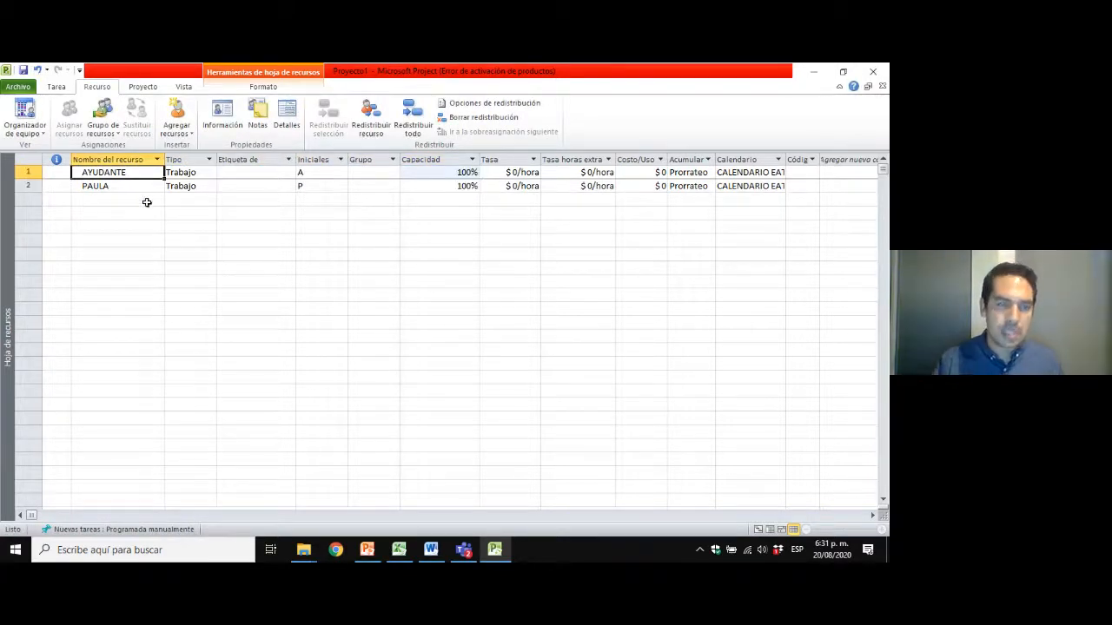
type("PAULA")
key("Return")
key("Up")
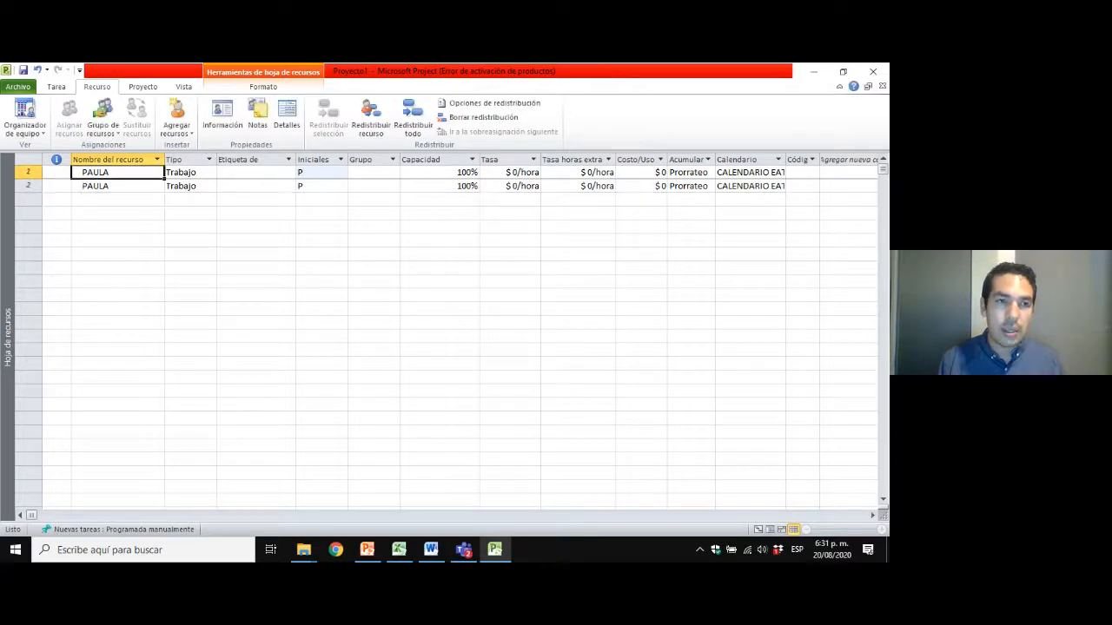
type("PEDRO")
key("Return")
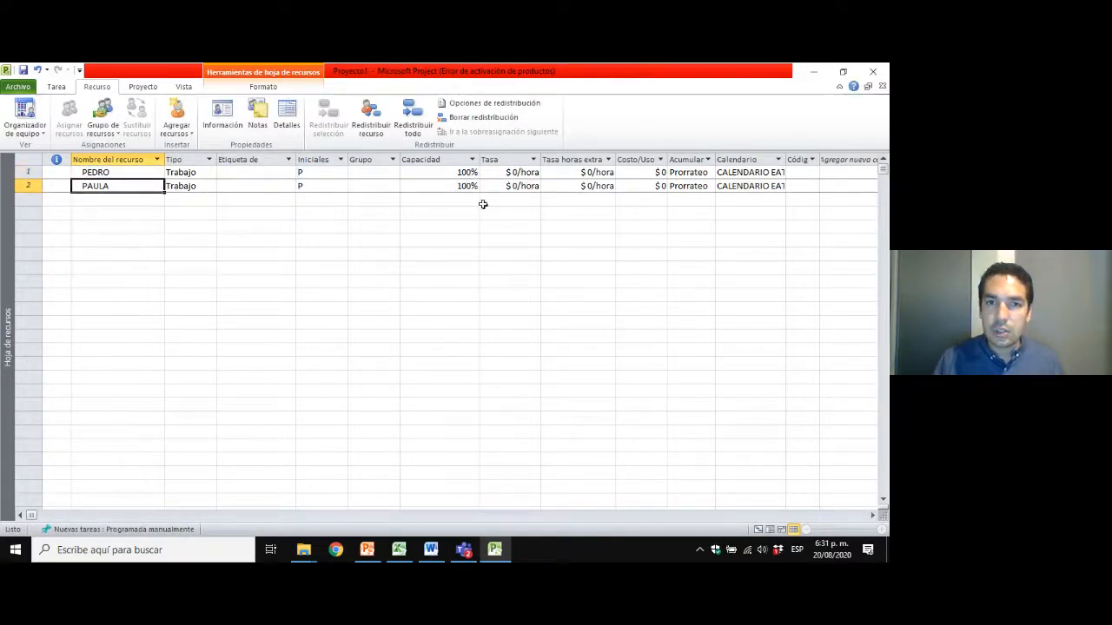
Return to the Gantt chart view (Diagrama de Gantt) and select the DISEÑOS Y LICENCIA task.
left_click(132, 175)
left_click(129, 197)
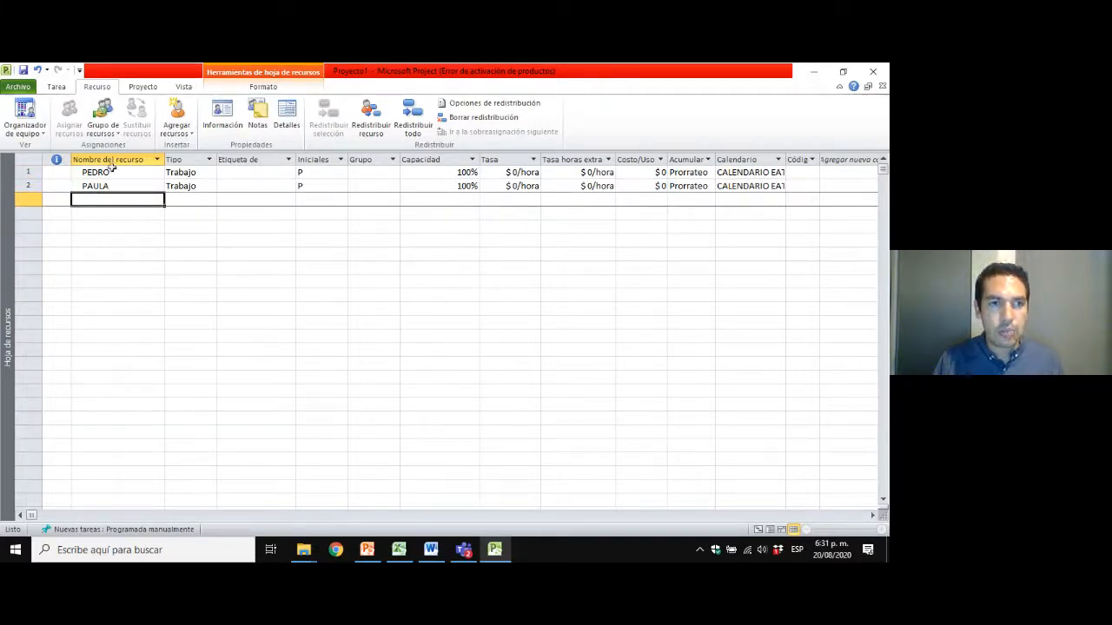
right_click(11, 297)
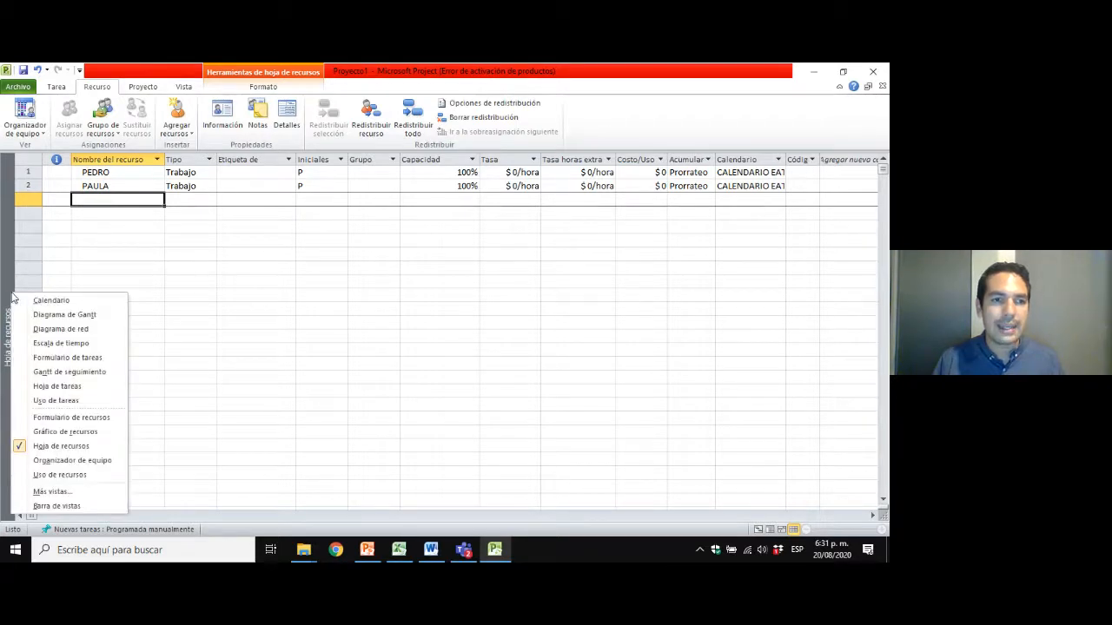
left_click(5, 268)
right_click(5, 265)
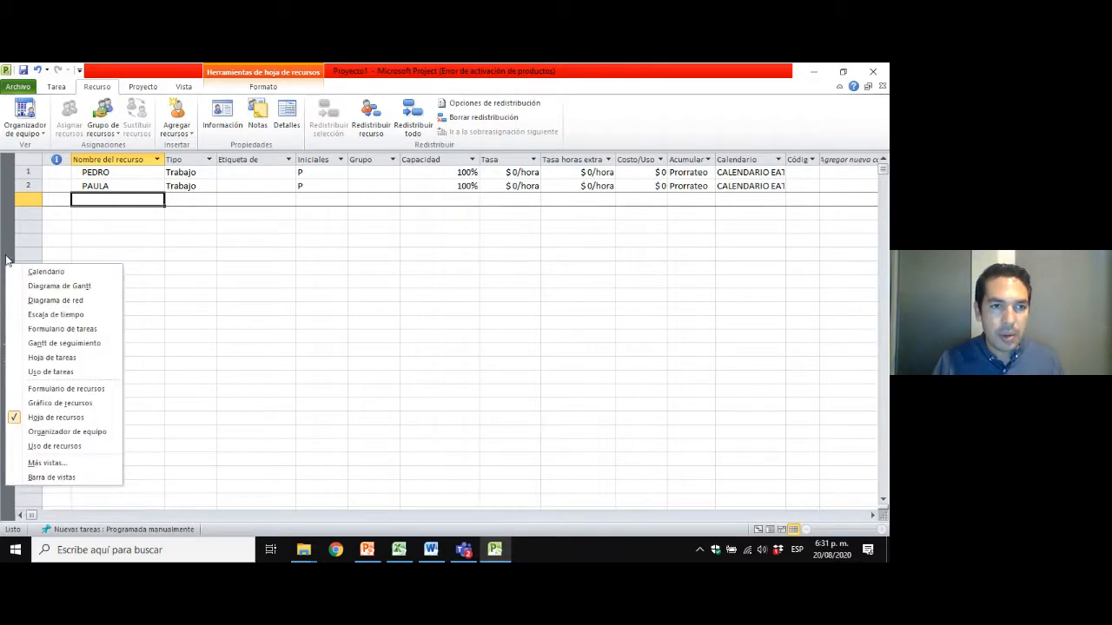
left_click(10, 241)
right_click(9, 257)
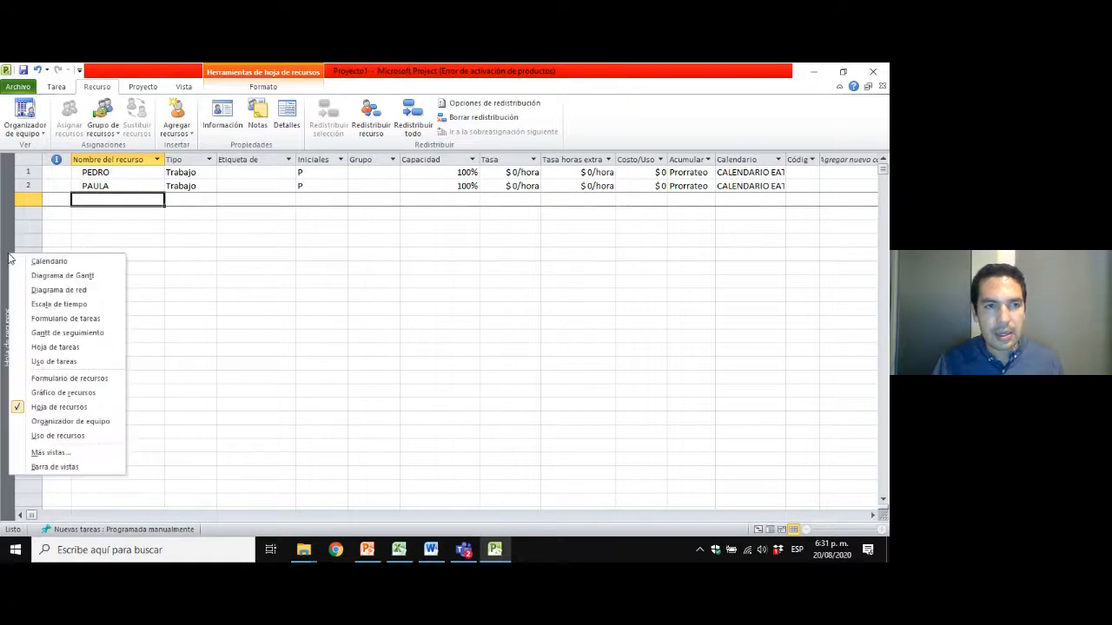
left_click(81, 276)
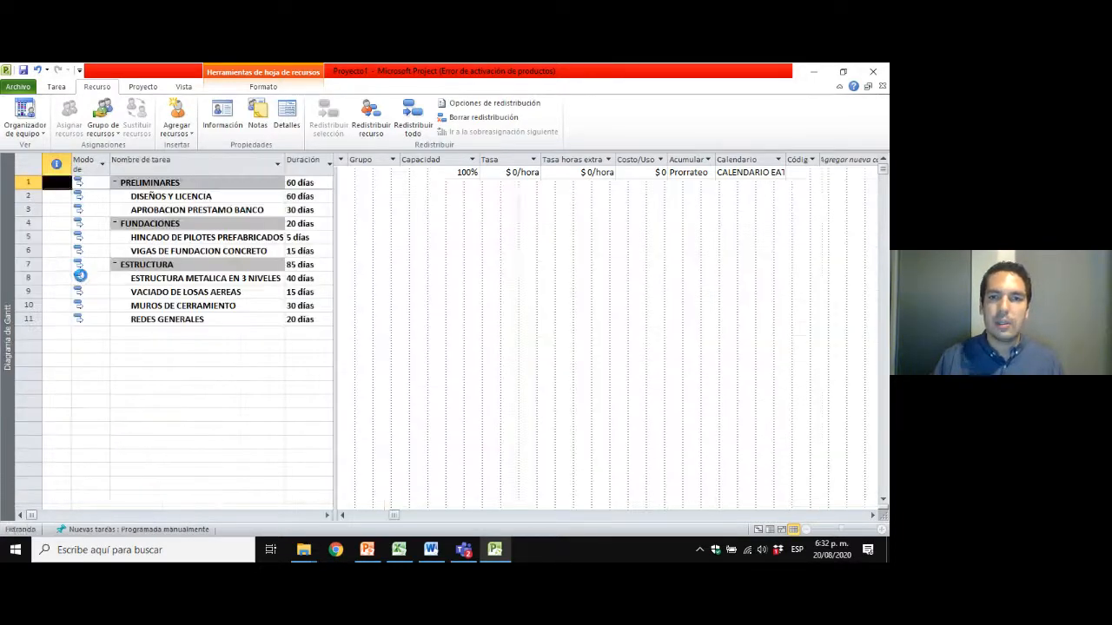
left_click(168, 197)
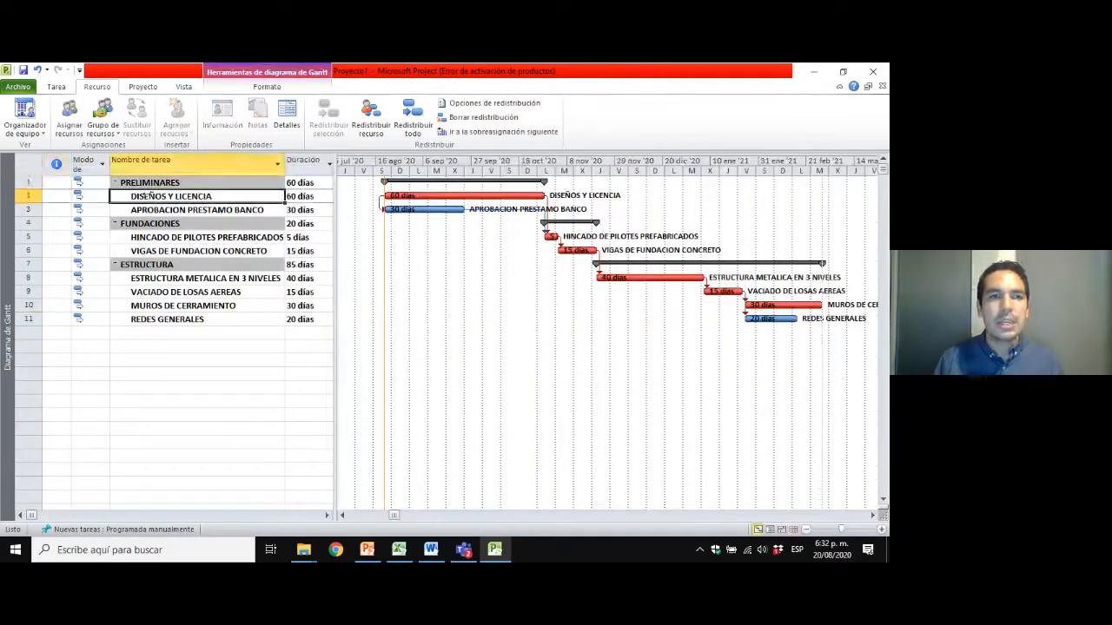
left_click(151, 209)
left_click(203, 198)
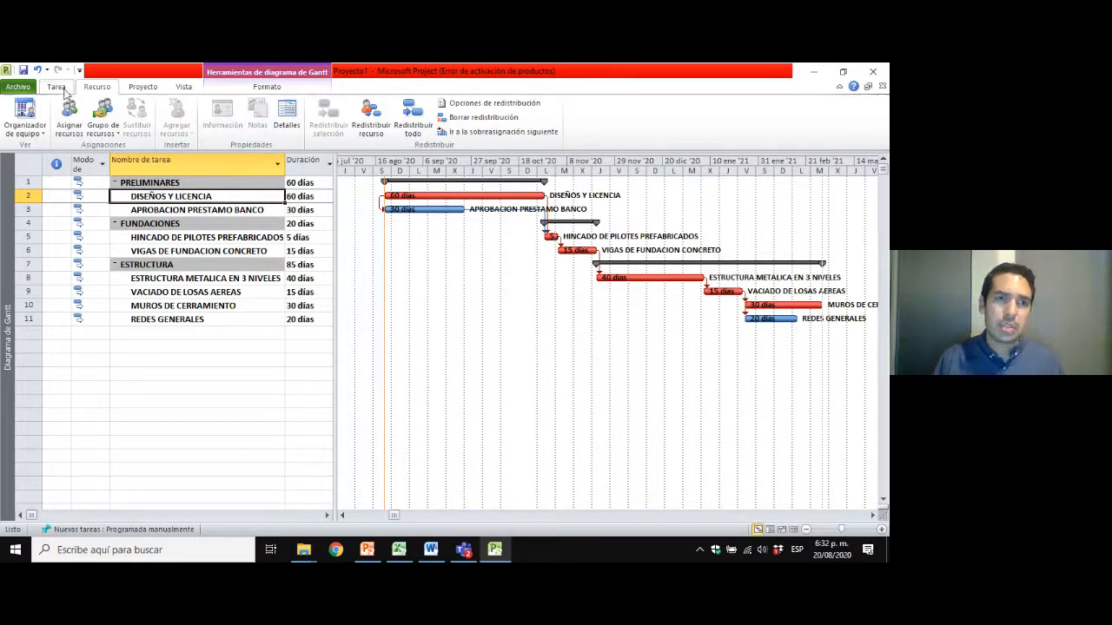
left_click(56, 89)
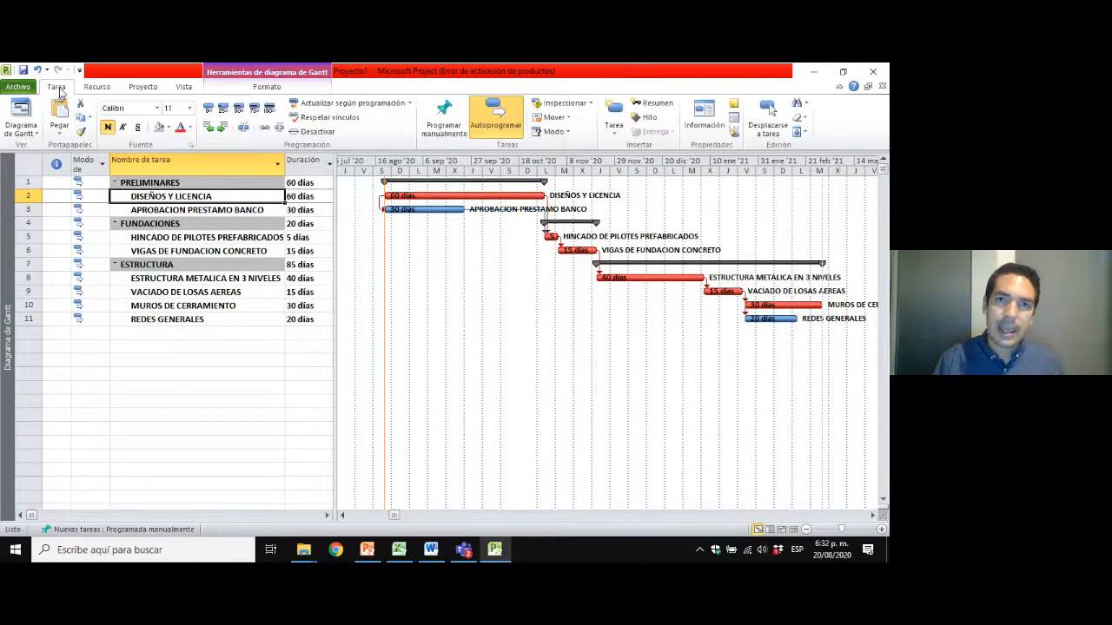
Turn on the Detalles split view to show the task form below the Gantt chart, and view several tasks in it.
left_click(183, 87)
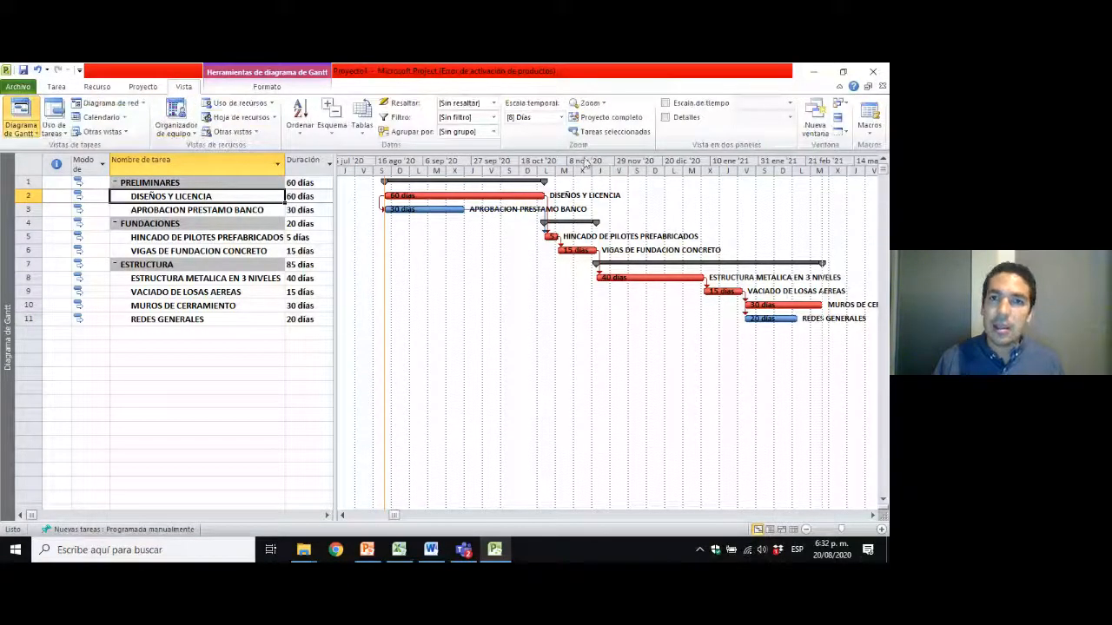
left_click(666, 119)
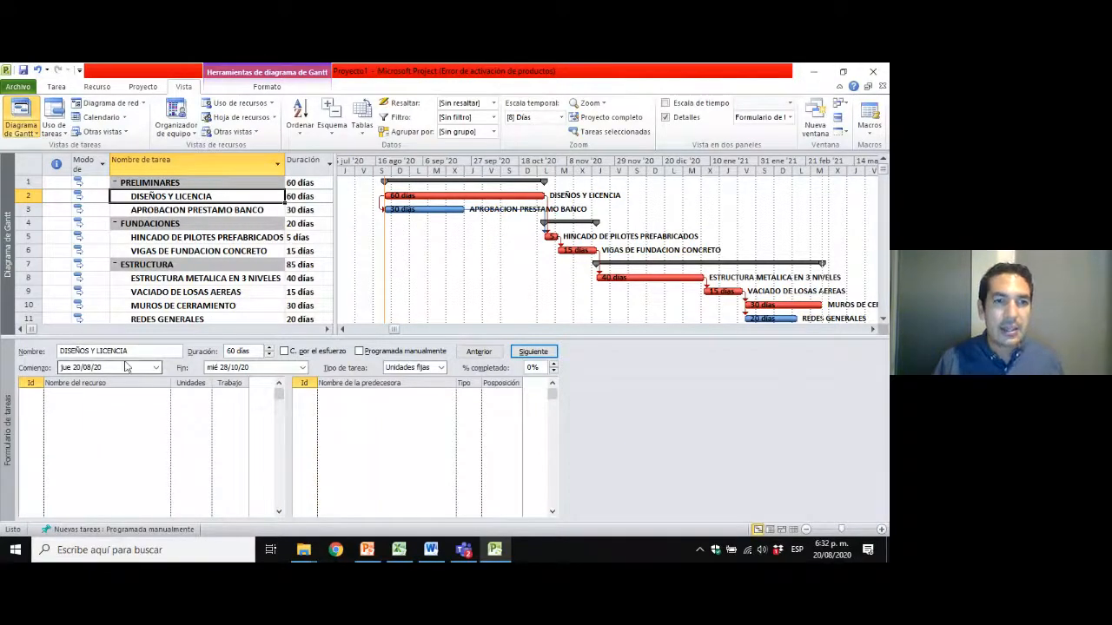
left_click(184, 210)
left_click(173, 237)
left_click(170, 250)
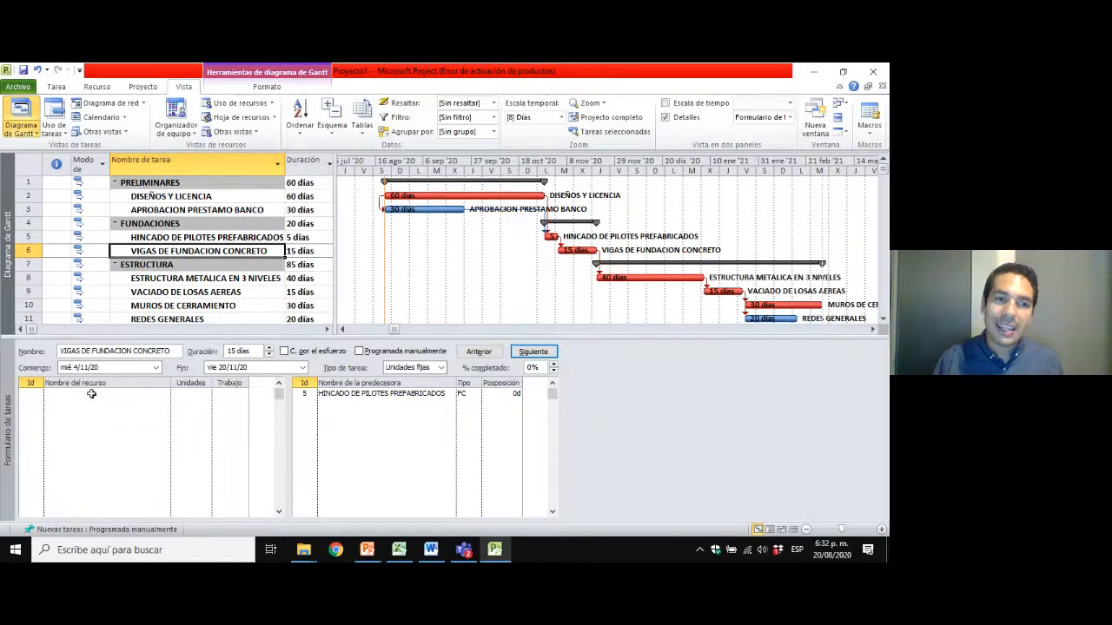
Assign the work resource with Id 2 to the DISEÑOS Y LICENCIA task in the task form.
left_click(185, 195)
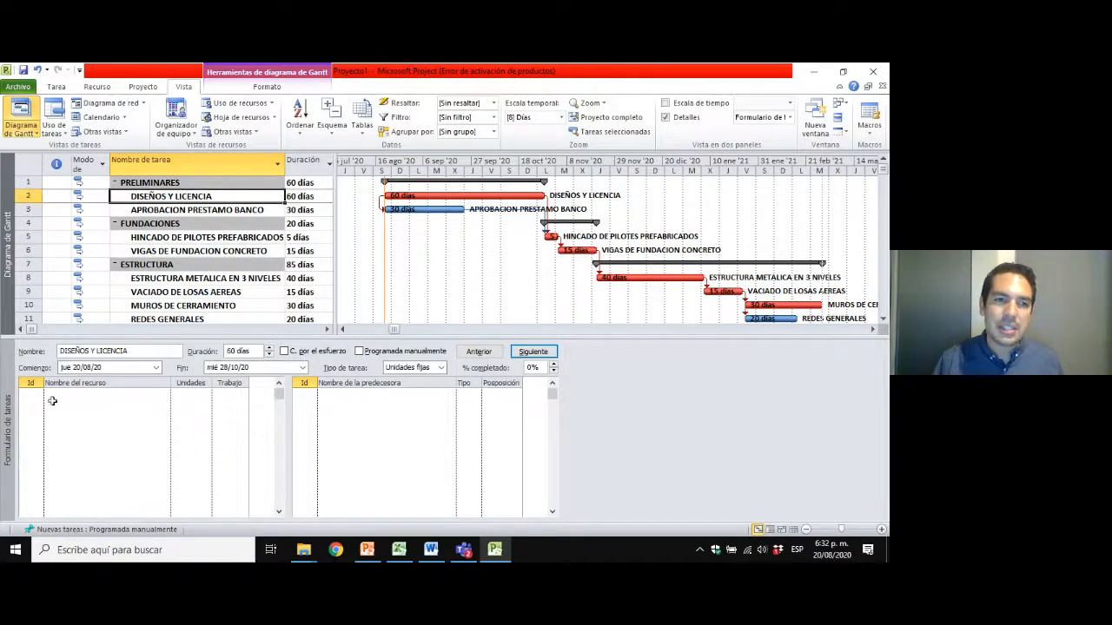
left_click(121, 396)
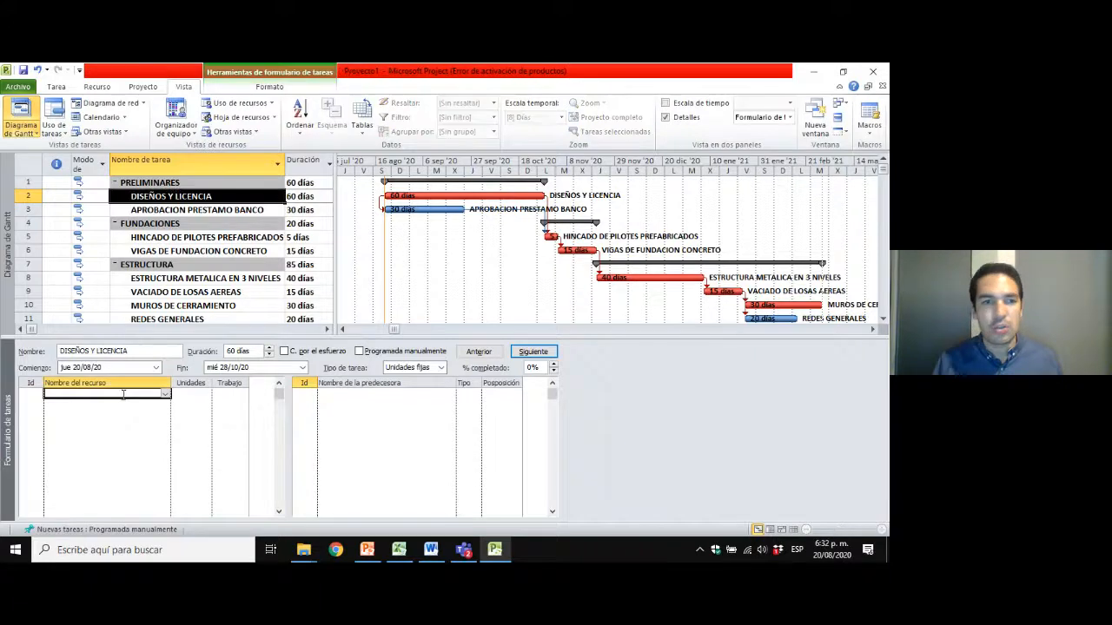
left_click(166, 395)
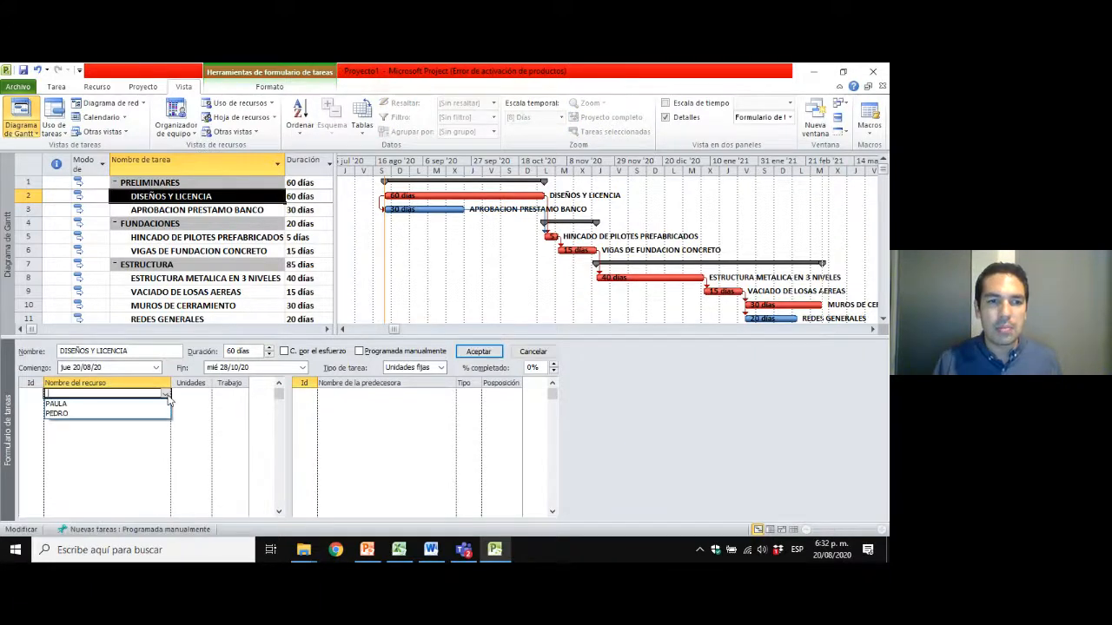
left_click(102, 404)
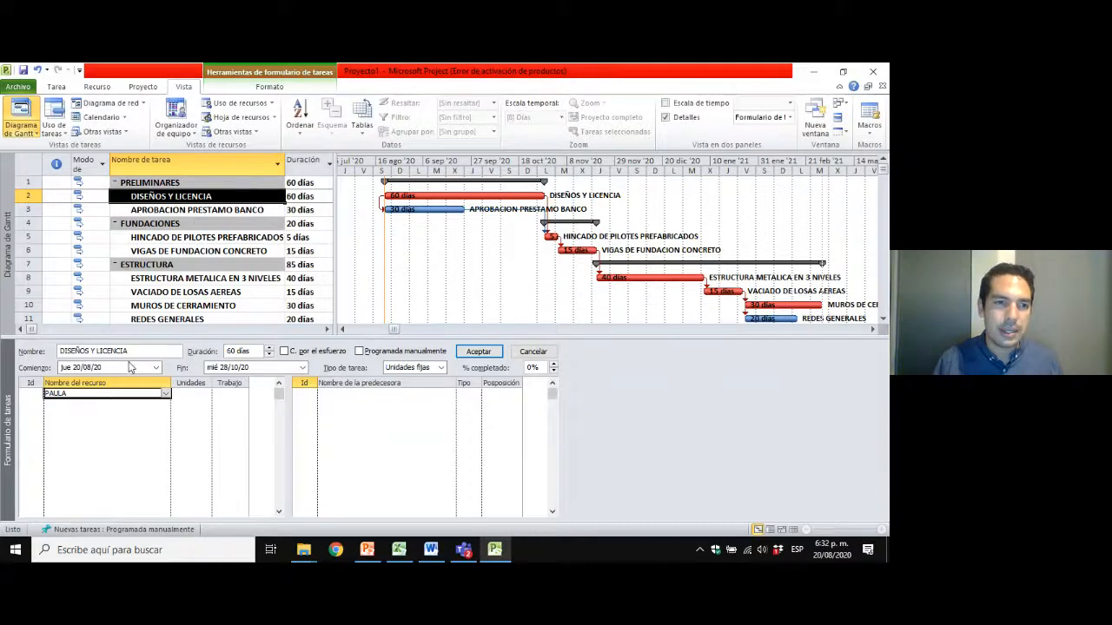
left_click(477, 352)
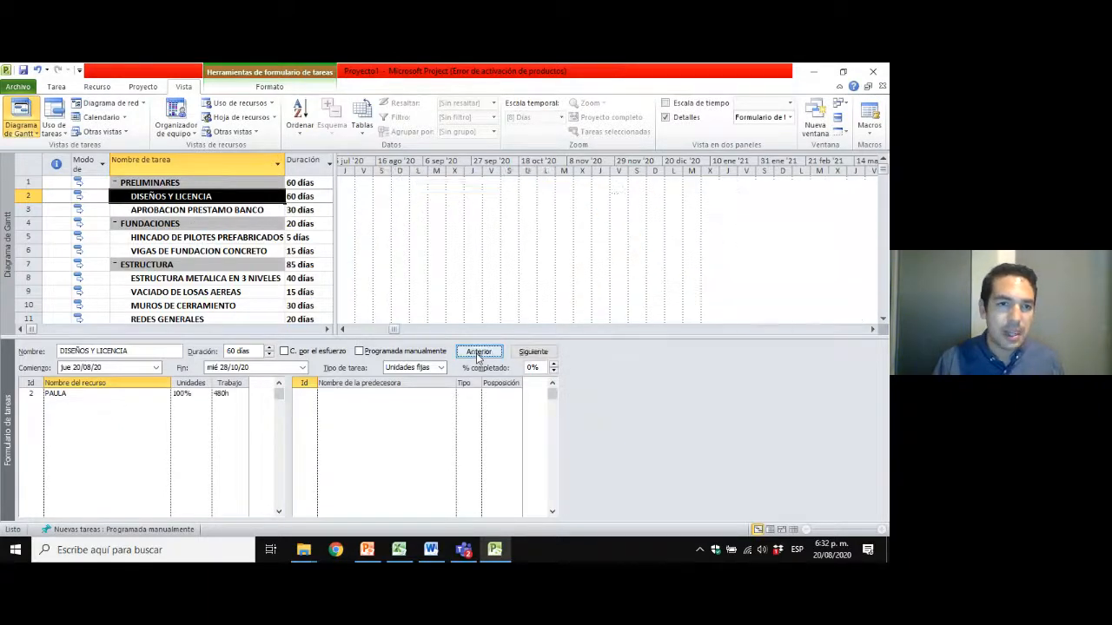
Assign the work resource with Id 1 to the APROBACION PRESTAMO BANCO task in the task form.
left_click(150, 209)
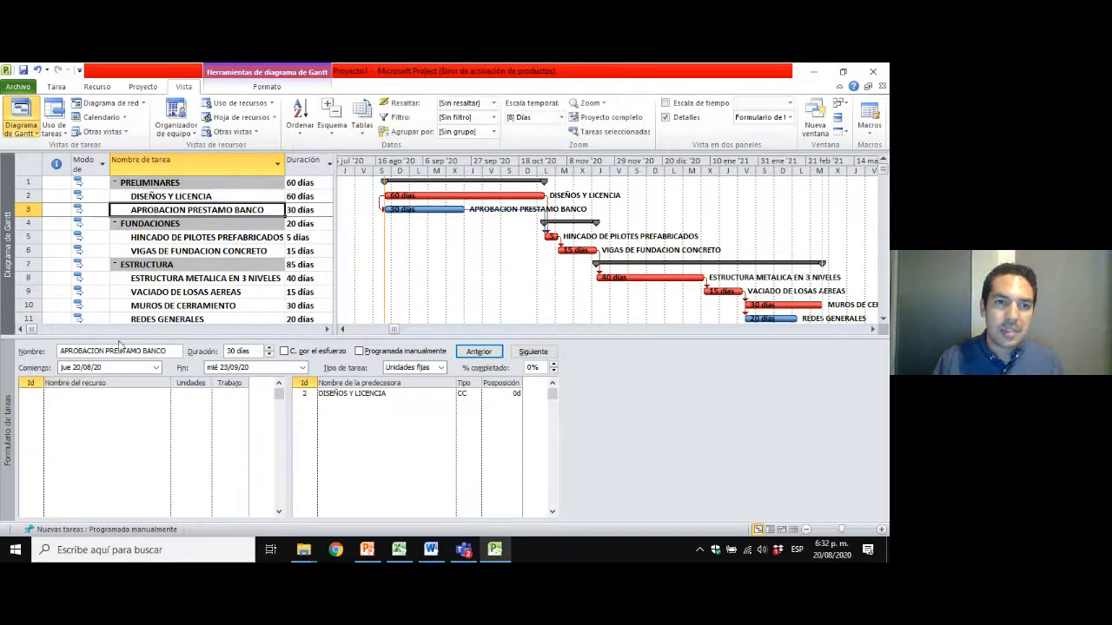
left_click(149, 392)
left_click(167, 394)
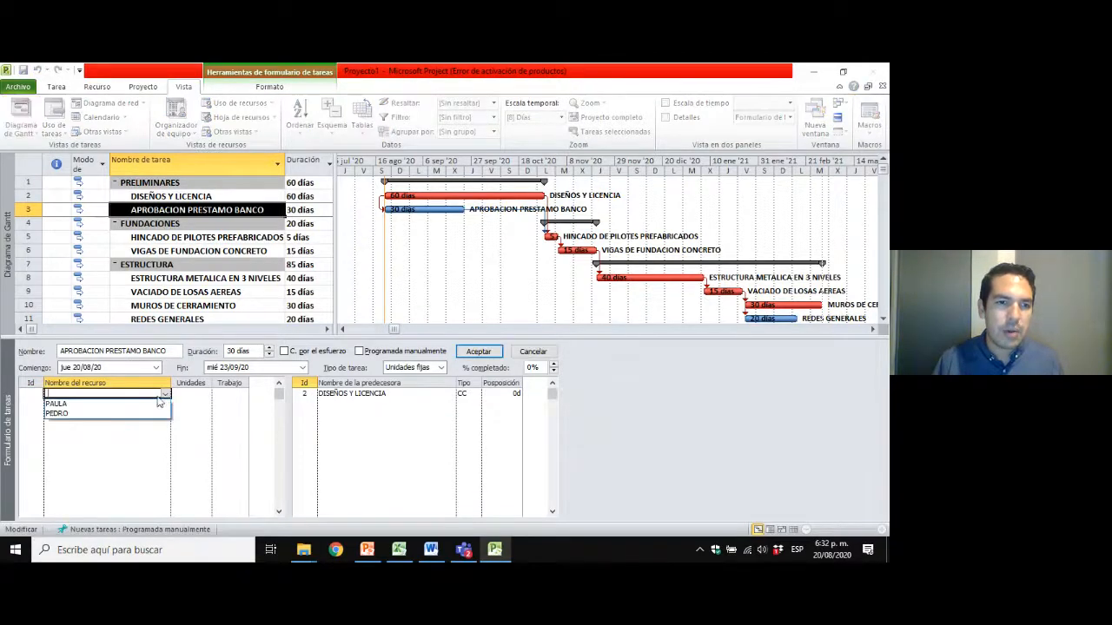
left_click(86, 413)
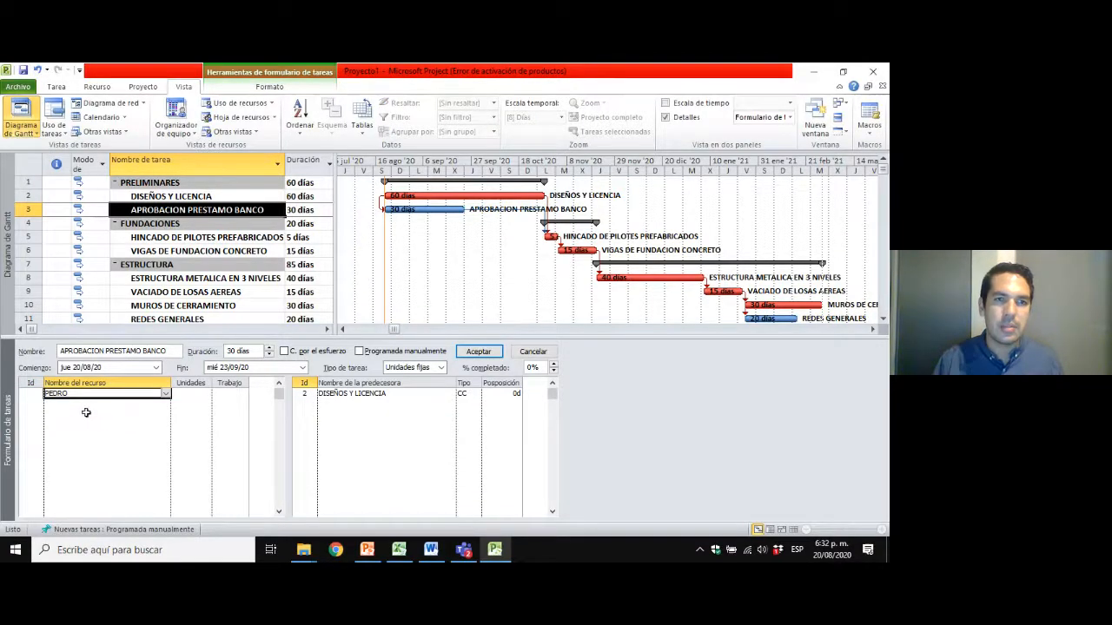
left_click(479, 351)
left_click(194, 199)
left_click(192, 213)
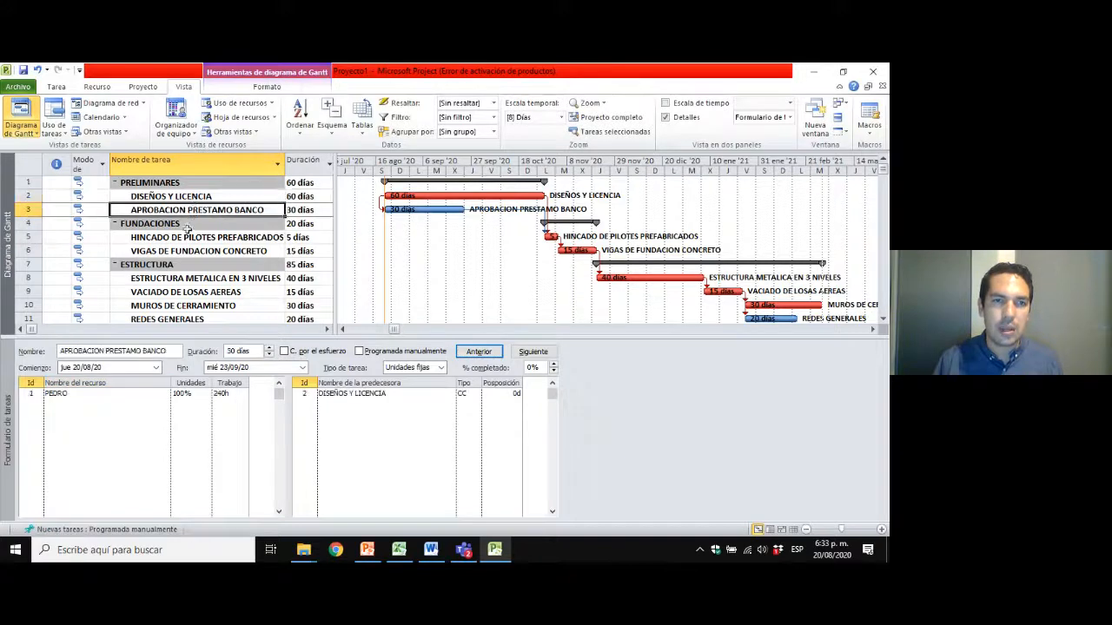
Assign the work resource with Id 2 to the HINCADO DE PILOTES PREFABRICADOS task.
left_click(188, 251)
scroll(186, 247, "down", 1)
scroll(184, 234, "up", 1)
left_click(185, 236)
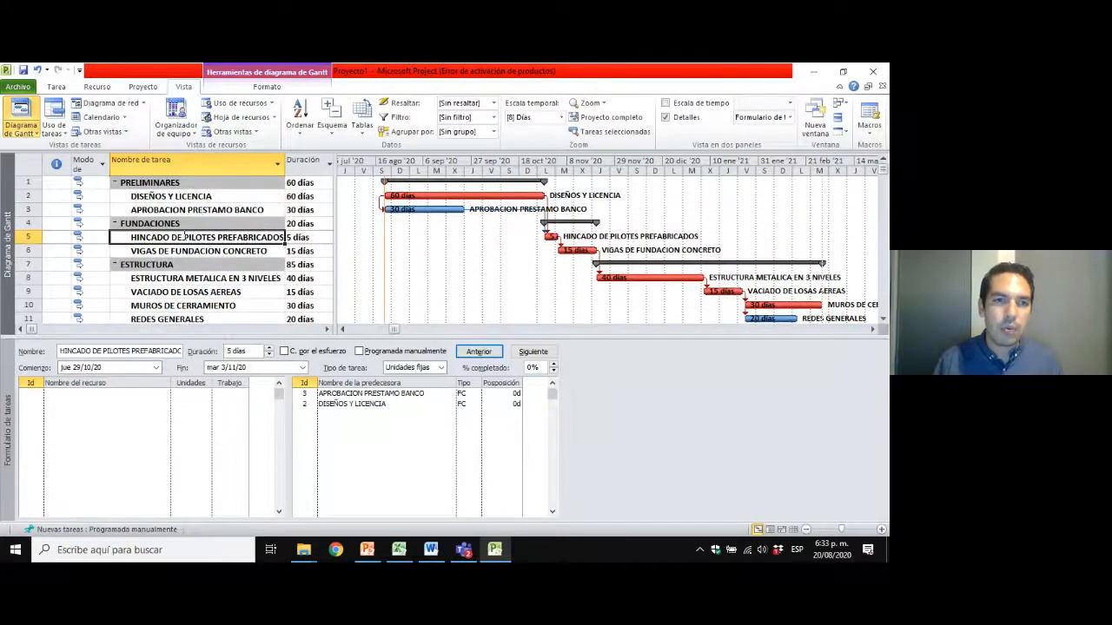
left_click(144, 392)
left_click(165, 393)
left_click(123, 403)
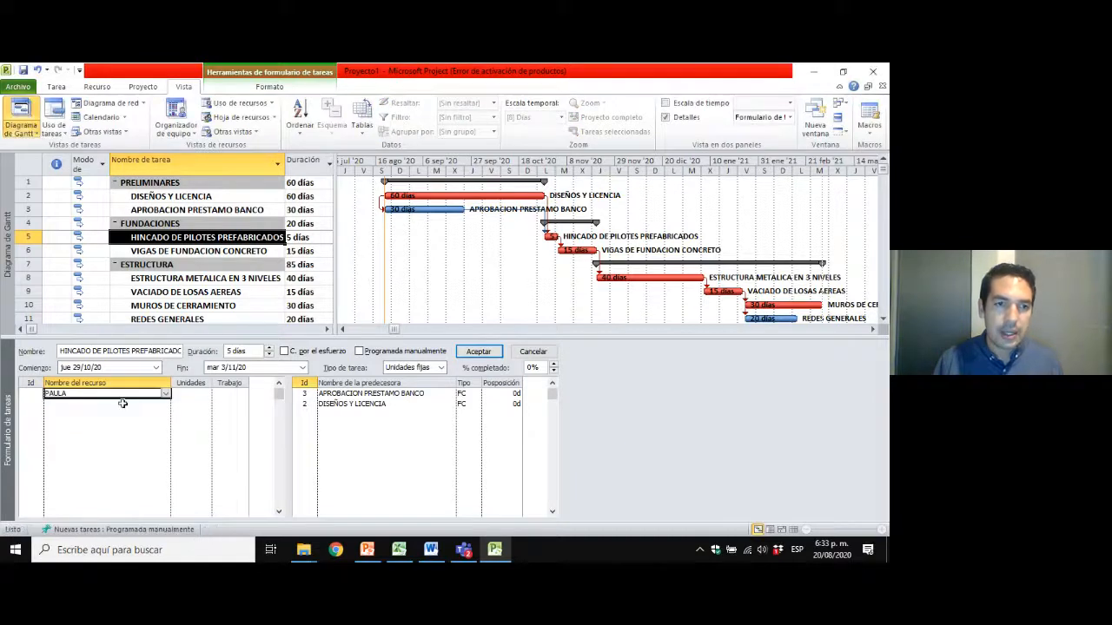
left_click(181, 253)
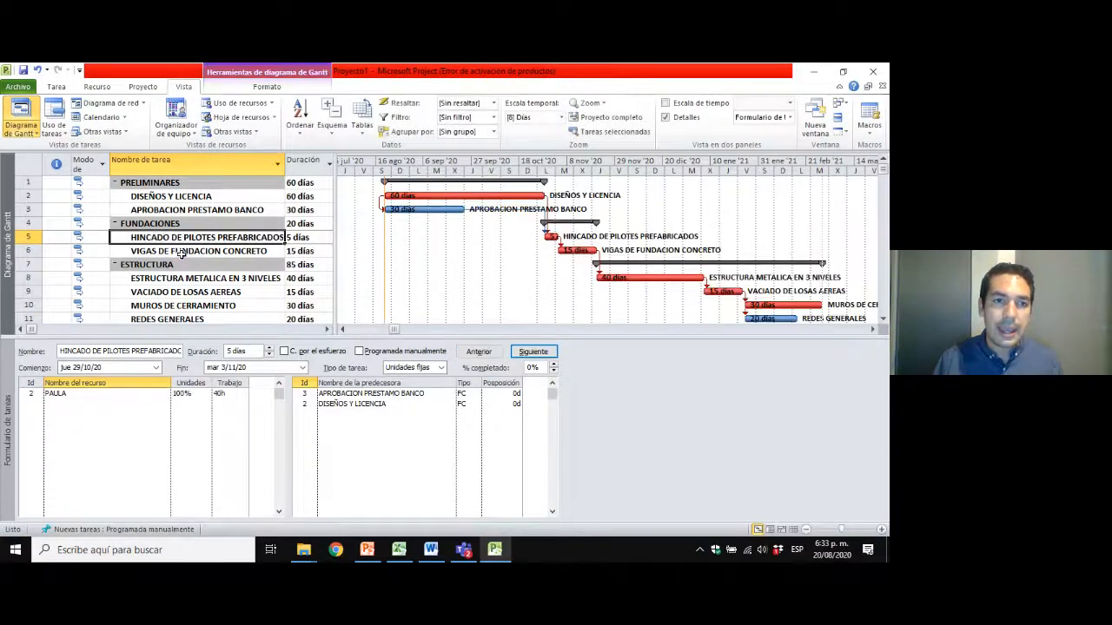
Assign the work resource with Id 2 to the VIGAS DE FUNDACION CONCRETO task.
left_click(181, 253)
left_click(143, 402)
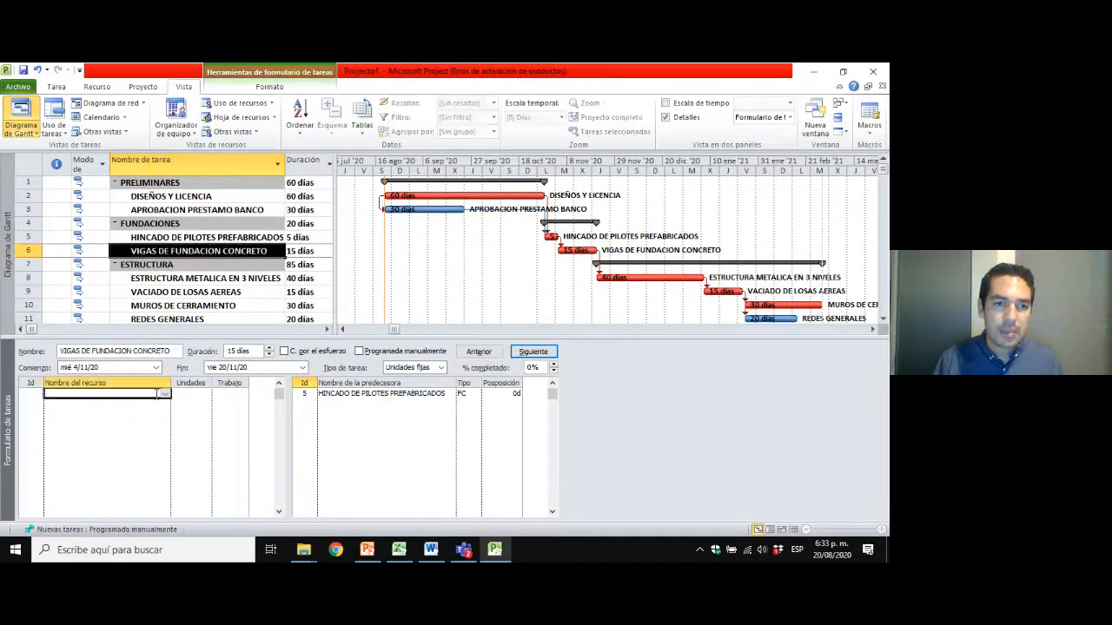
left_click(165, 402)
left_click(128, 408)
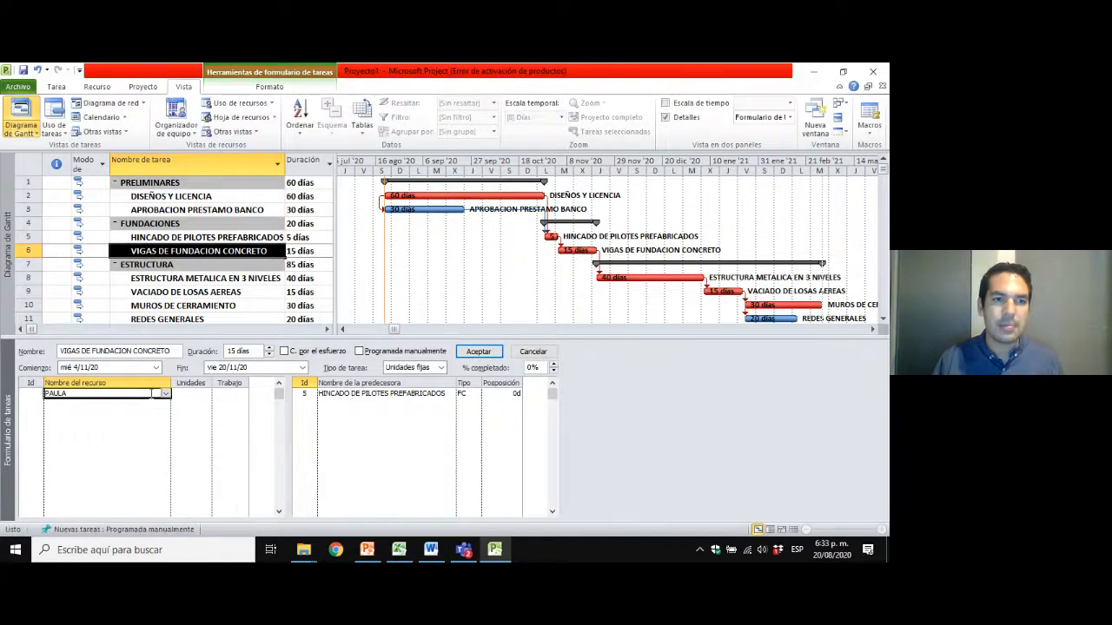
left_click(171, 248)
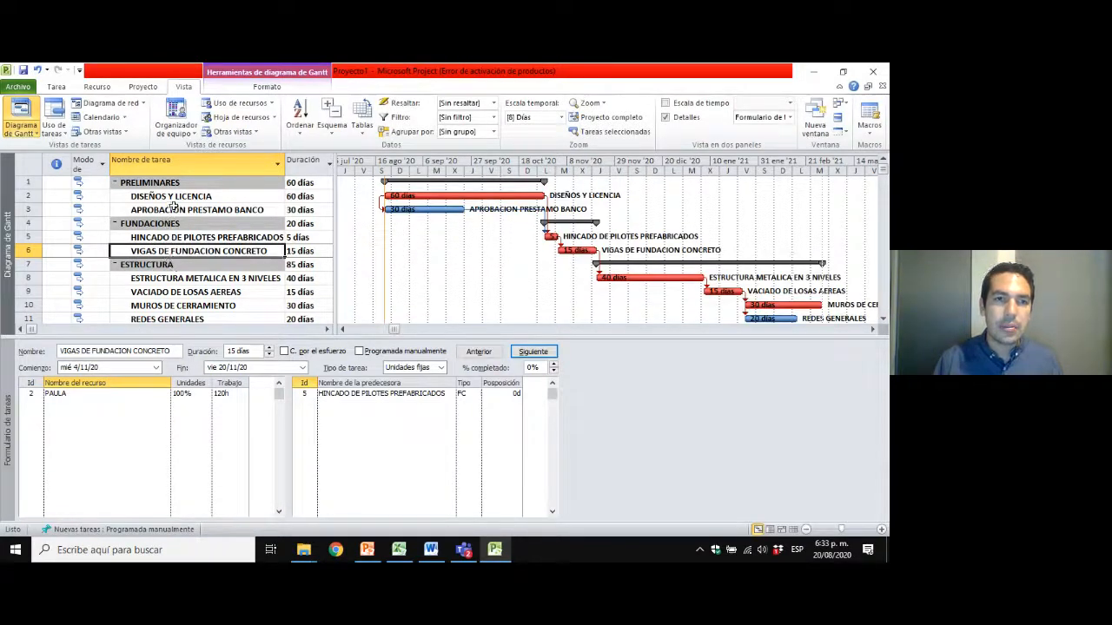
Review the resource assignments of the APROBACION PRESTAMO BANCO task and the two FUNDACIONES tasks in the task form.
left_click(174, 208)
left_click(173, 238)
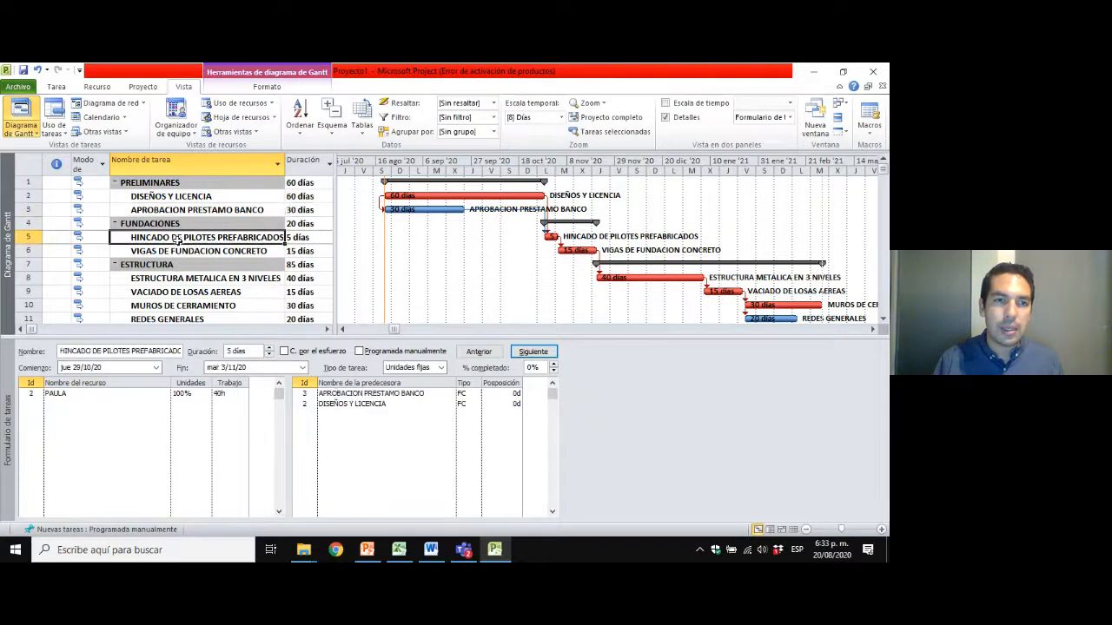
left_click(174, 262)
left_click(180, 252)
scroll(181, 252, "down", 1)
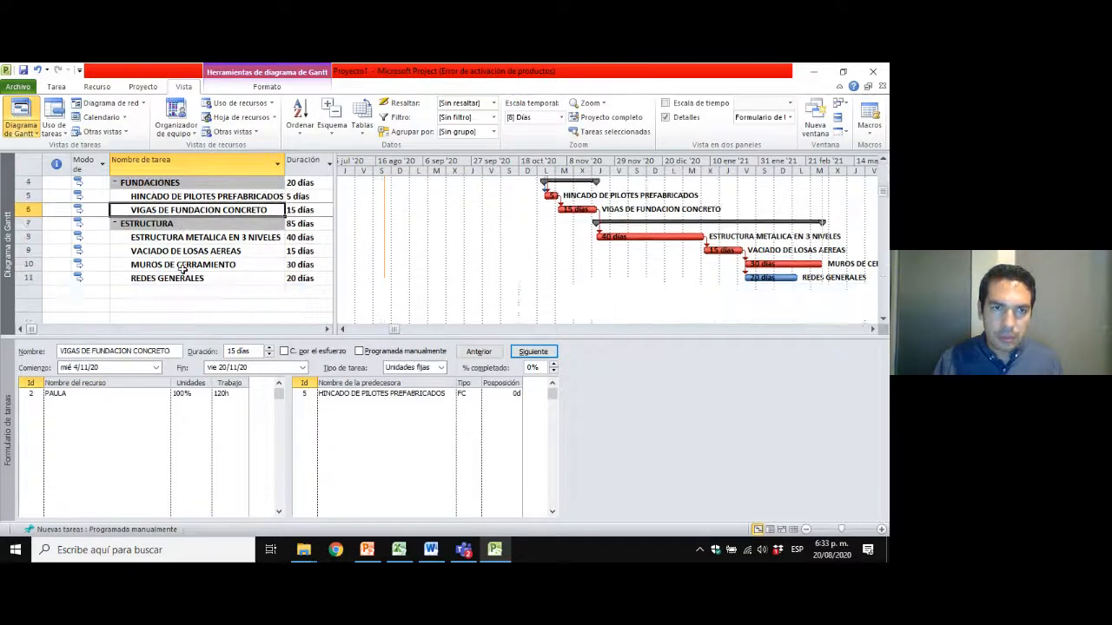
left_click(211, 198)
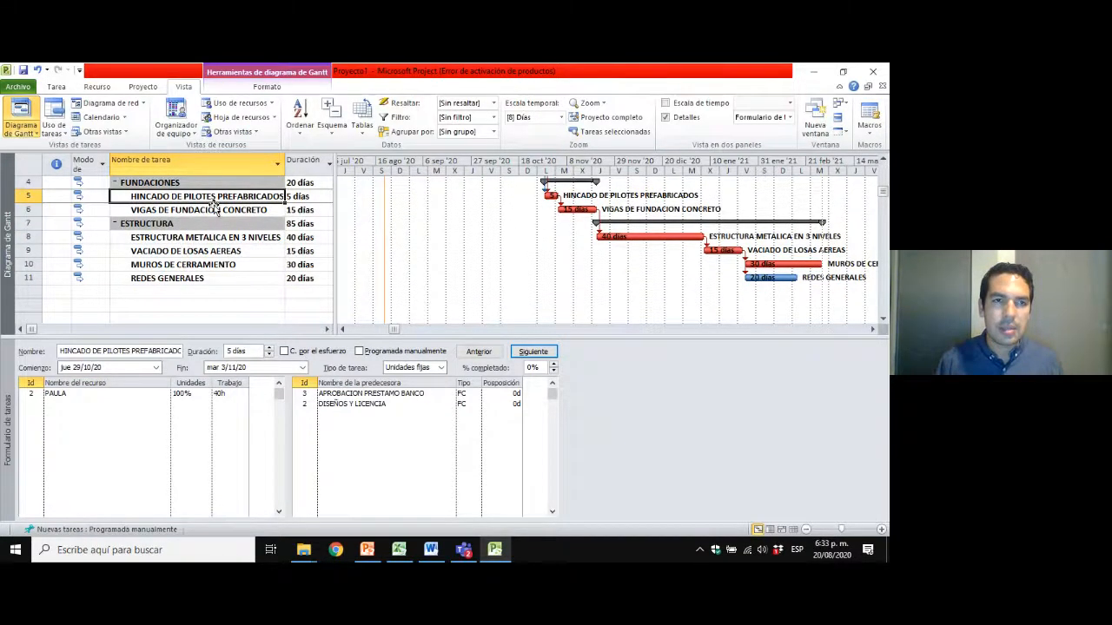
Assign the work resource with Id 1 to the ESTRUCTURA METALICA EN 3 NIVELES task.
key("Down")
key("Down")
key("Down")
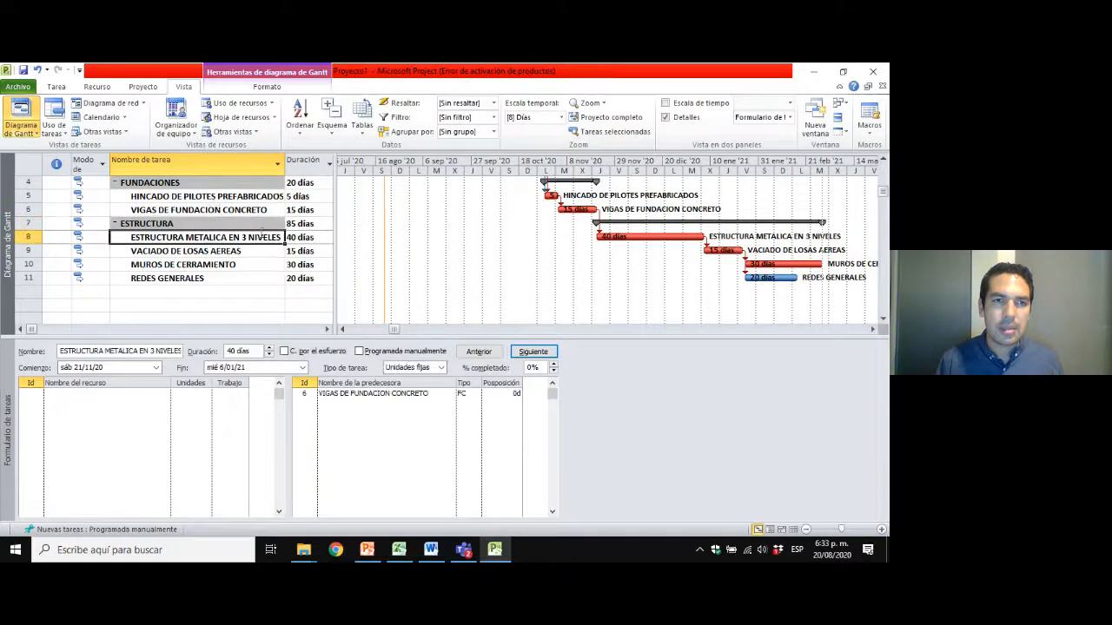
left_click(144, 396)
left_click(163, 394)
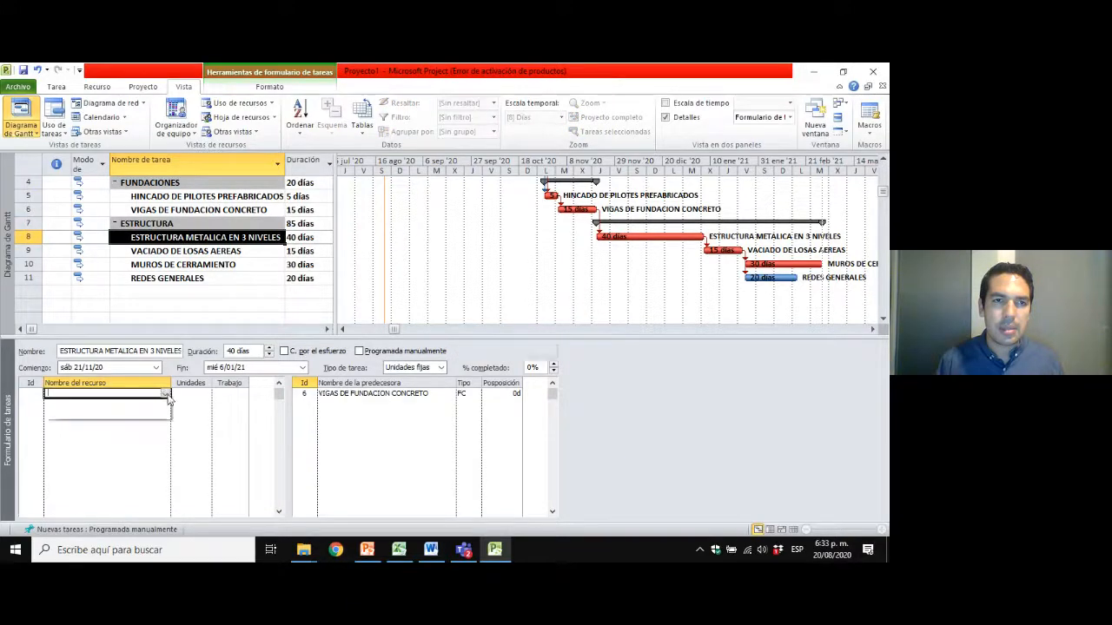
left_click(134, 406)
left_click(139, 403)
left_click(152, 396)
left_click(165, 394)
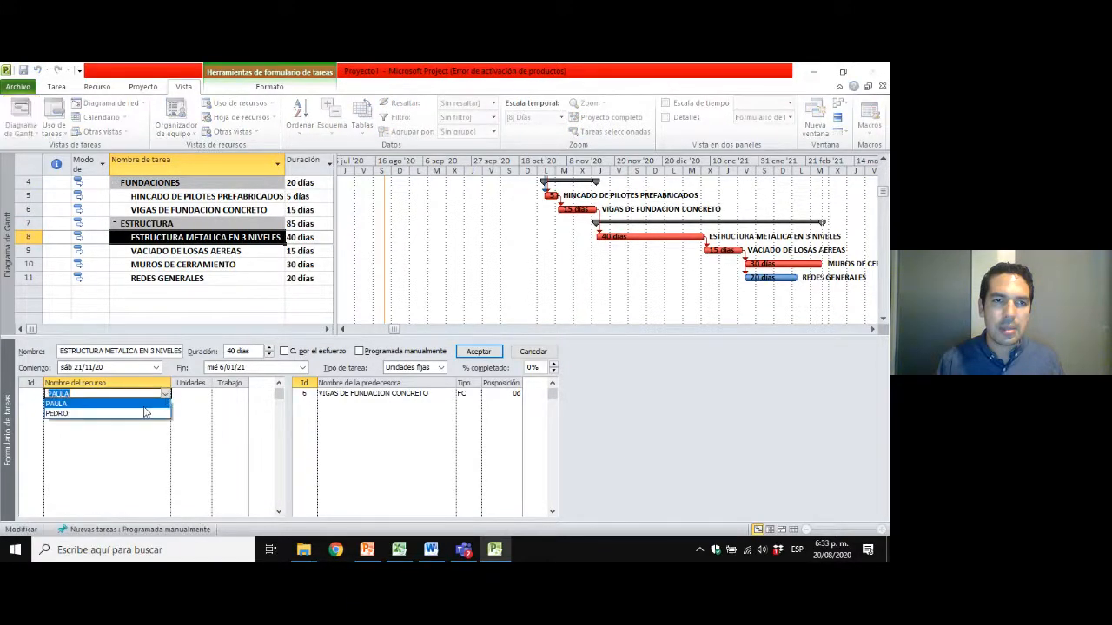
left_click(140, 412)
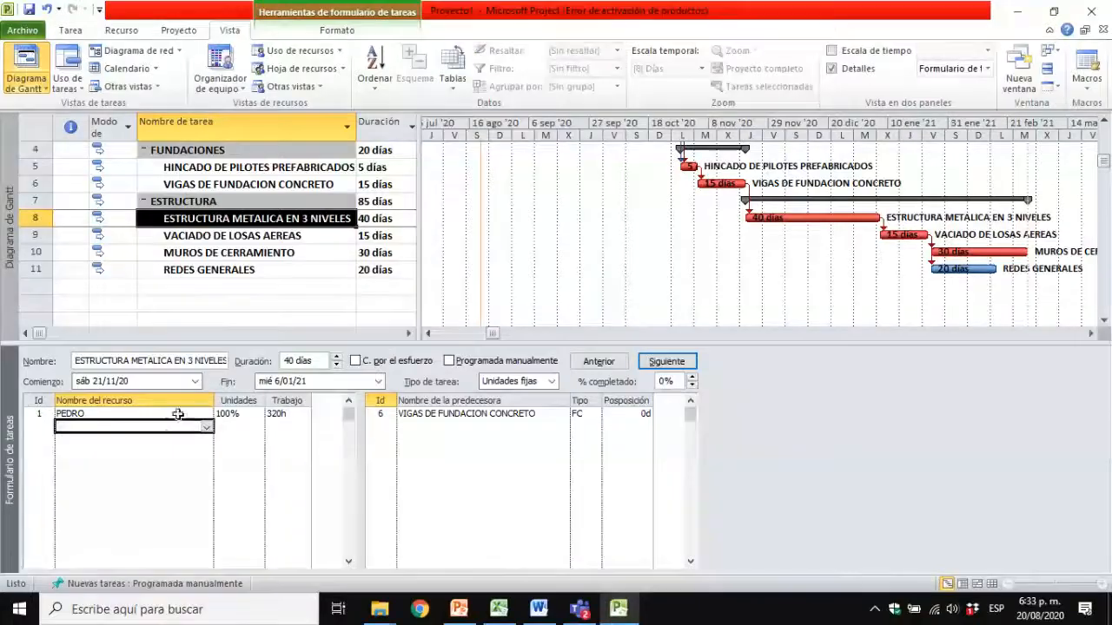
Assign the work resource with Id 1 to the VACIADO DE LOSAS AEREAS task.
left_click(203, 253)
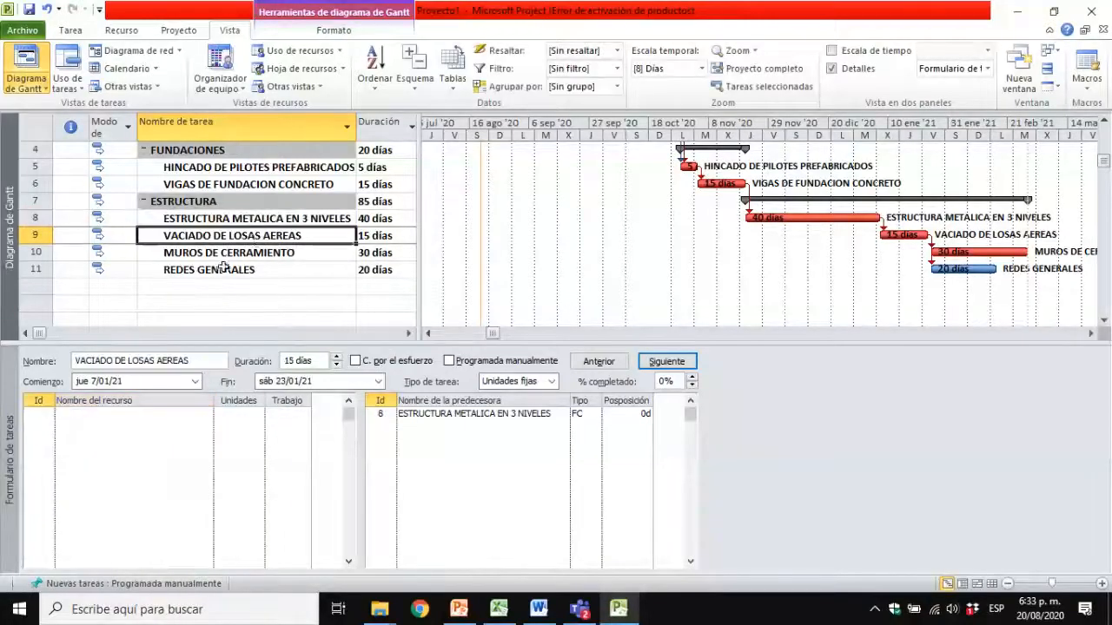
left_click(208, 414)
left_click(208, 414)
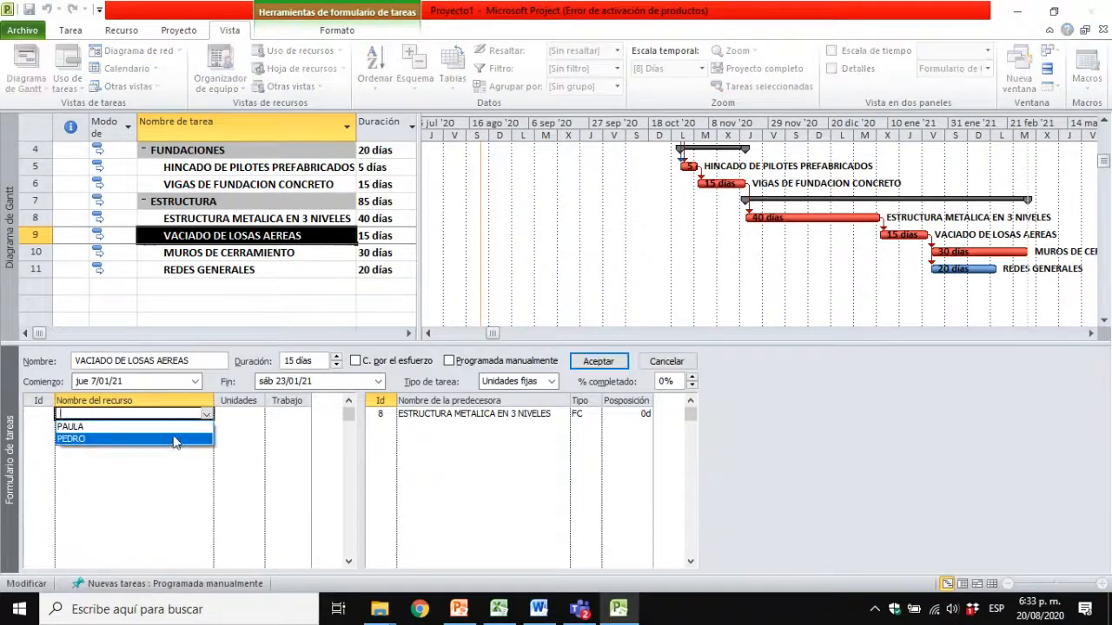
left_click(174, 438)
Assign the work resource with Id 1 to the MUROS DE CERRAMIENTO task.
left_click(276, 250)
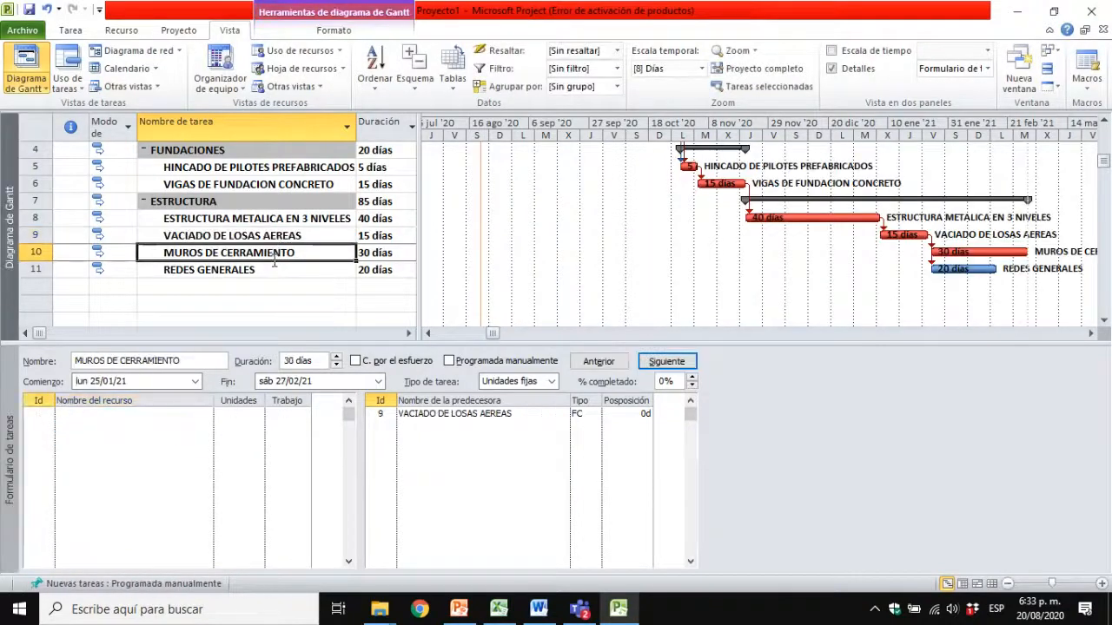
left_click(170, 414)
left_click(205, 416)
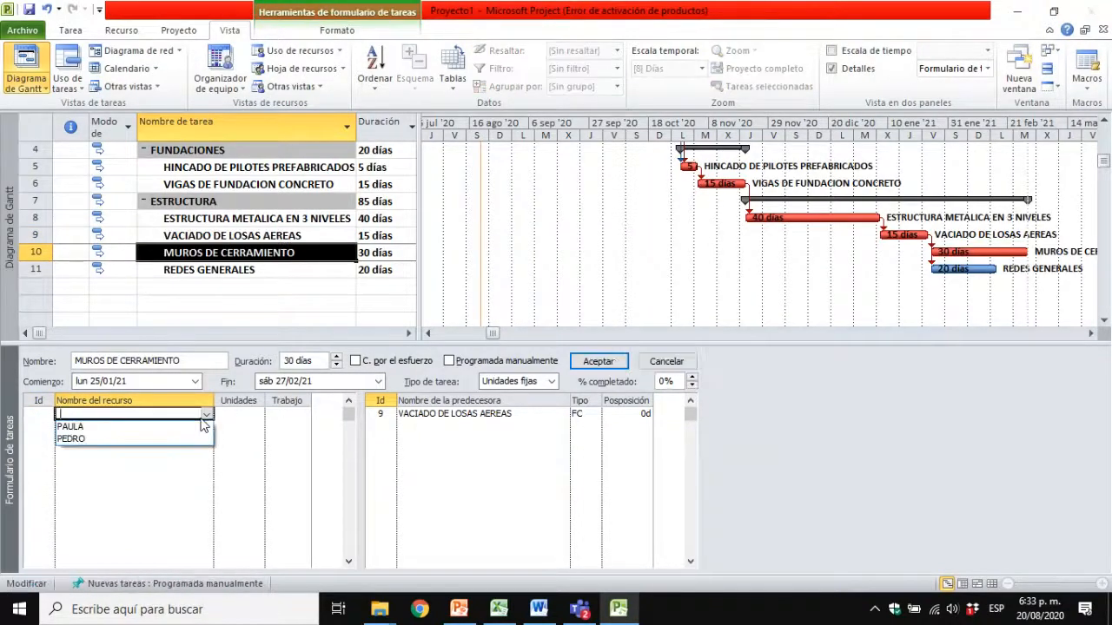
left_click(158, 438)
Assign the work resource with Id 1 to the REDES GENERALES task.
left_click(236, 274)
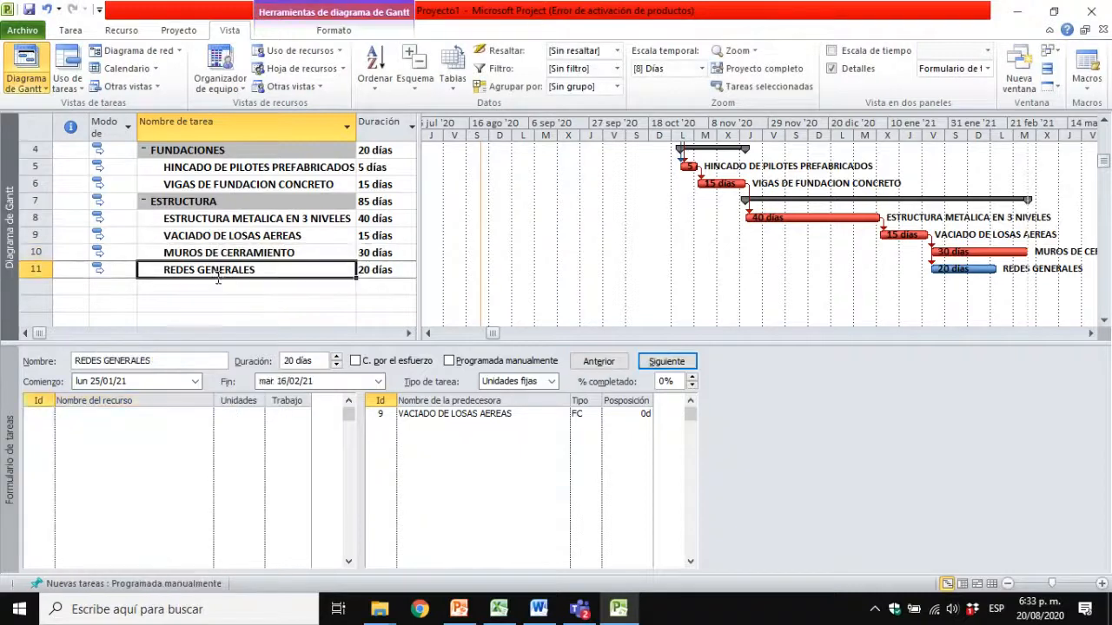
left_click(174, 415)
left_click(206, 415)
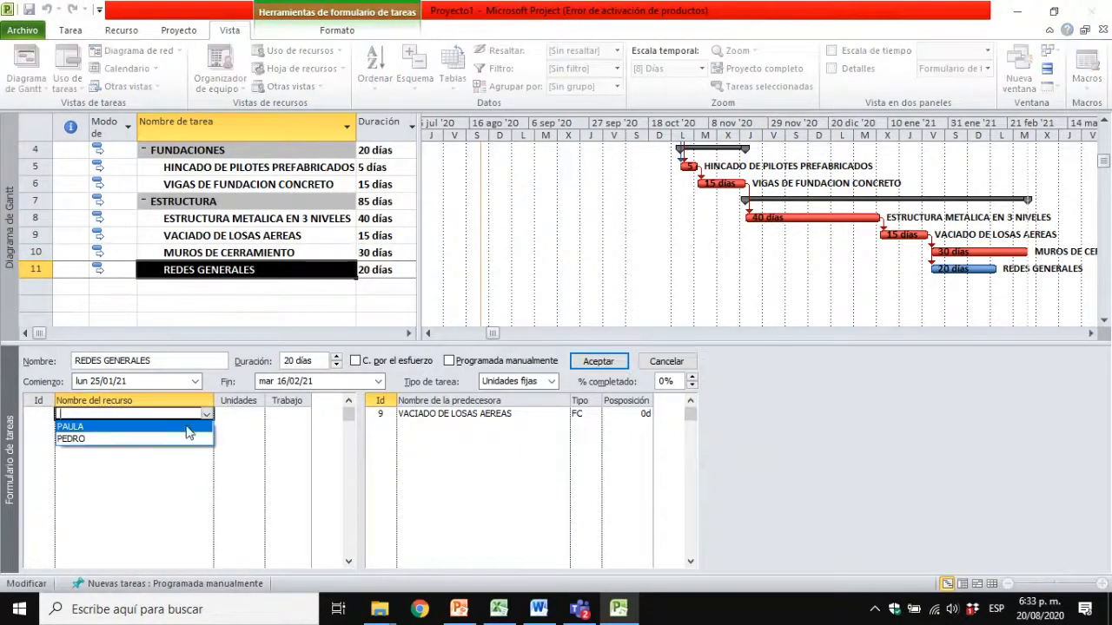
left_click(174, 438)
key("Return")
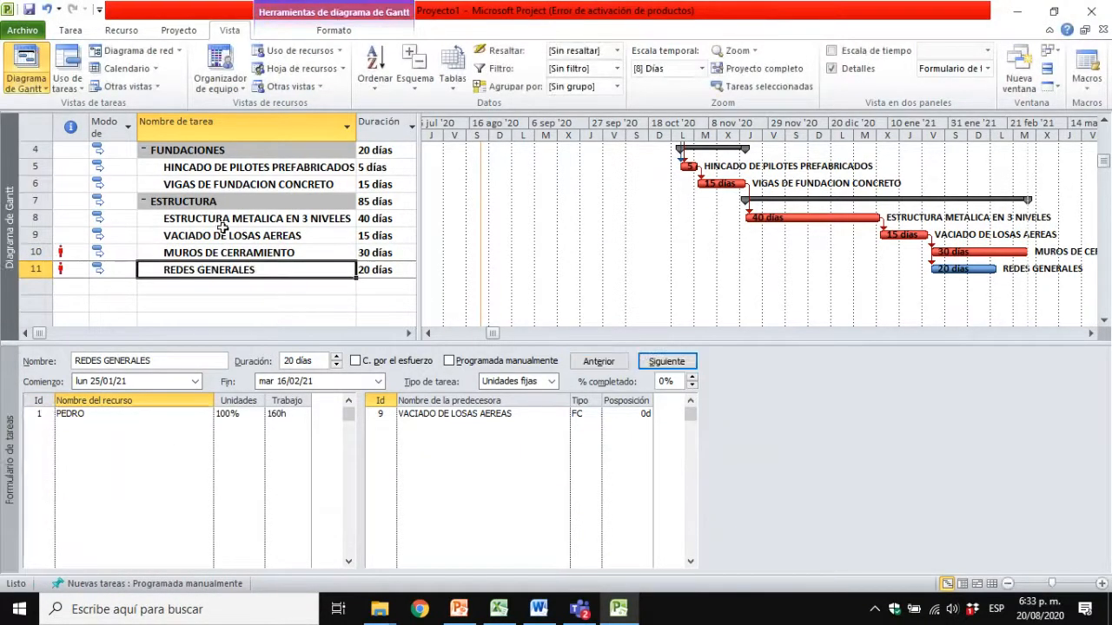
scroll(233, 226, "up", 1)
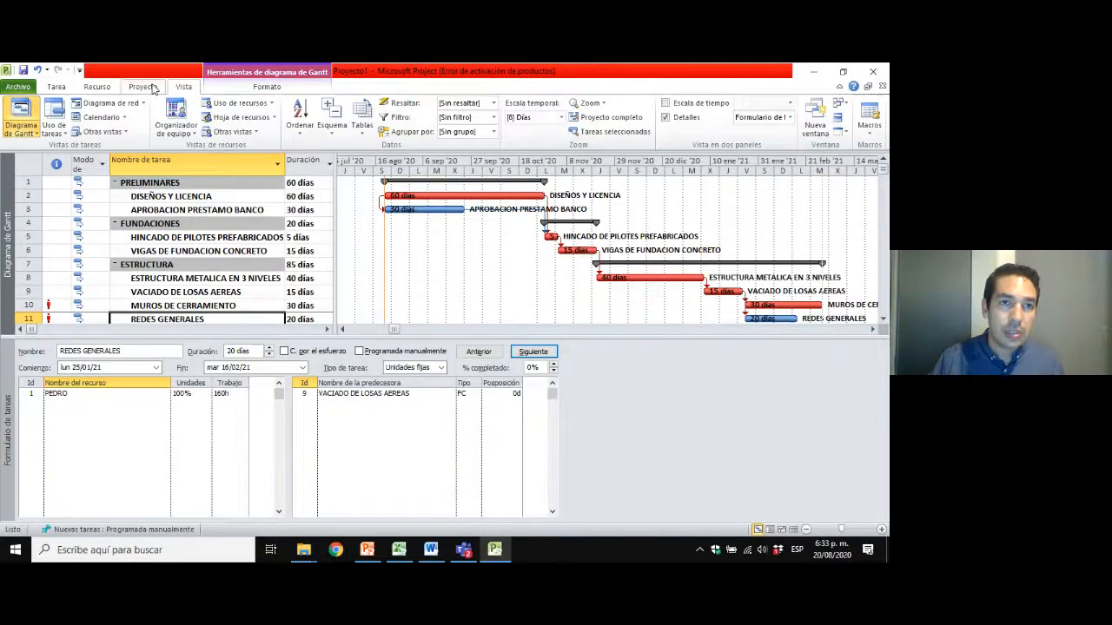
left_click(154, 88)
left_click(110, 88)
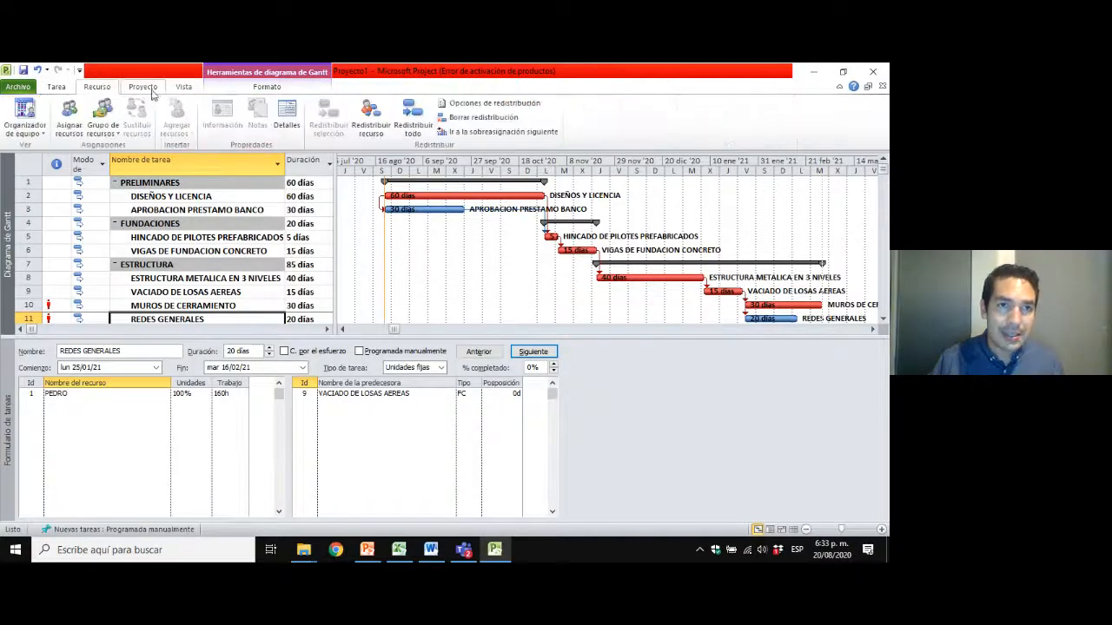
left_click(152, 89)
left_click(188, 89)
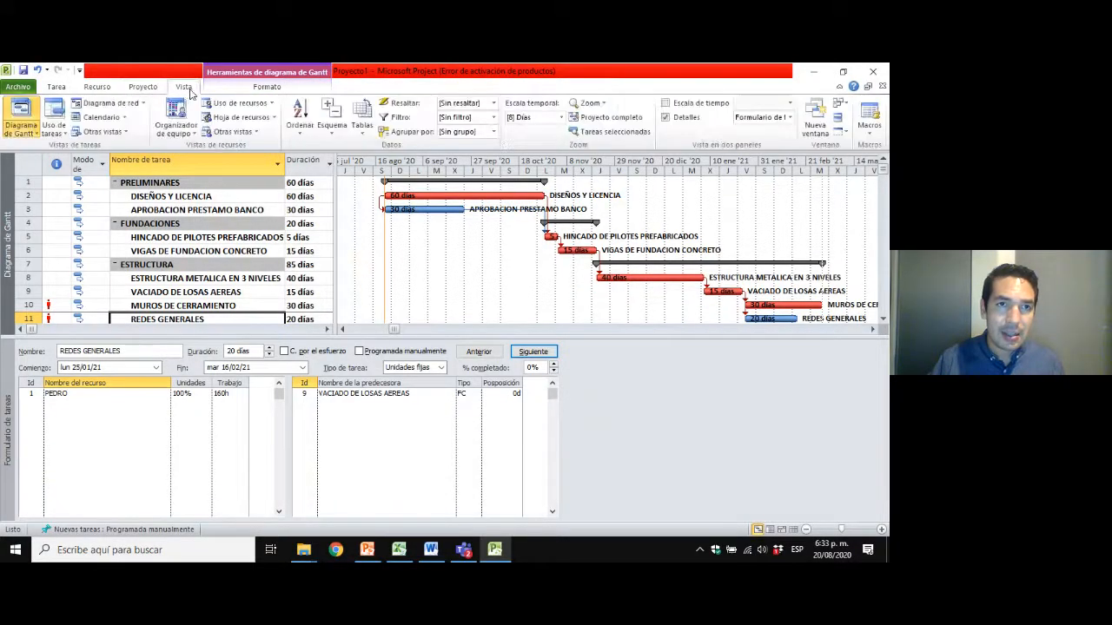
Hide the task form details pane and slightly narrow the task table beside the Gantt chart.
left_click(664, 119)
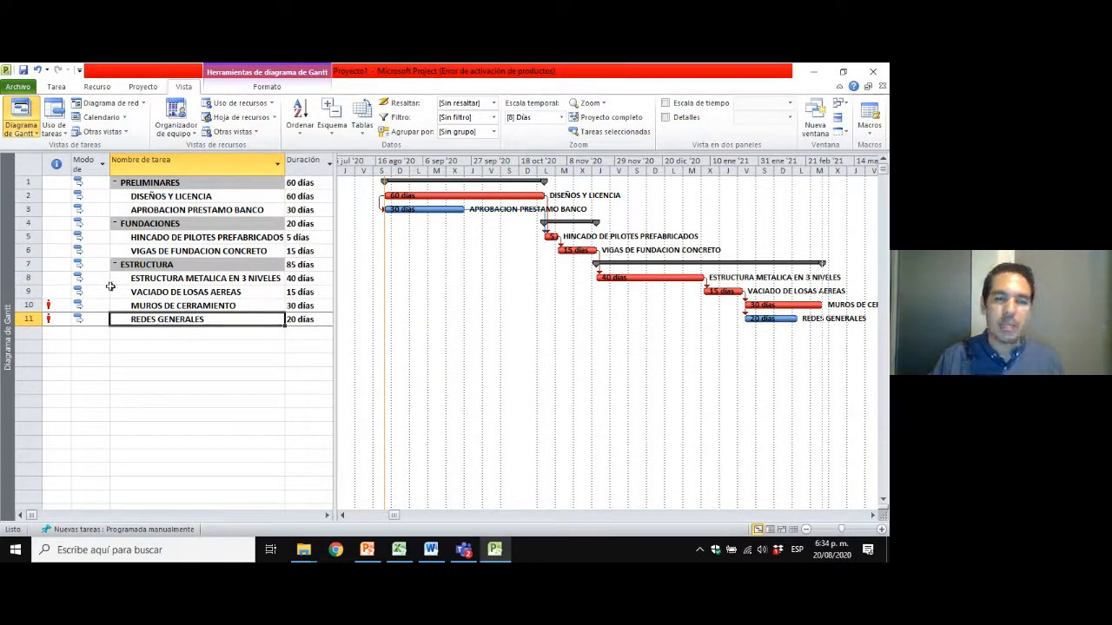
left_click(244, 280)
left_click(230, 238)
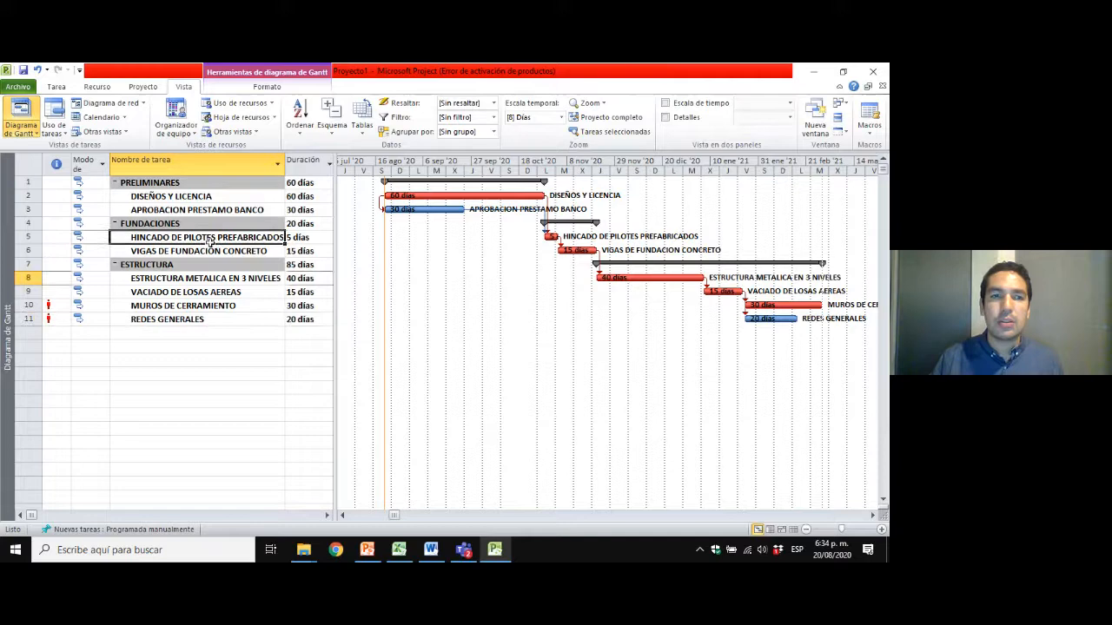
left_click(198, 306)
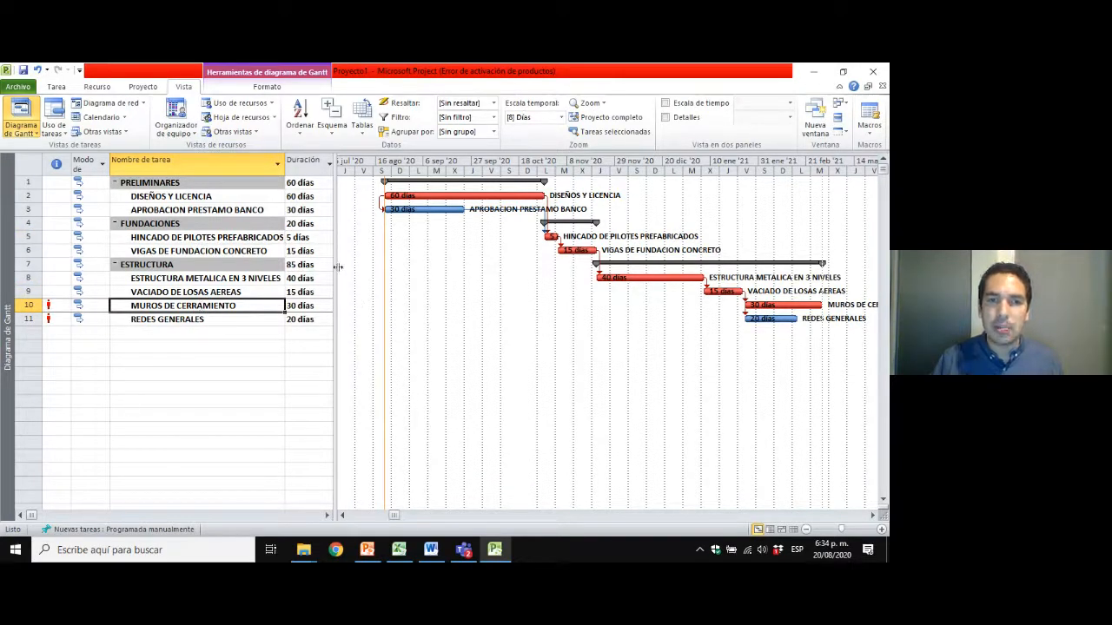
left_click_drag(338, 268, 332, 267)
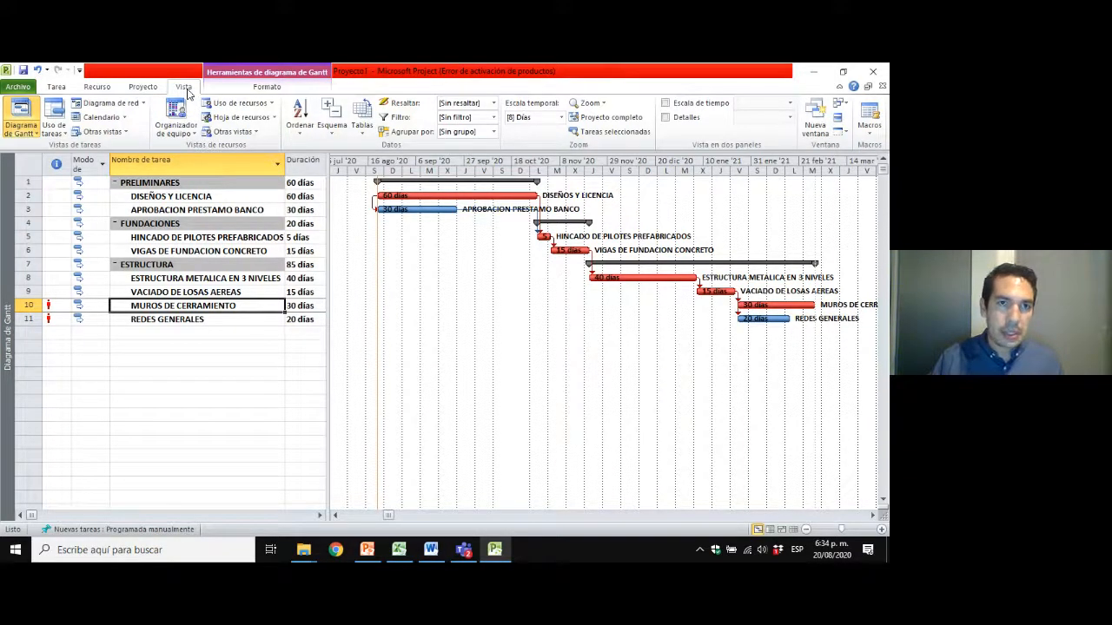
Show the details pane again and switch it to the Gráfico de recursos view for the MUROS DE CERRAMIENTO task.
left_click(143, 86)
left_click(183, 87)
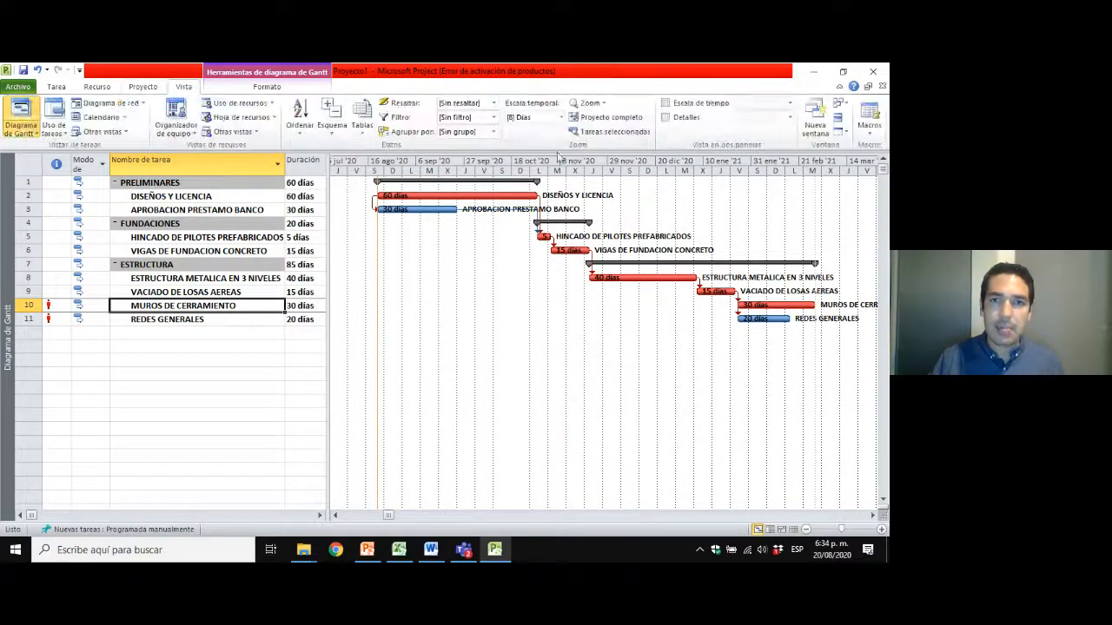
left_click(665, 117)
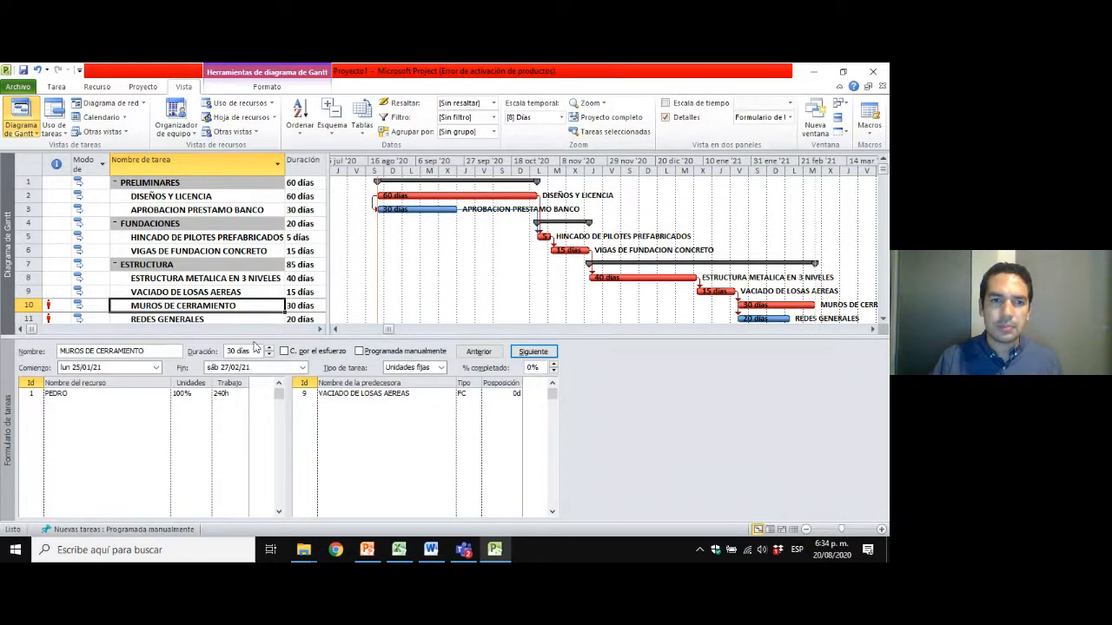
right_click(10, 425)
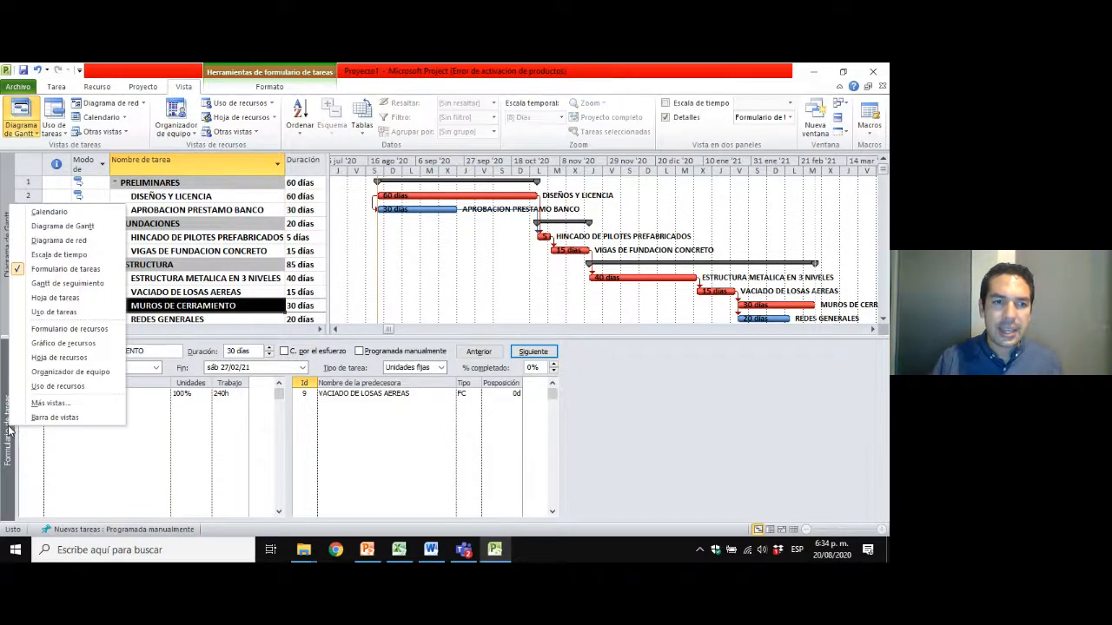
left_click(81, 345)
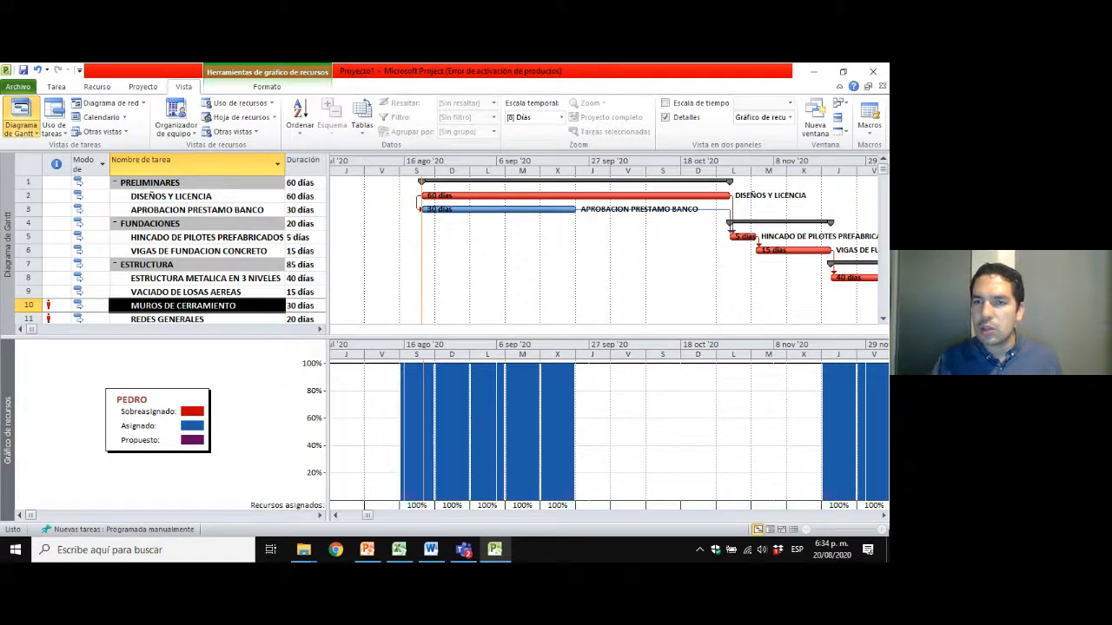
Examine the assigned and overallocated periods of the work resource across the project timeline in the resource graph.
left_click(883, 515)
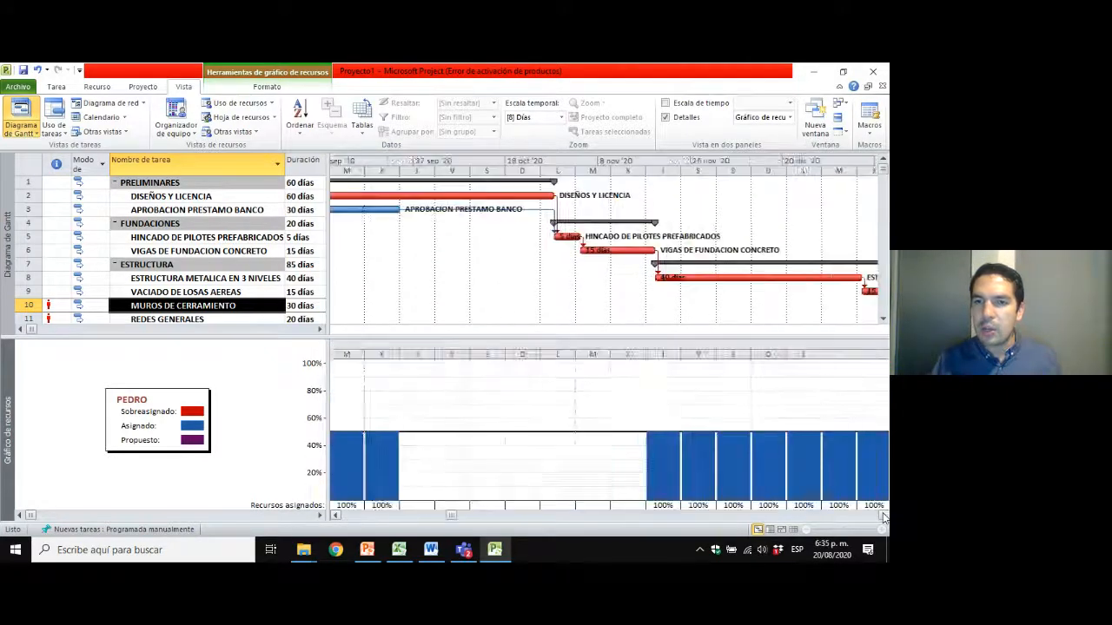
left_click(883, 516)
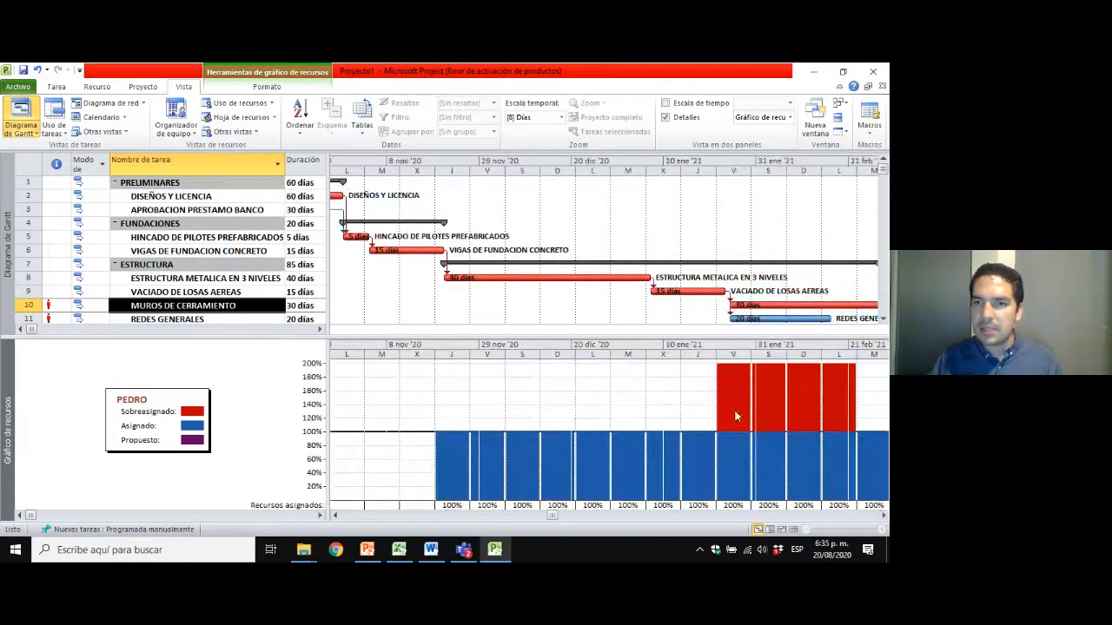
left_click(884, 516)
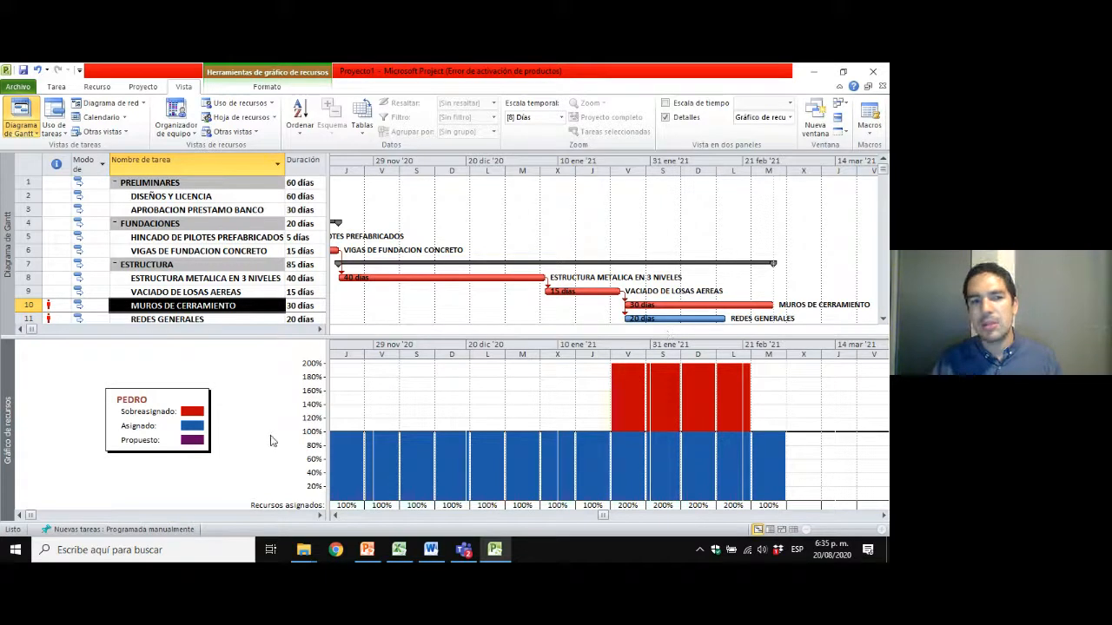
left_click(524, 518)
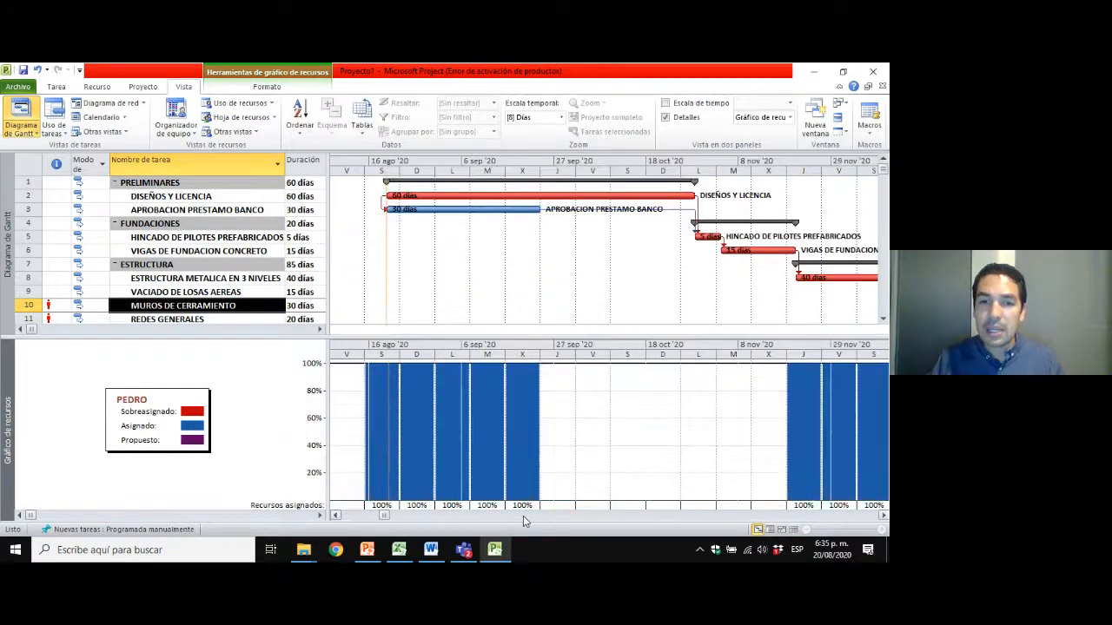
left_click(354, 518)
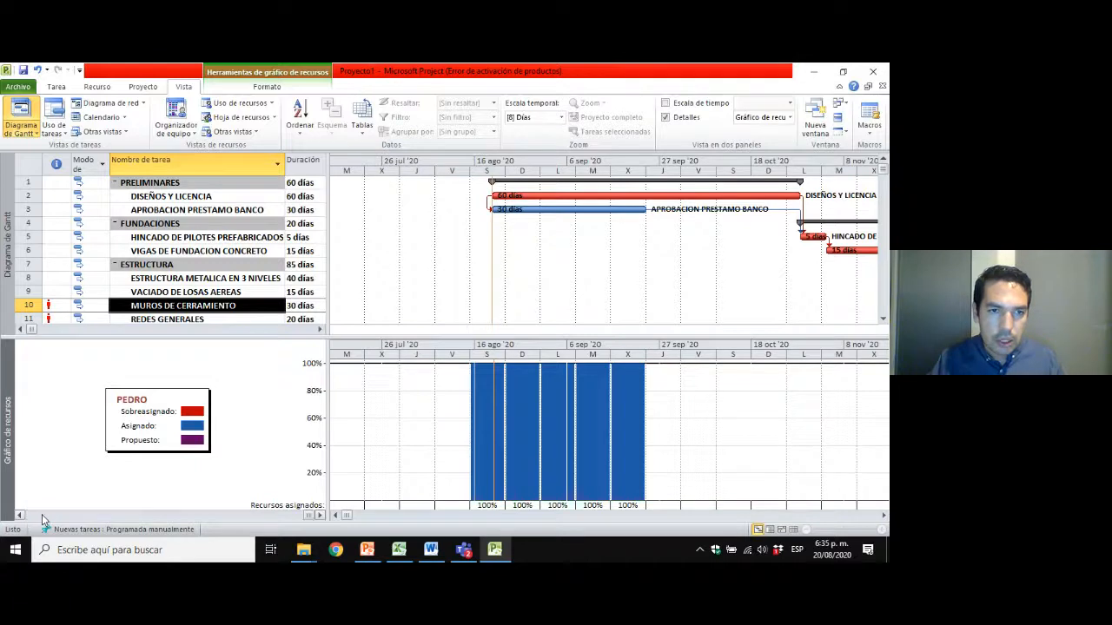
left_click(319, 516)
right_click(7, 427)
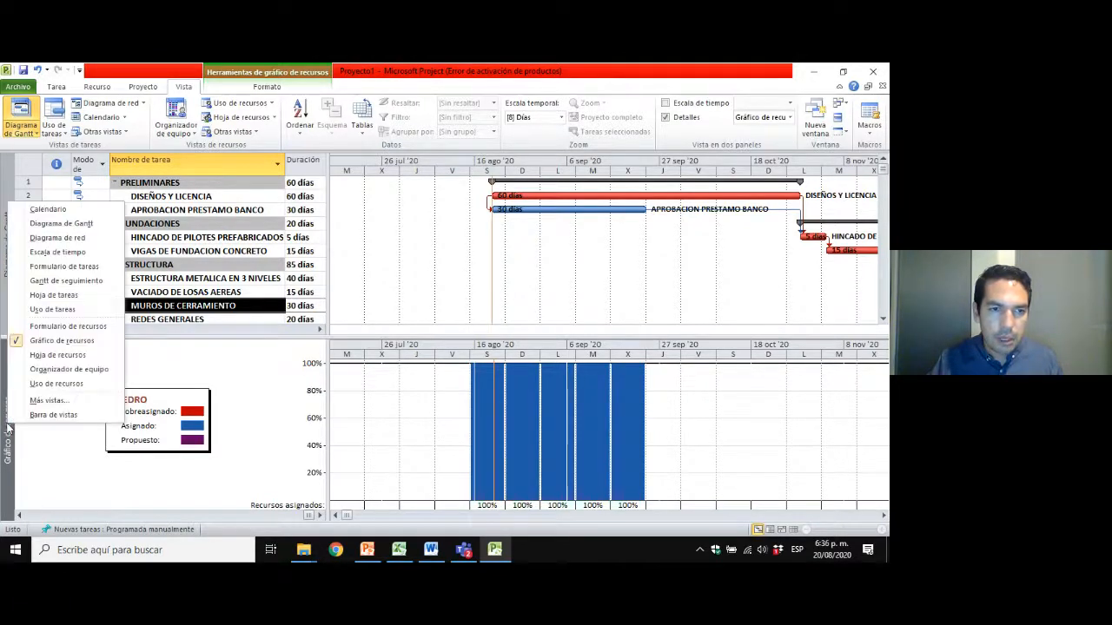
left_click(271, 380)
left_click(550, 219)
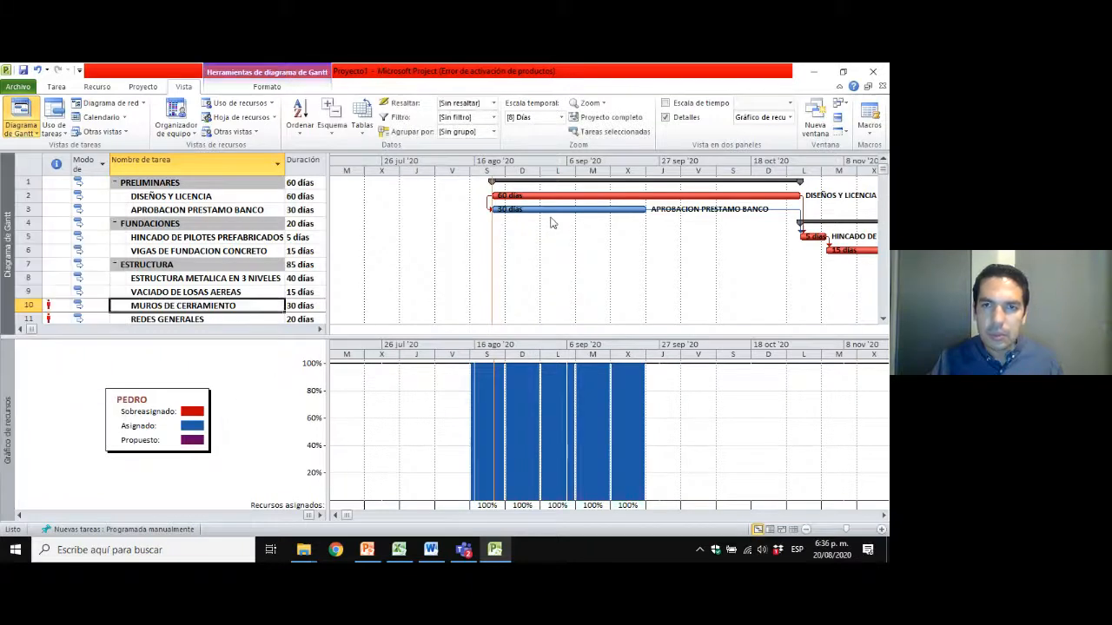
View the work resource's general information from the resource graph and close it without changes.
right_click(235, 375)
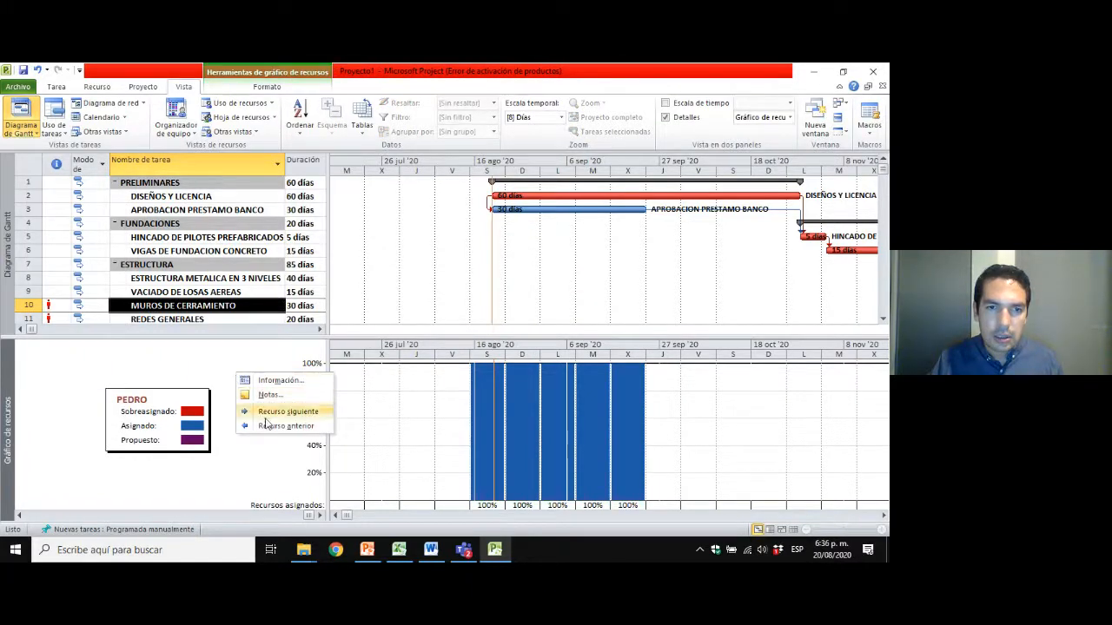
right_click(224, 376)
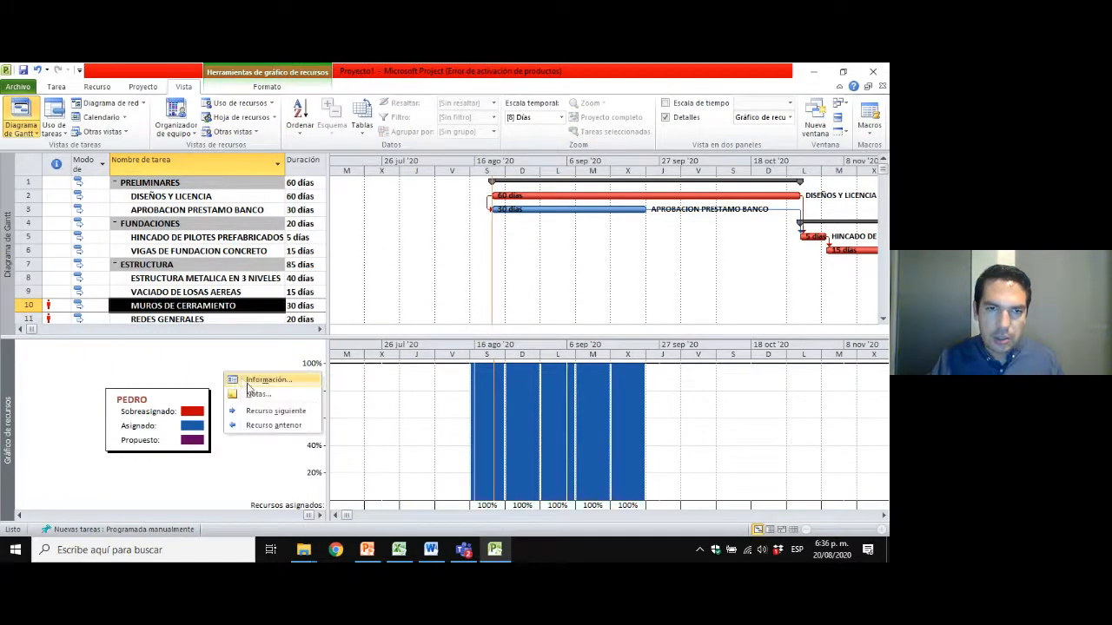
left_click(270, 413)
right_click(269, 416)
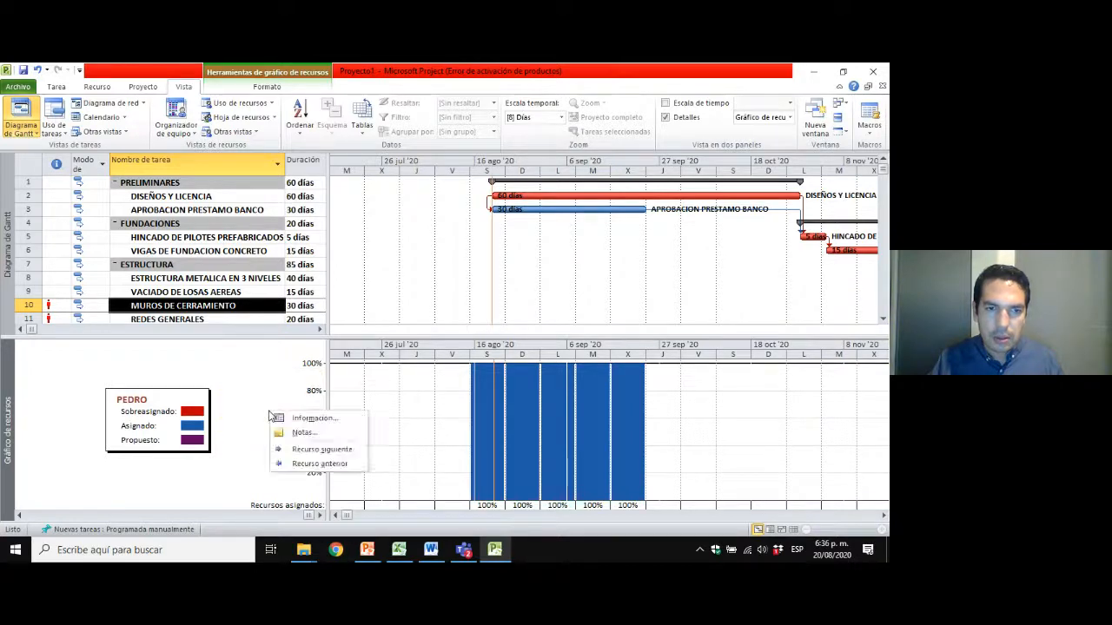
left_click(310, 463)
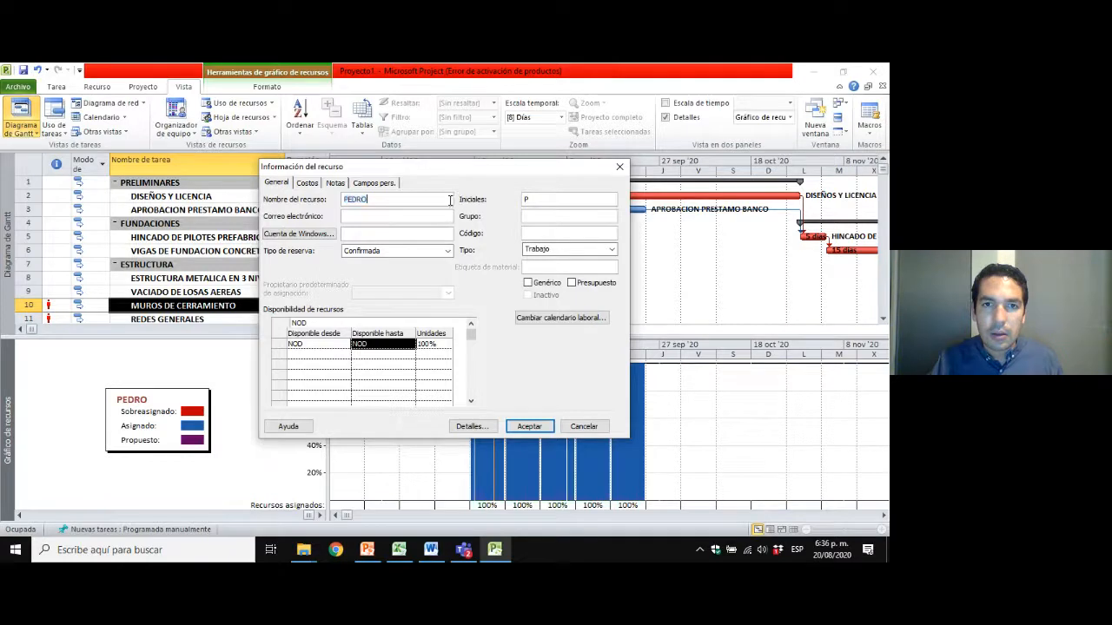
left_click(567, 427)
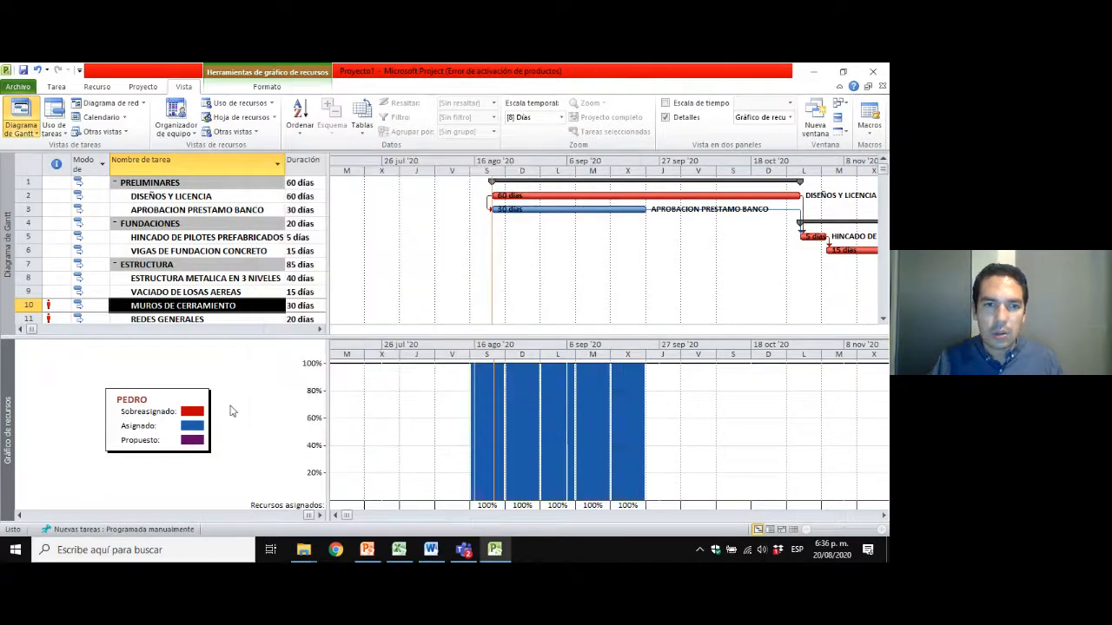
Try to display the previous resource in the resource graph.
left_click(122, 529)
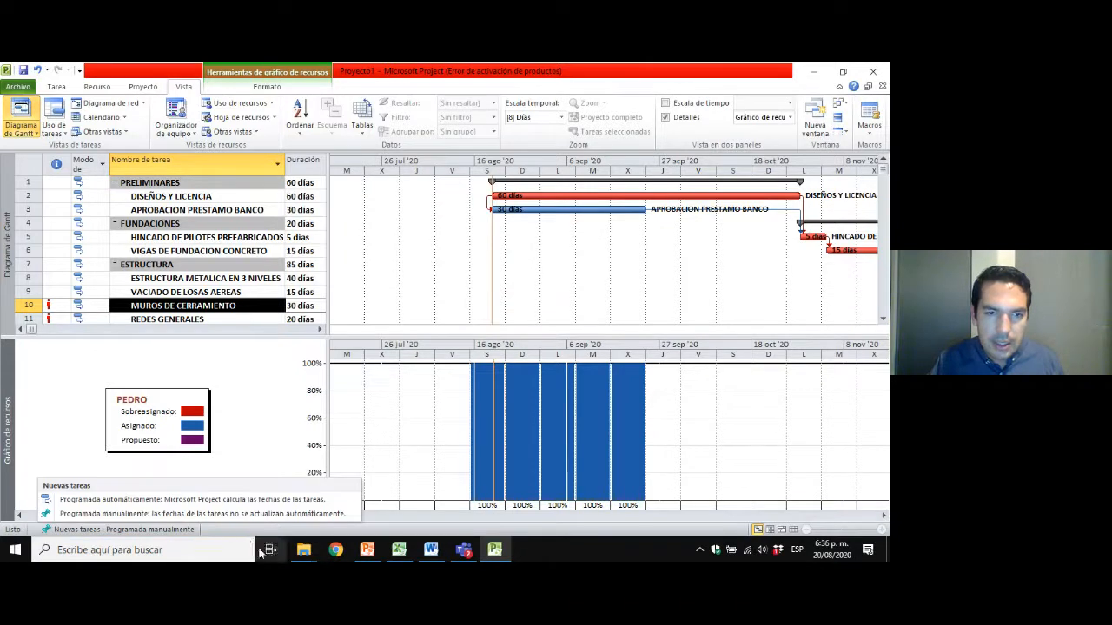
left_click(270, 517)
right_click(270, 394)
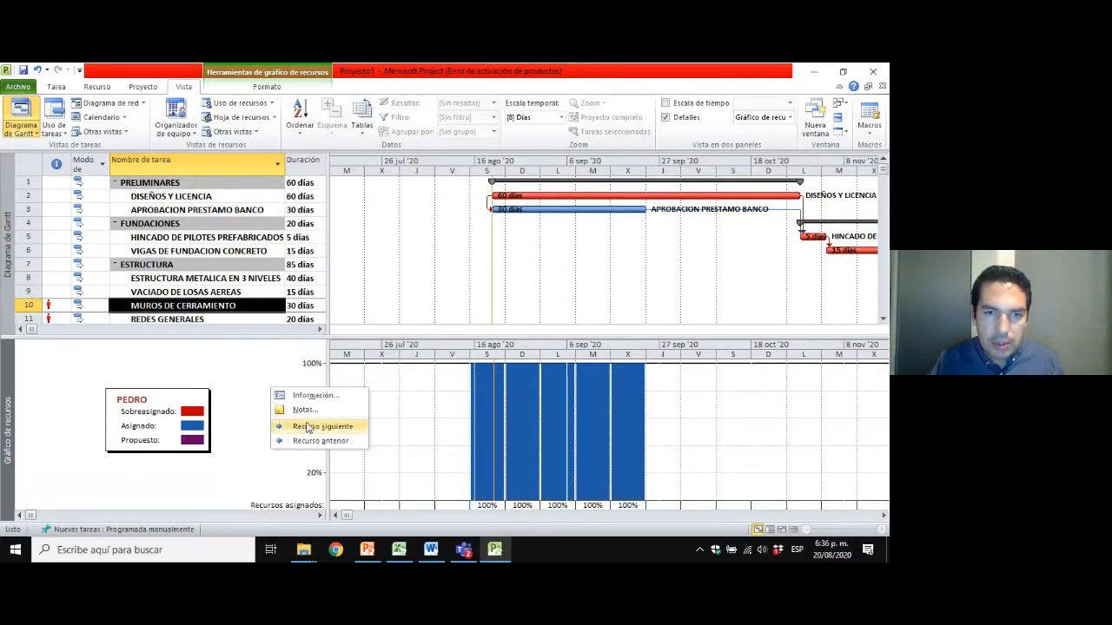
left_click(308, 440)
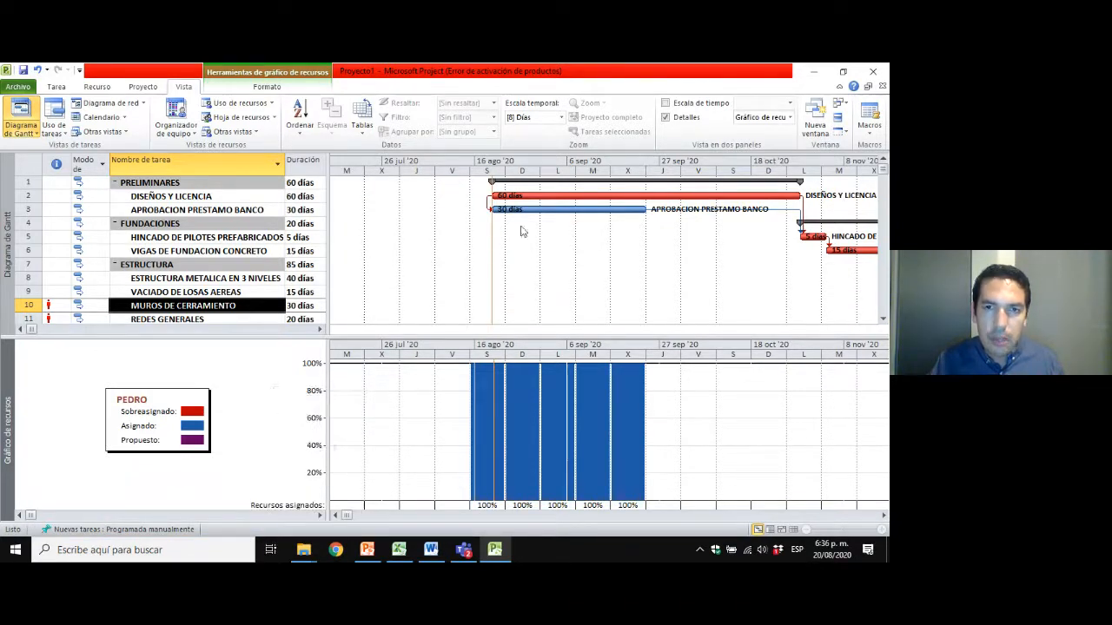
left_click(540, 249)
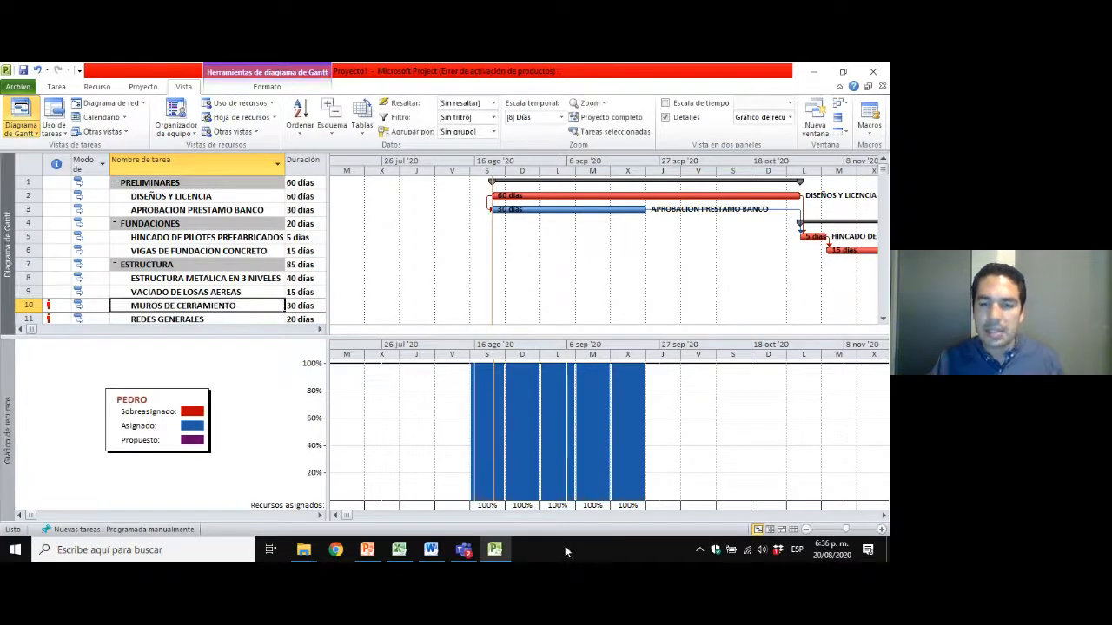
Review the resource graph again from August 2020 to March 2021, comparing the overallocation with the MUROS DE CERRAMIENTO and REDES GENERALES bars.
left_click(883, 515)
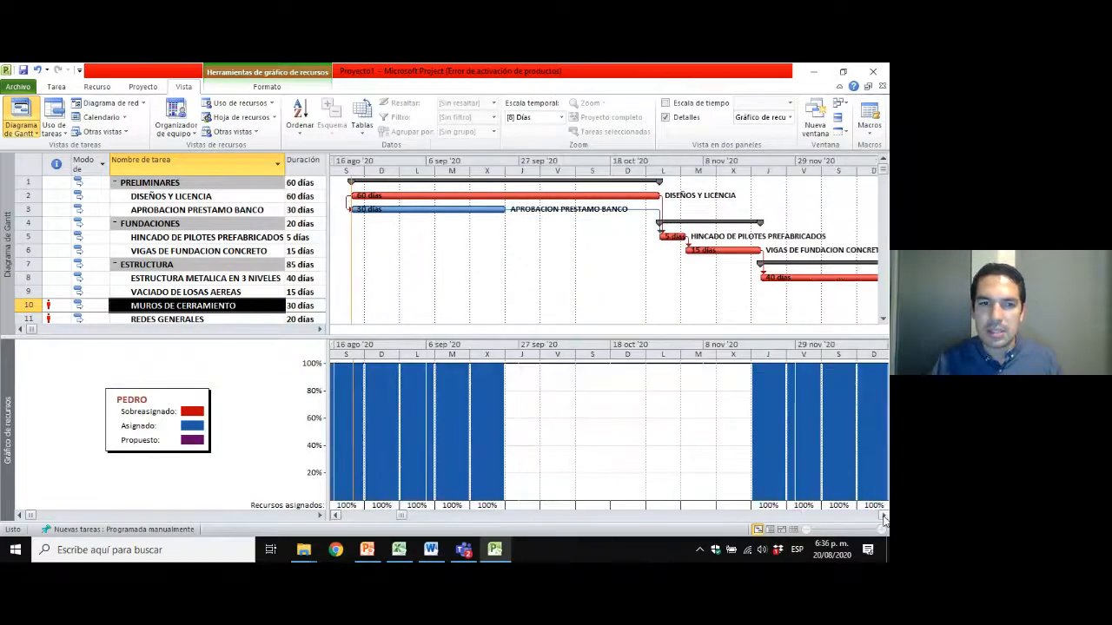
left_click(883, 515)
left_click(883, 515)
left_click(883, 516)
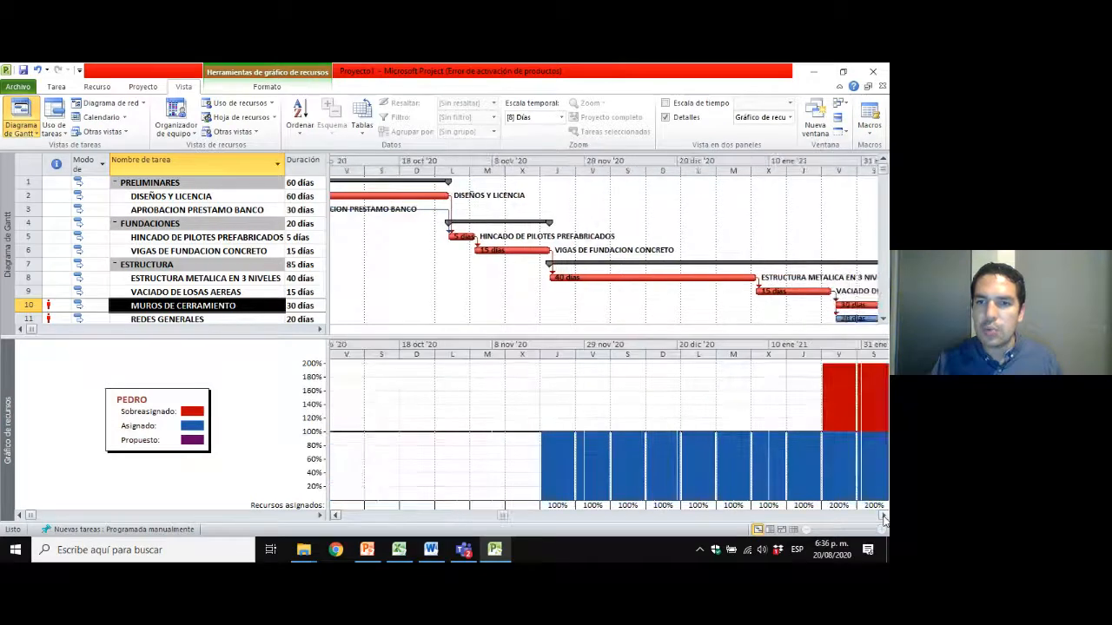
left_click(883, 516)
left_click(884, 516)
left_click(883, 516)
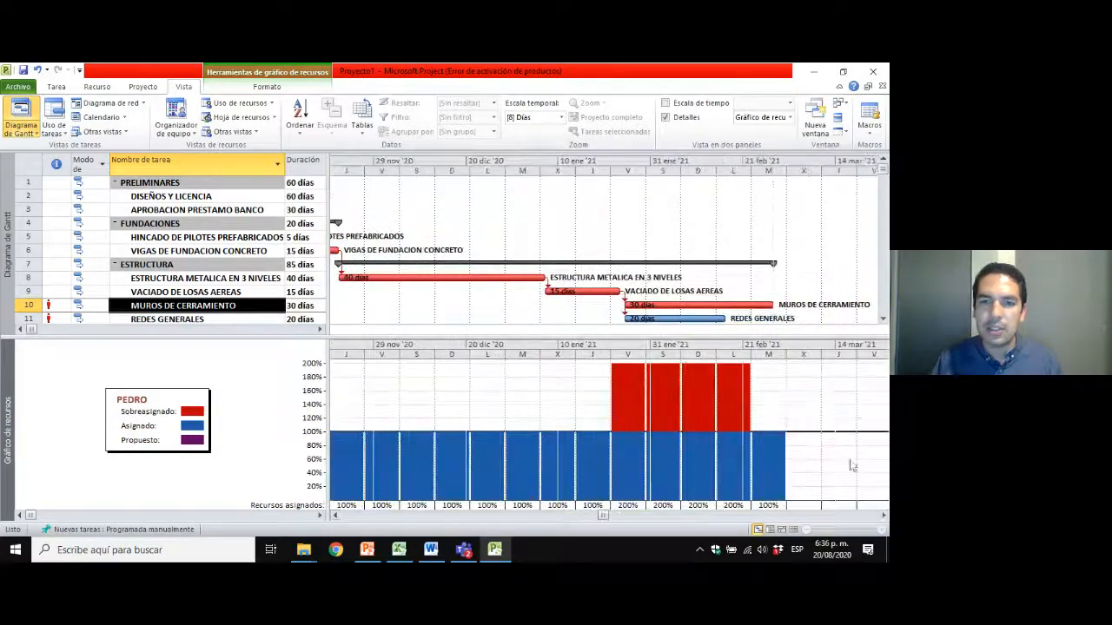
left_click(200, 264)
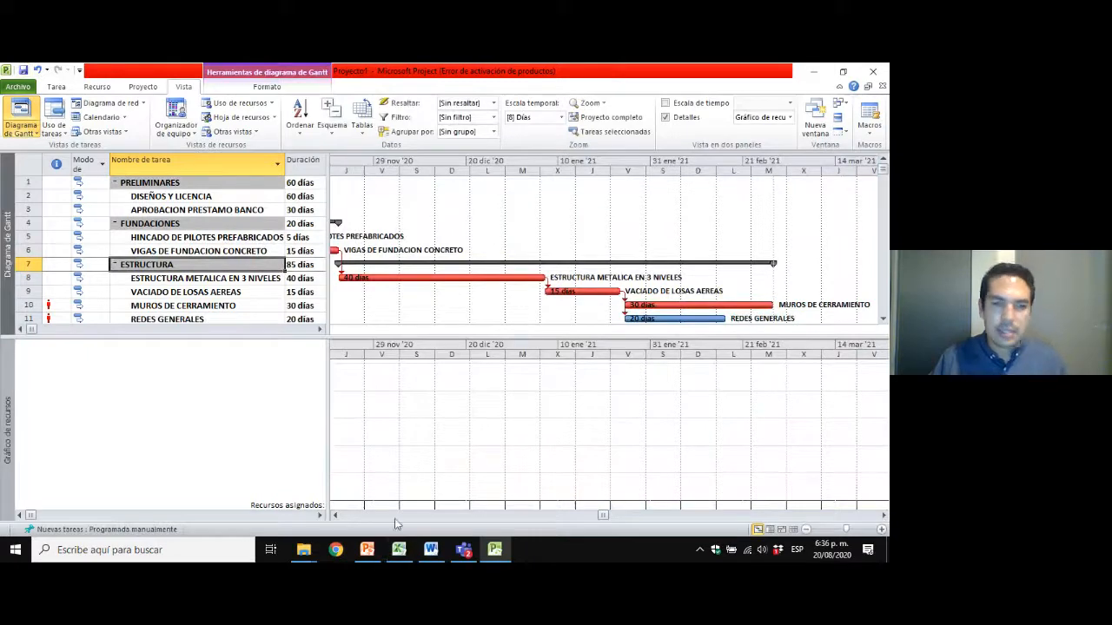
Switch to the Microsoft Teams meeting and bring up its meeting controls.
left_click(463, 549)
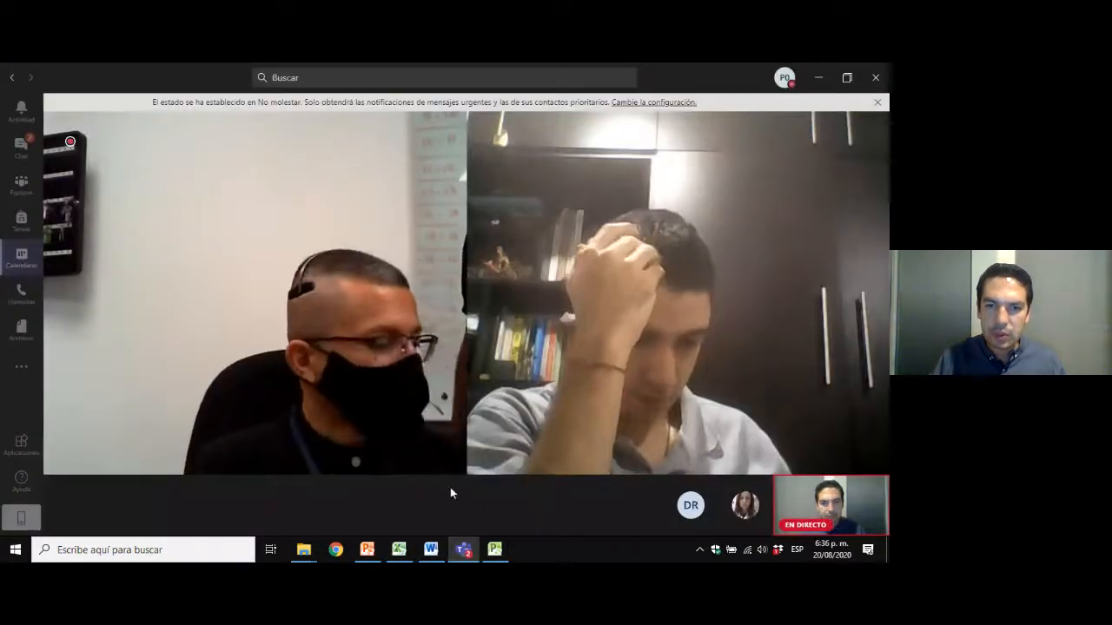
mouse_move(397, 380)
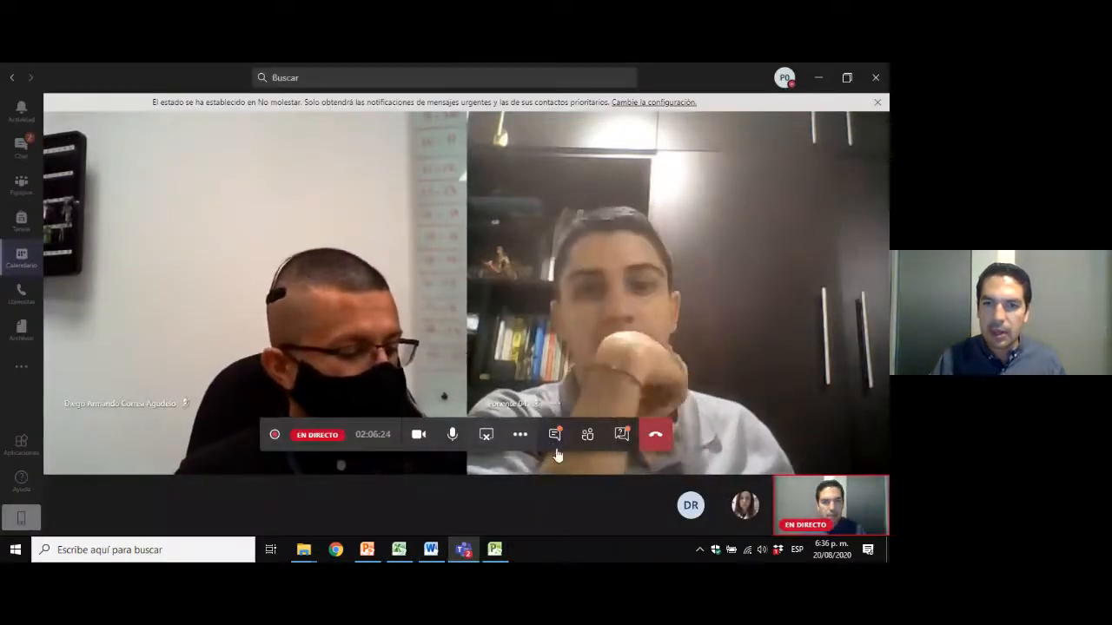